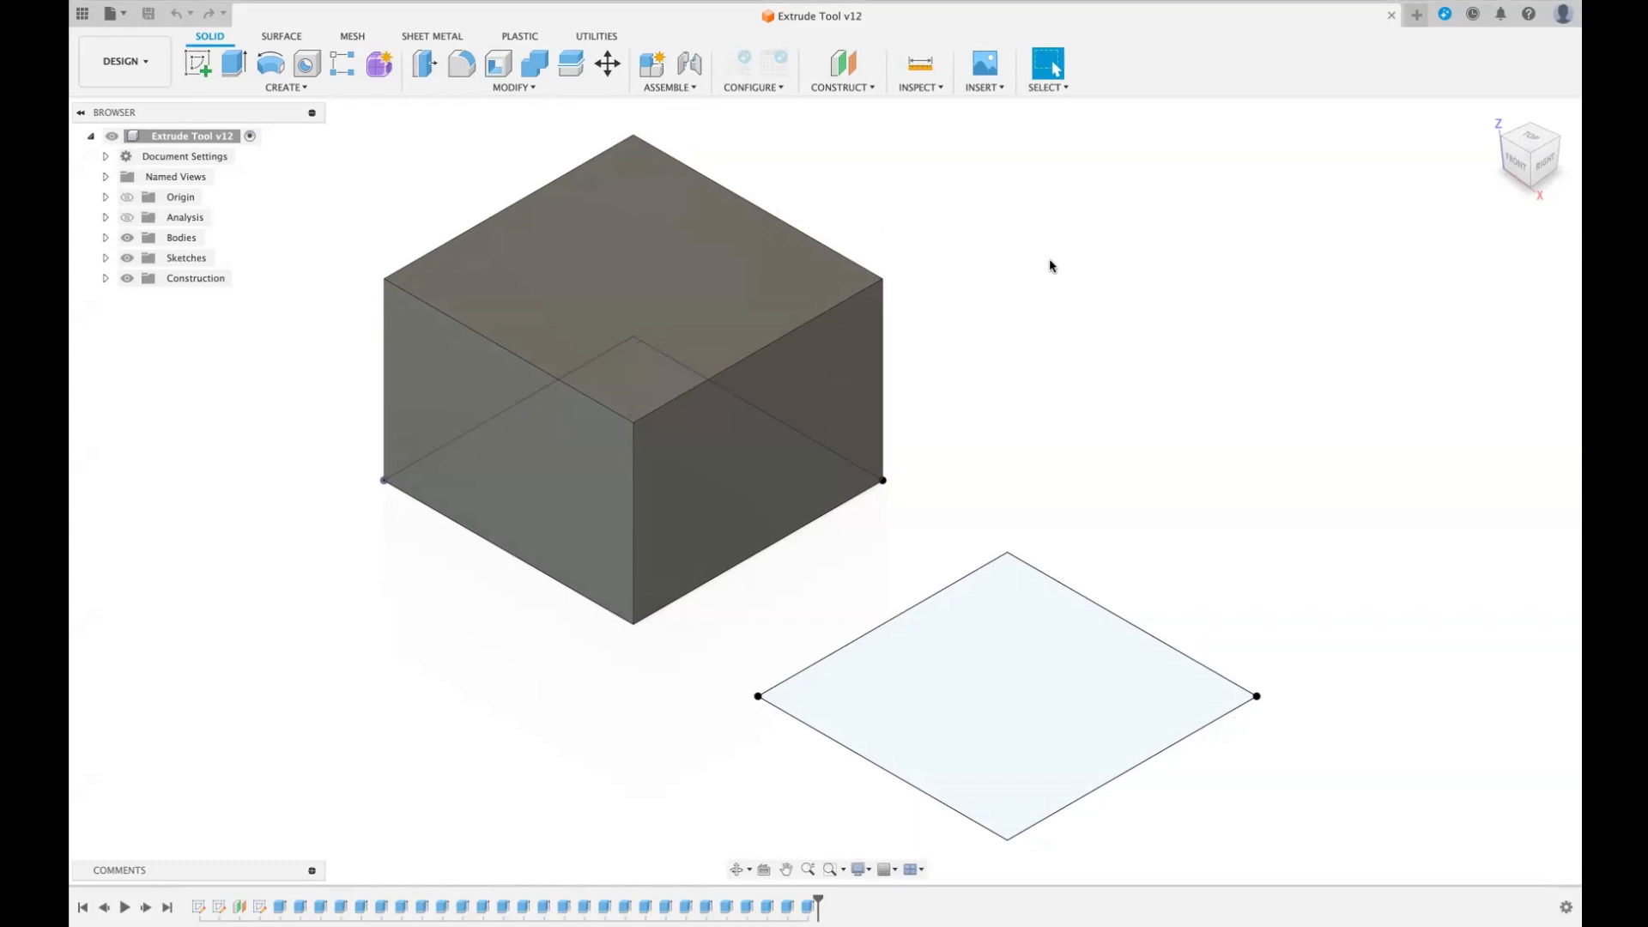
key("e")
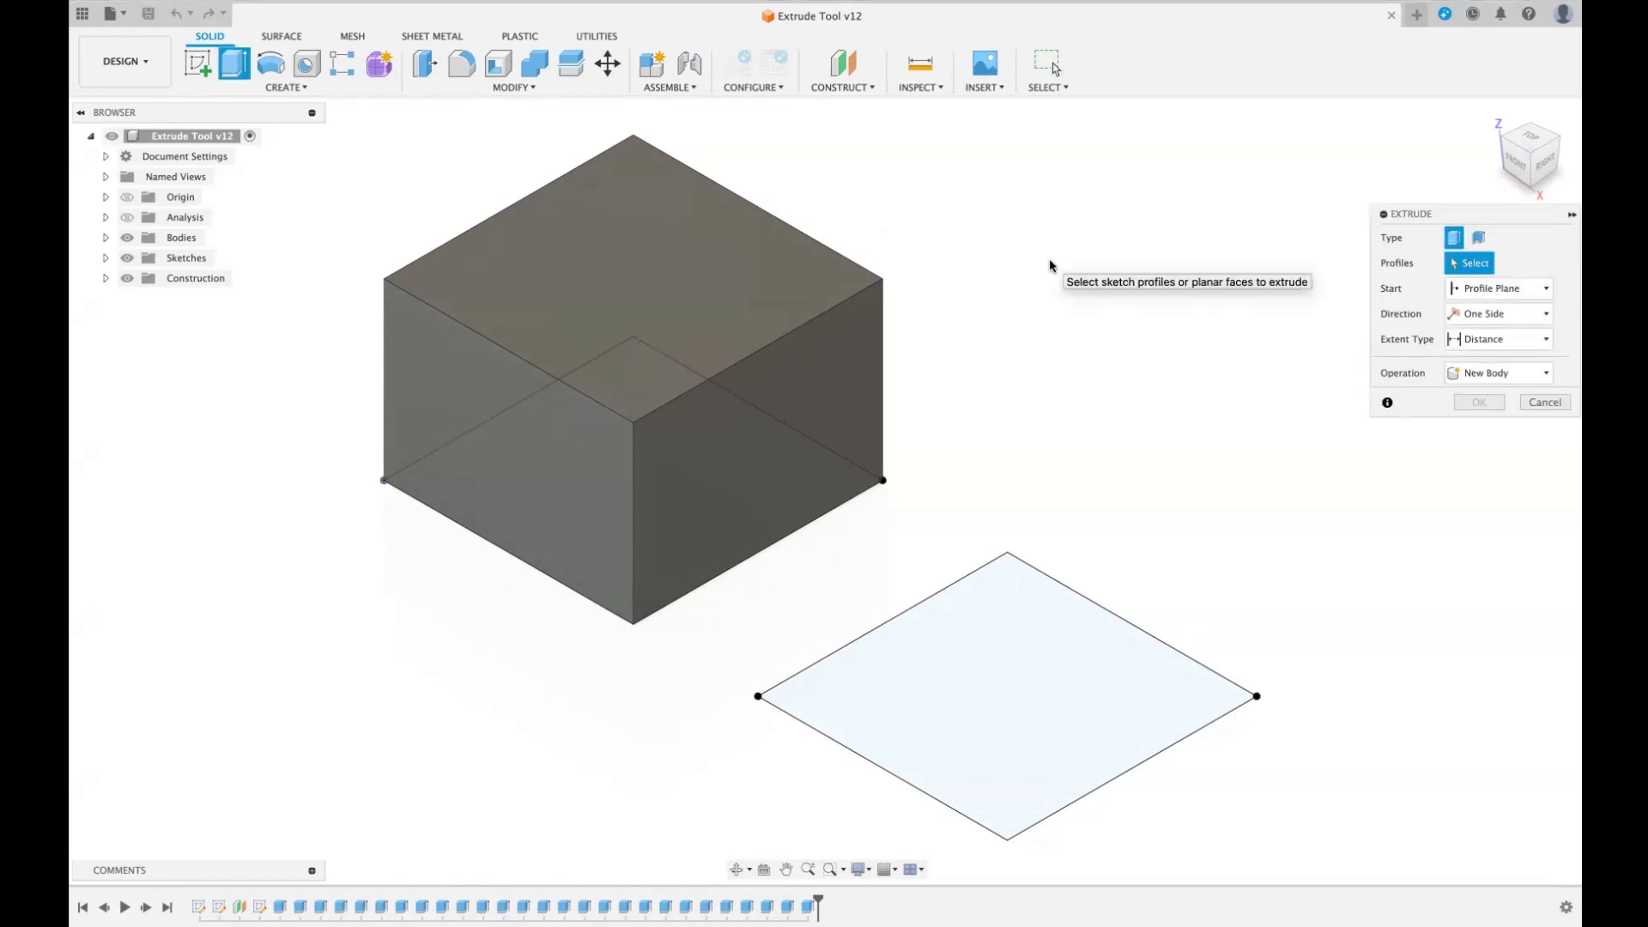
left_click_drag(1463, 213, 1226, 199)
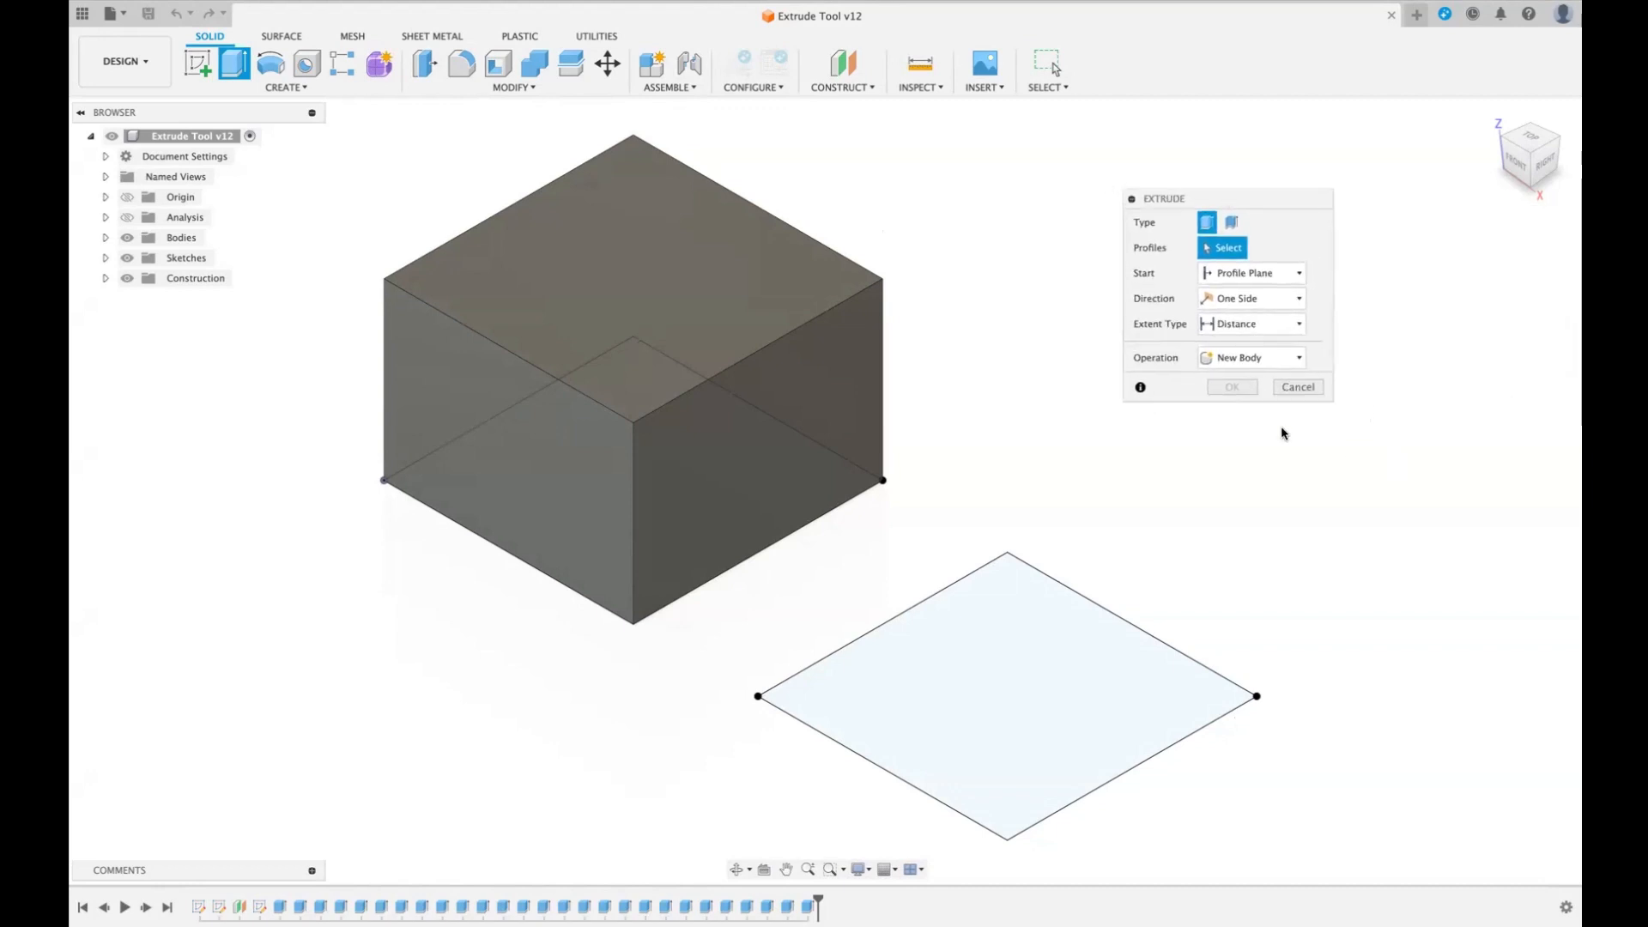
left_click(1294, 387)
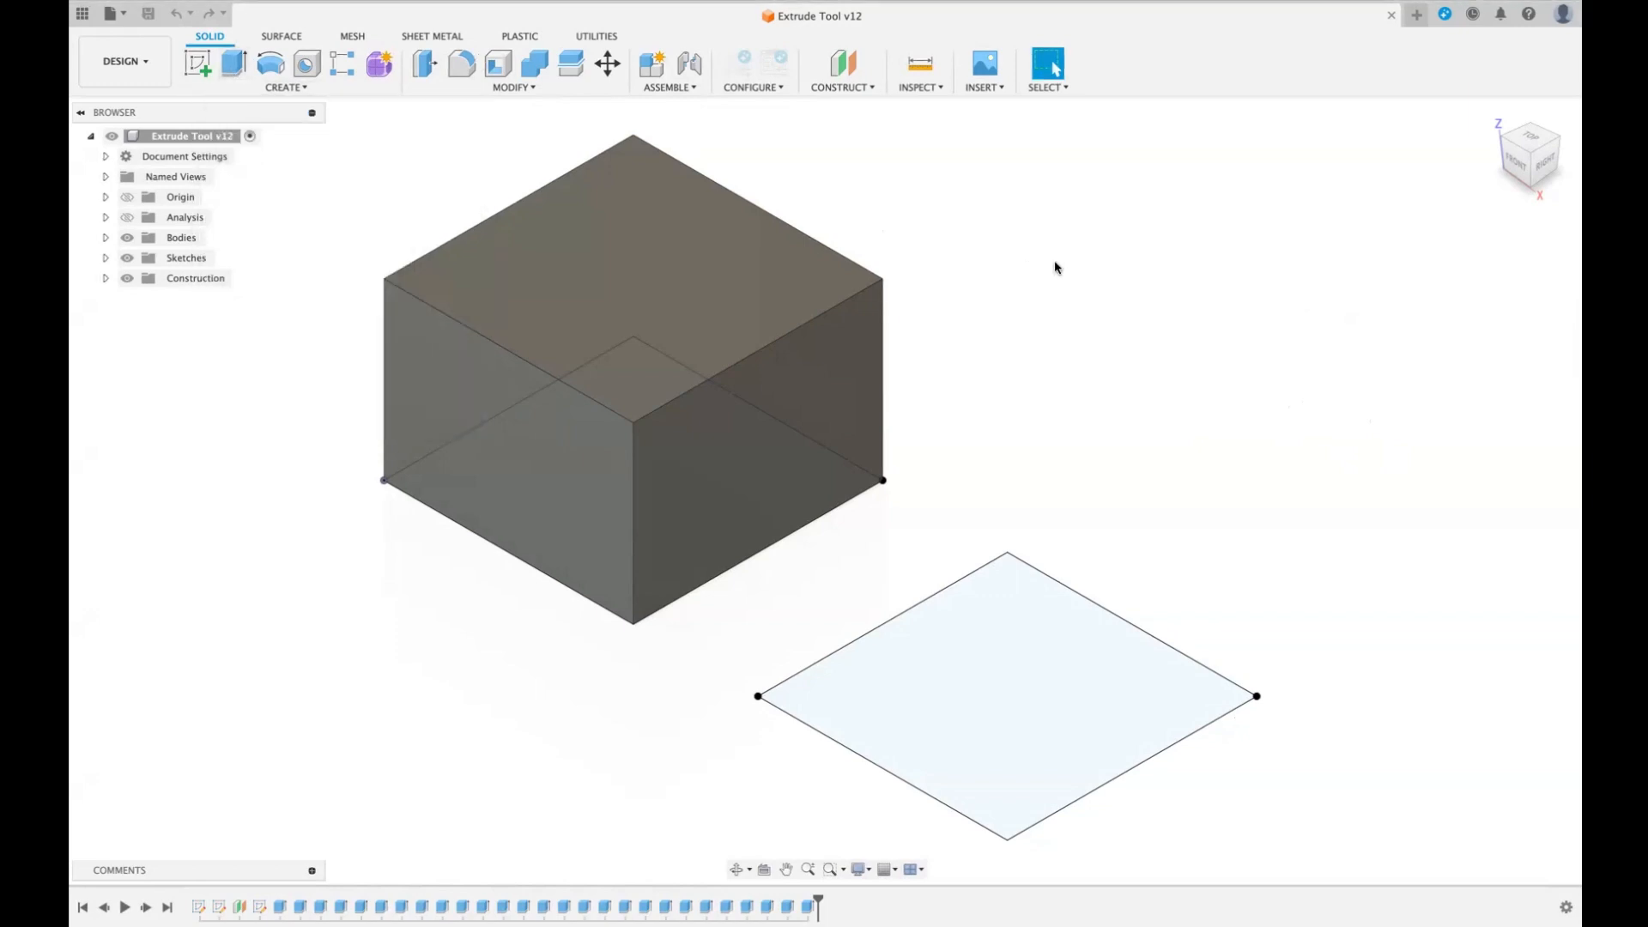
left_click(301, 87)
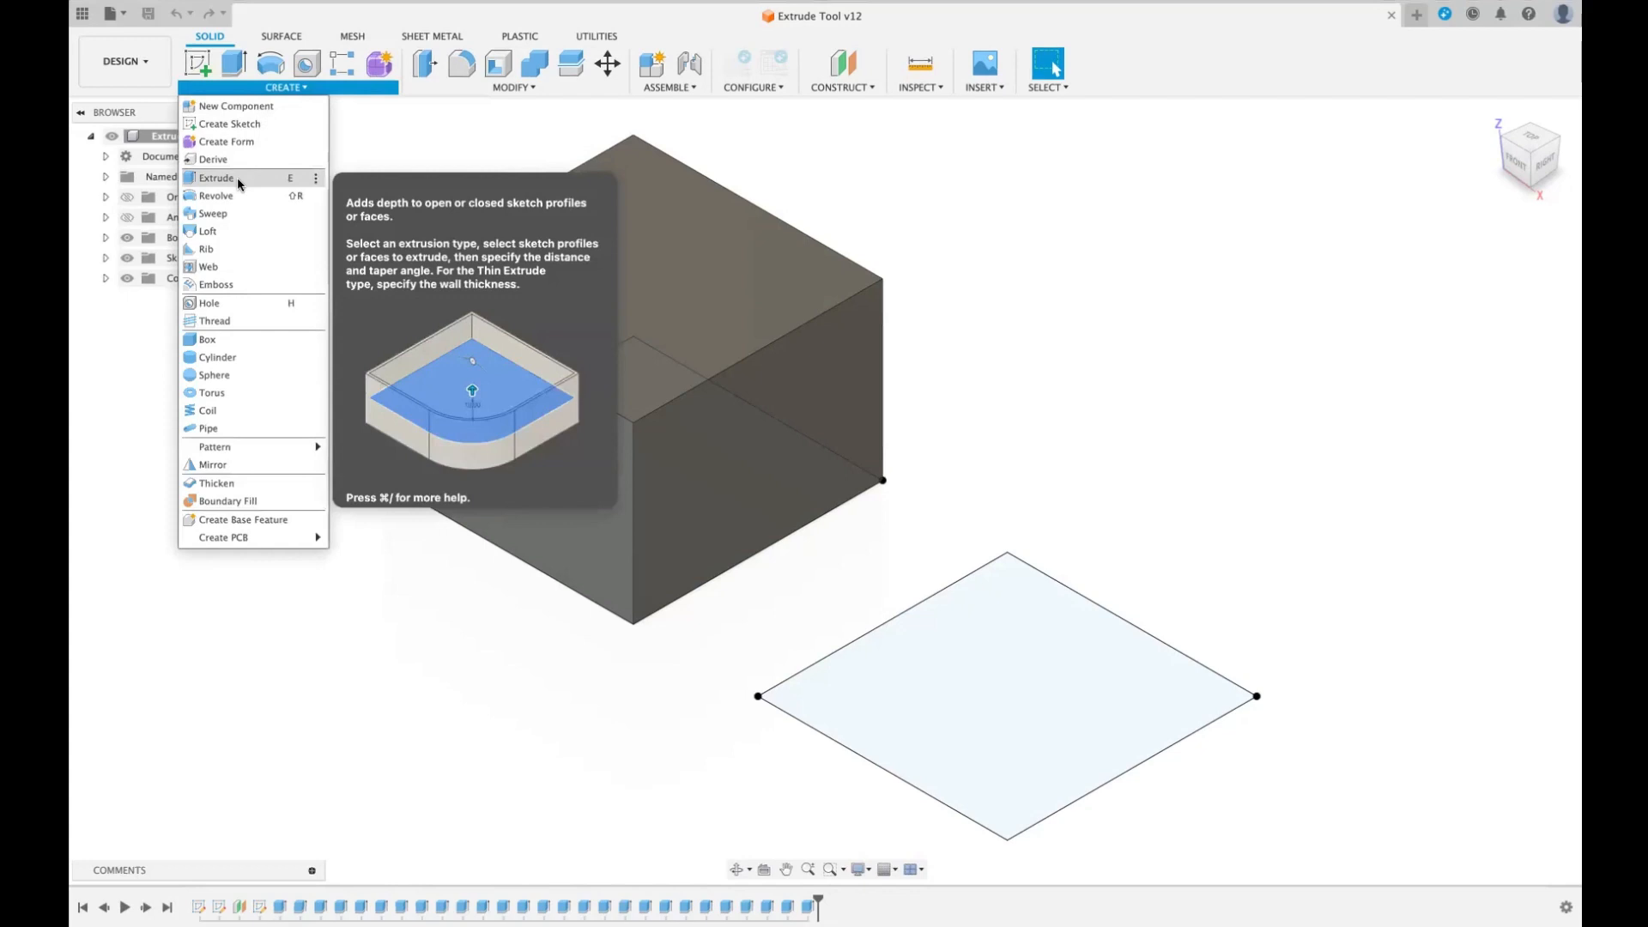
left_click(1124, 316)
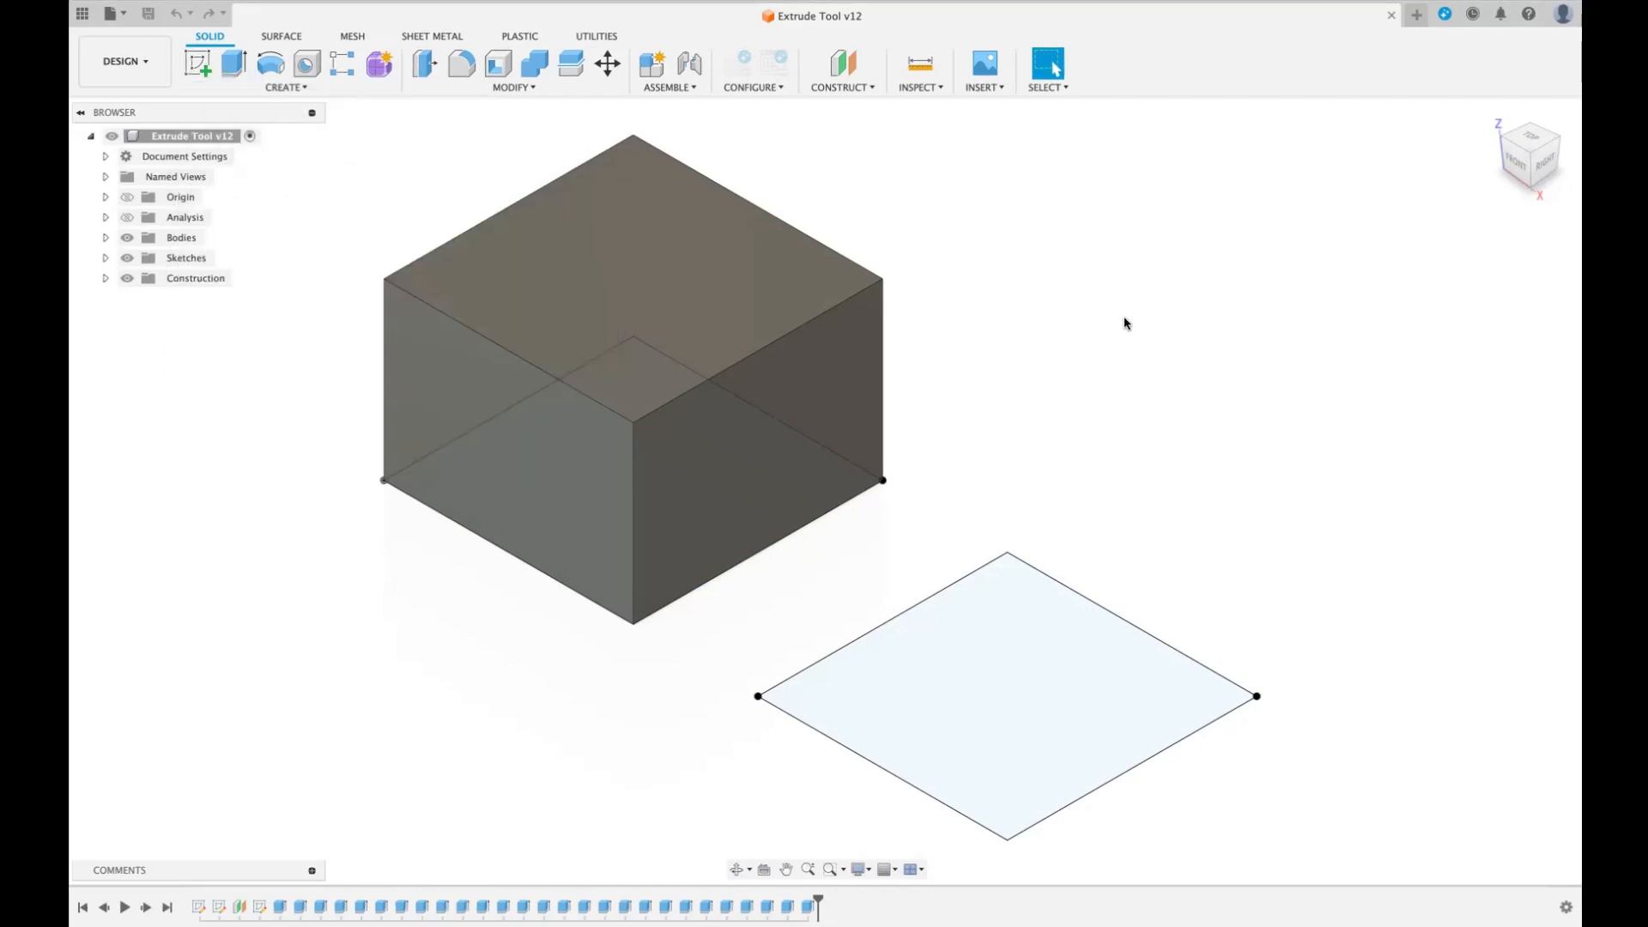
- Start an Extrude and try the empty square sketch profile and the block's top face as profiles, clearing each selection
right_click(1222, 379)
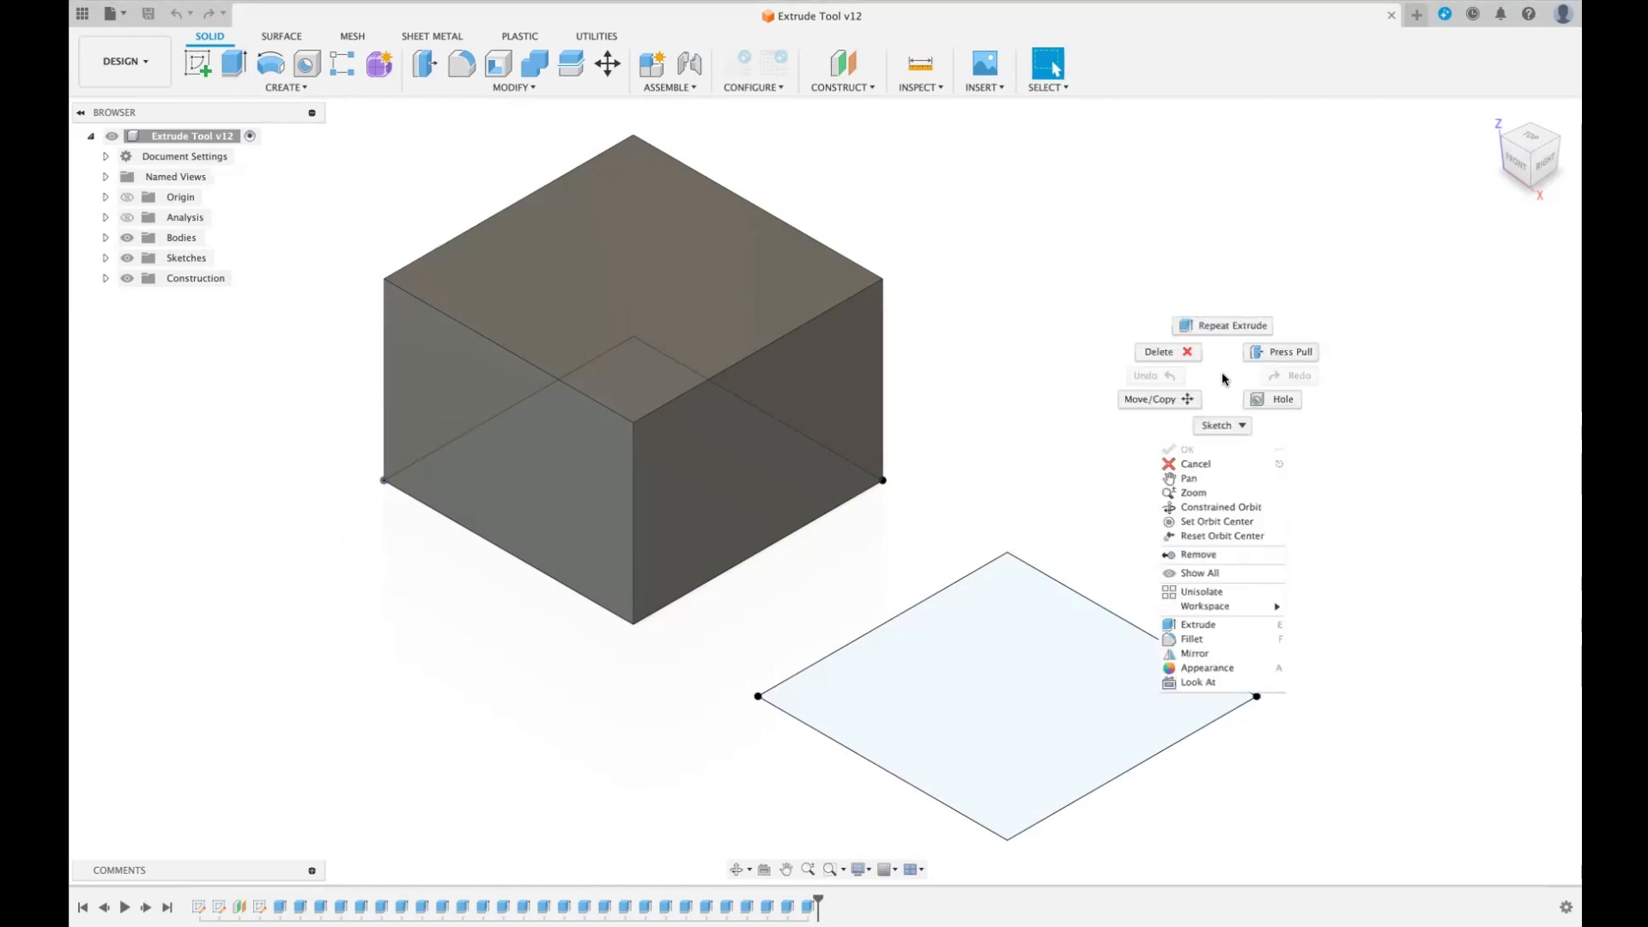
left_click(1213, 627)
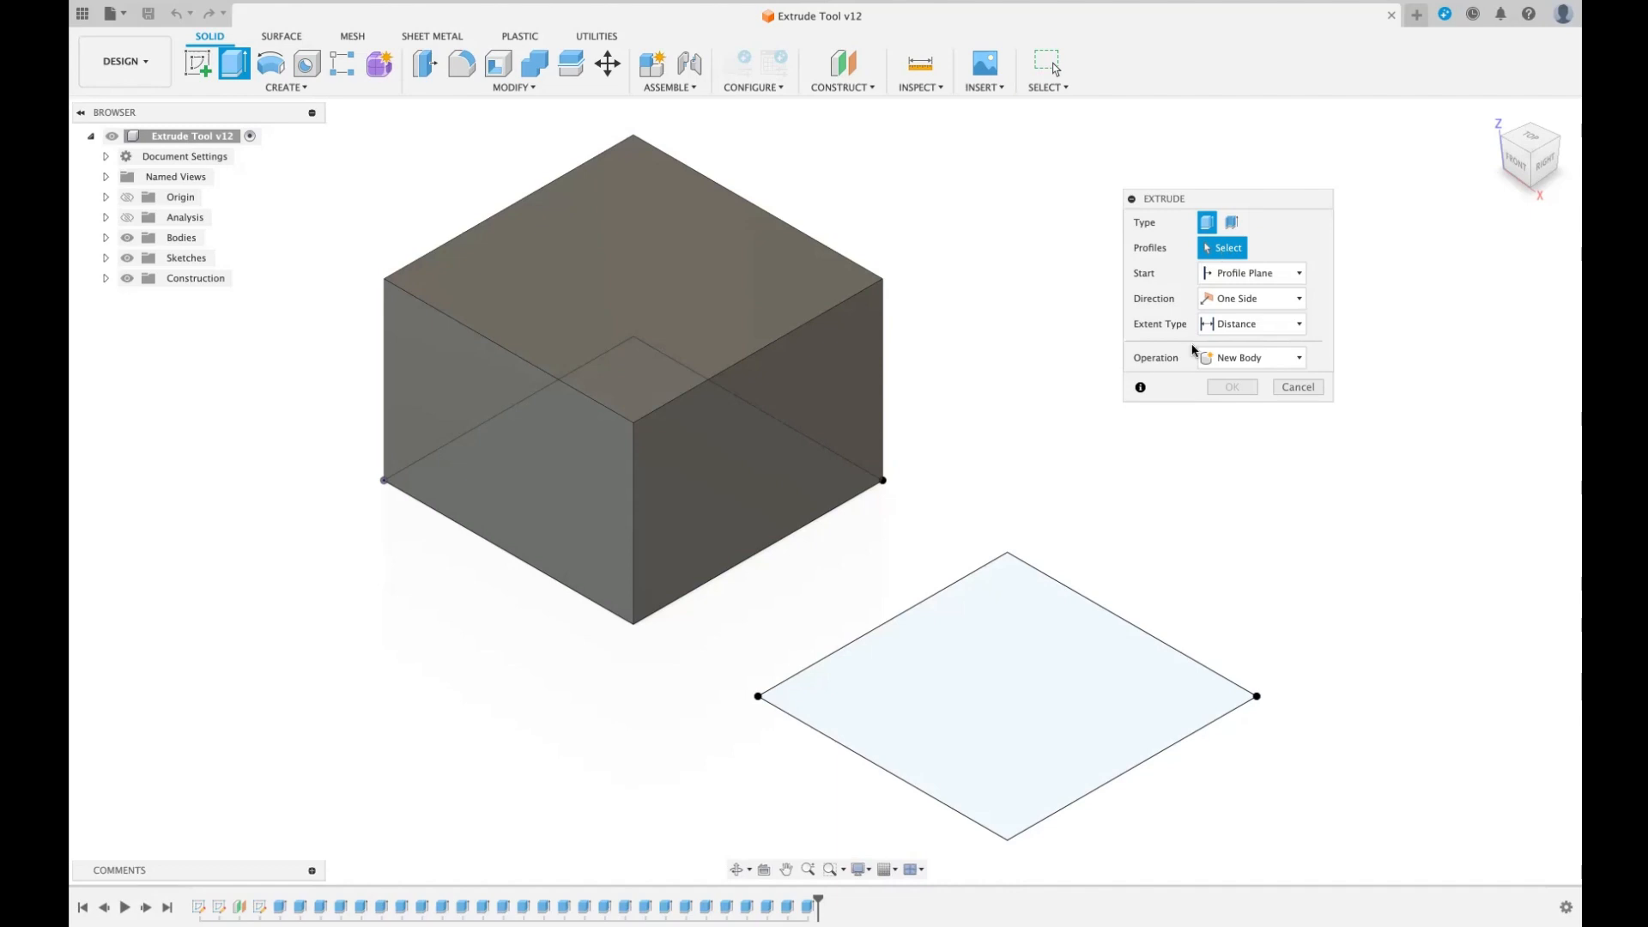
left_click(1022, 676)
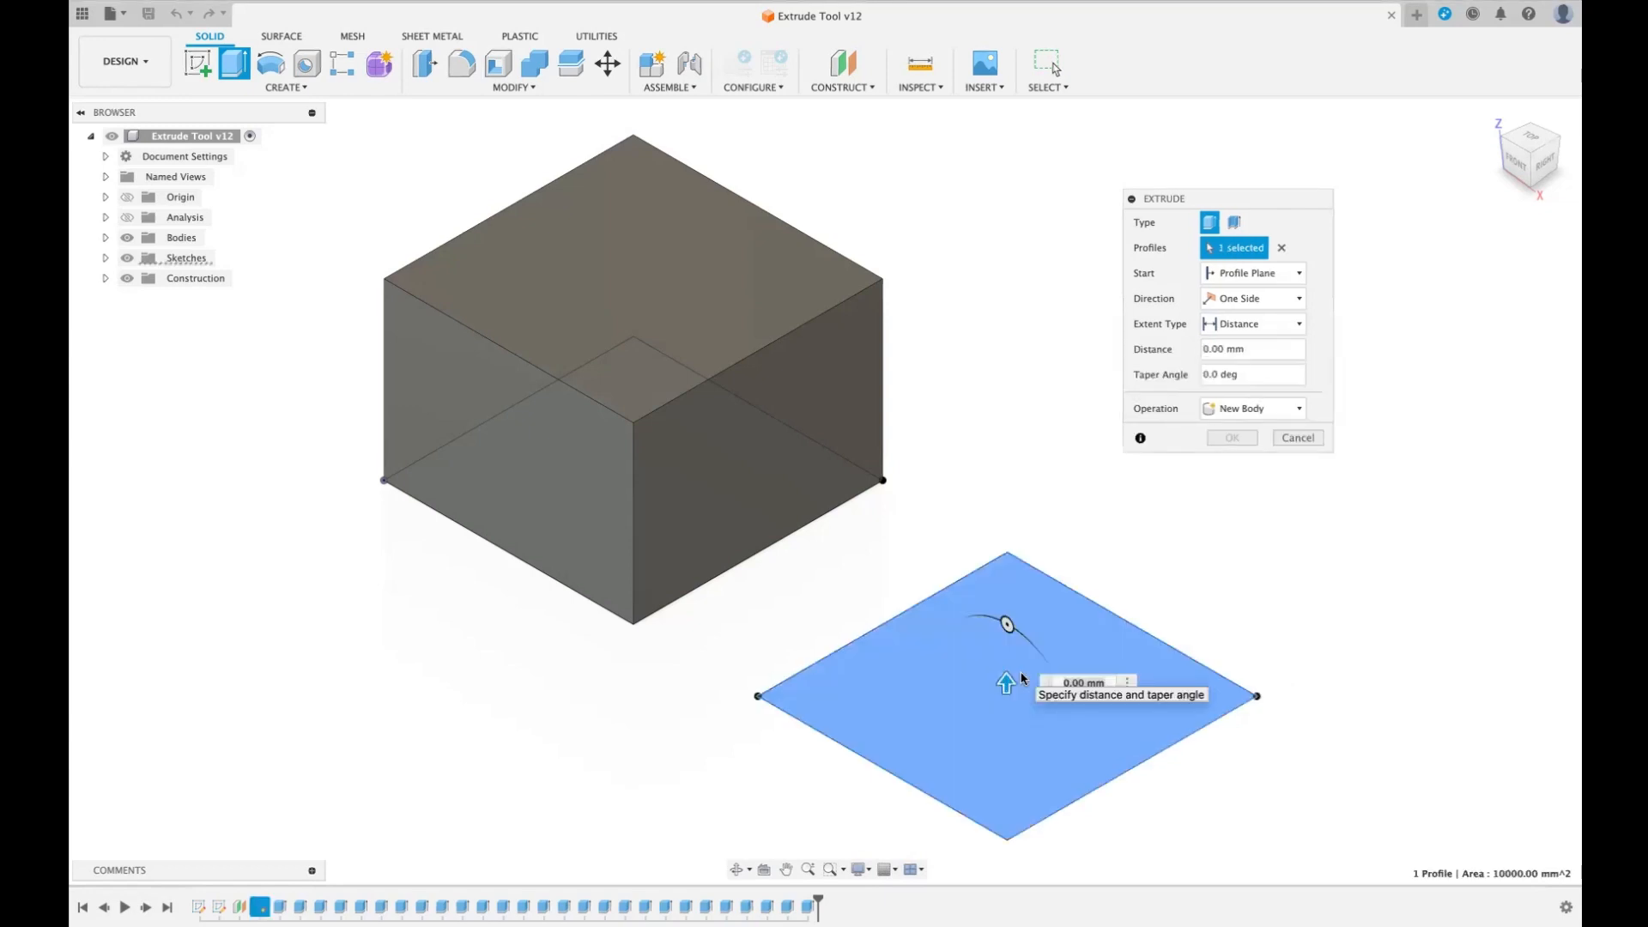
left_click(1281, 248)
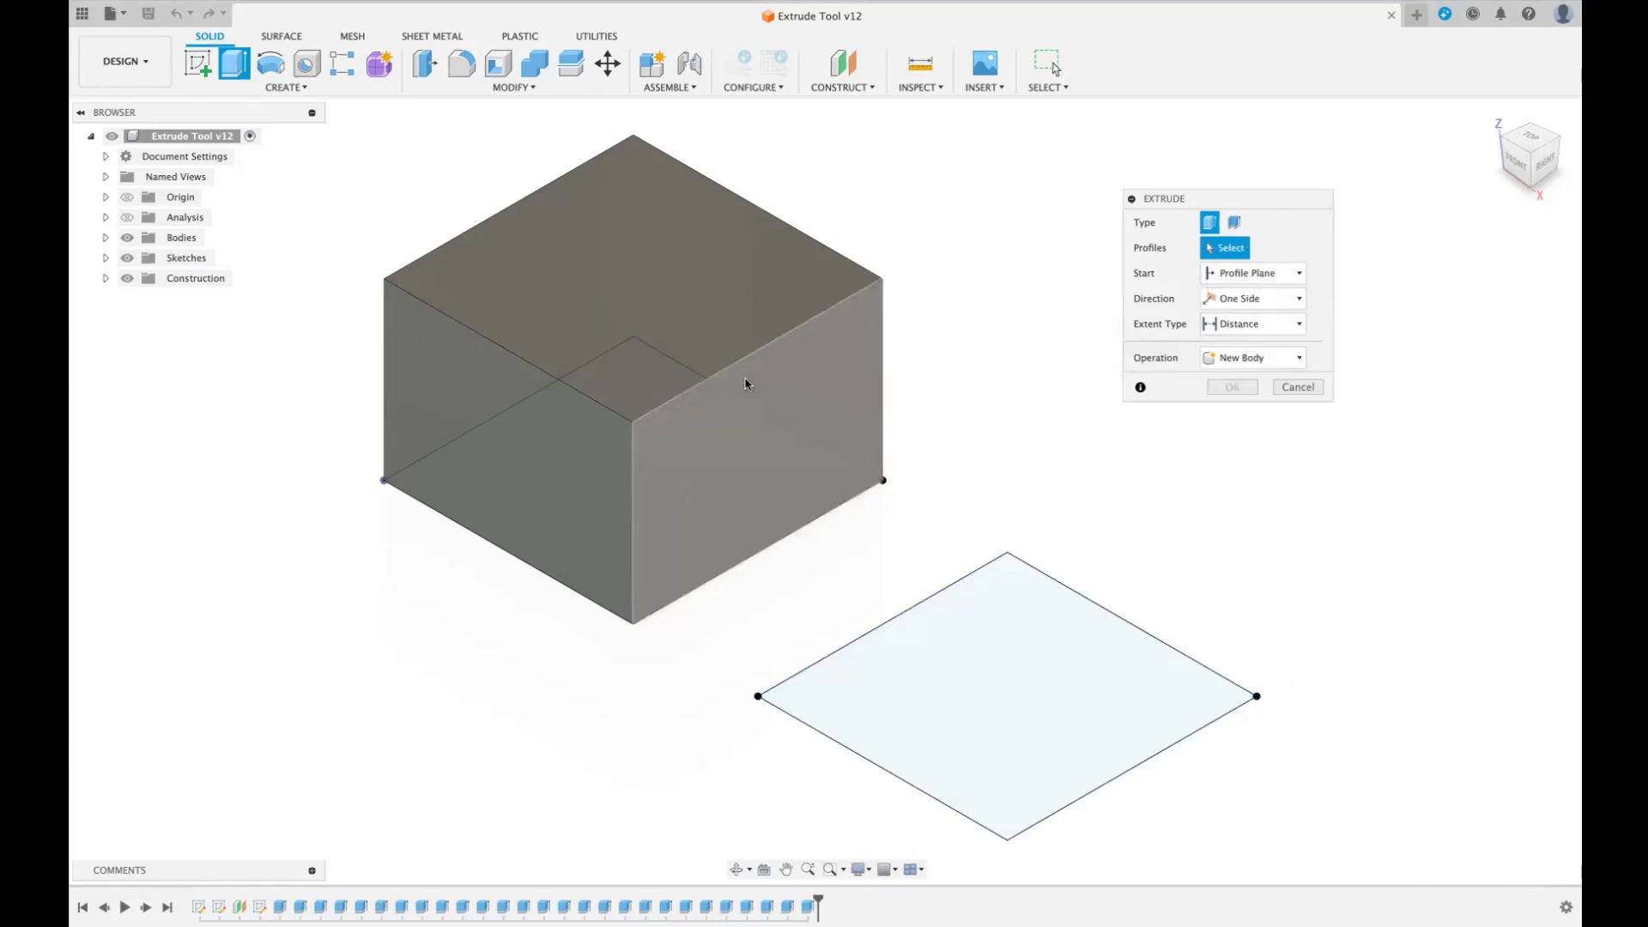
left_click(662, 298)
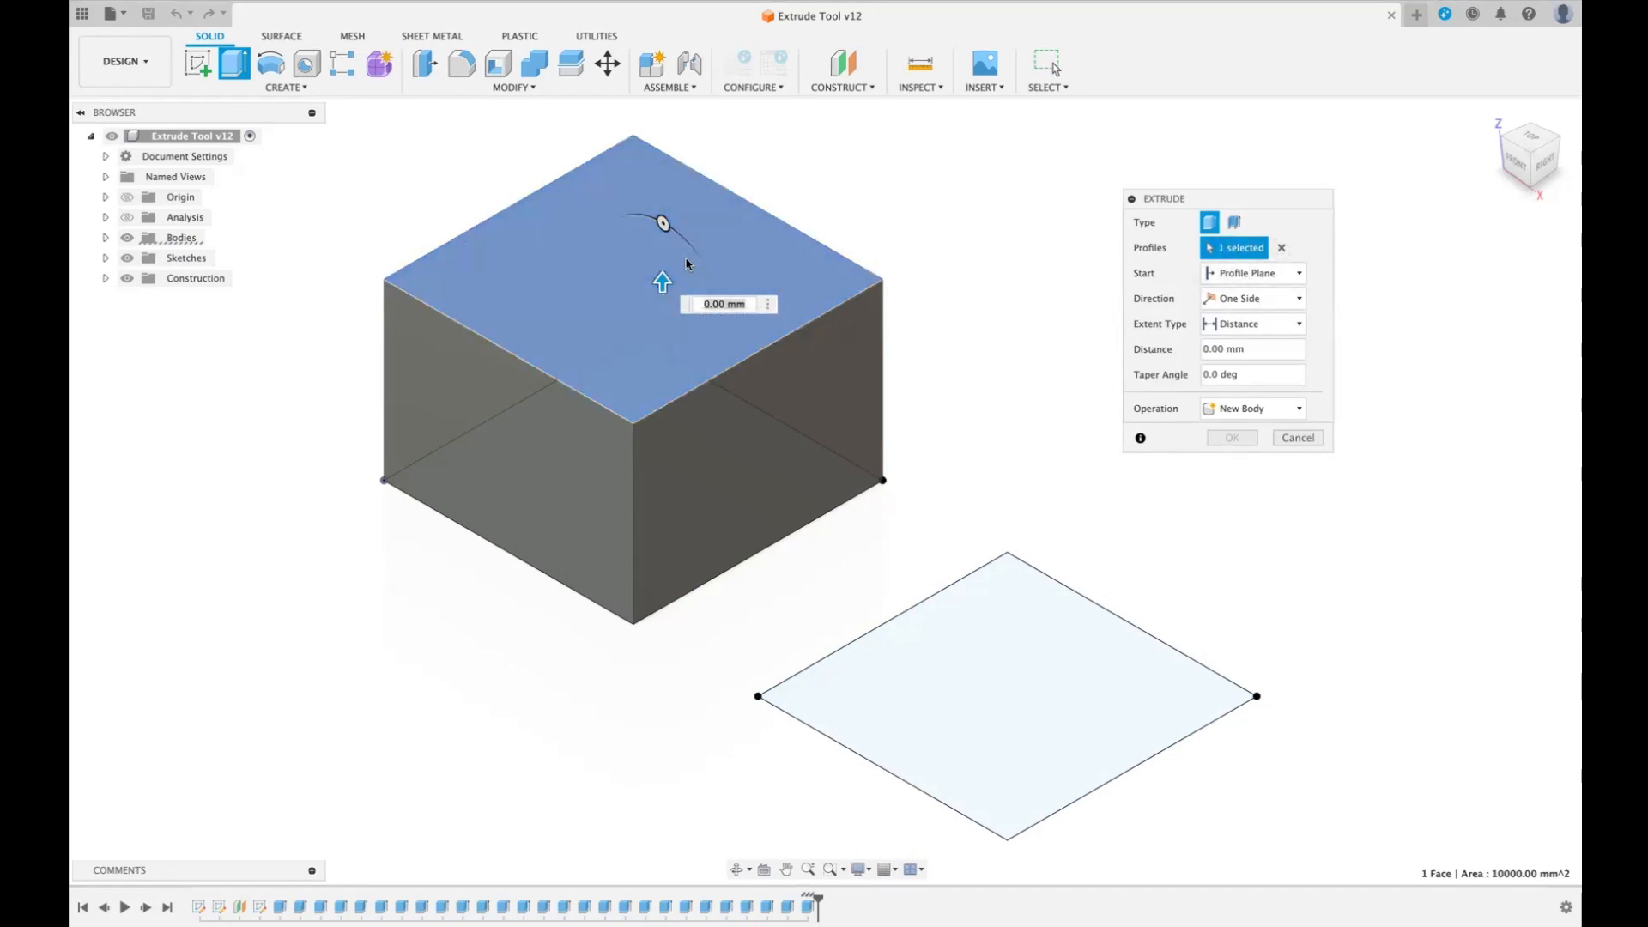
left_click(1282, 247)
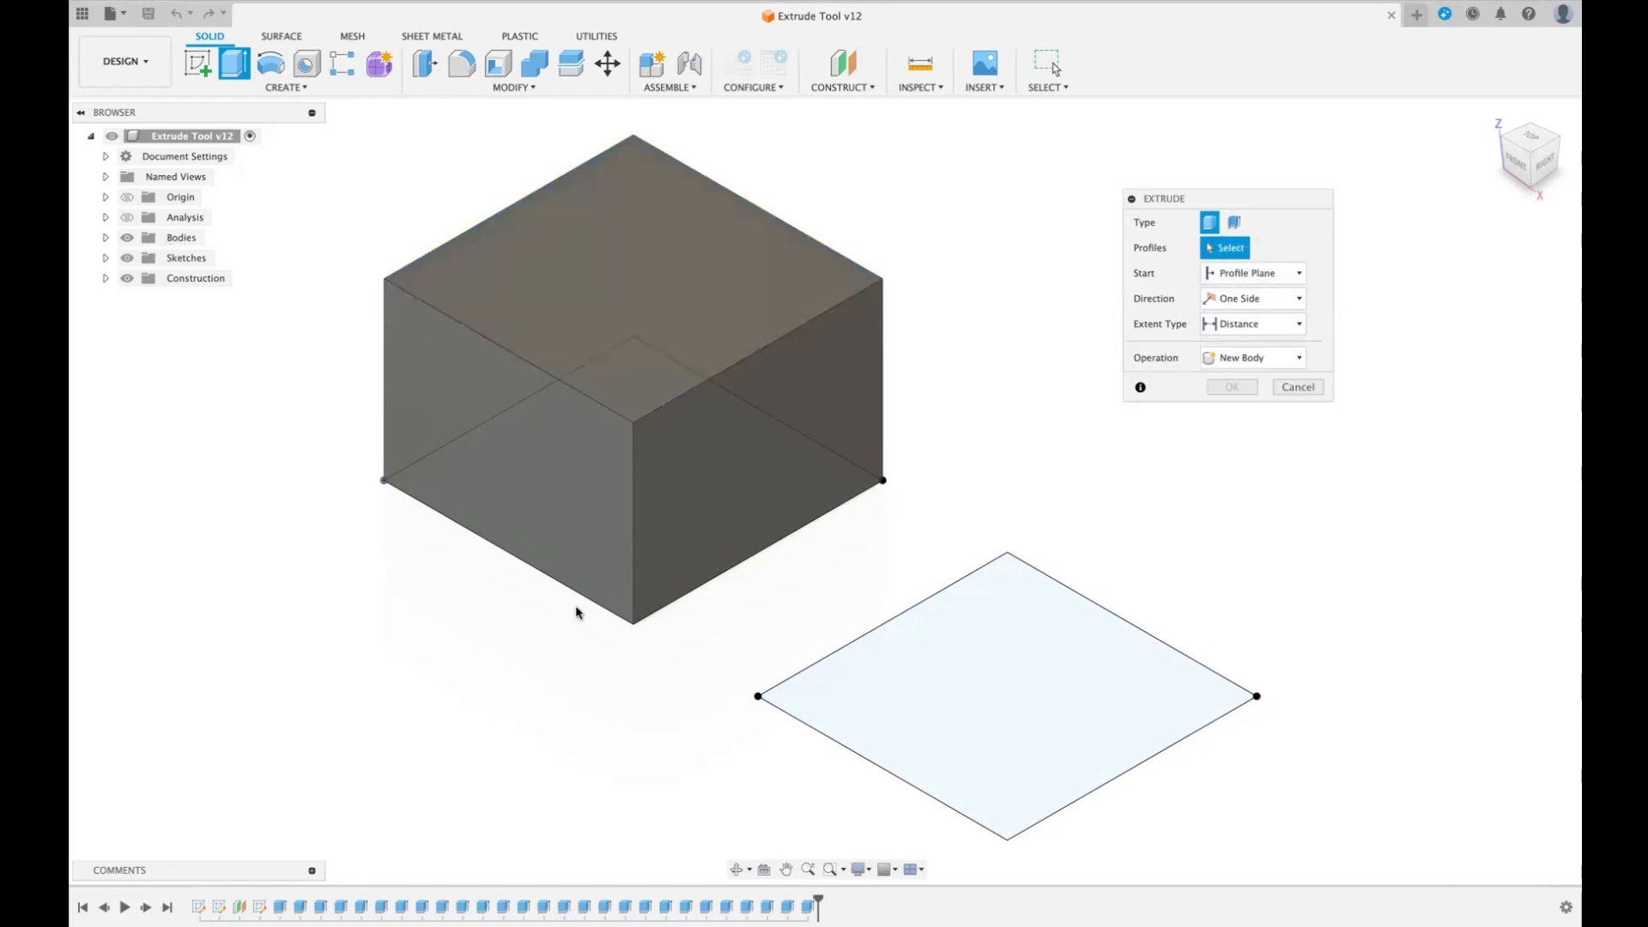
- Cut away the whole block by extruding its front face -150 mm back through the body
left_click(524, 465)
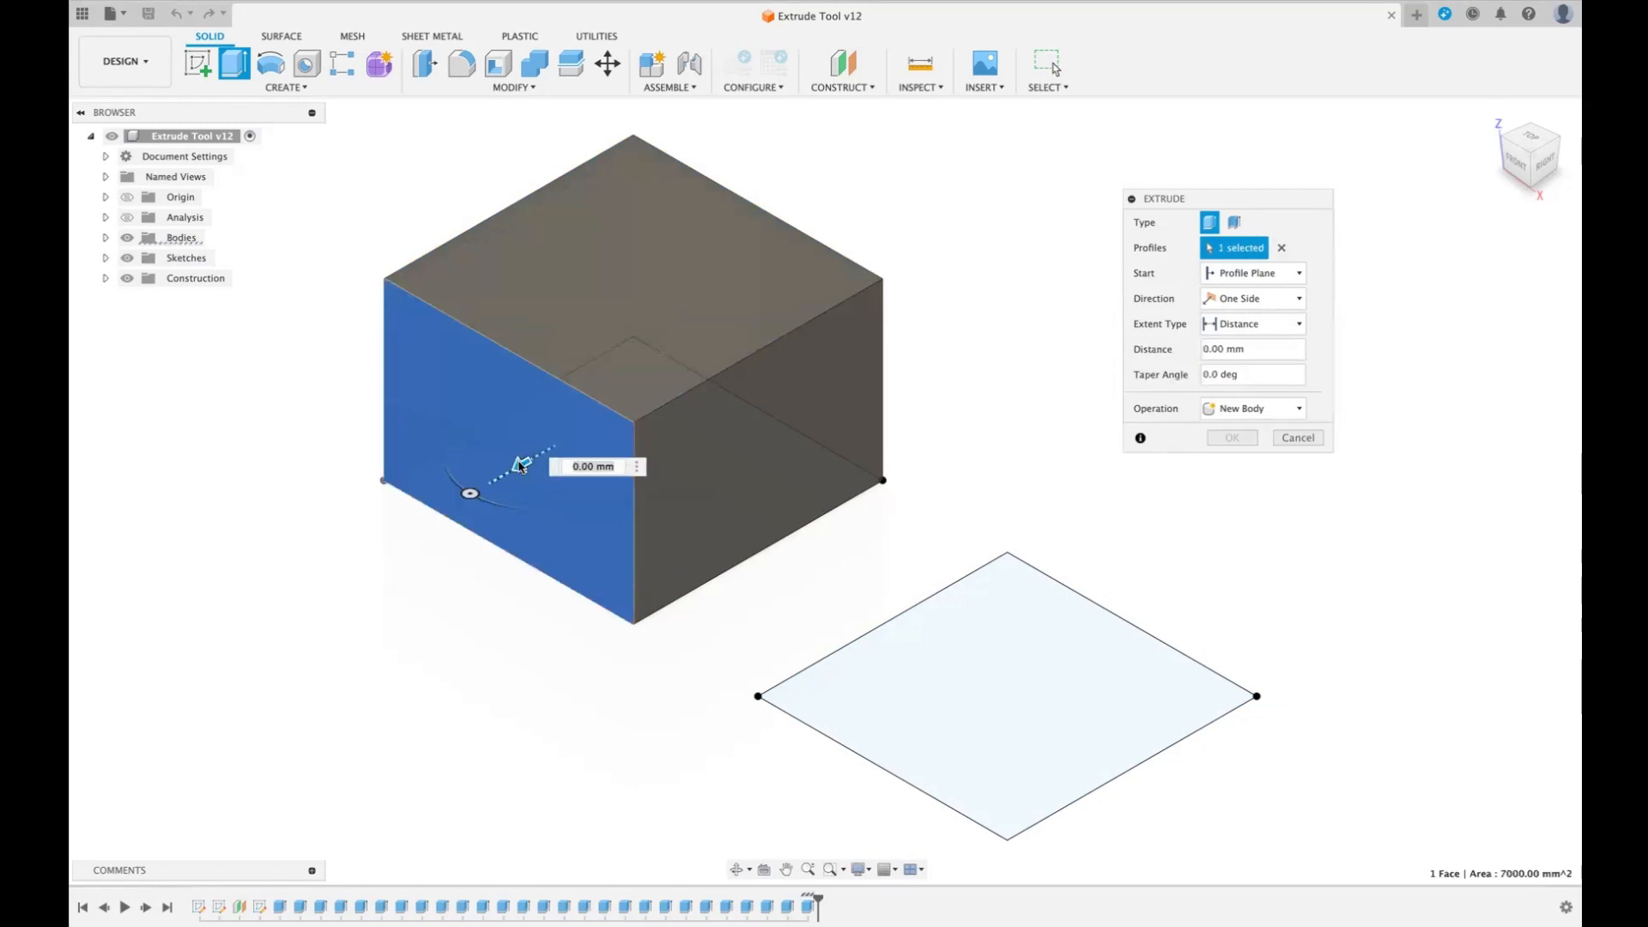
left_click_drag(520, 466, 428, 527)
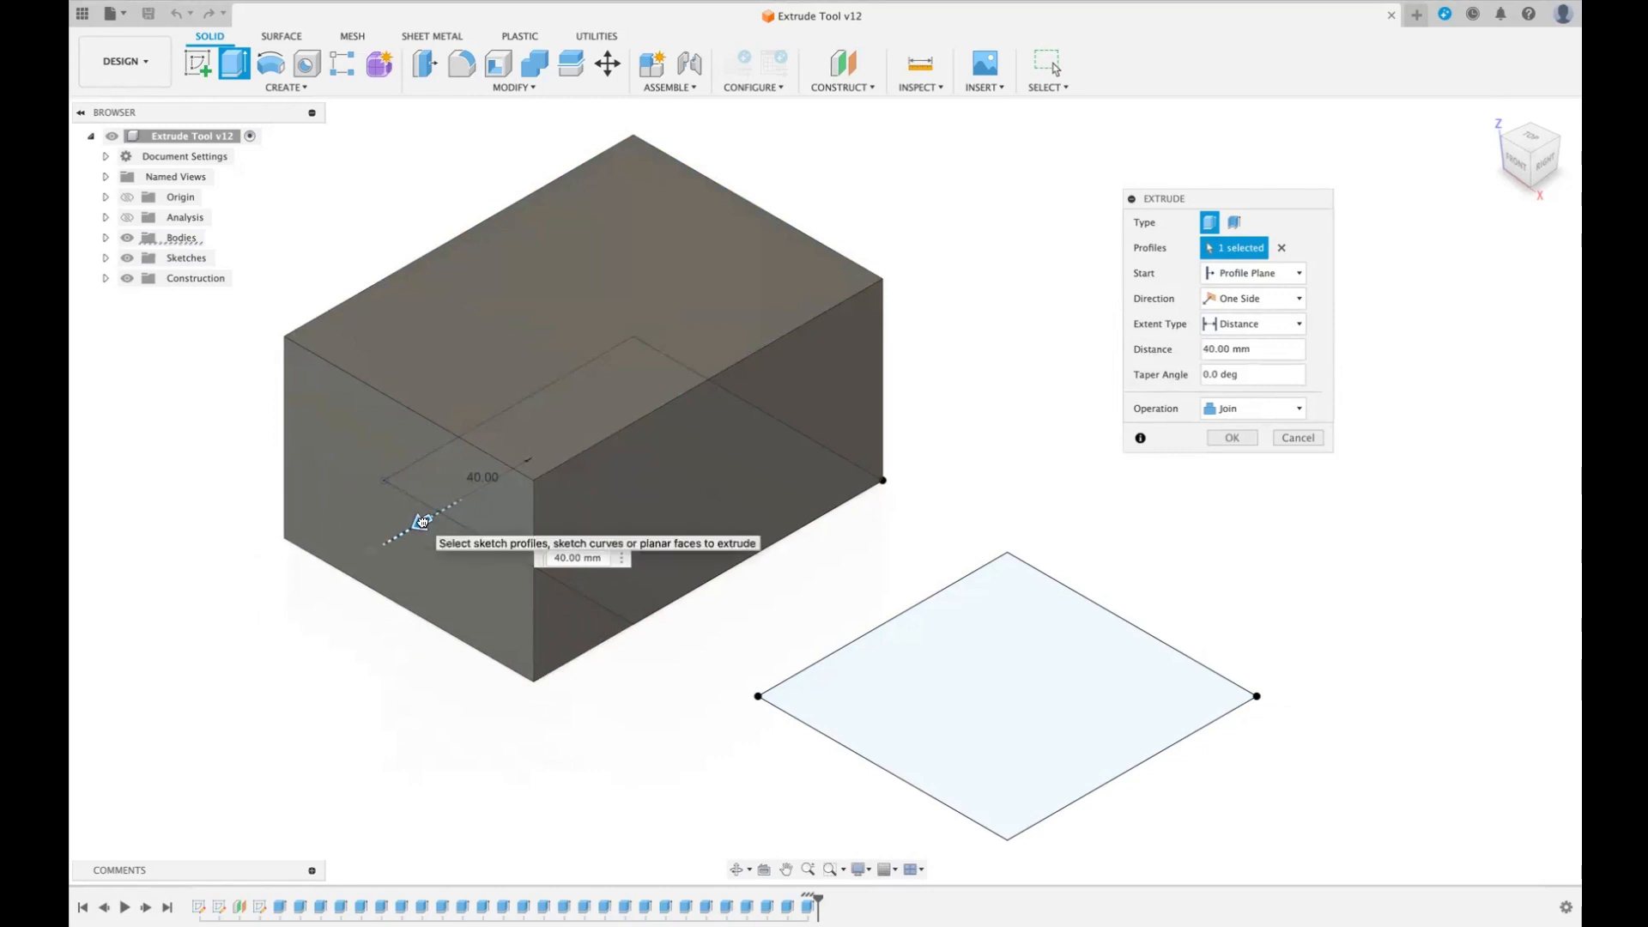
left_click_drag(427, 527, 918, 238)
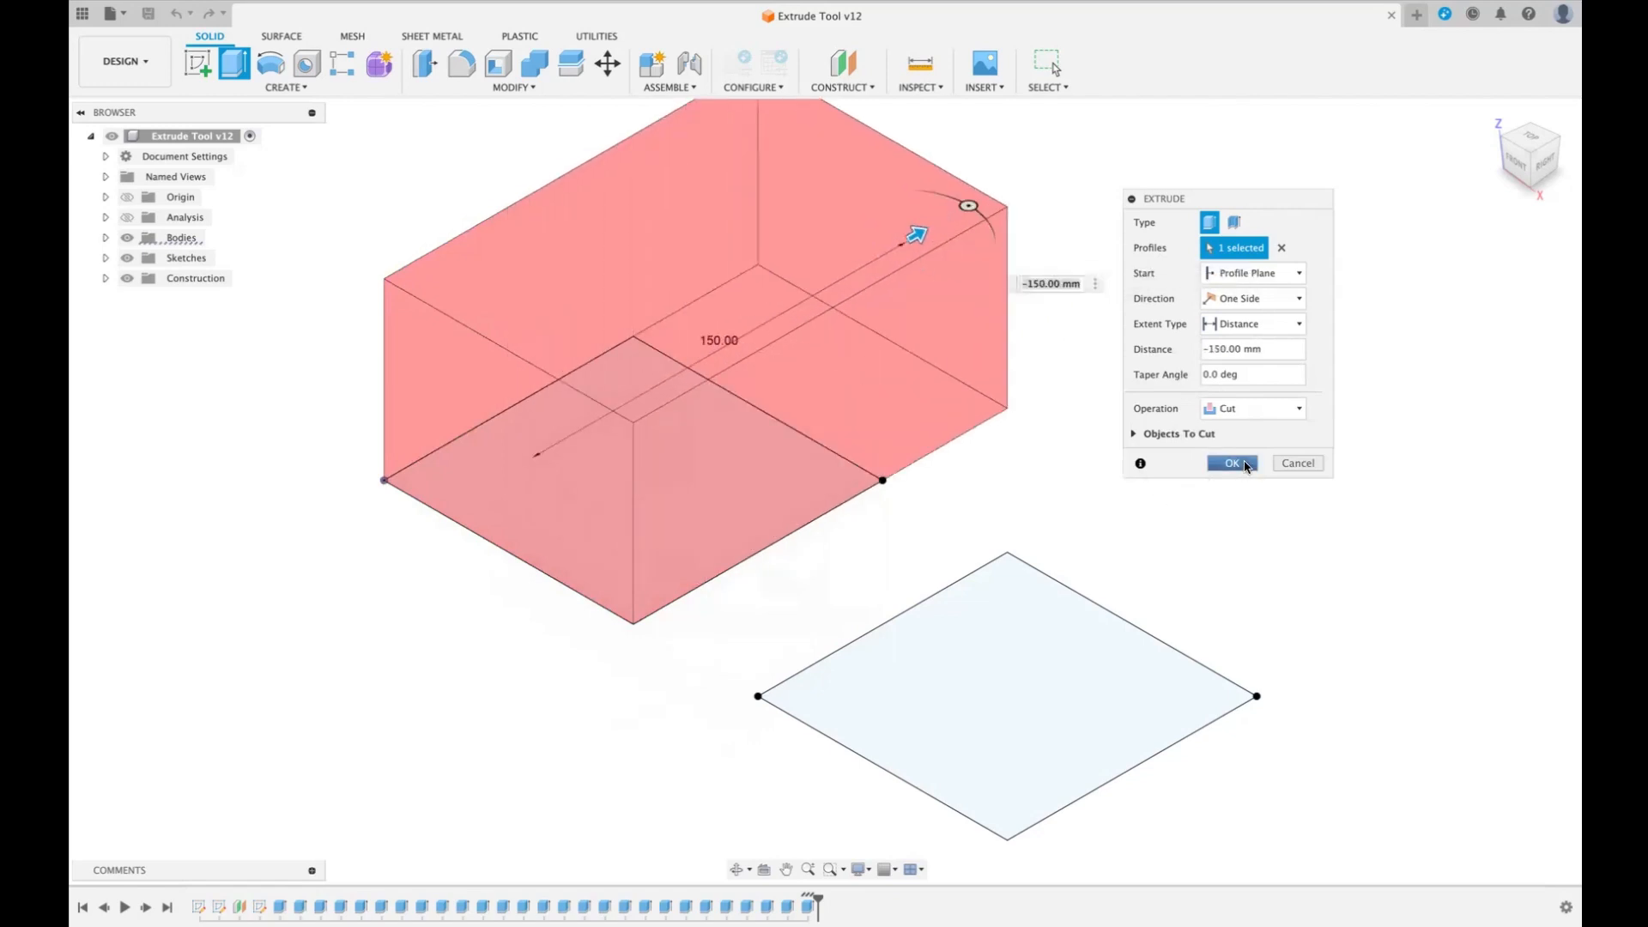
left_click(1231, 463)
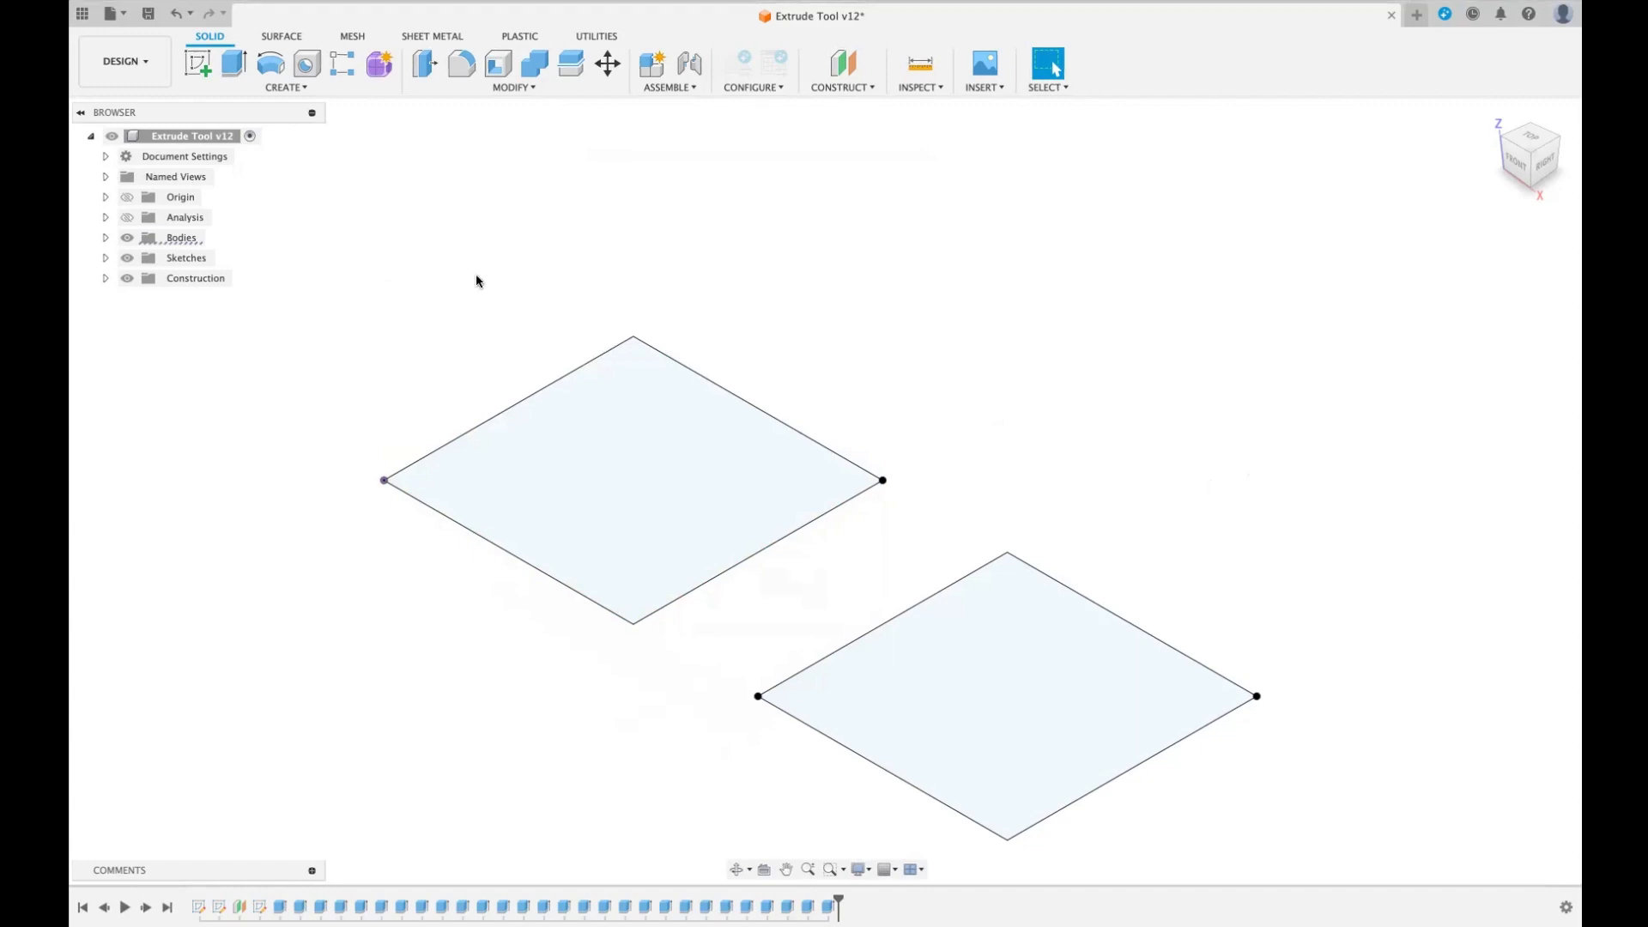
- Hide Sketch7 and show the Thin extrude and TEXT sketches, with the full profile layout in view
left_click(106, 258)
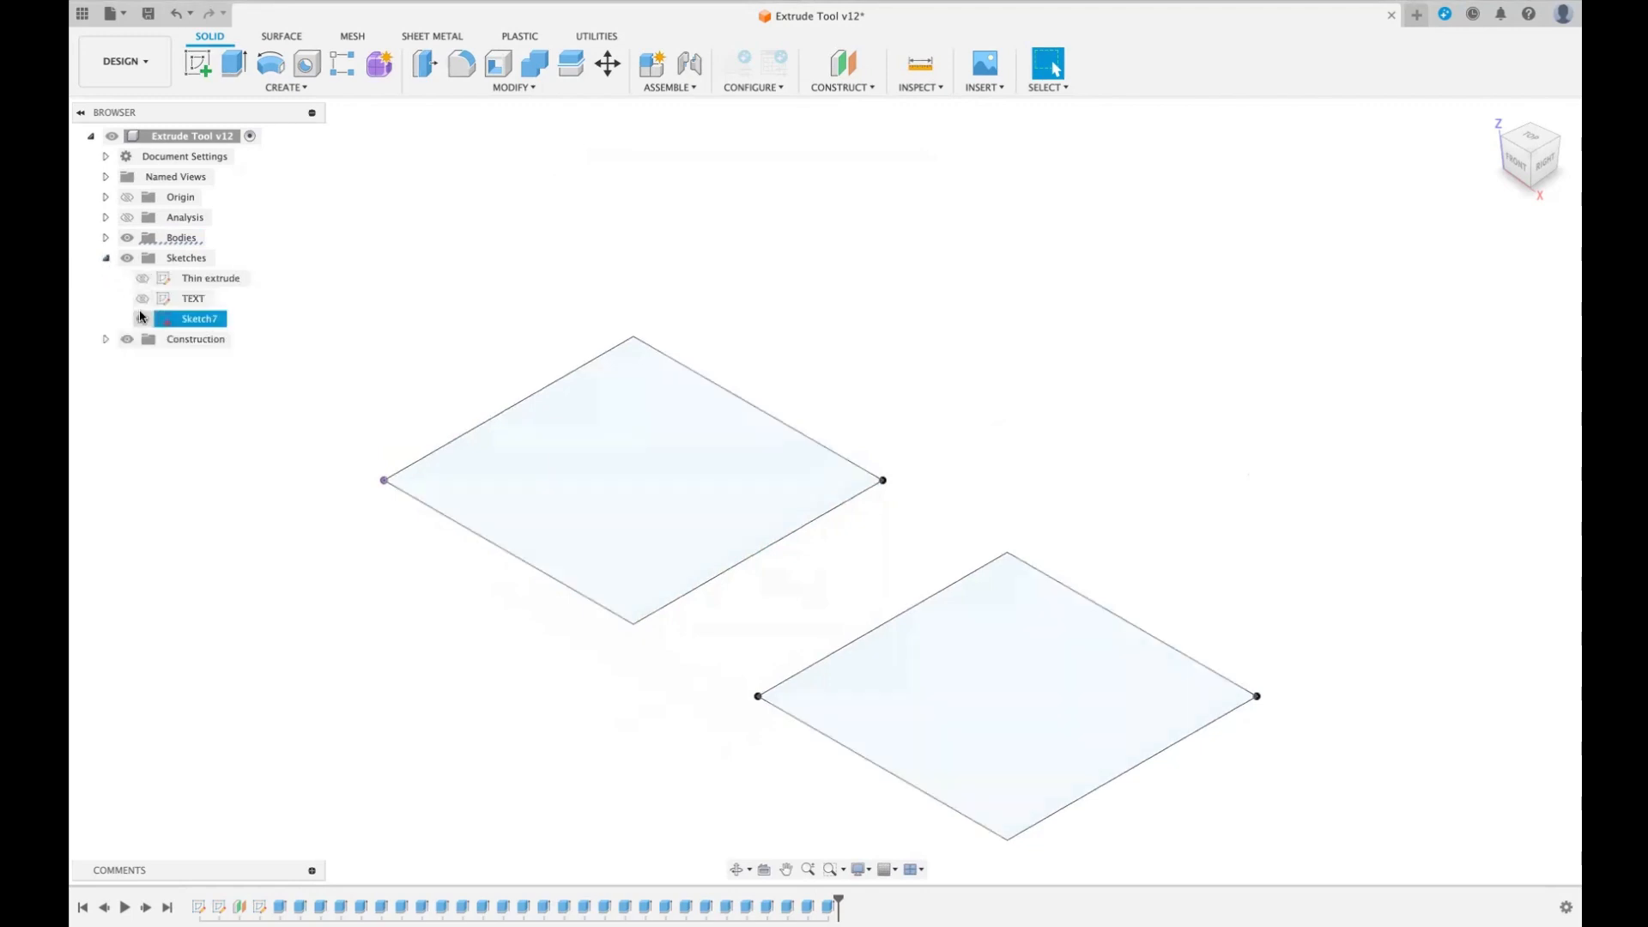
left_click(142, 318)
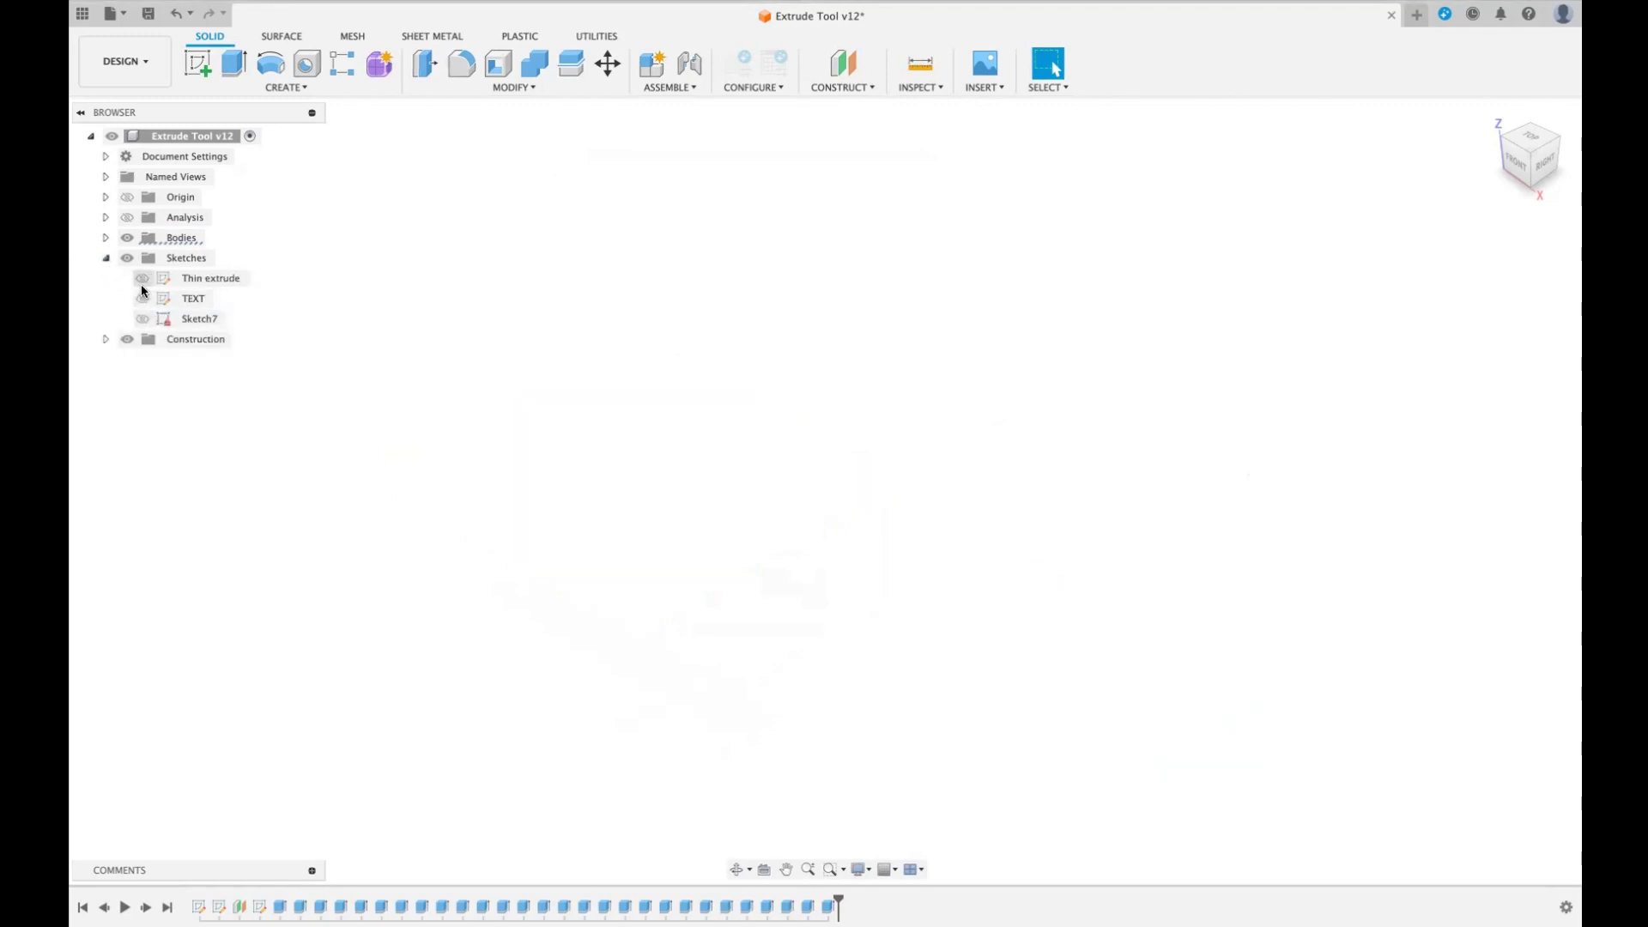
left_click(143, 279)
left_click(142, 299)
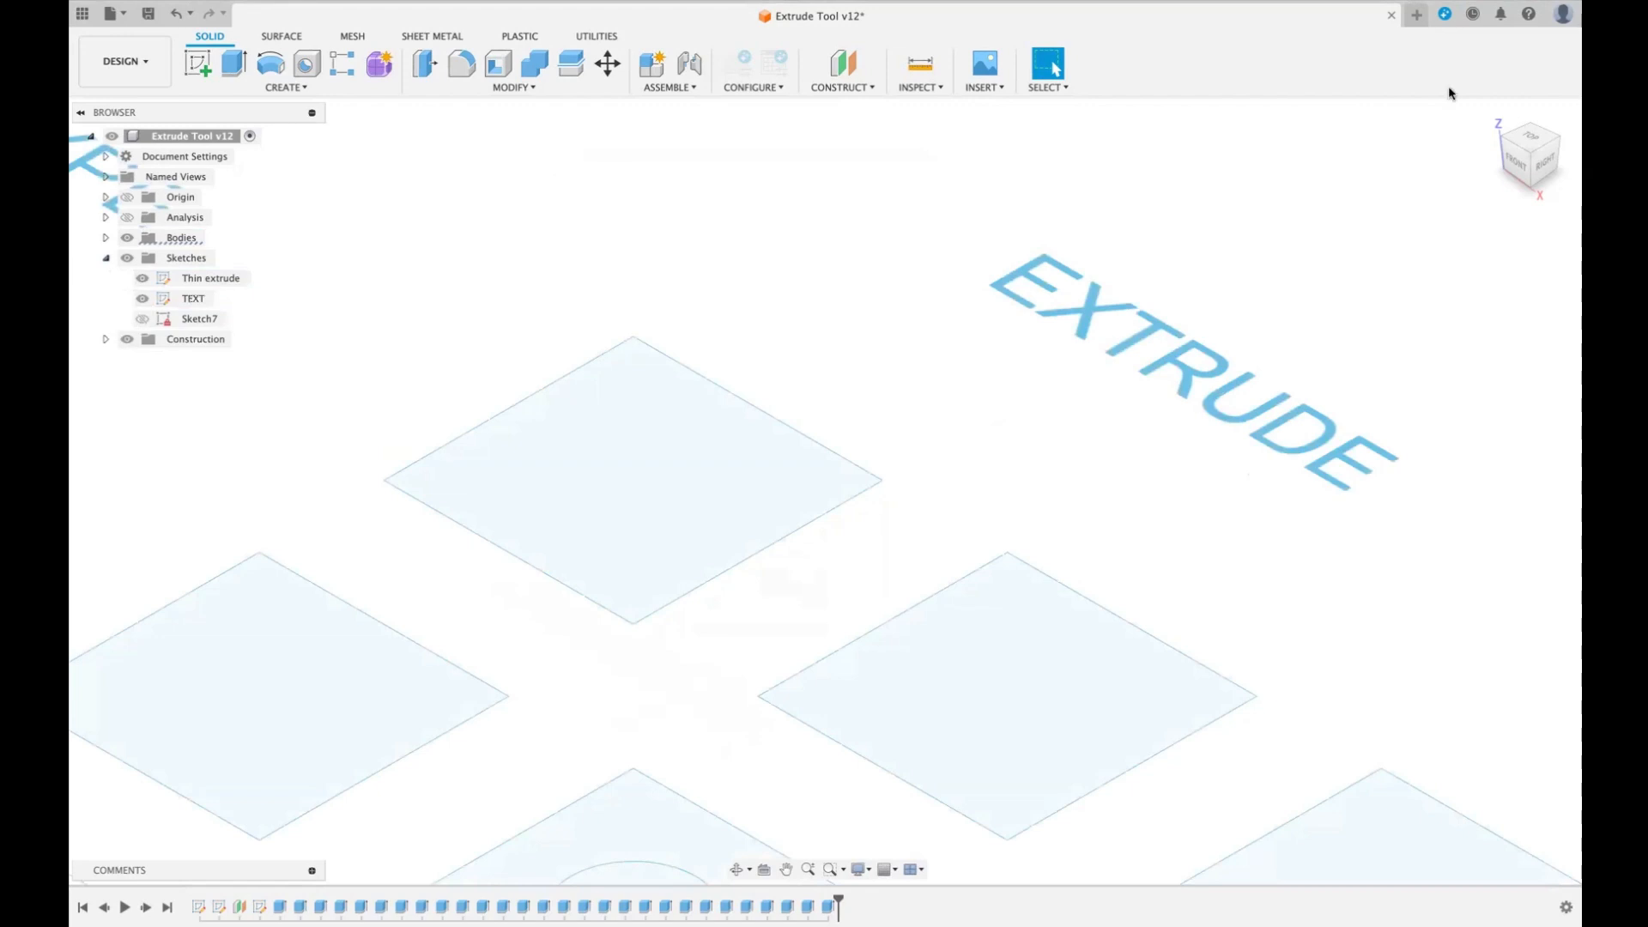
left_click(1492, 117)
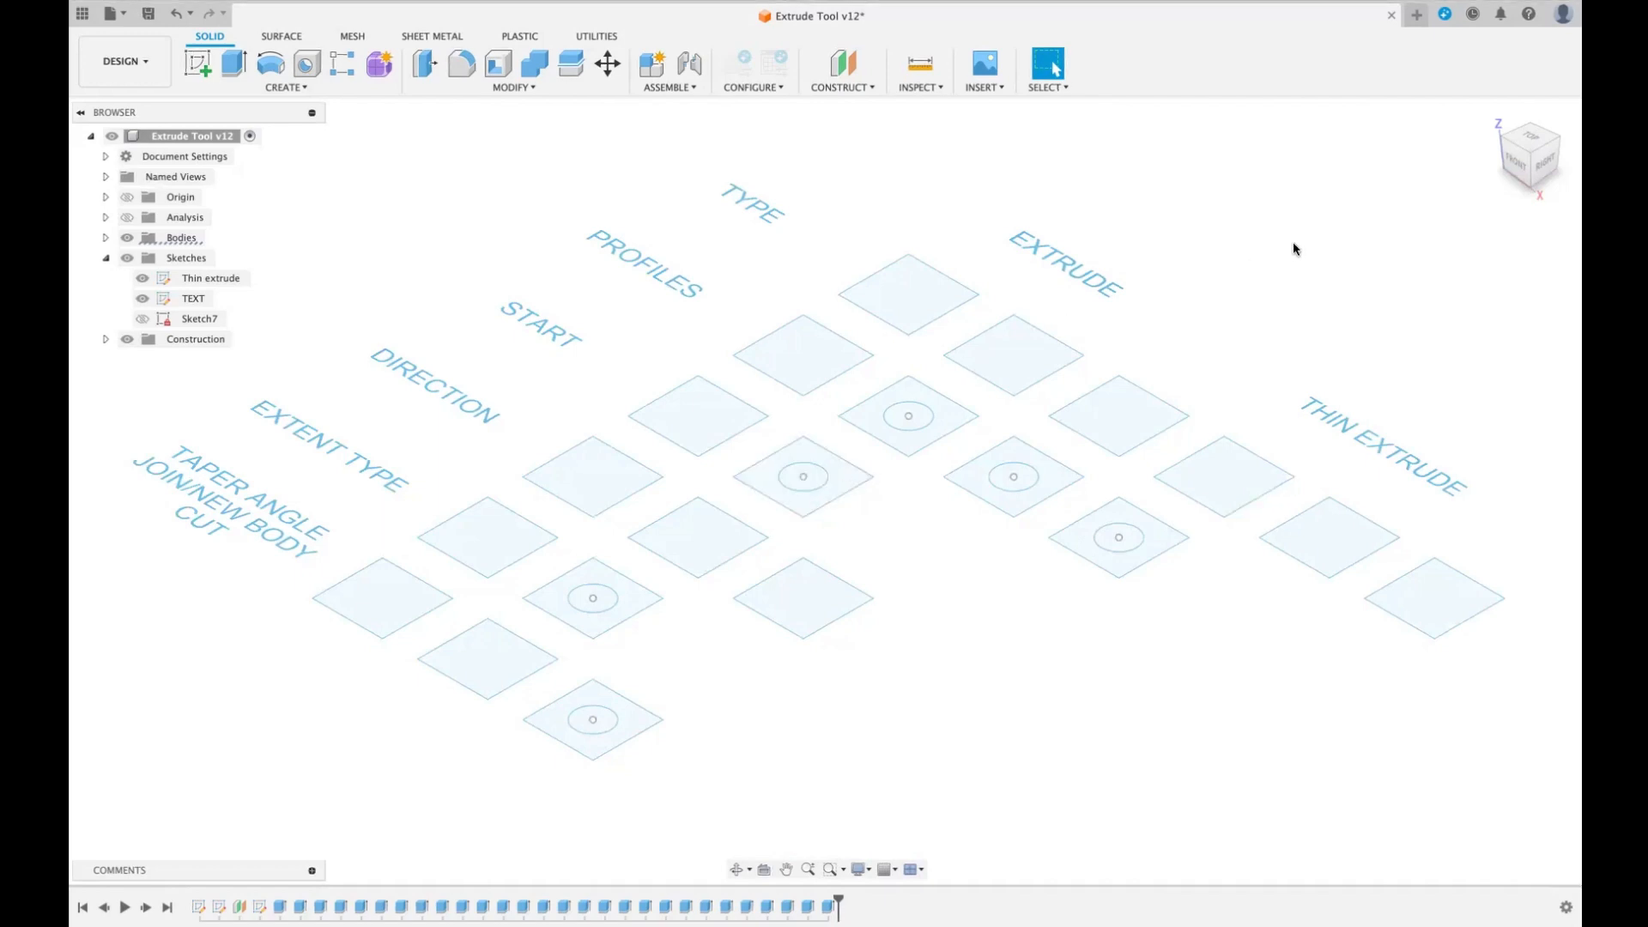
- Extrude the first square of the TYPE row 70 mm upward and turn the Thin extrude sketch's visibility back on
key("e")
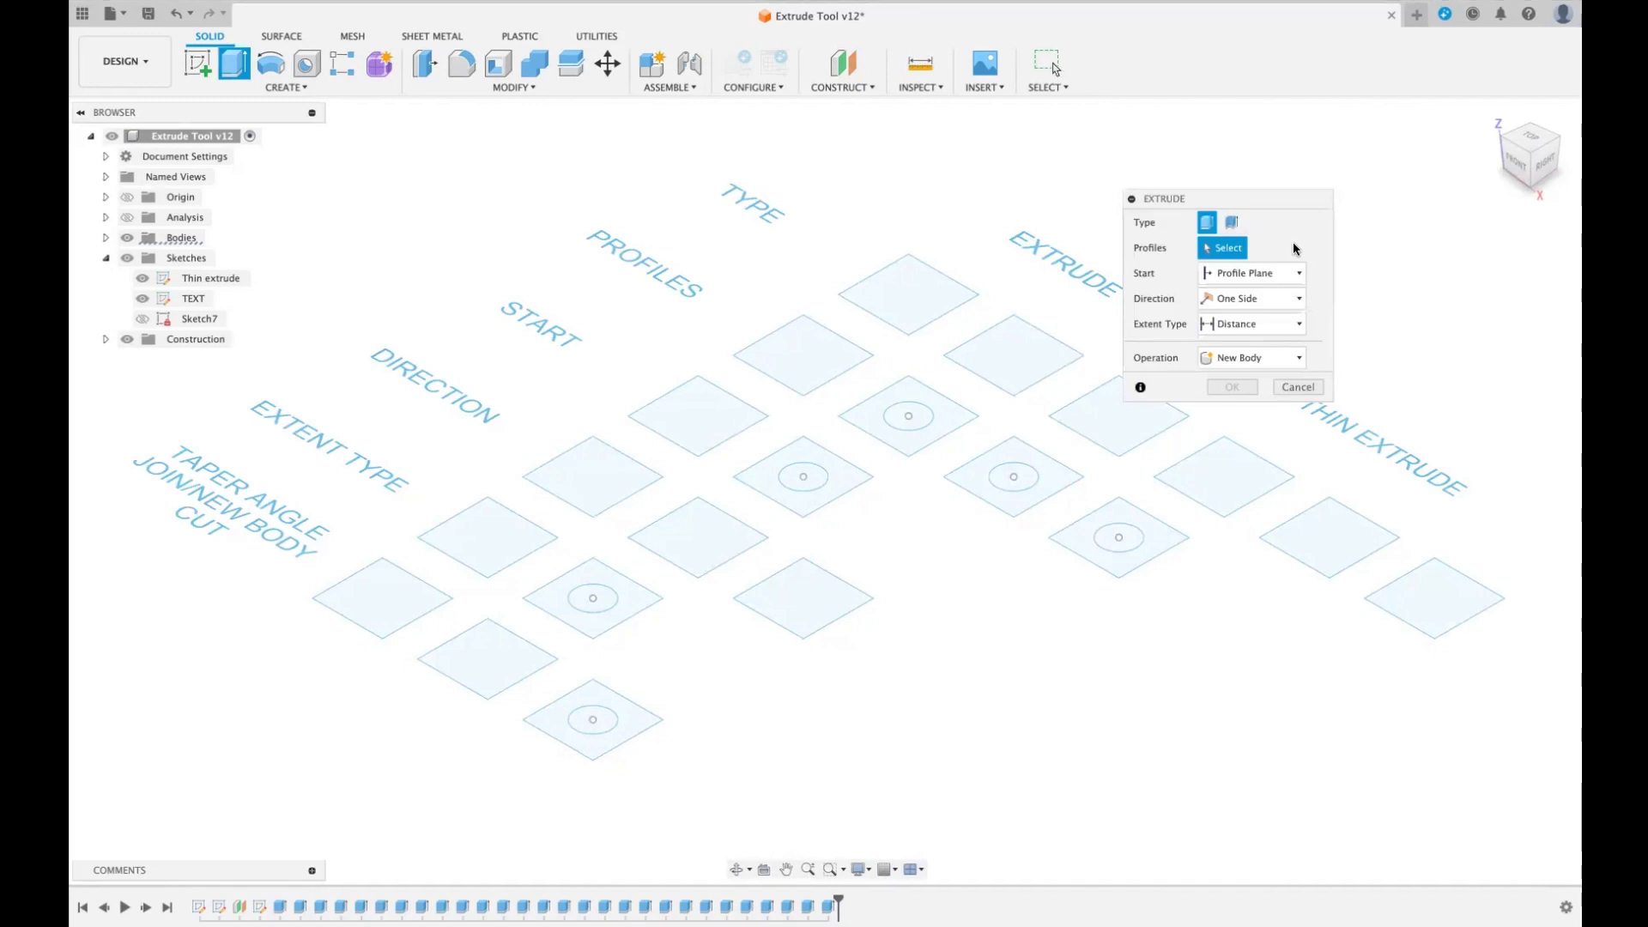
left_click_drag(1258, 200, 1323, 166)
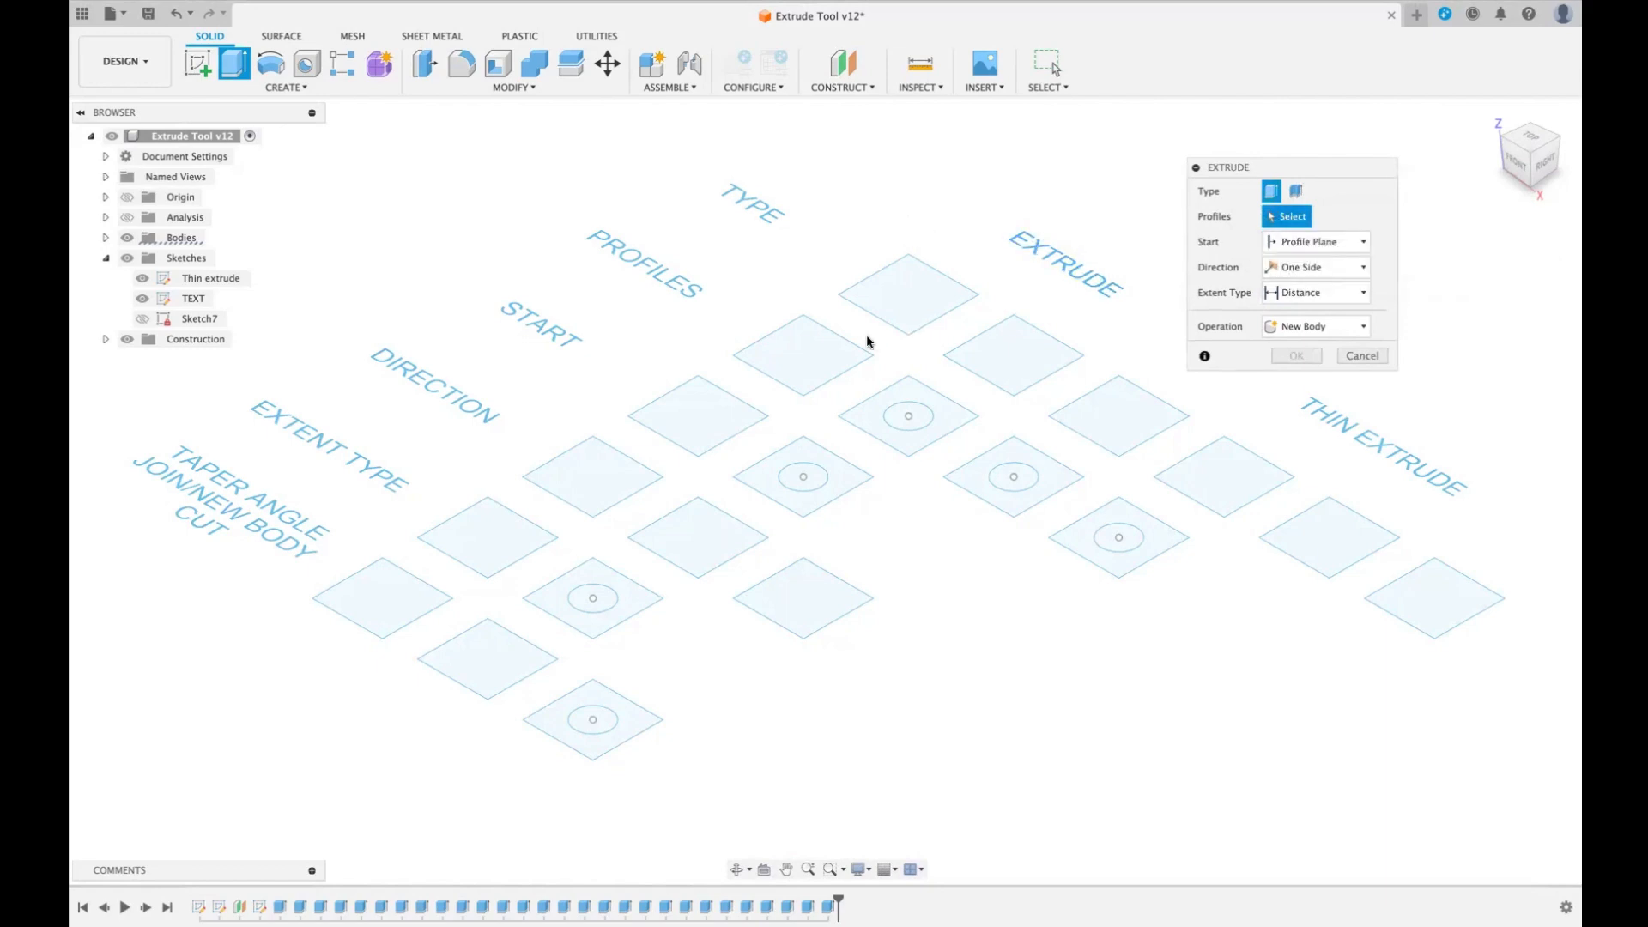
left_click(917, 295)
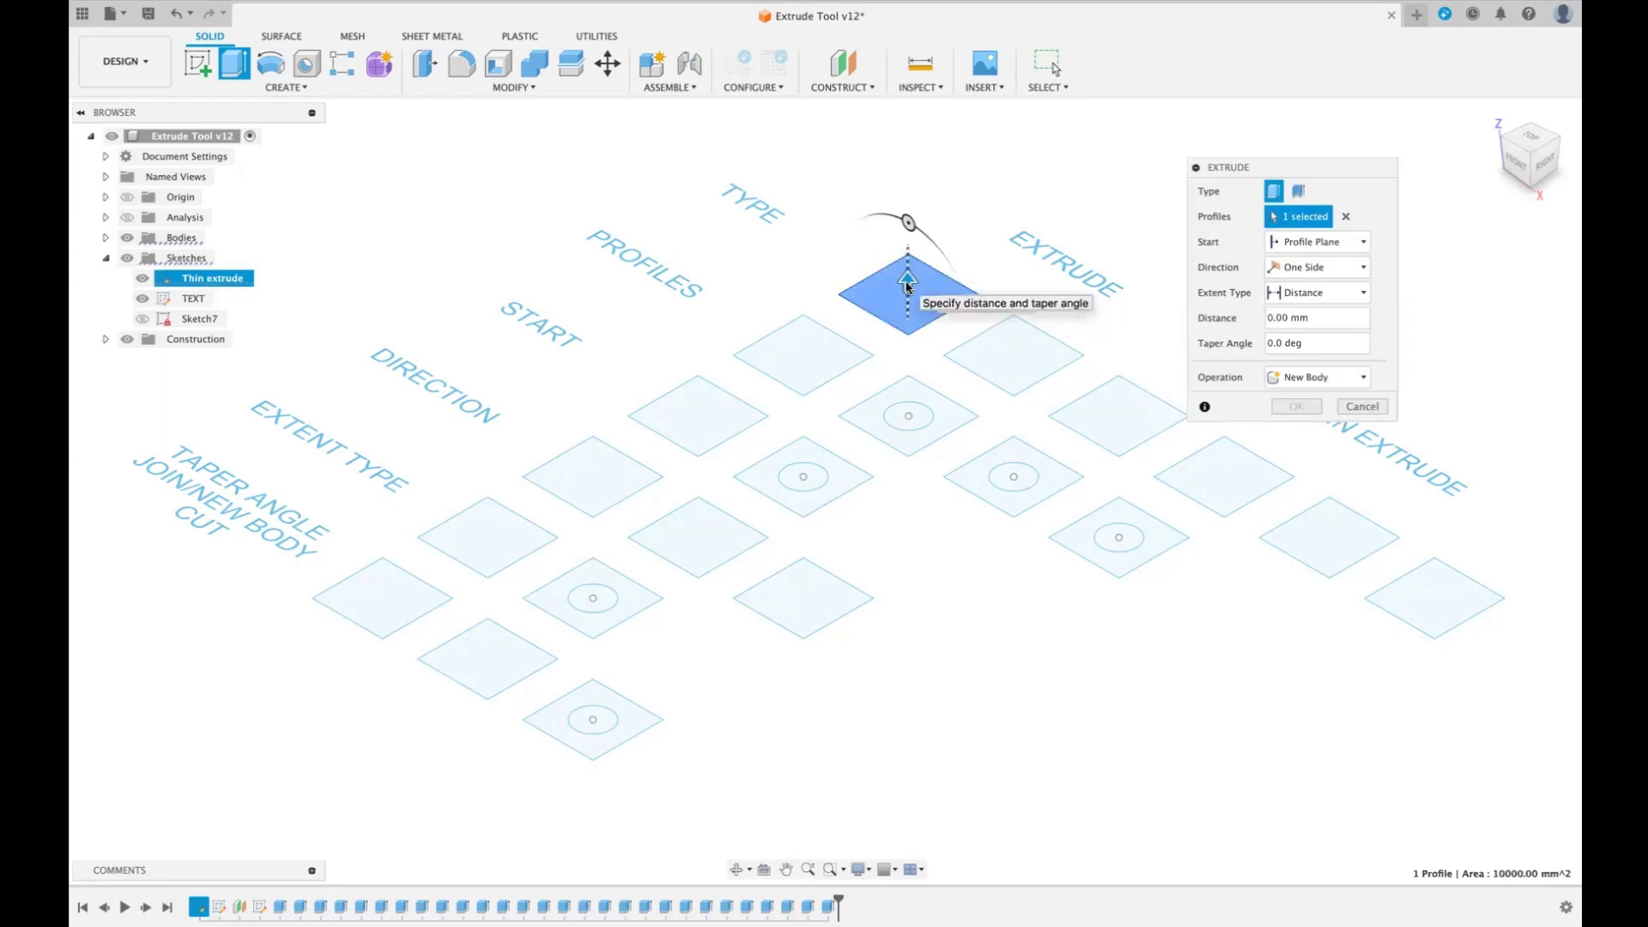
left_click_drag(907, 283, 911, 232)
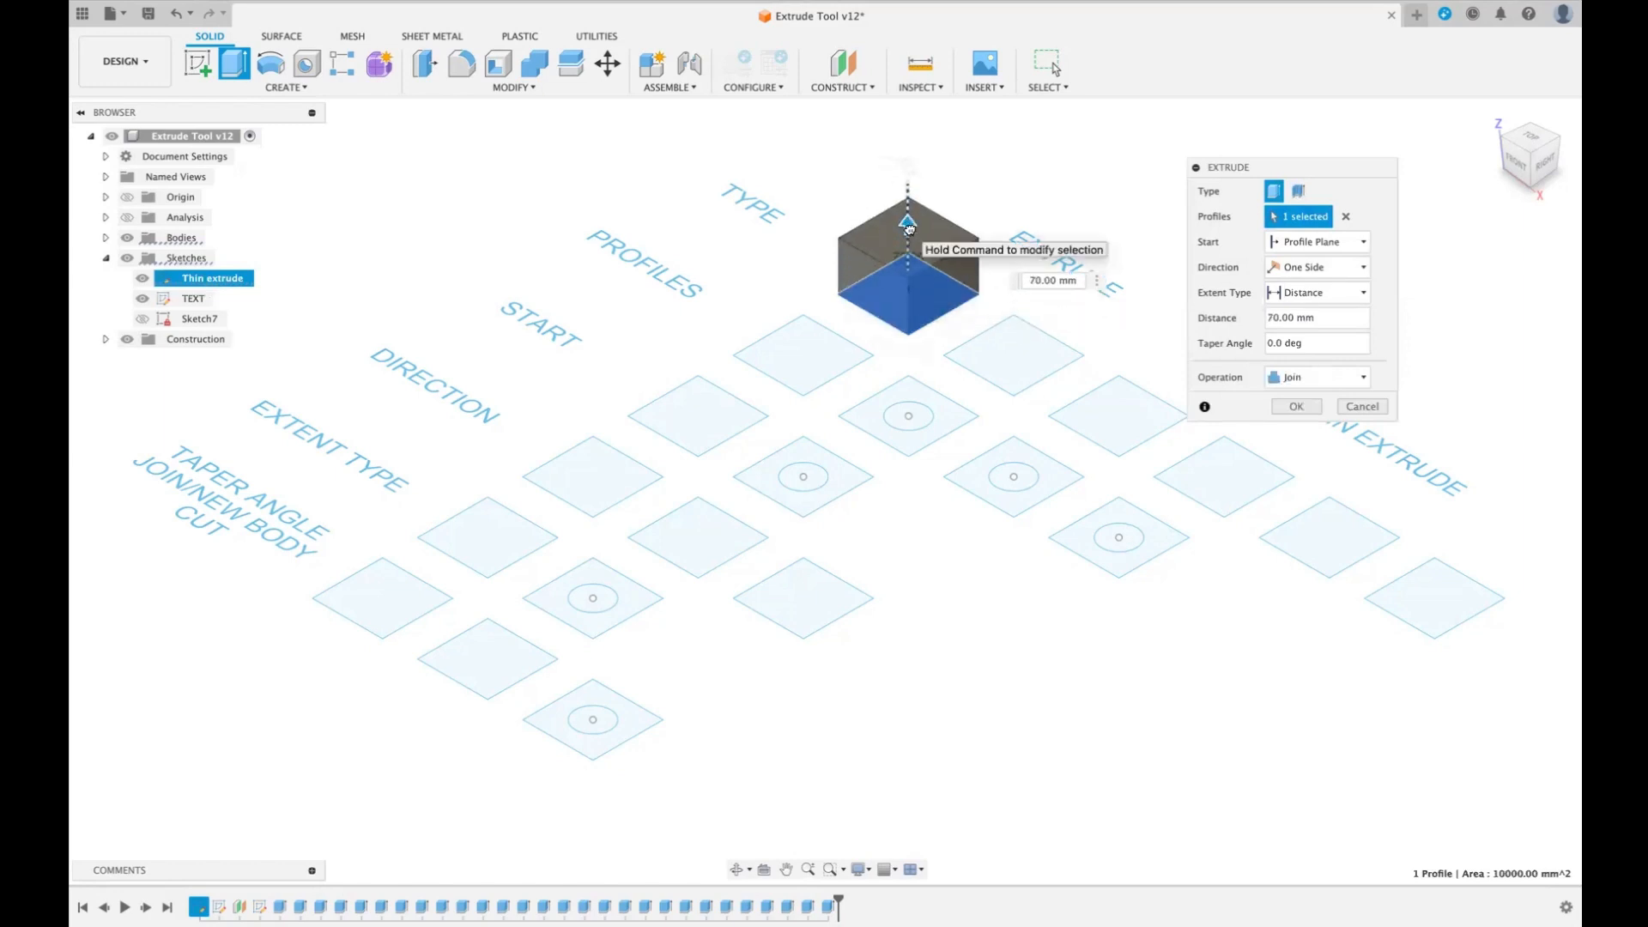
key("Return")
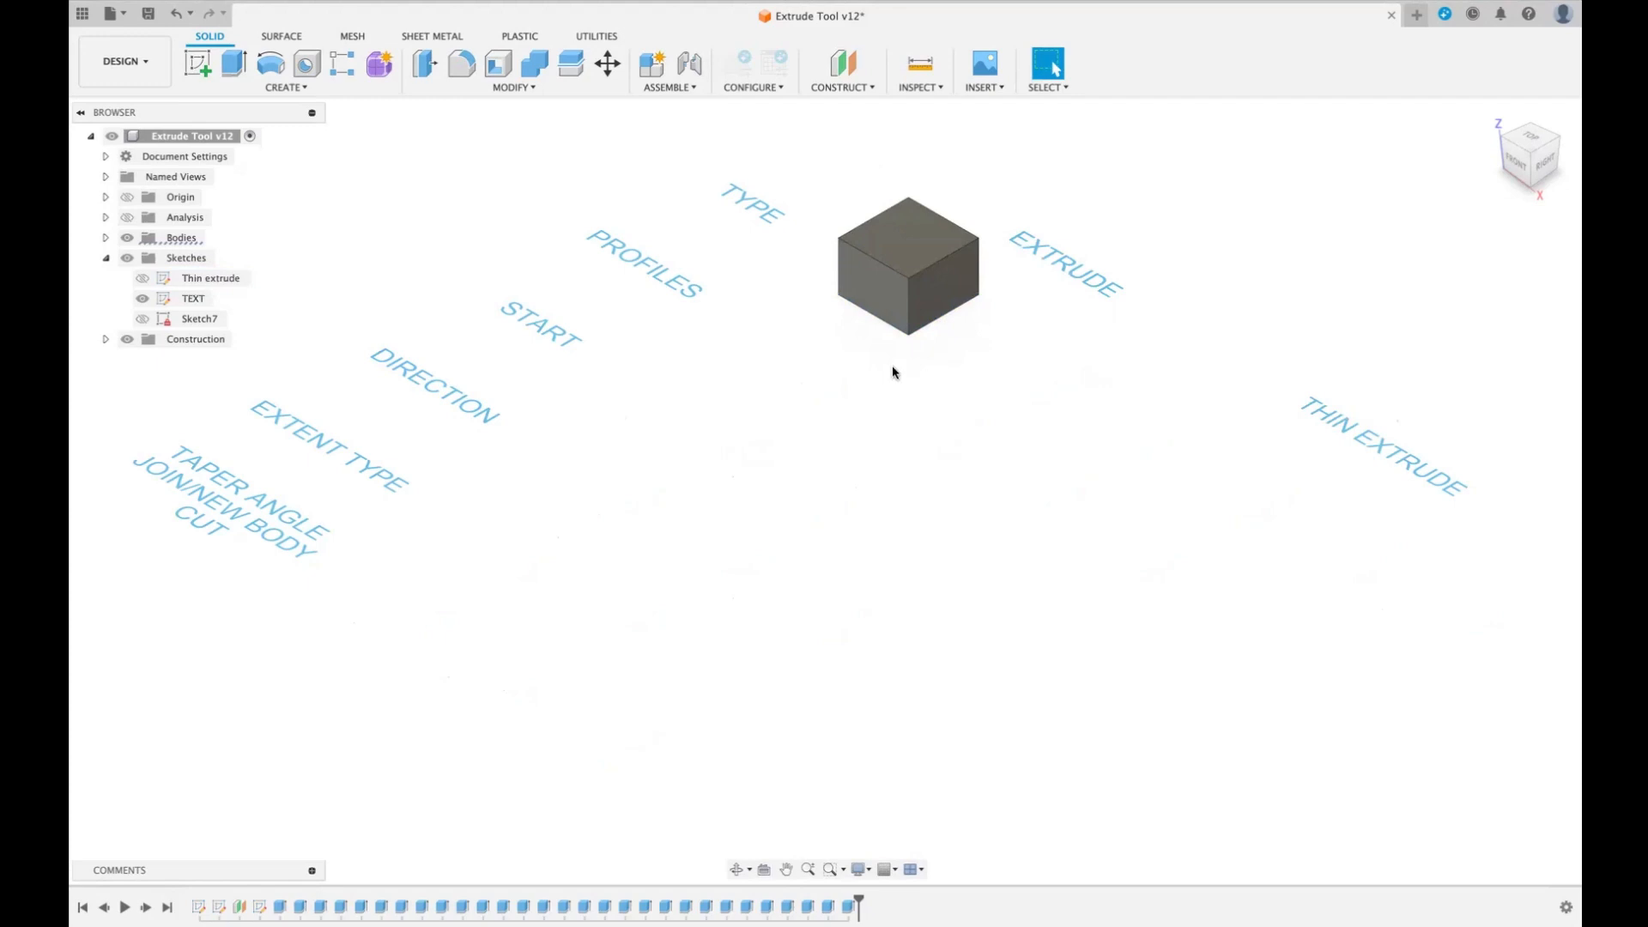
left_click(143, 278)
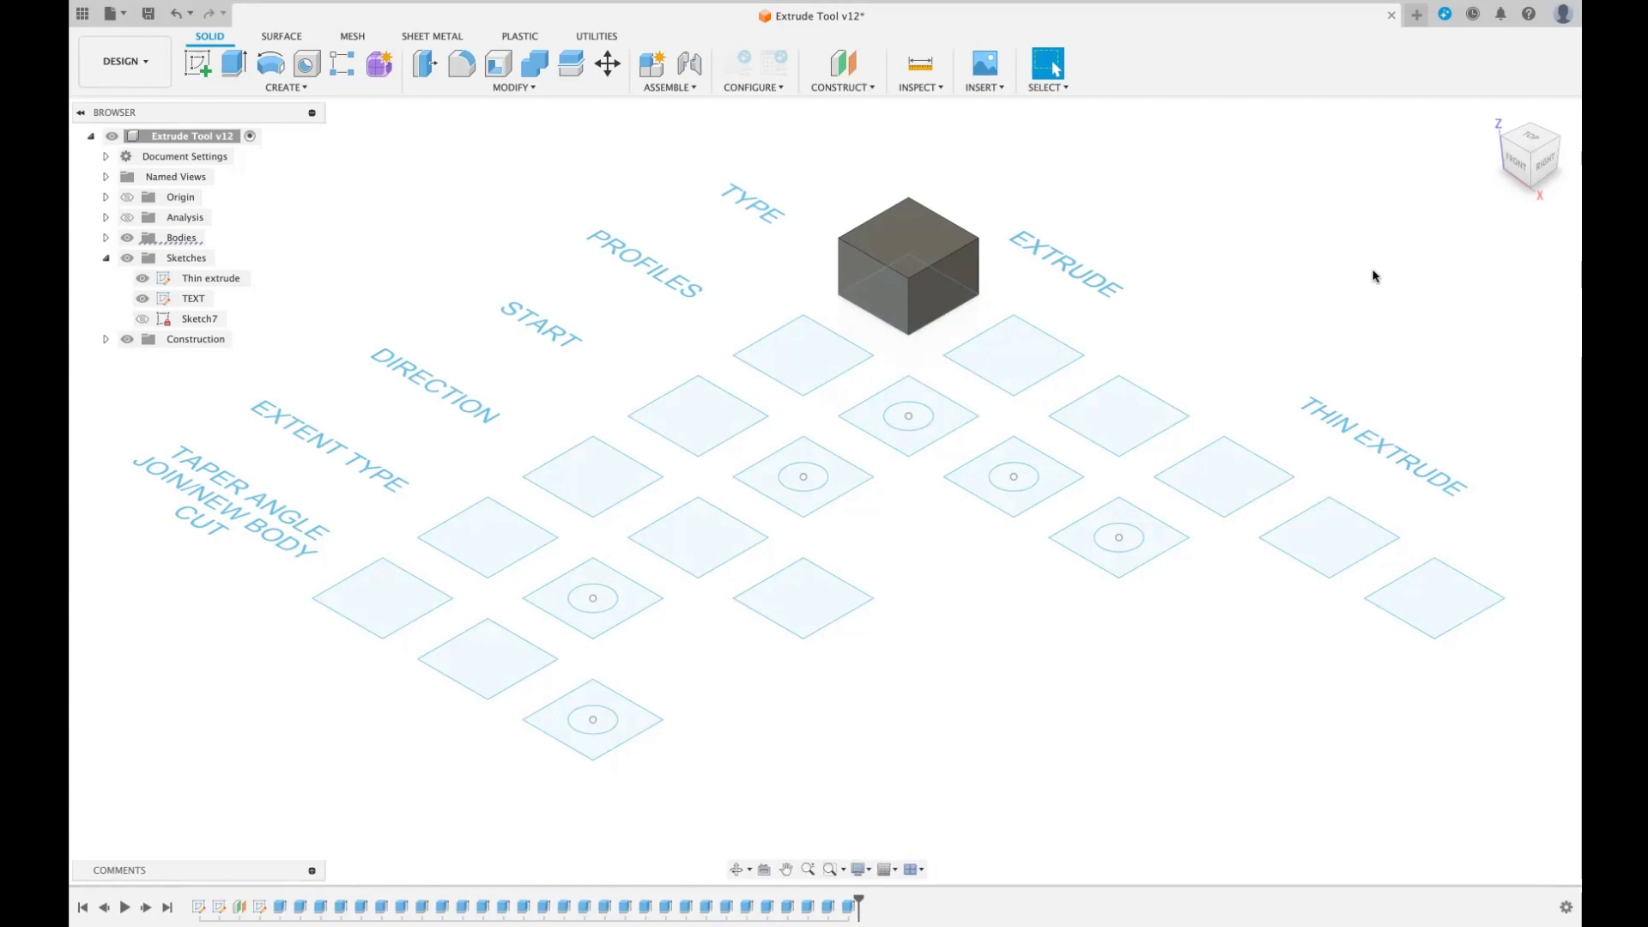
- Thin-extrude the second square of the TYPE row 70 mm upward as a new body with 1 mm walls on Side 1
key("e")
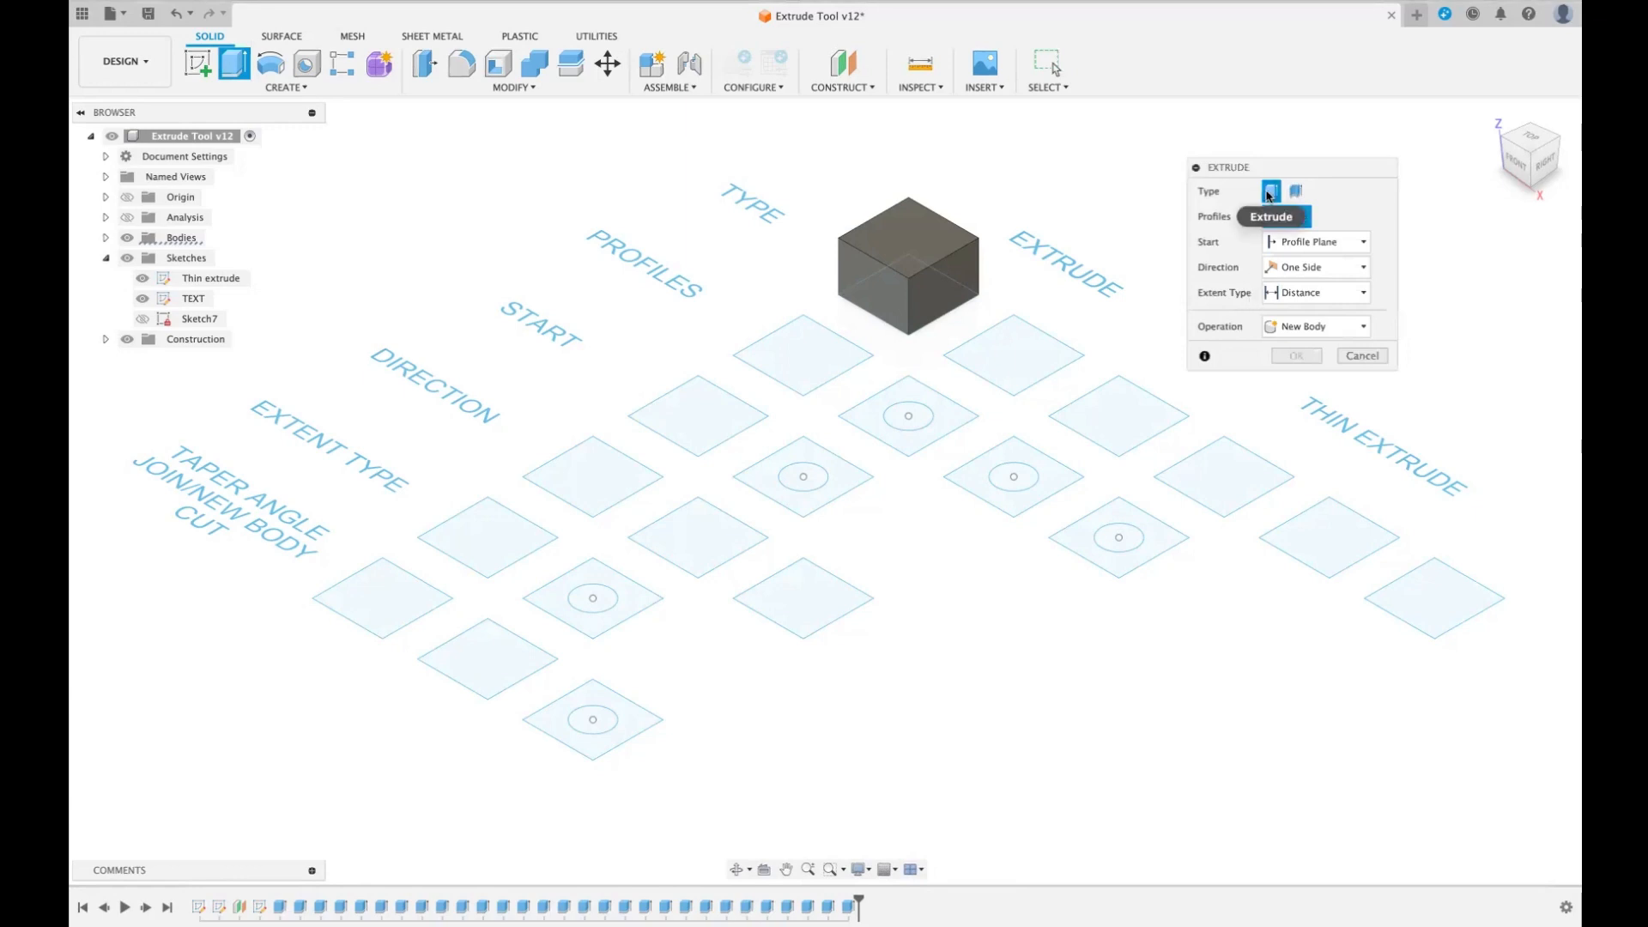
left_click(1302, 192)
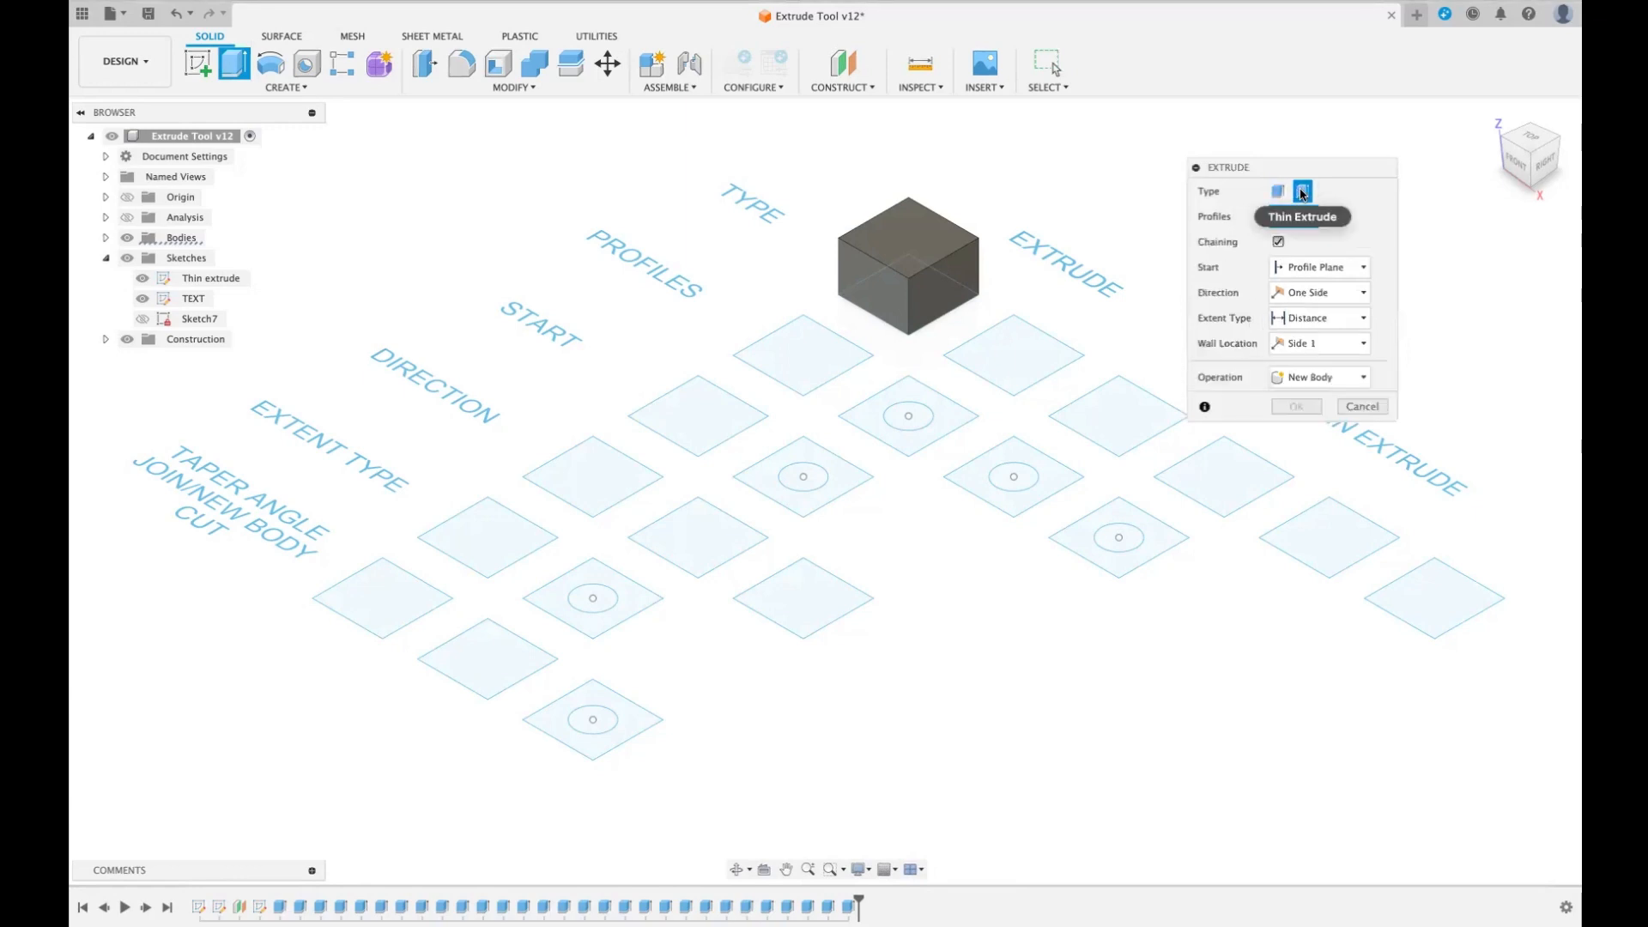
left_click(1019, 351)
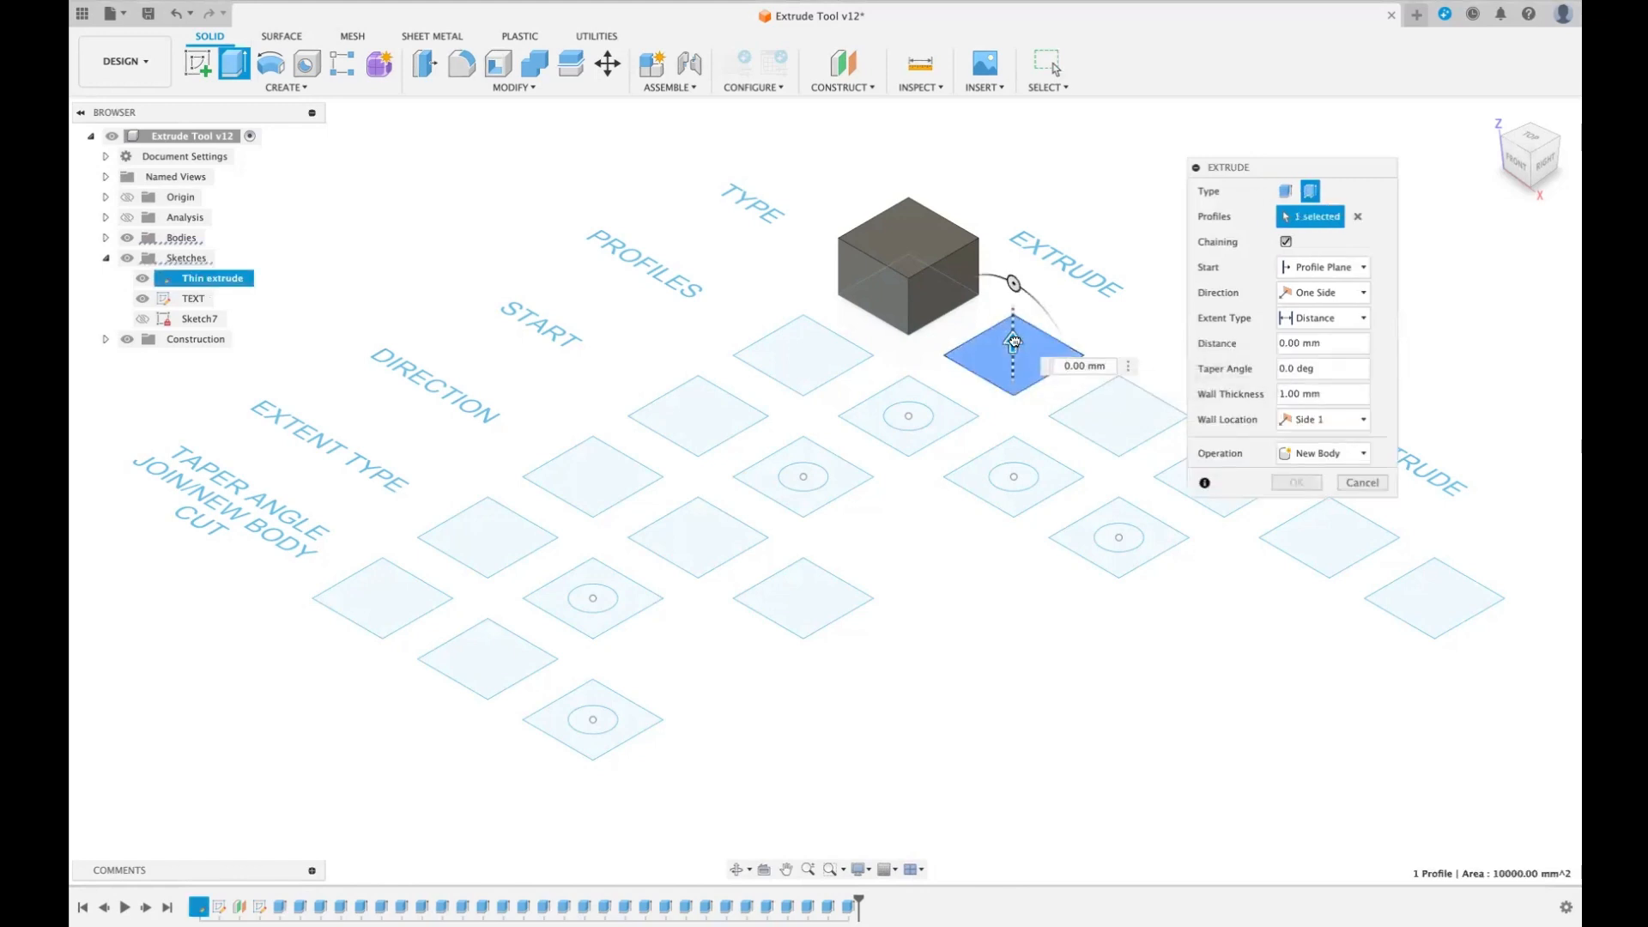
left_click_drag(1016, 343, 1020, 285)
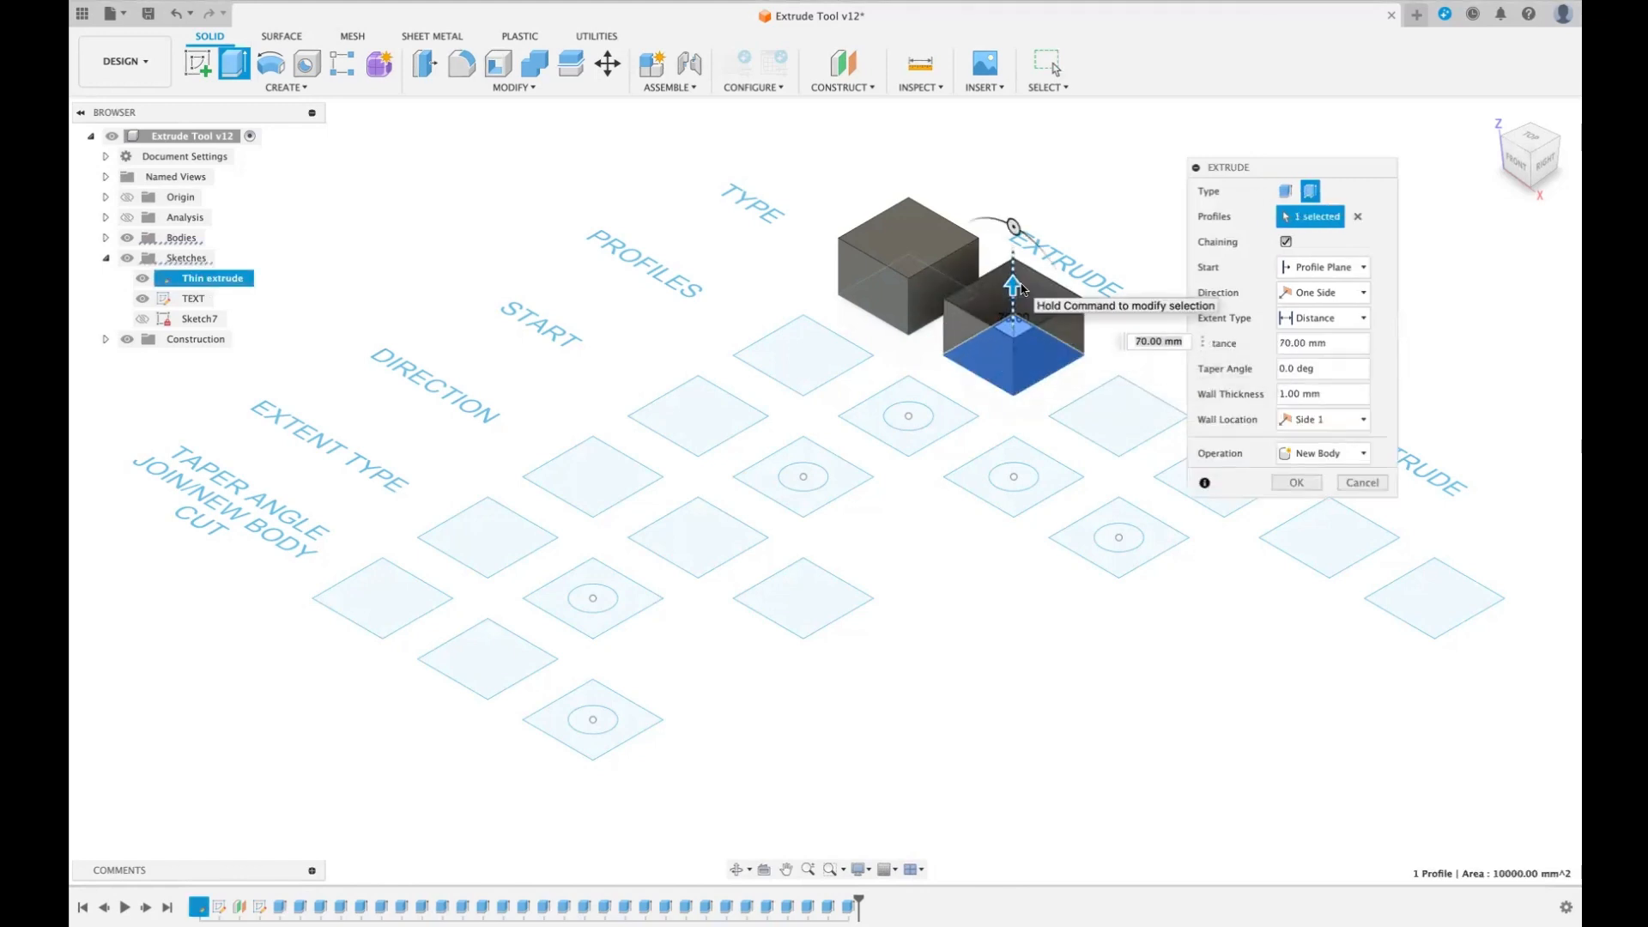
left_click(1285, 481)
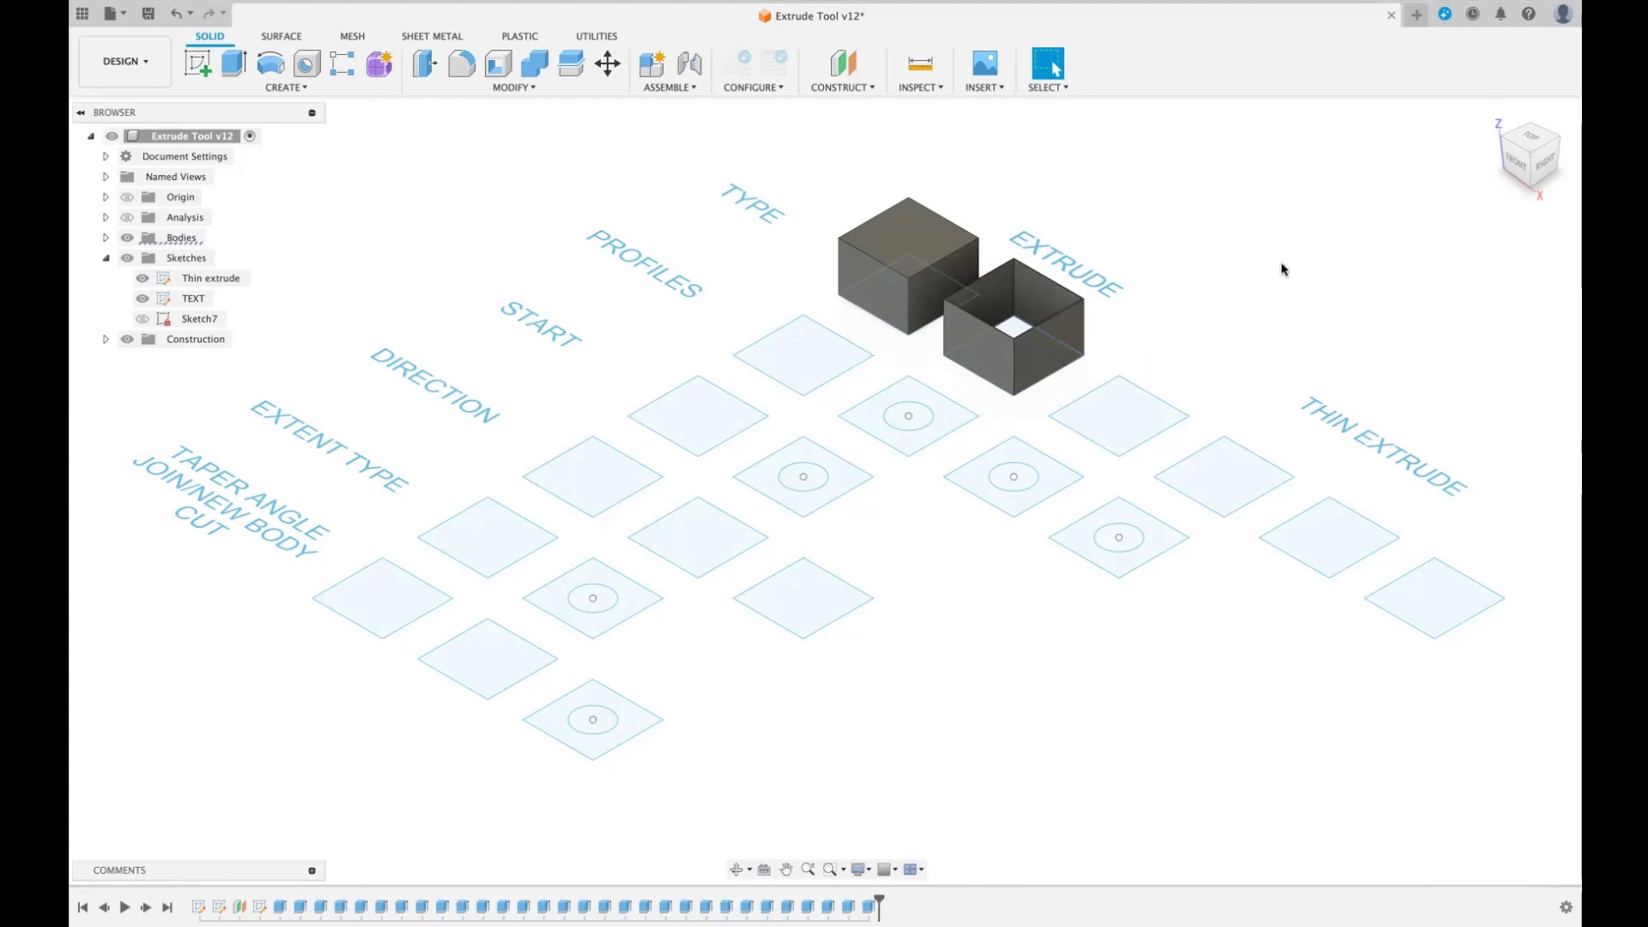
- Thin-extrude three sides of the third TYPE square 70 mm upward with Chaining off, as a new body with 1 mm walls
key("e")
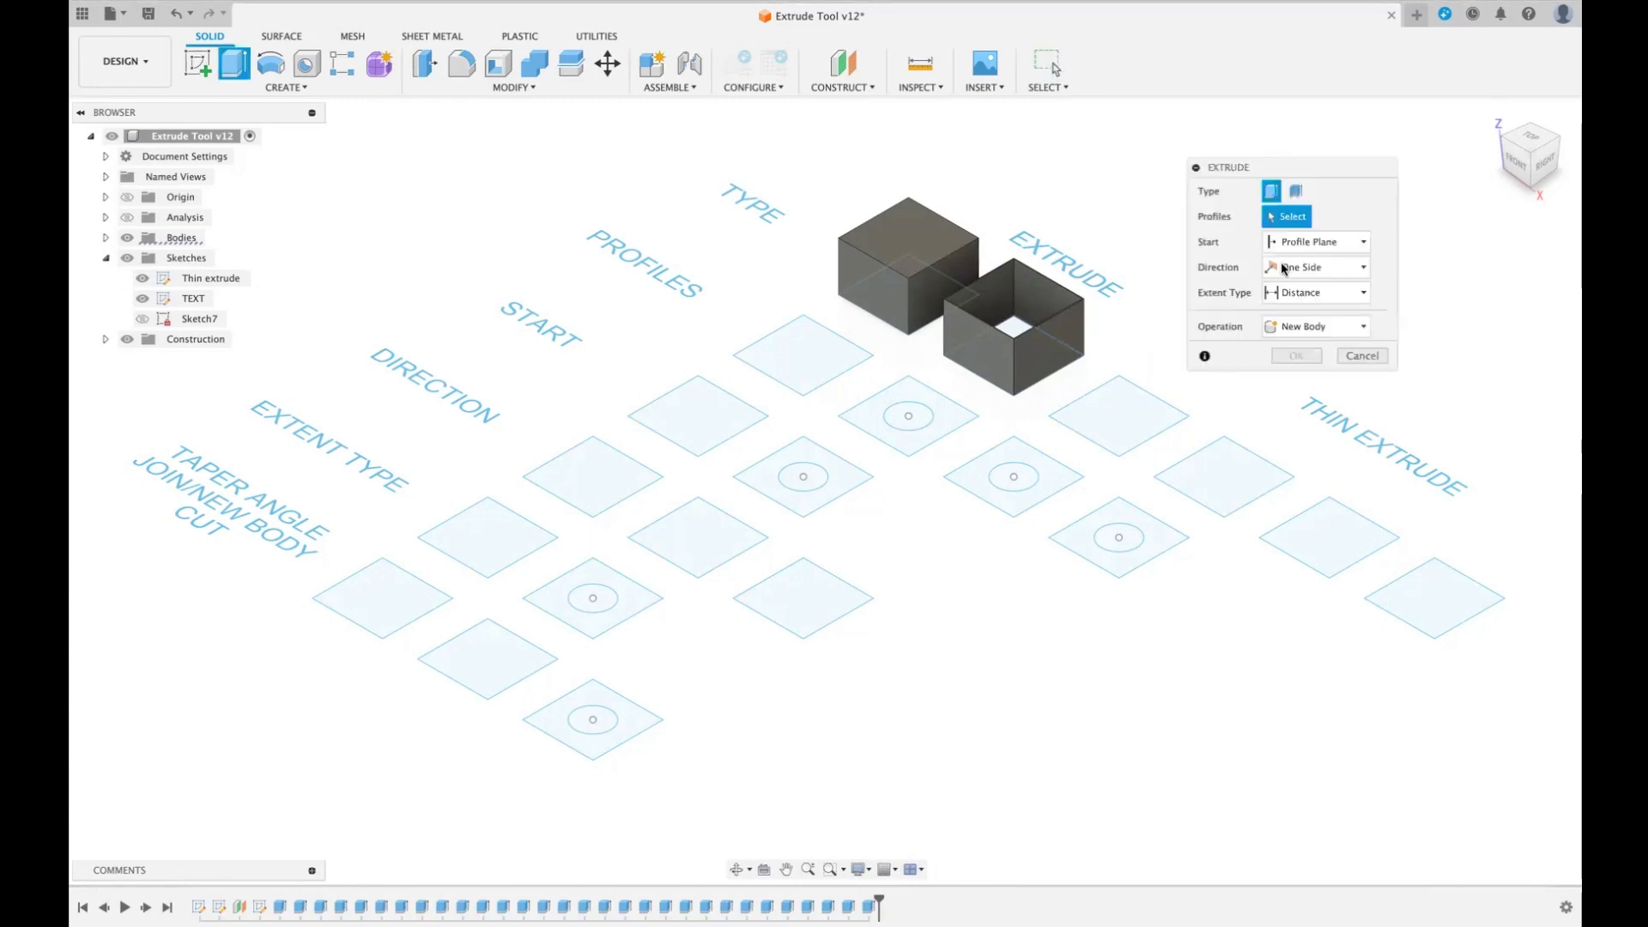
left_click(1297, 191)
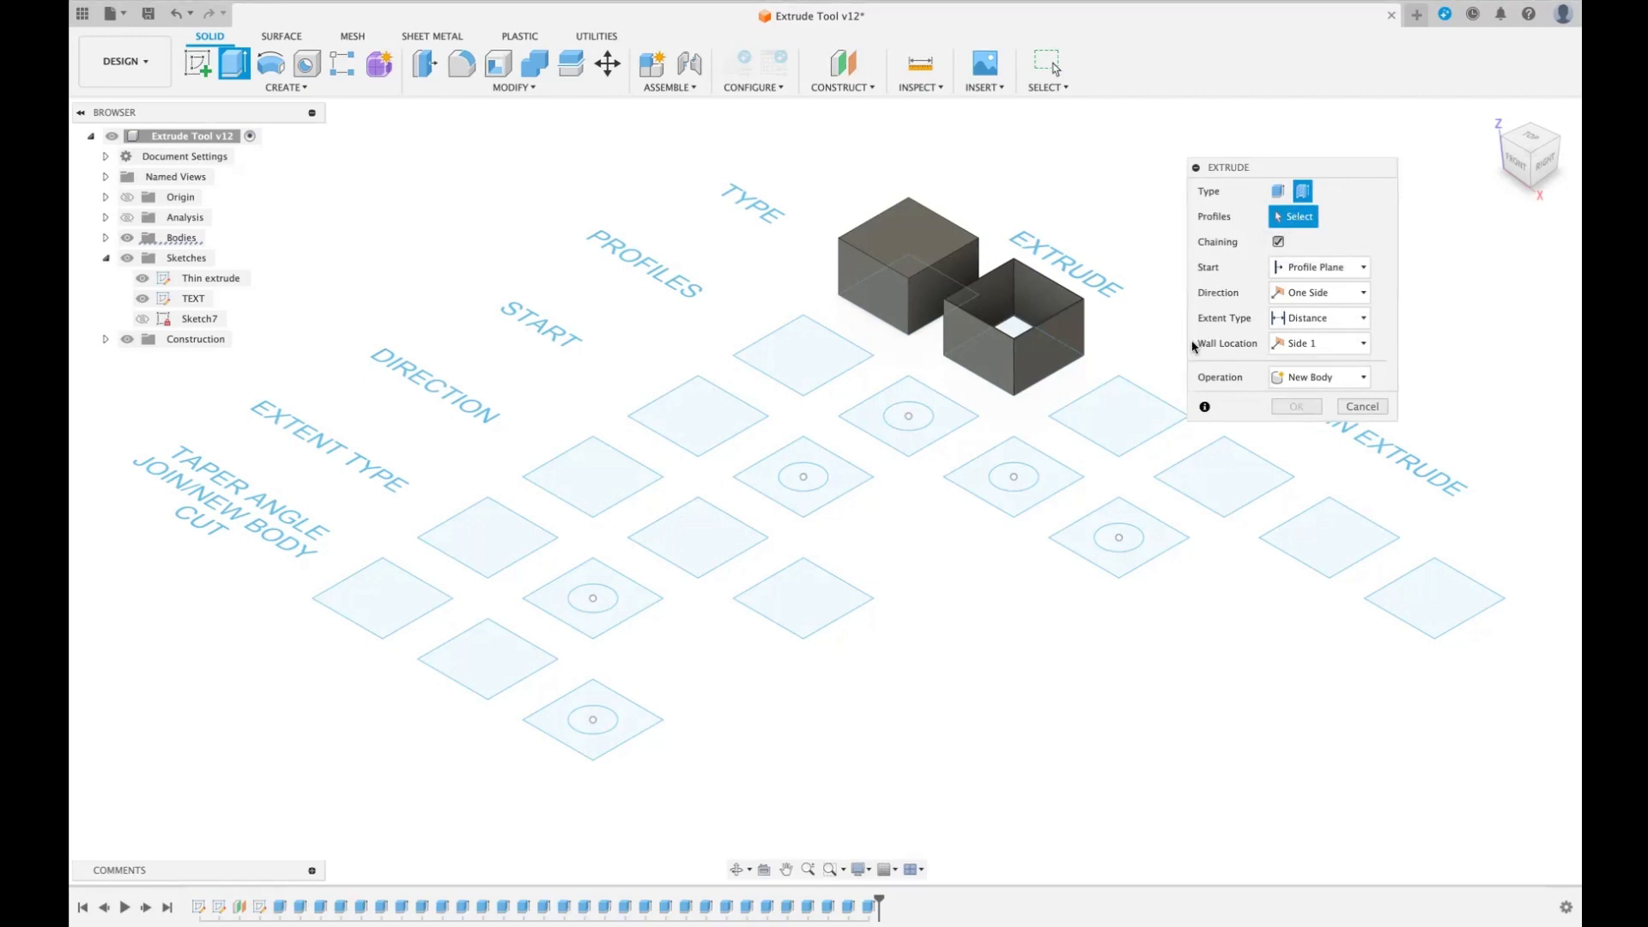
left_click(1121, 417)
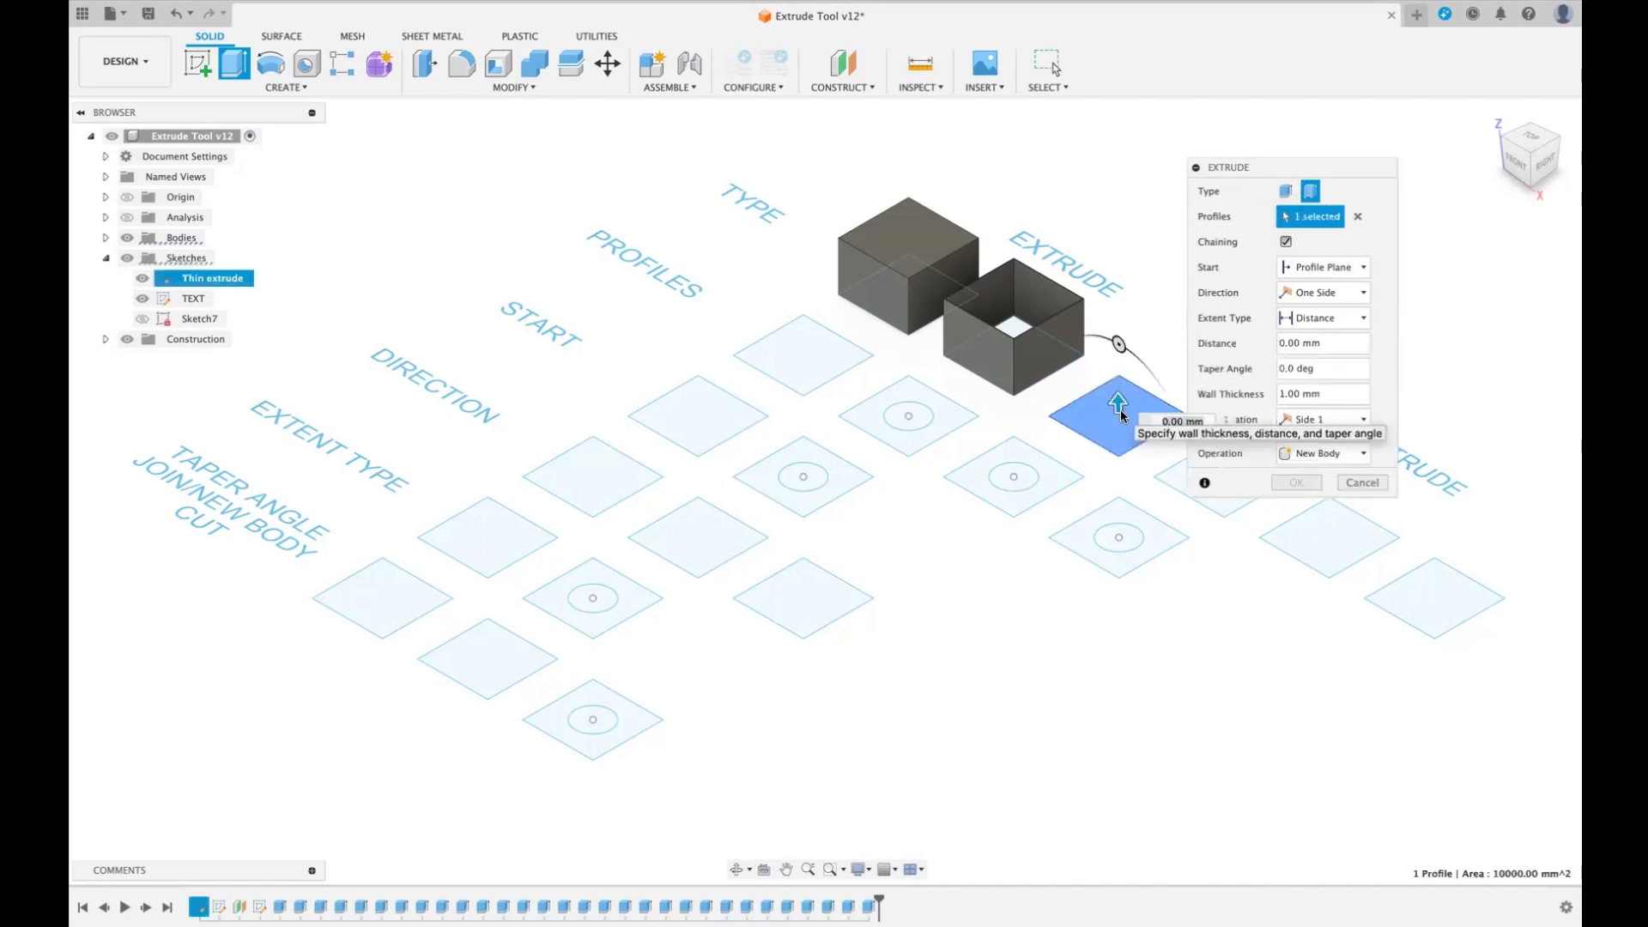
left_click(1286, 244)
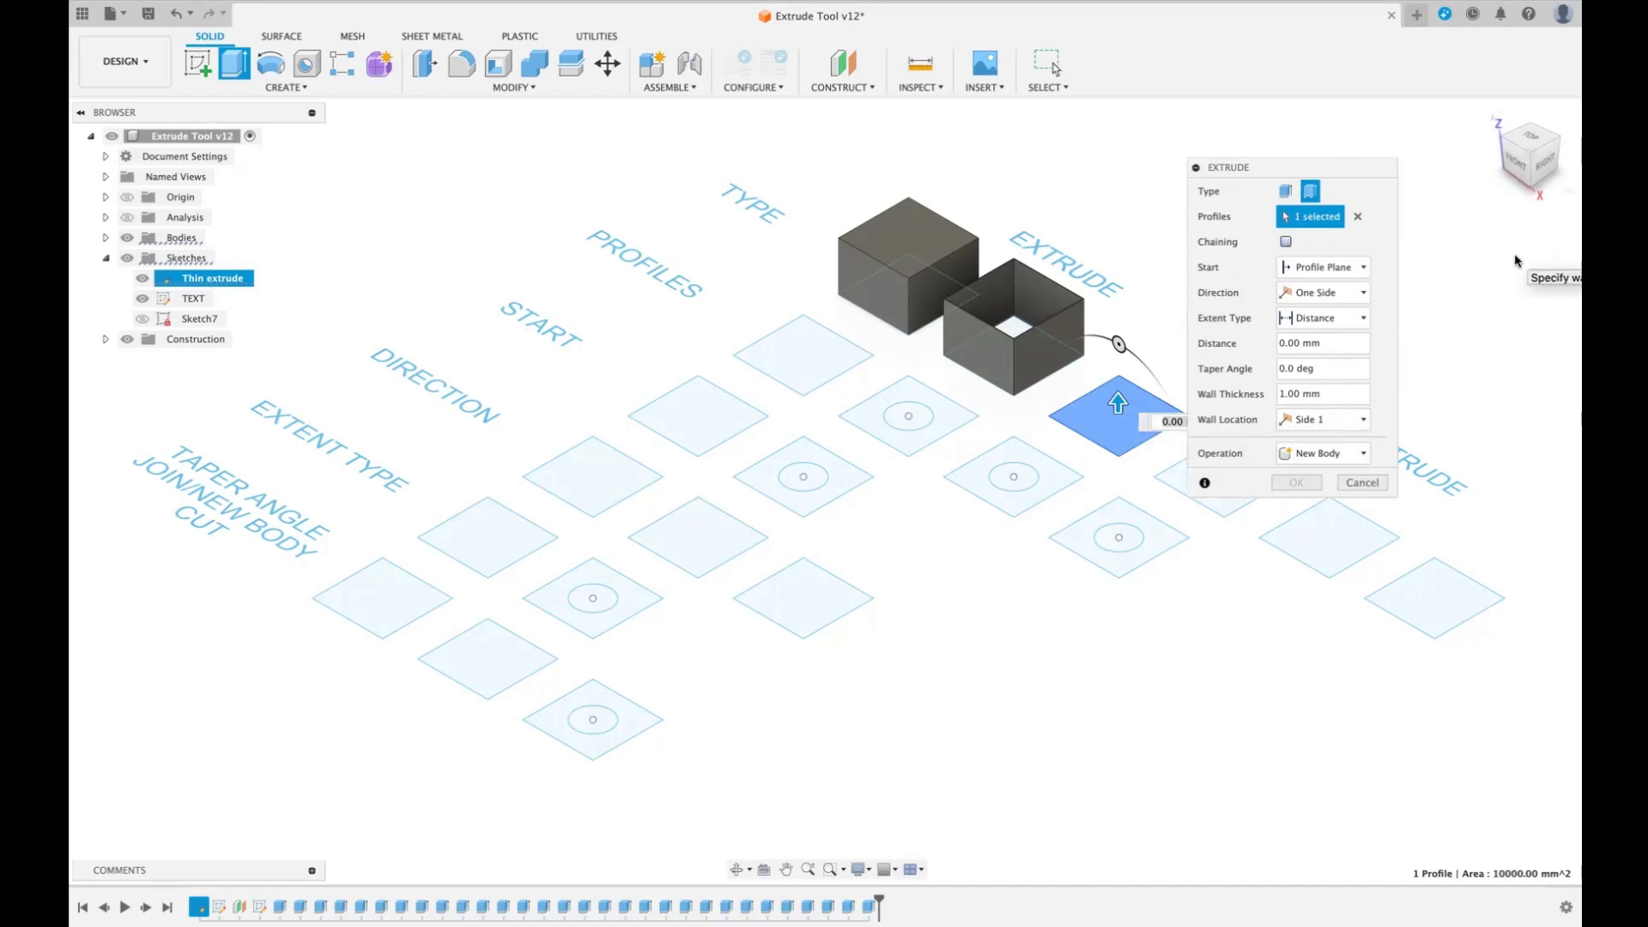
left_click(1358, 218)
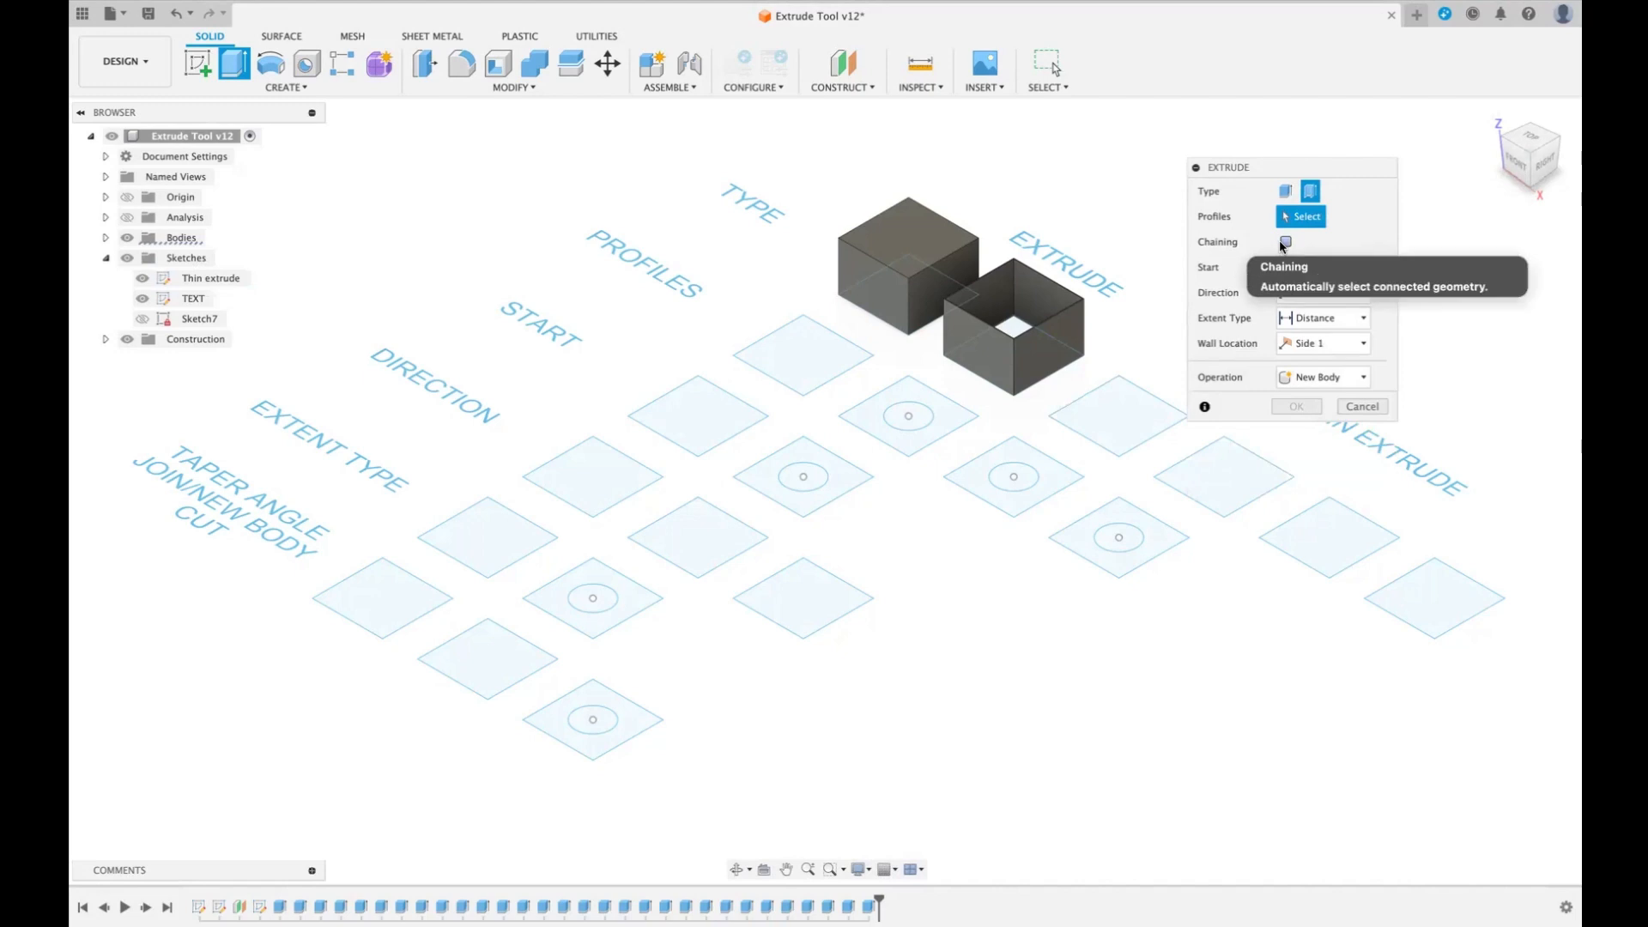
left_click(1095, 400)
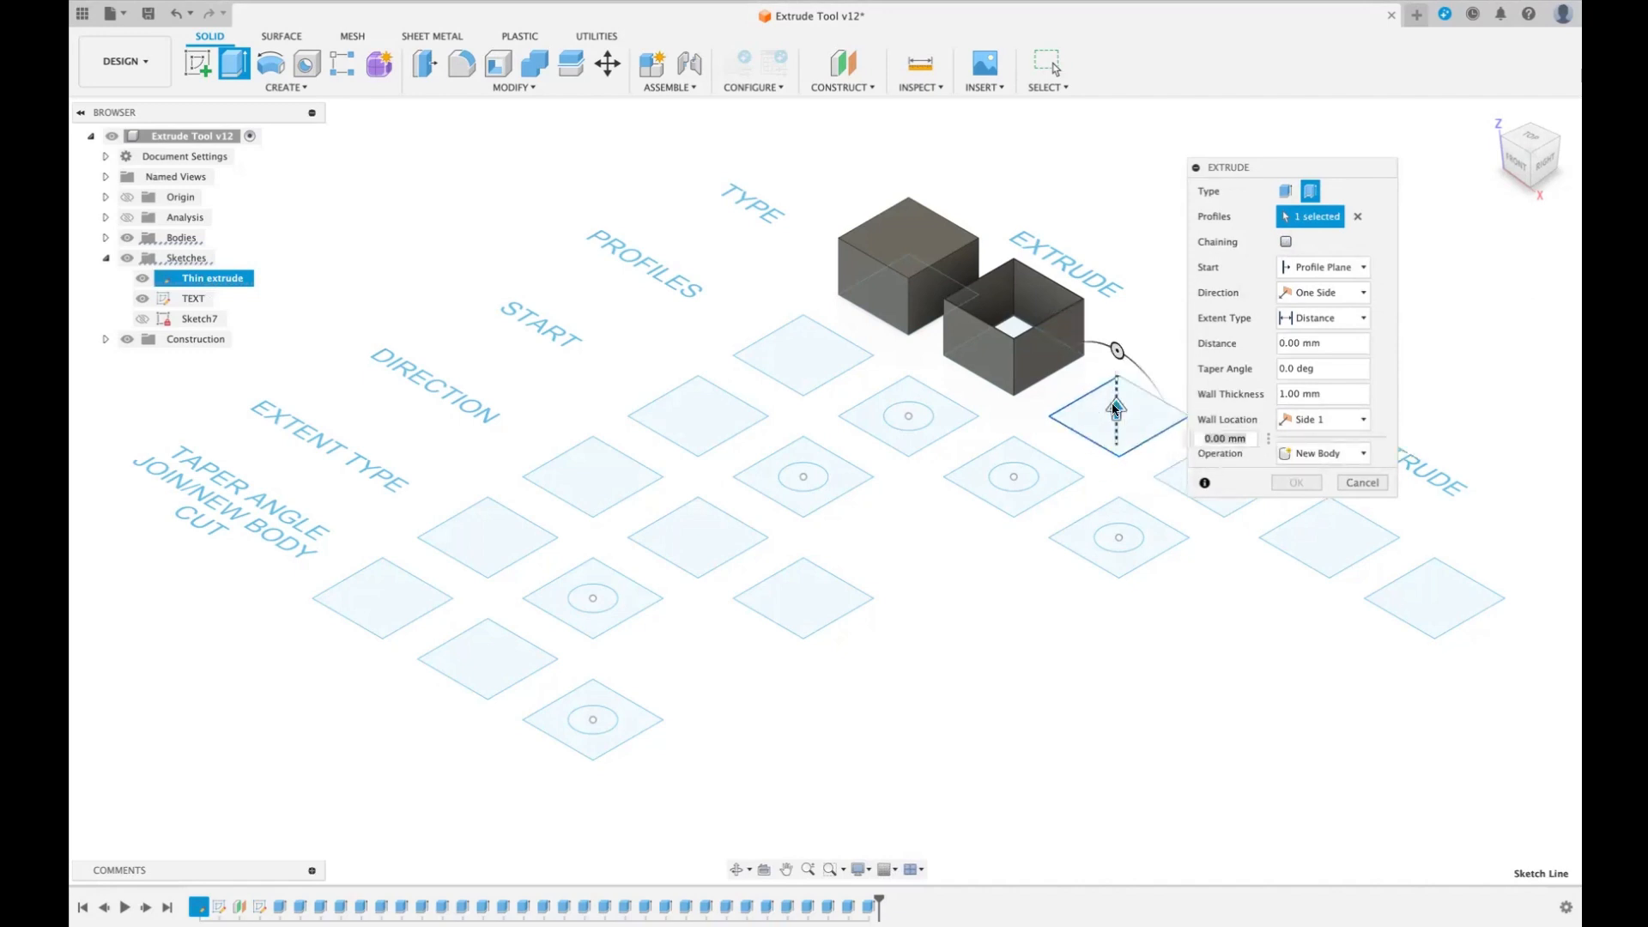
left_click_drag(1107, 402, 1094, 346)
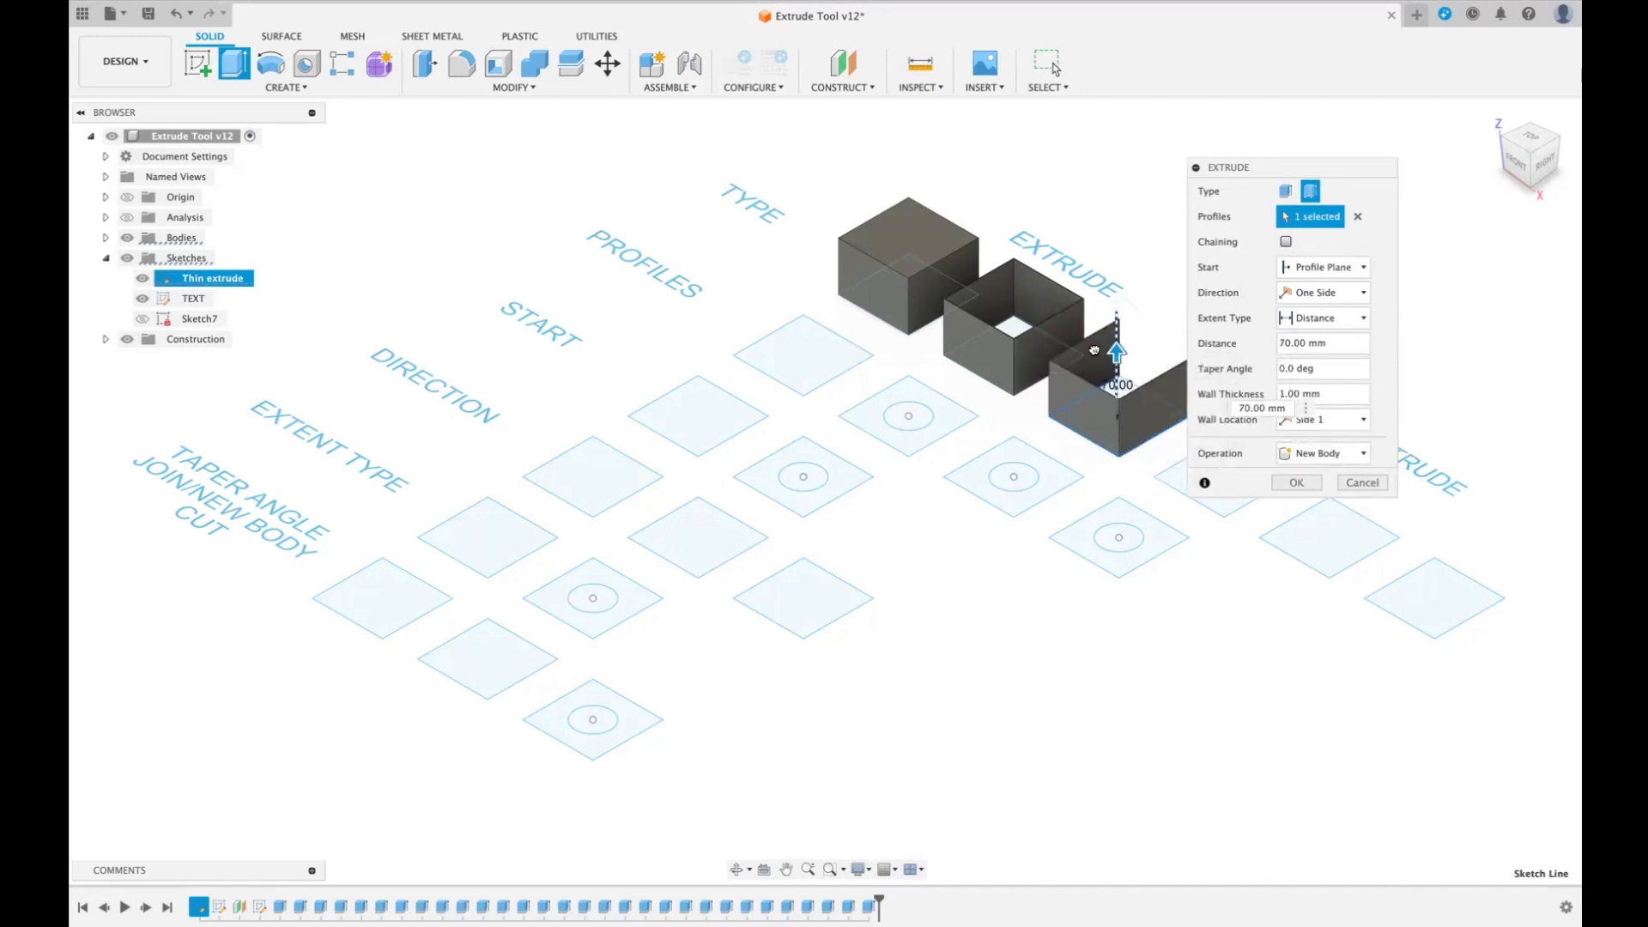
left_click(1296, 483)
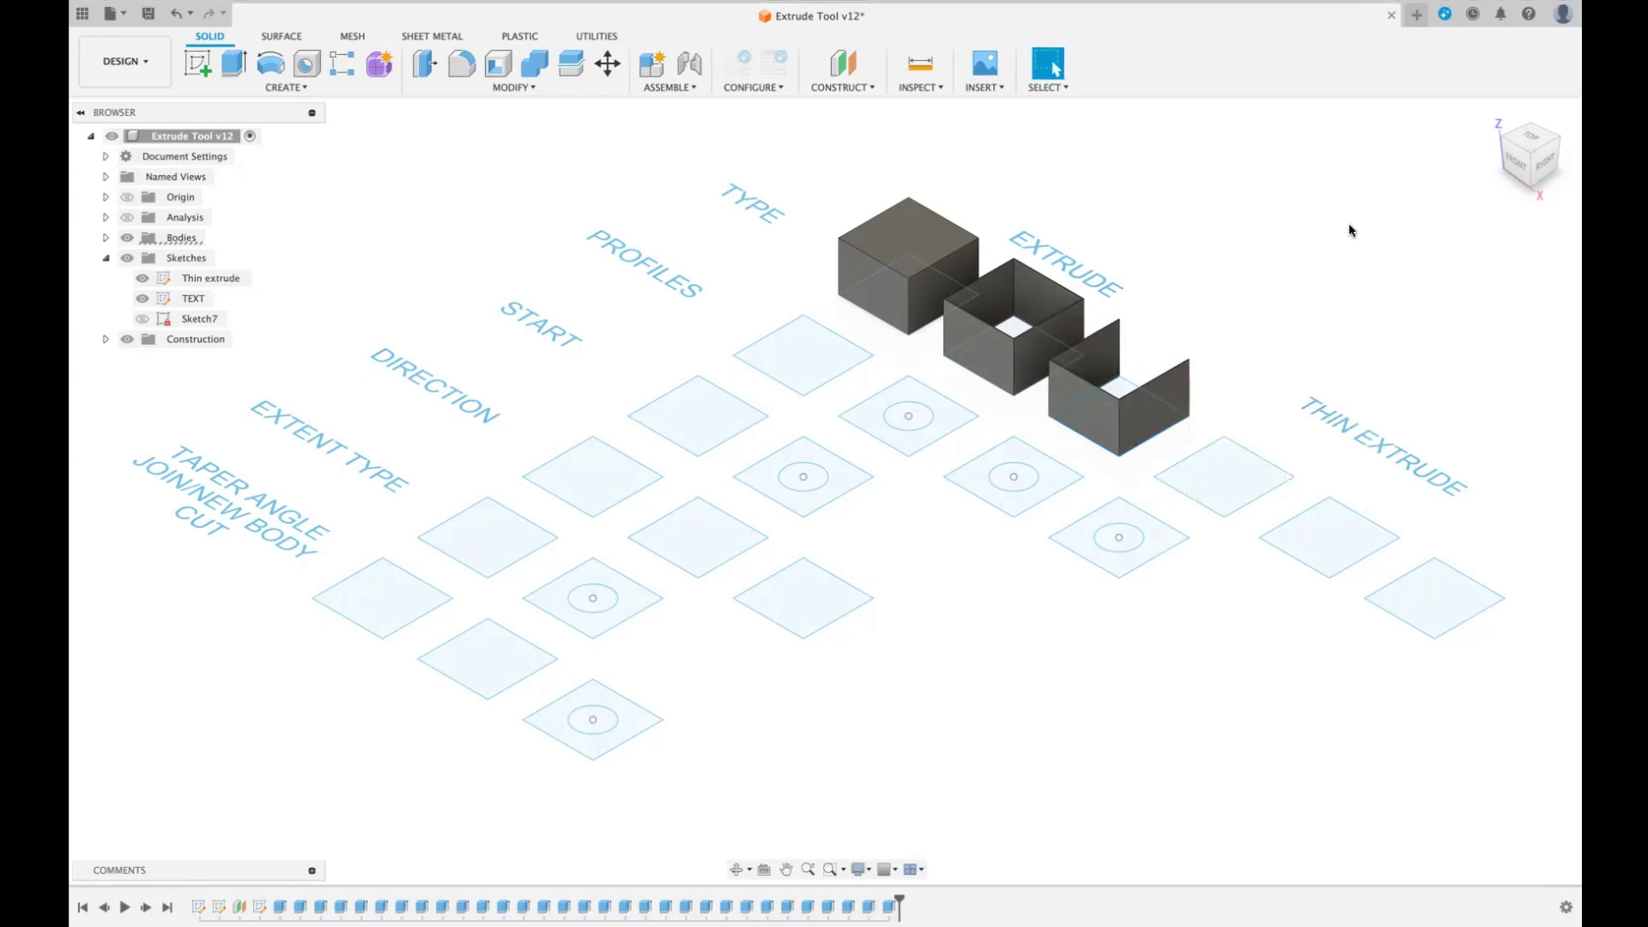
- Thin-extrude the fourth TYPE square 70 mm upward as a new body with 10 mm walls located on Side 1
key("e")
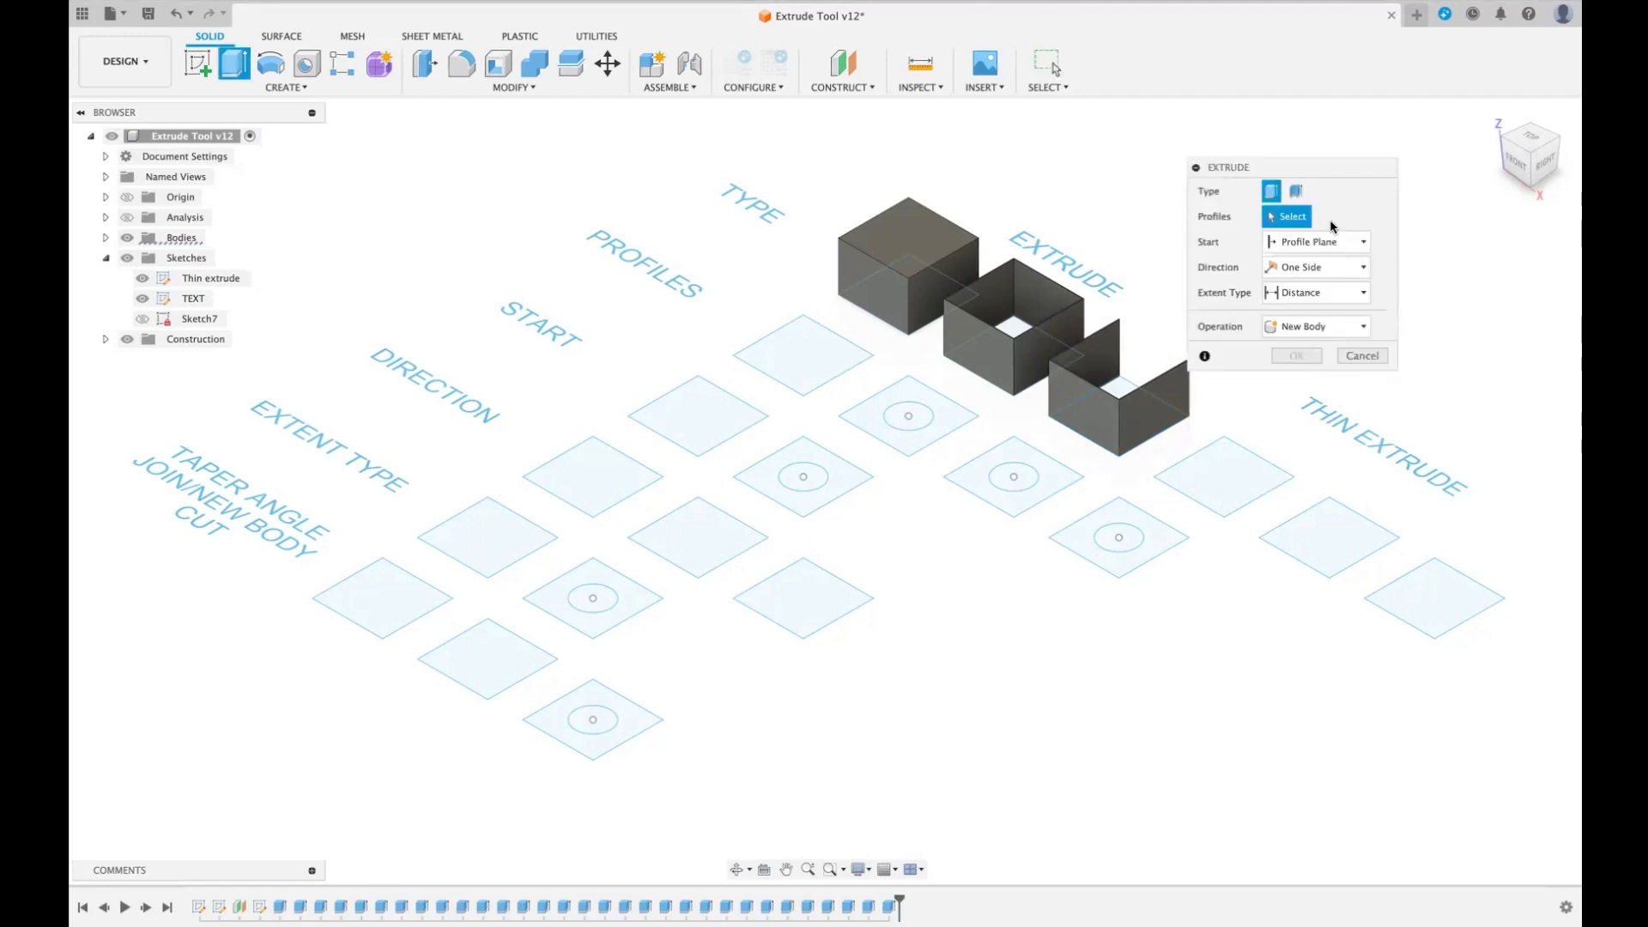
left_click(1296, 192)
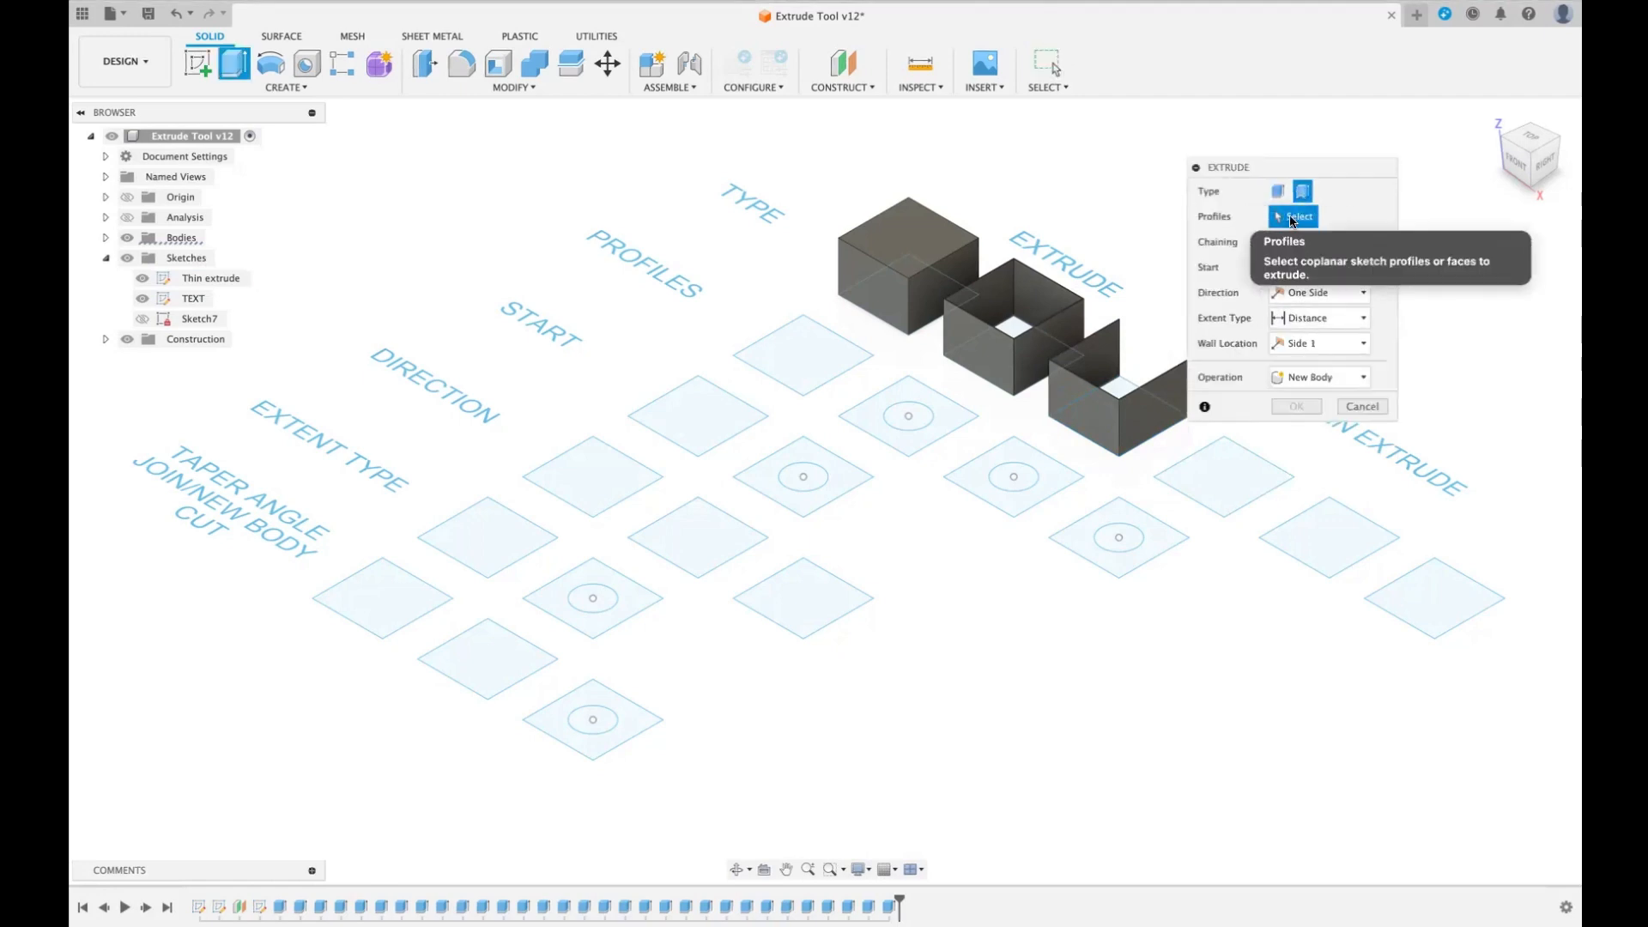
left_click(1233, 467)
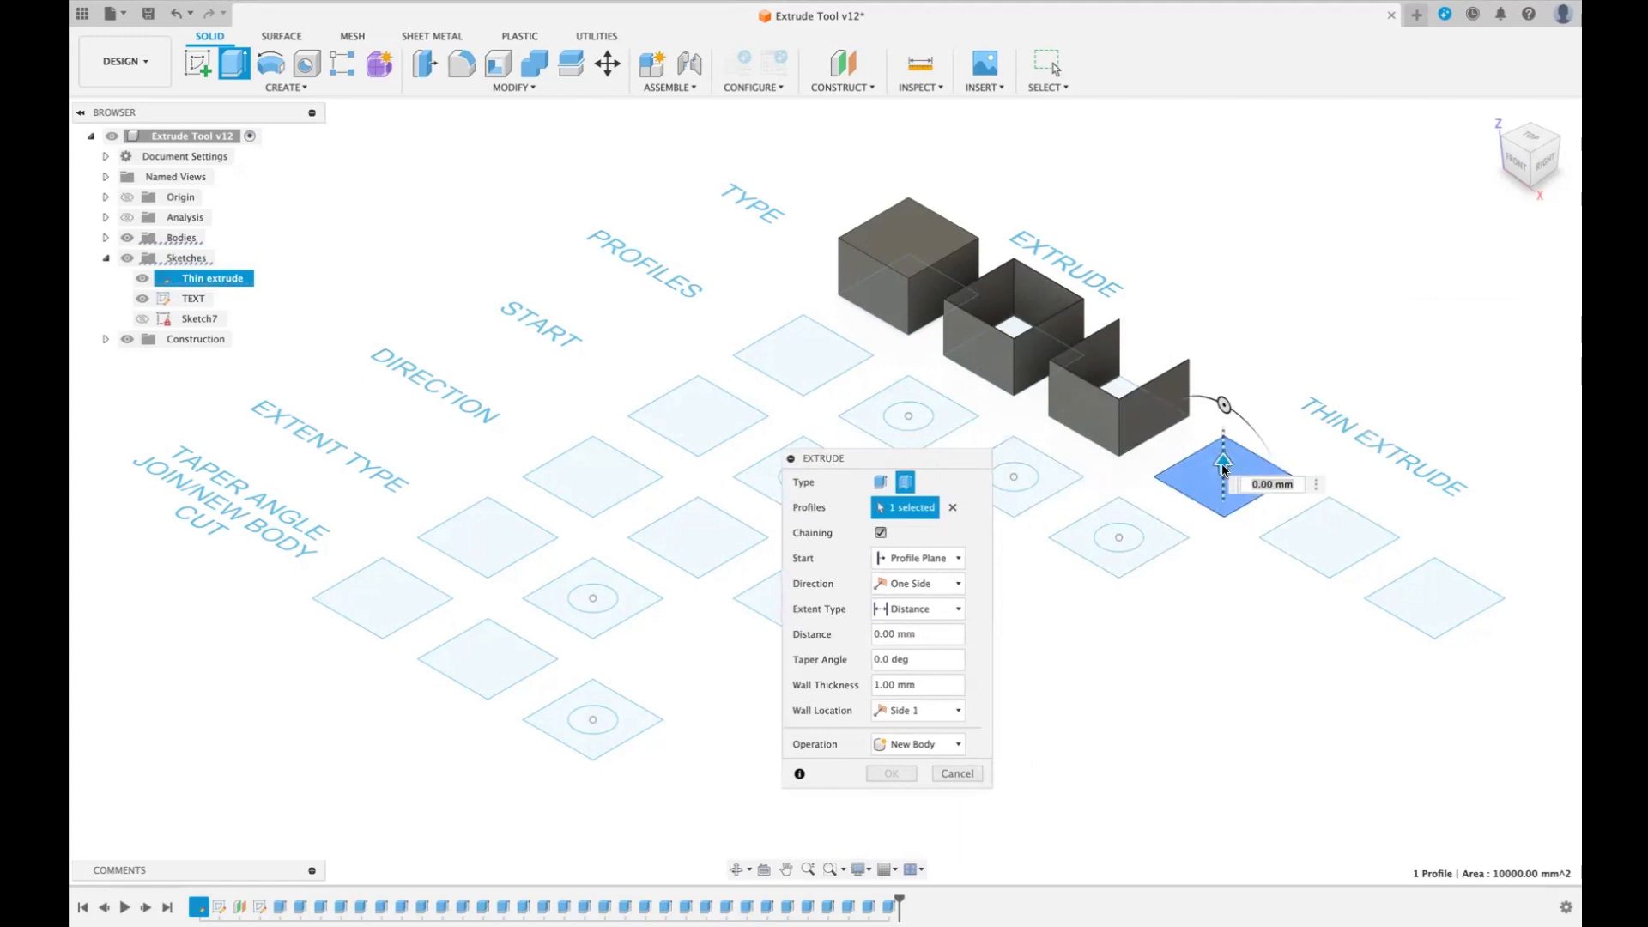
left_click_drag(1223, 464, 1222, 407)
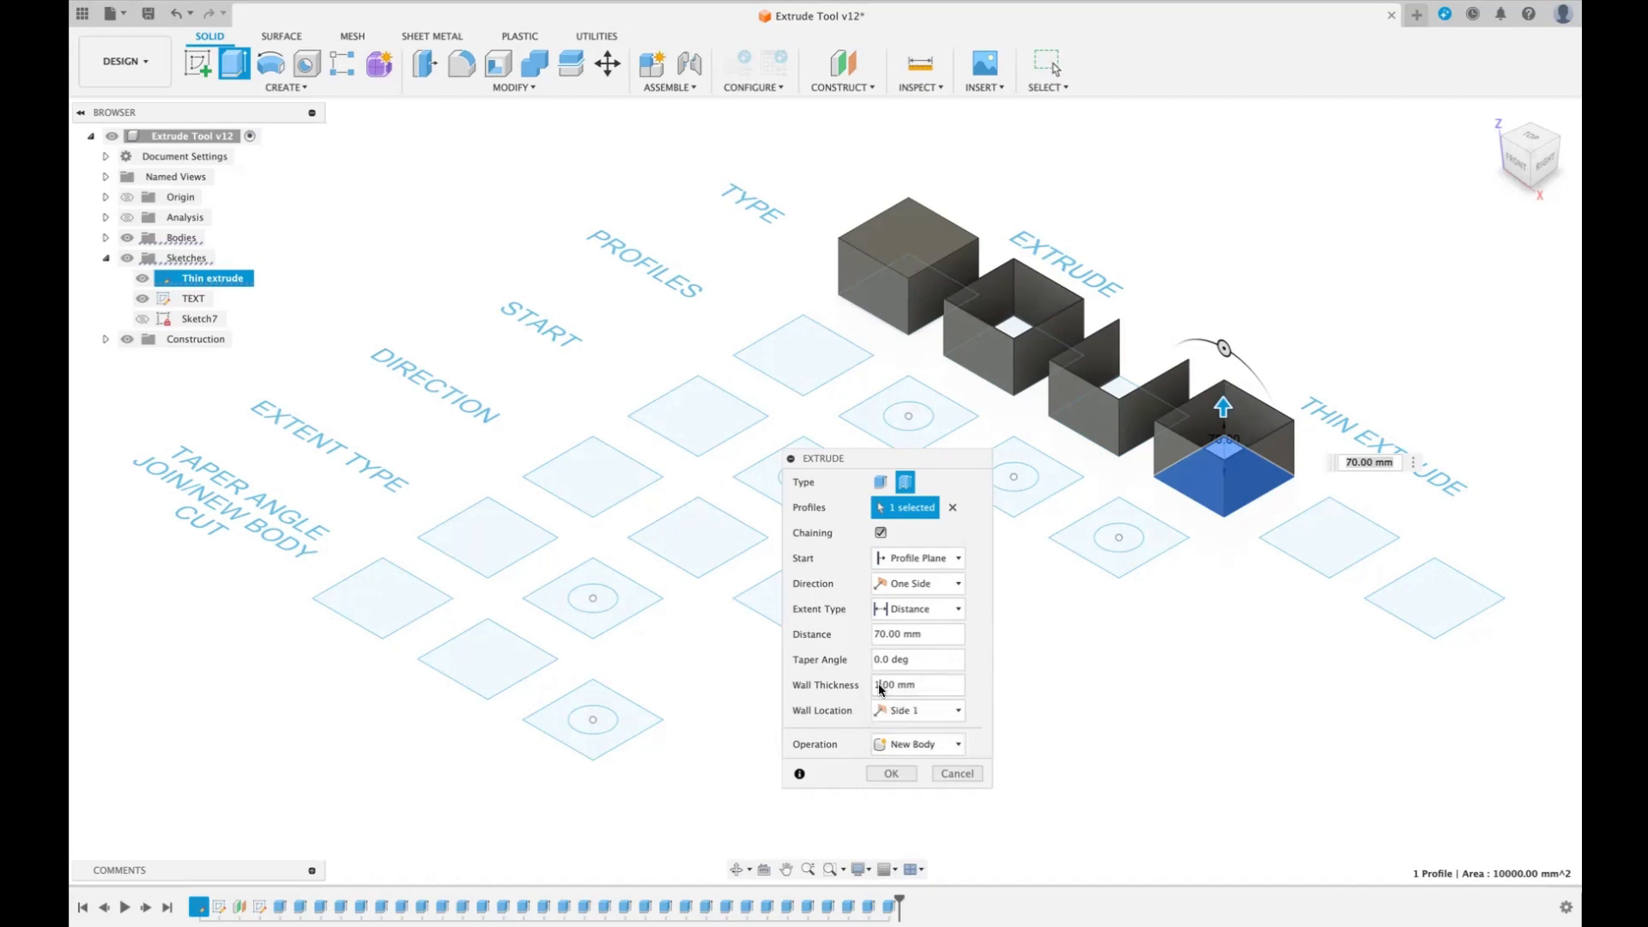
type("0")
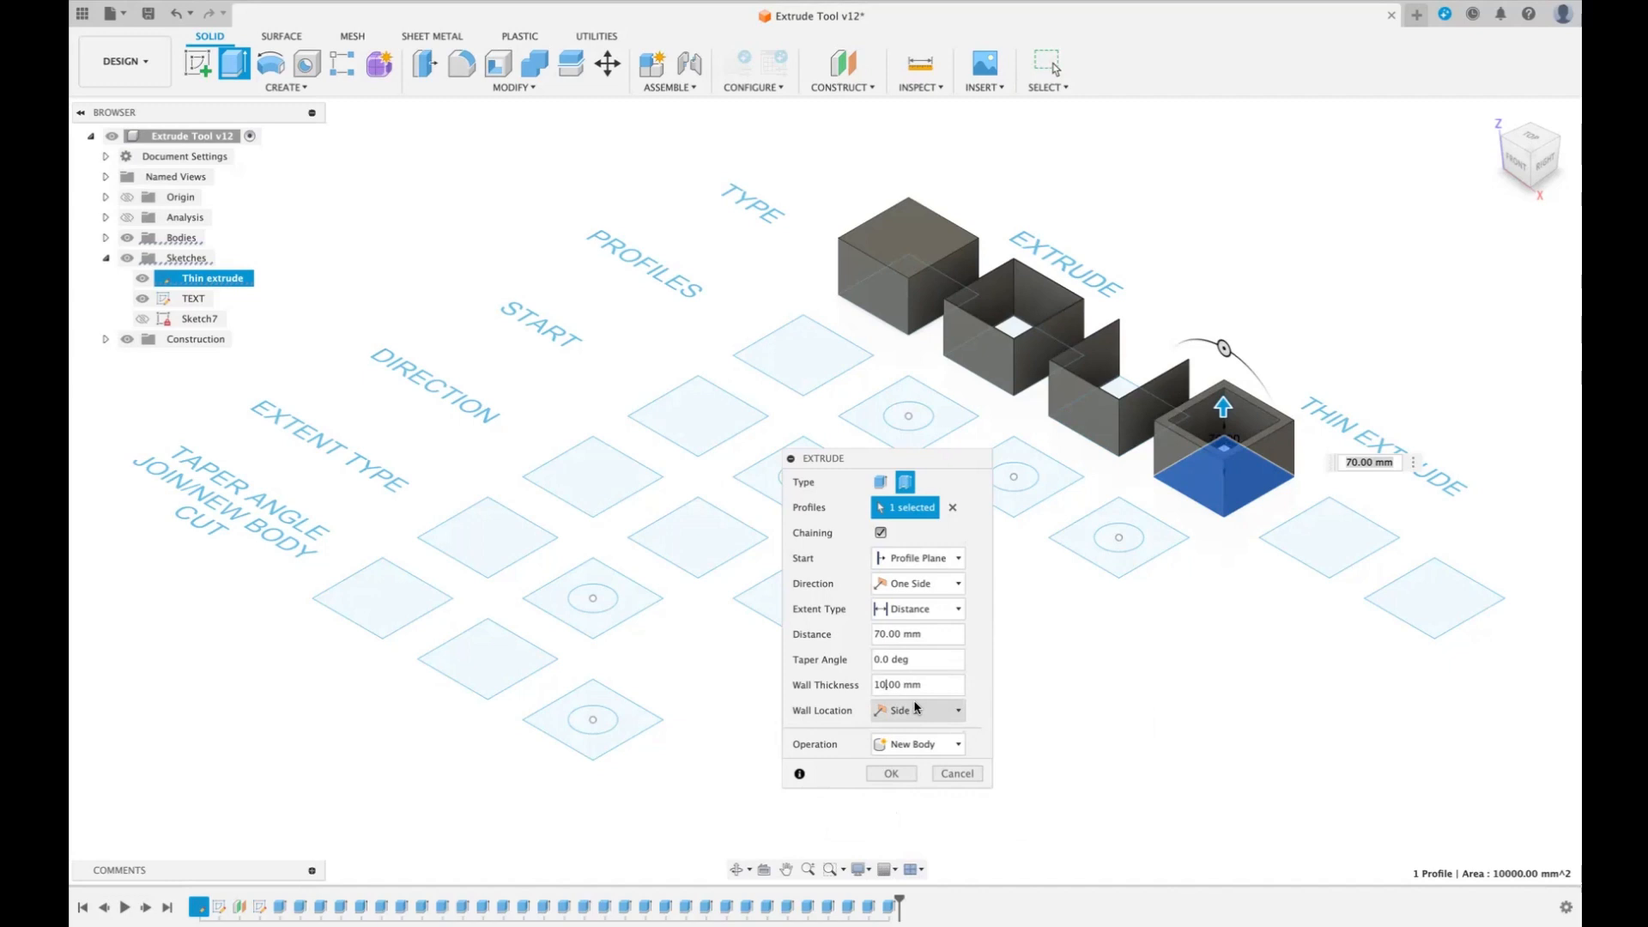
left_click(896, 773)
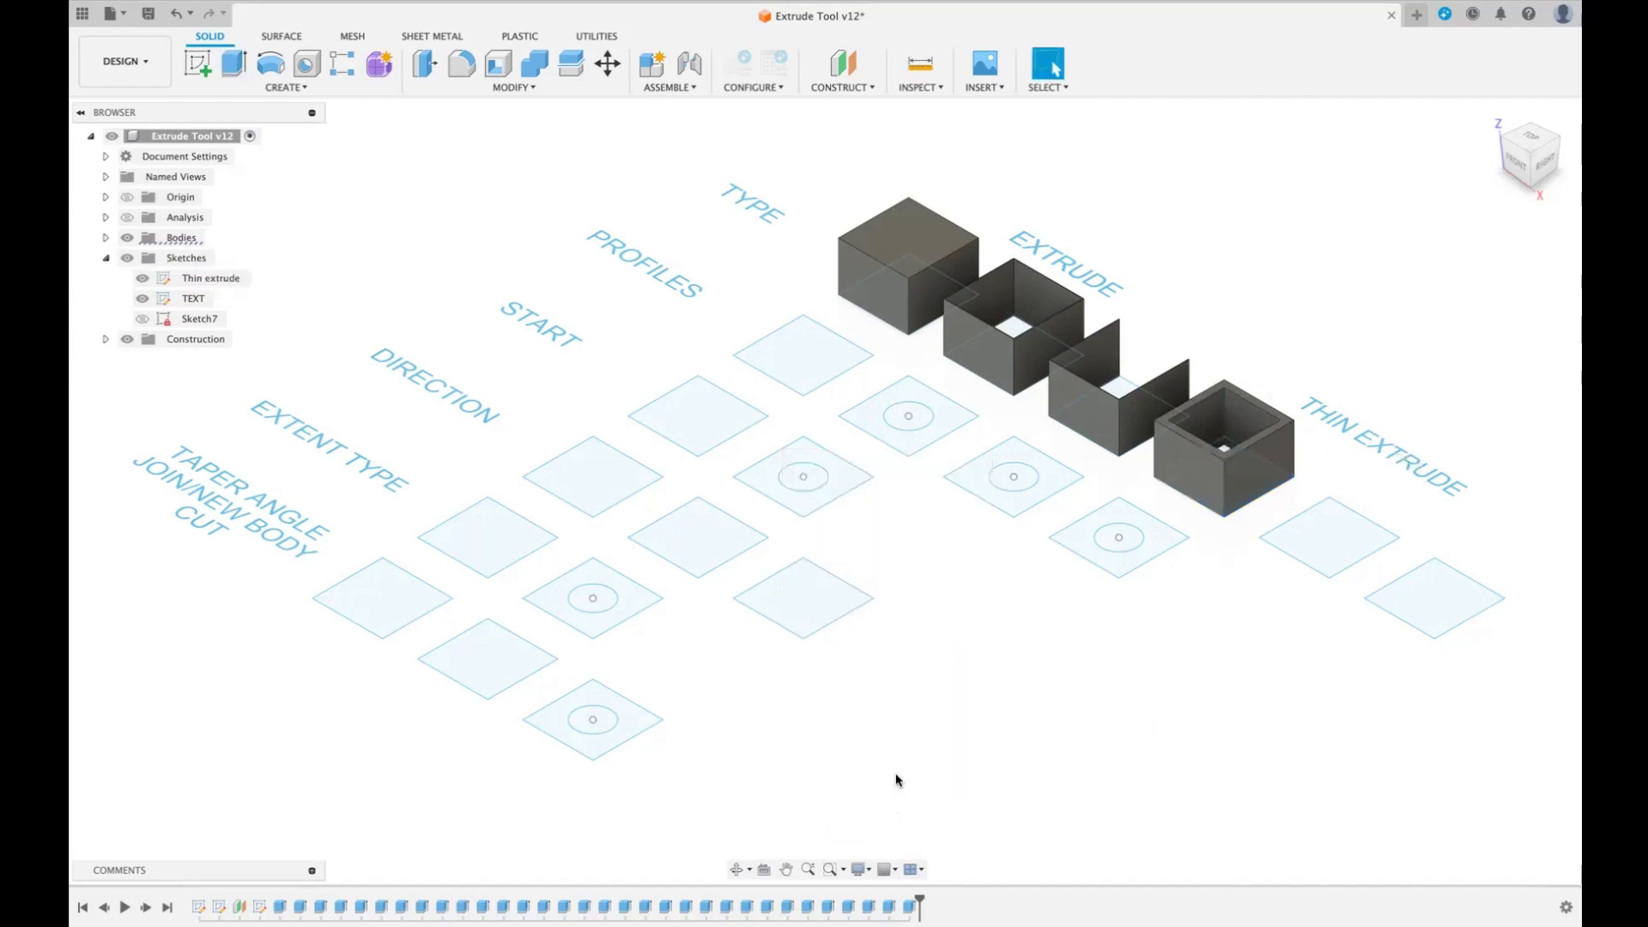
- Thin-extrude the fifth TYPE square 70 mm upward as a new body with 10 mm walls and the wall location set to Center
key("e")
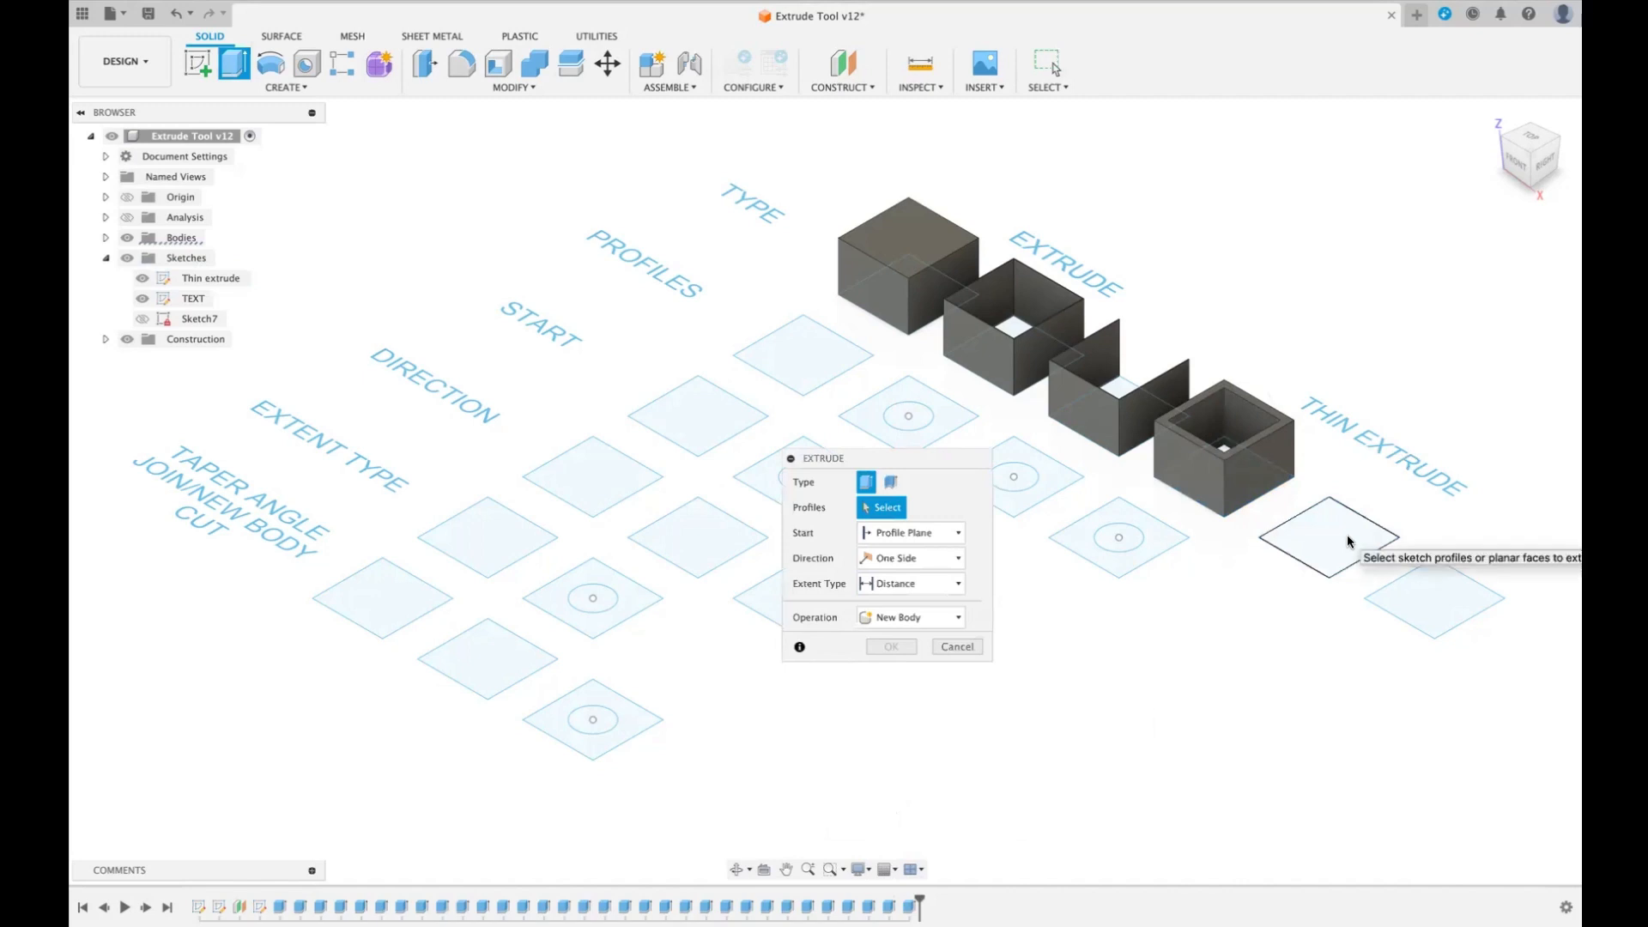
left_click(891, 481)
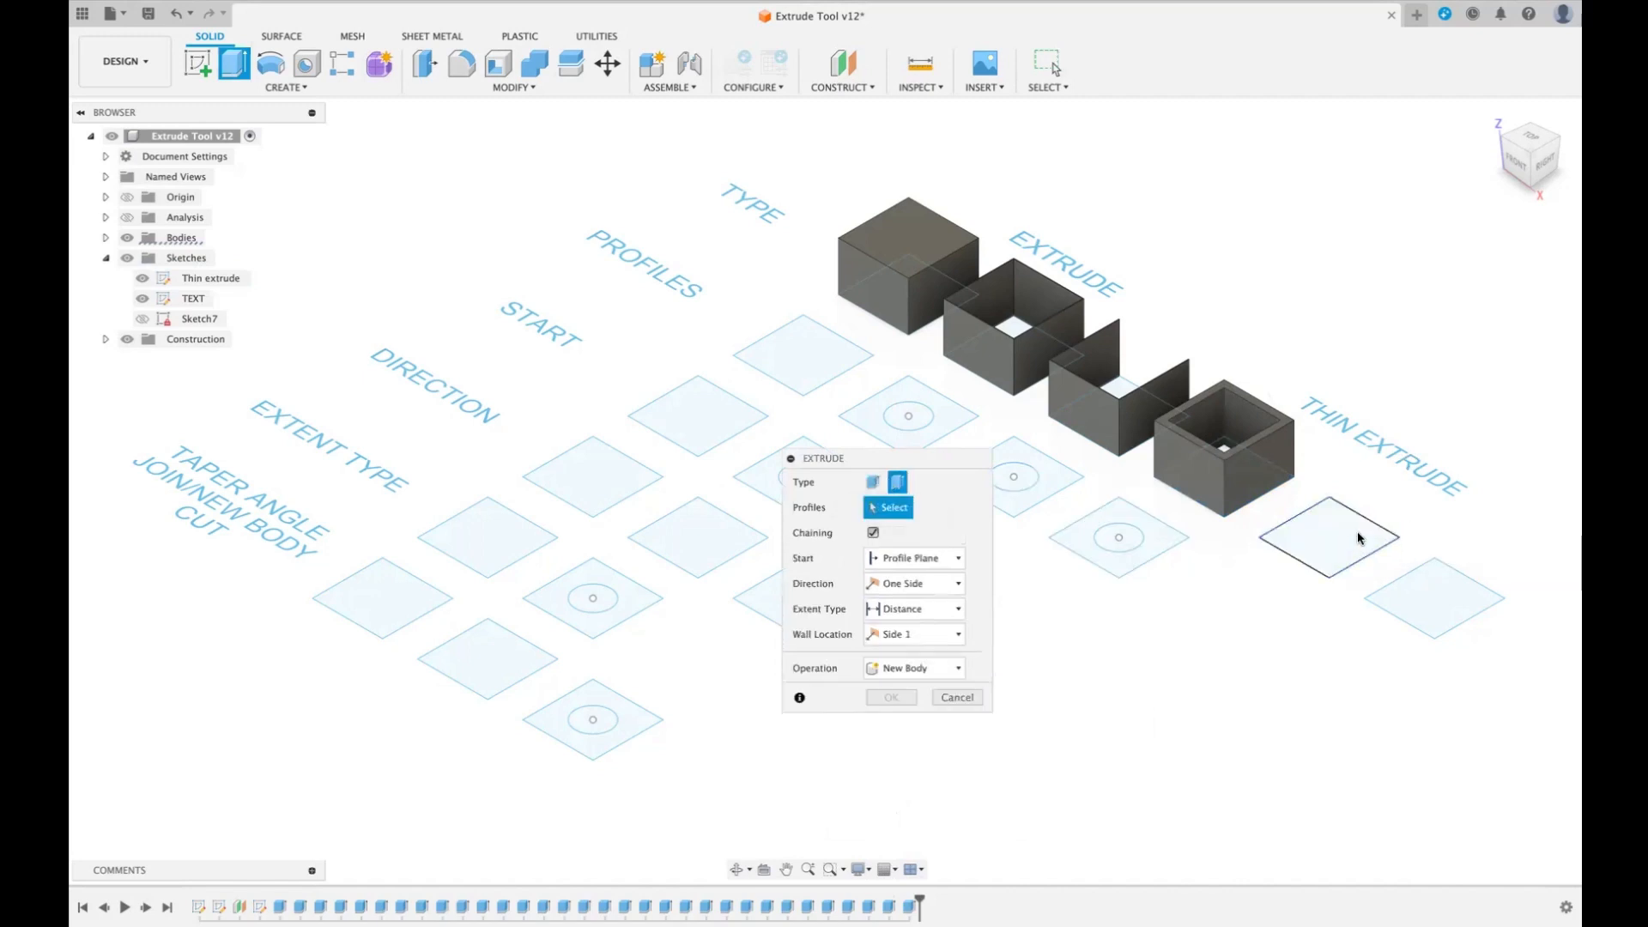
left_click(1356, 538)
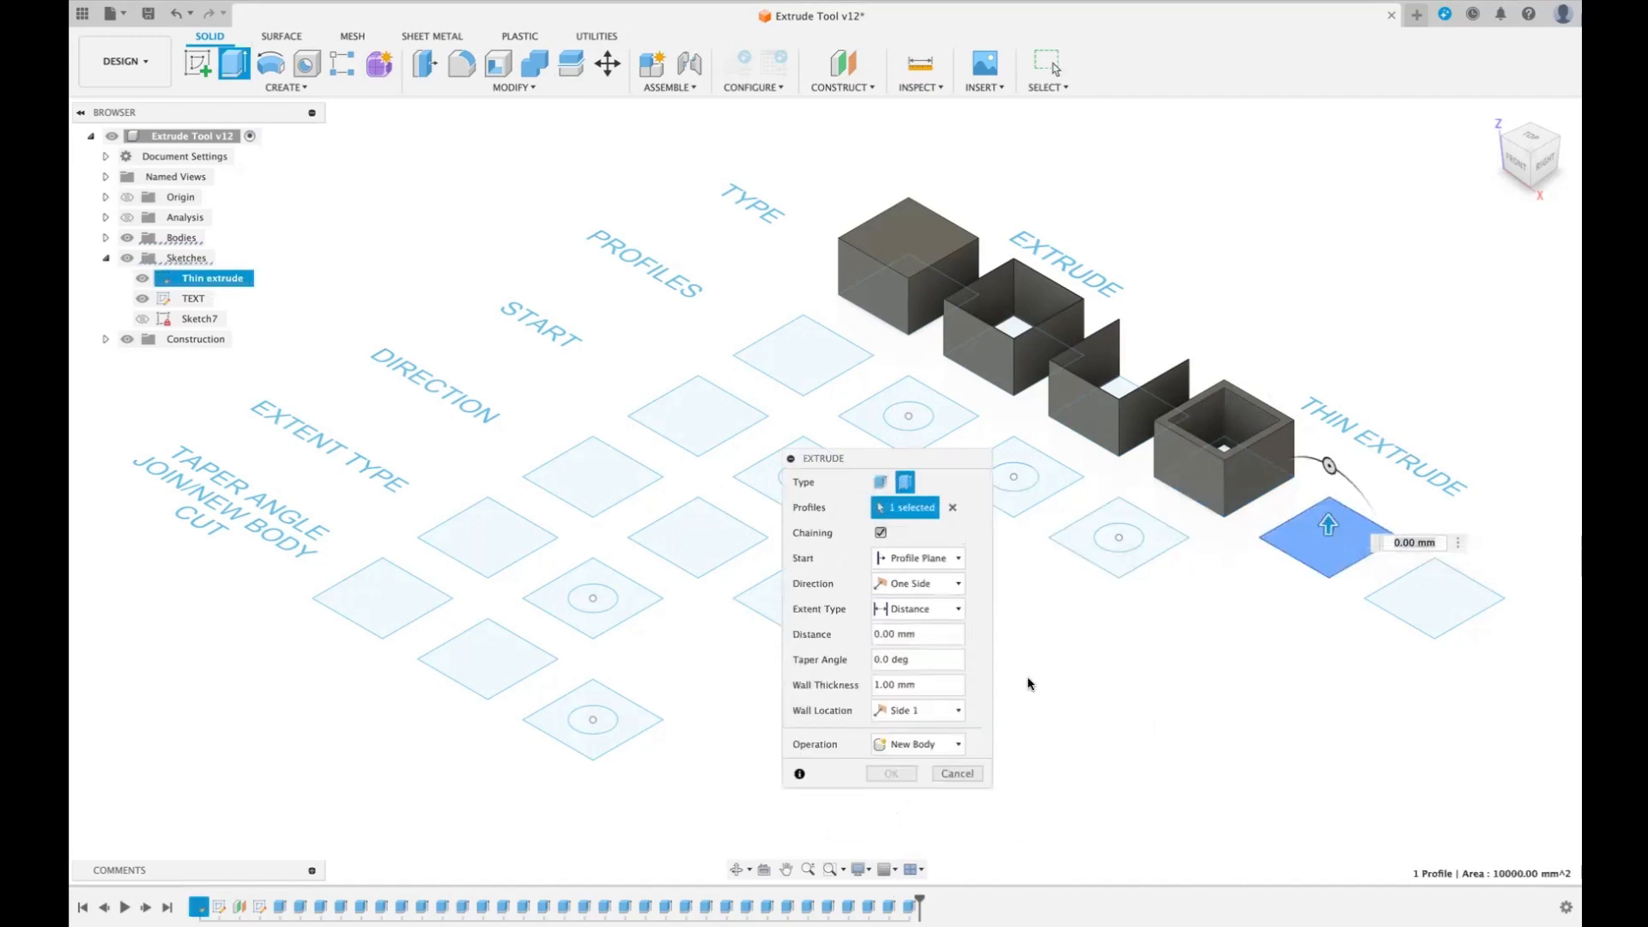
left_click(878, 685)
type("0")
left_click(897, 709)
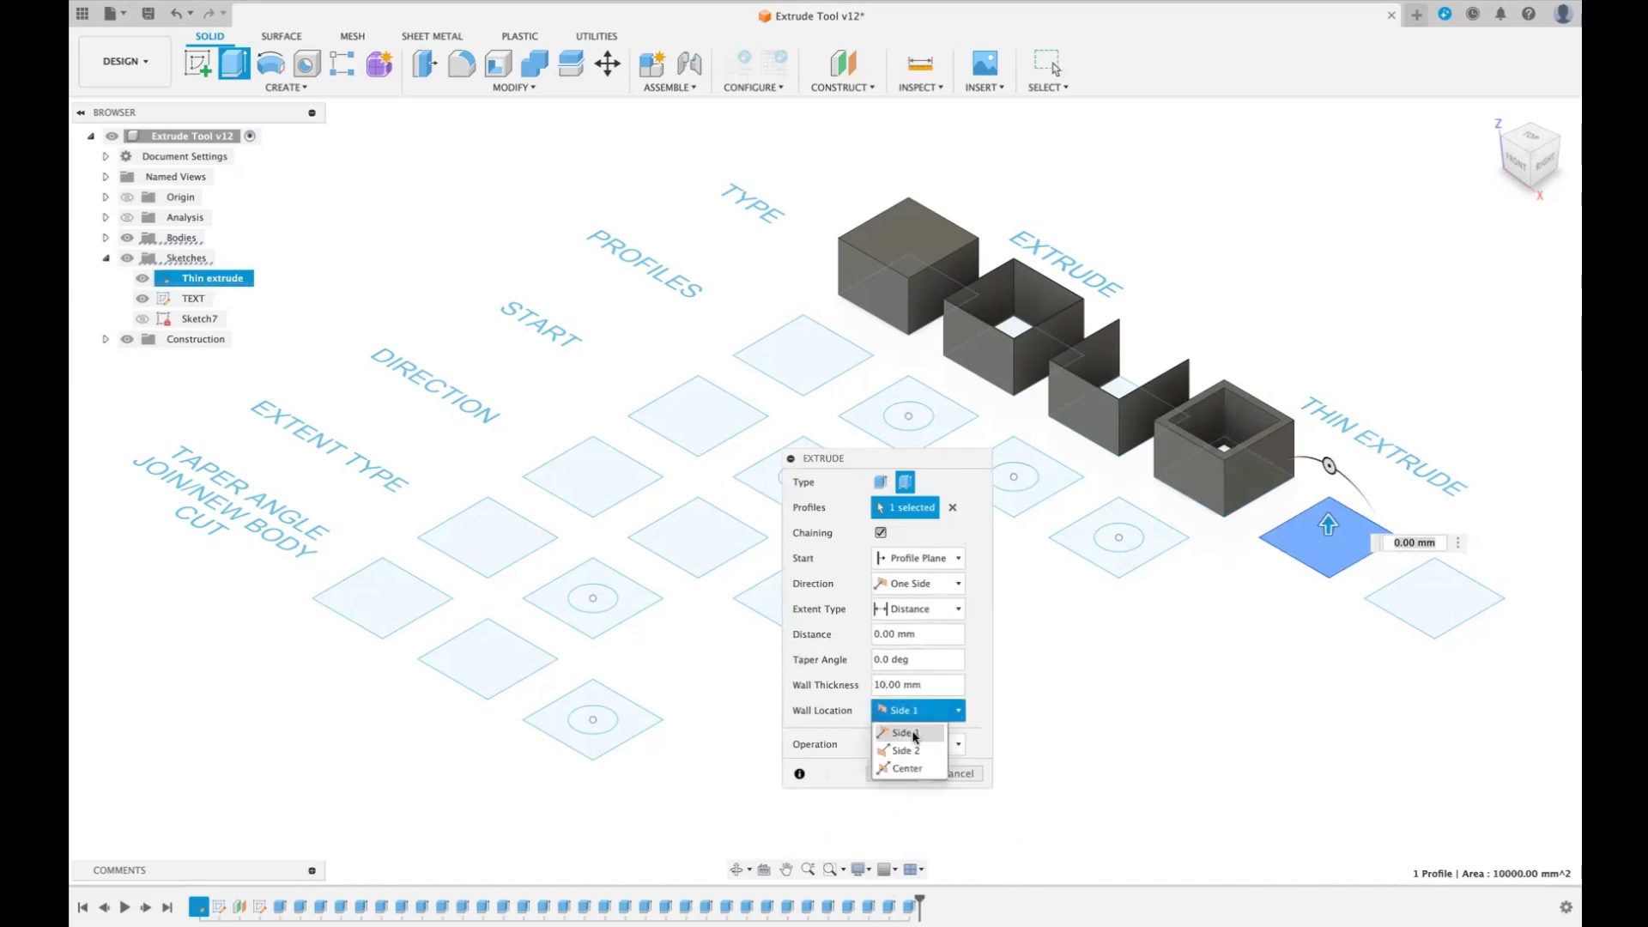
left_click(893, 768)
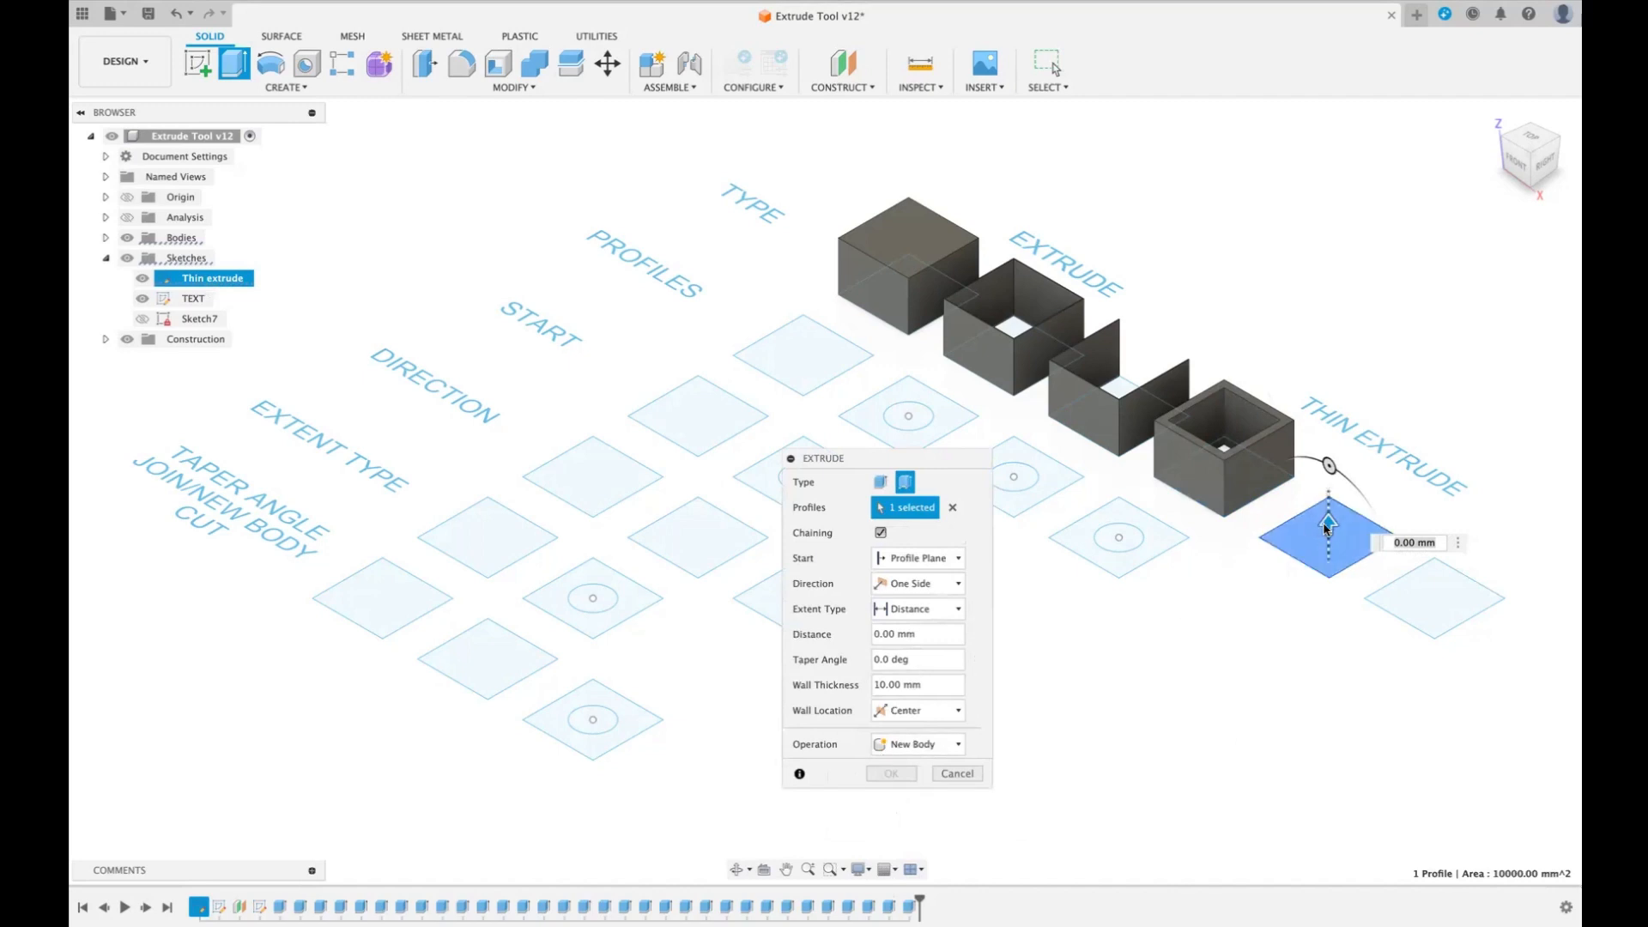
left_click_drag(1325, 525, 1327, 467)
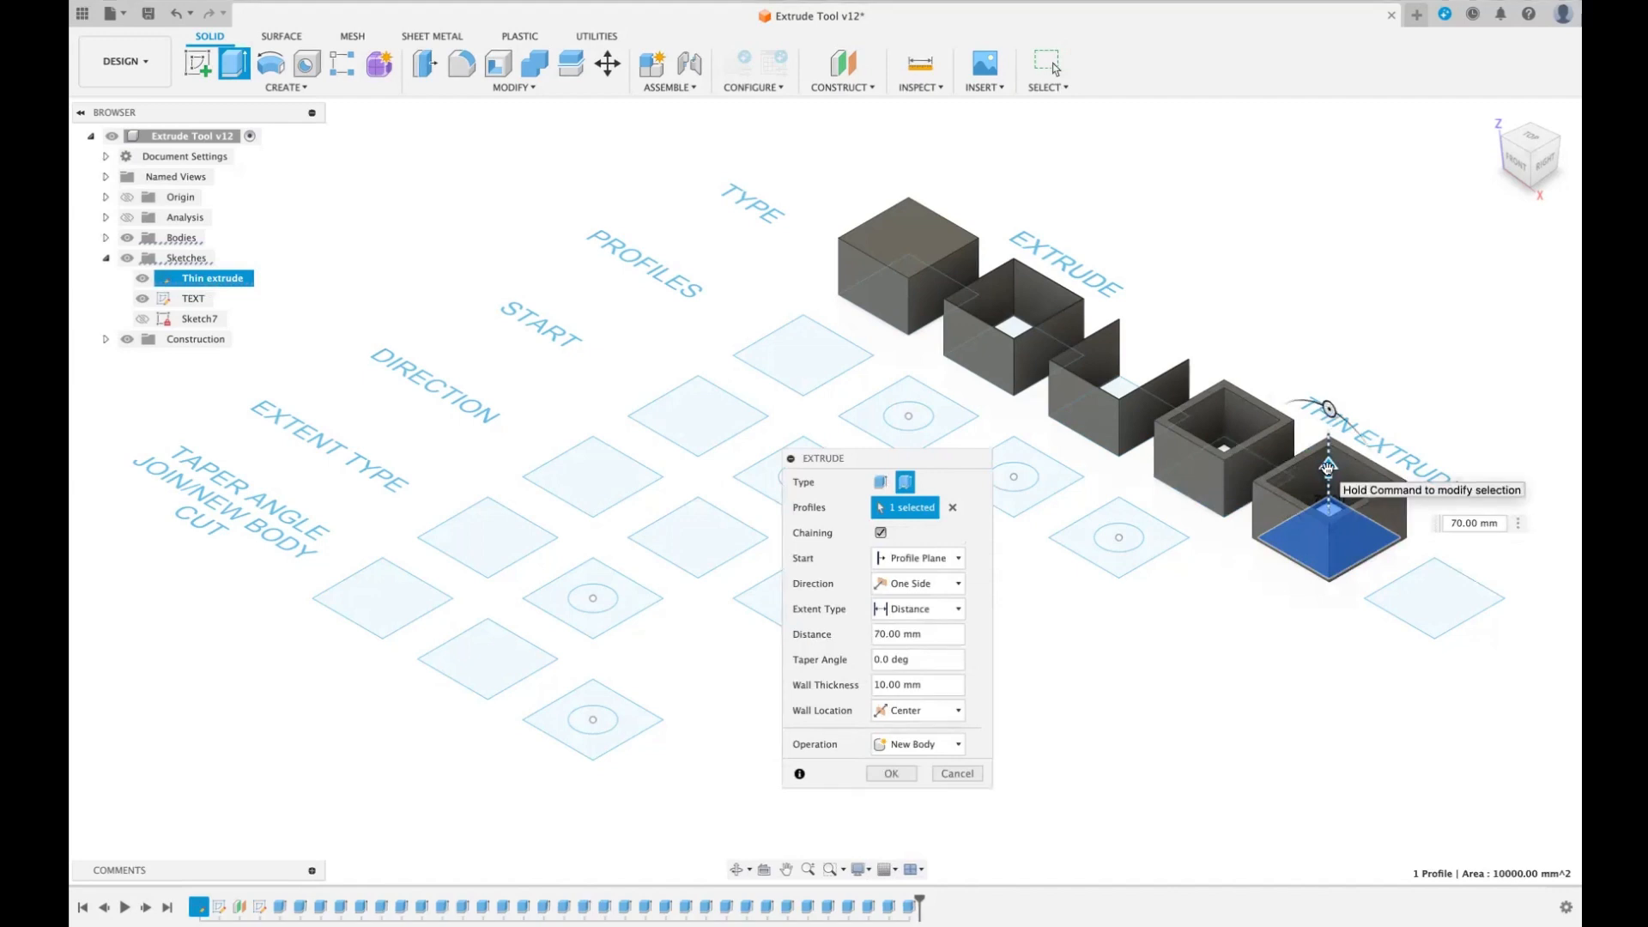
key("Return")
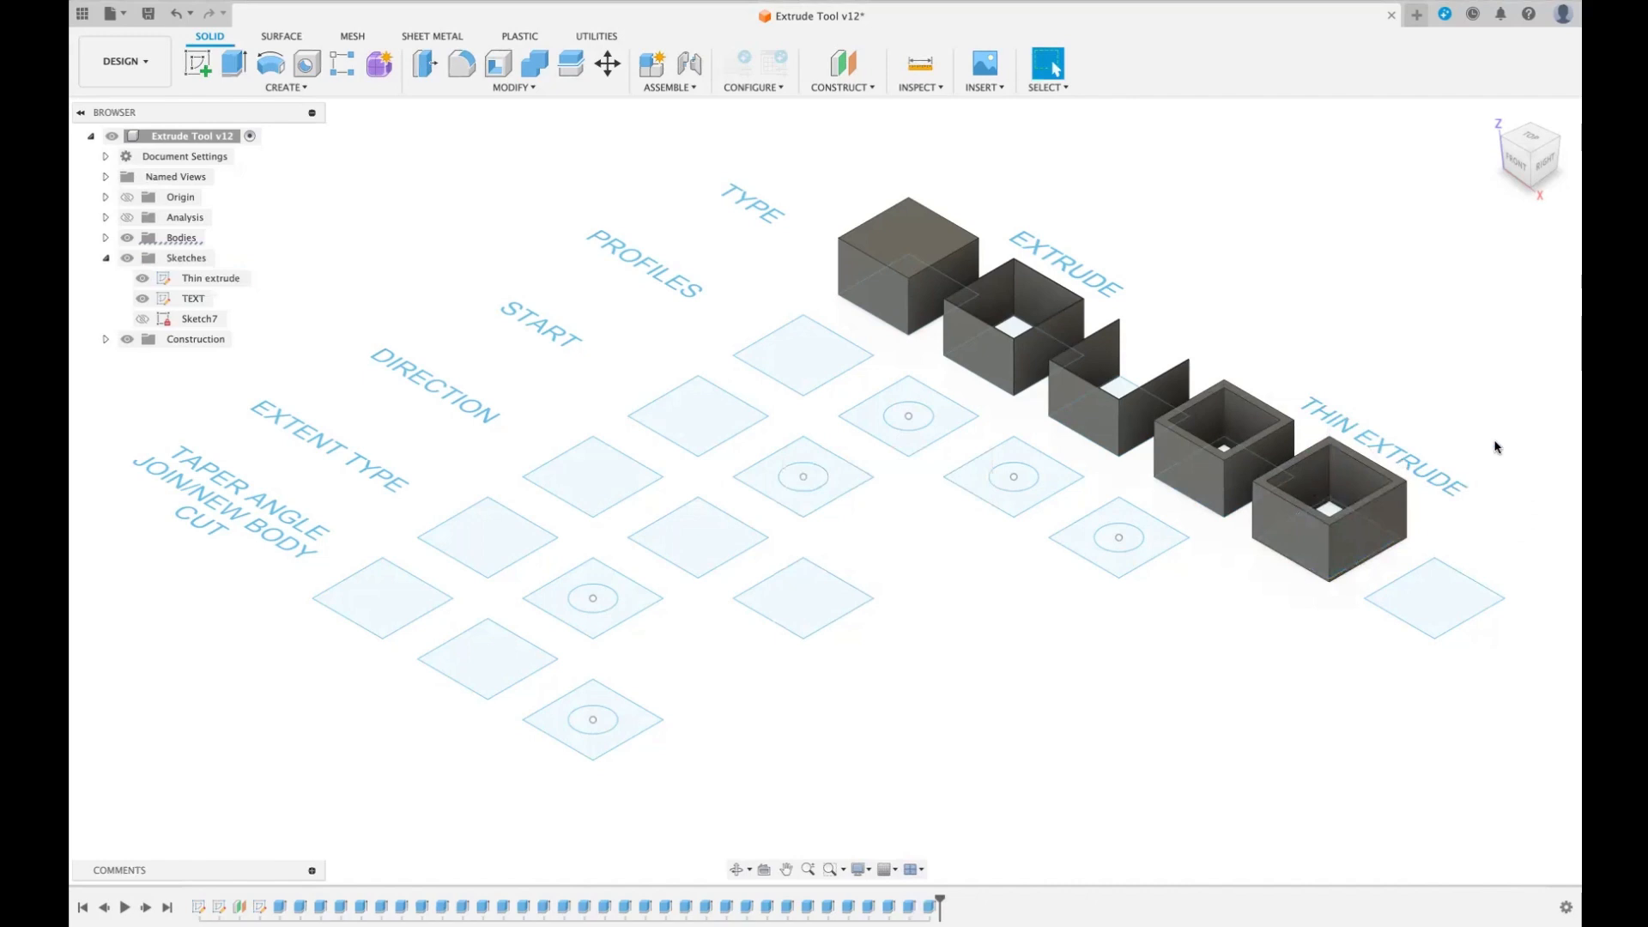
- Thin-extrude the sixth TYPE square 70 mm upward as a new body with 10 mm walls located on Side 2
key("e")
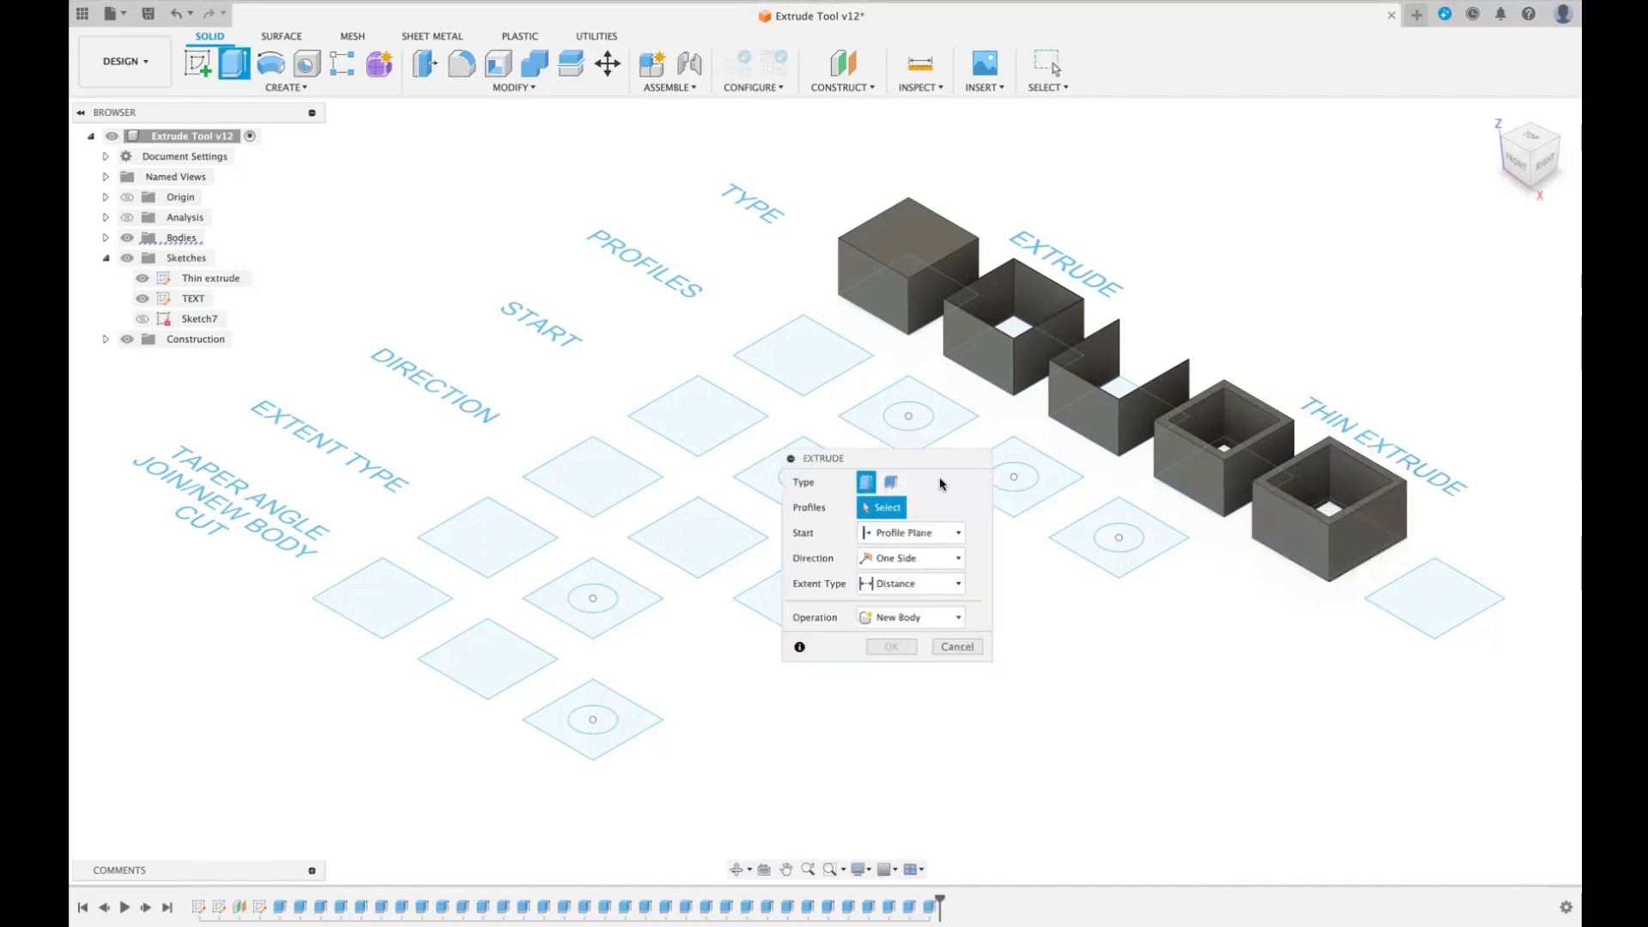
left_click(890, 481)
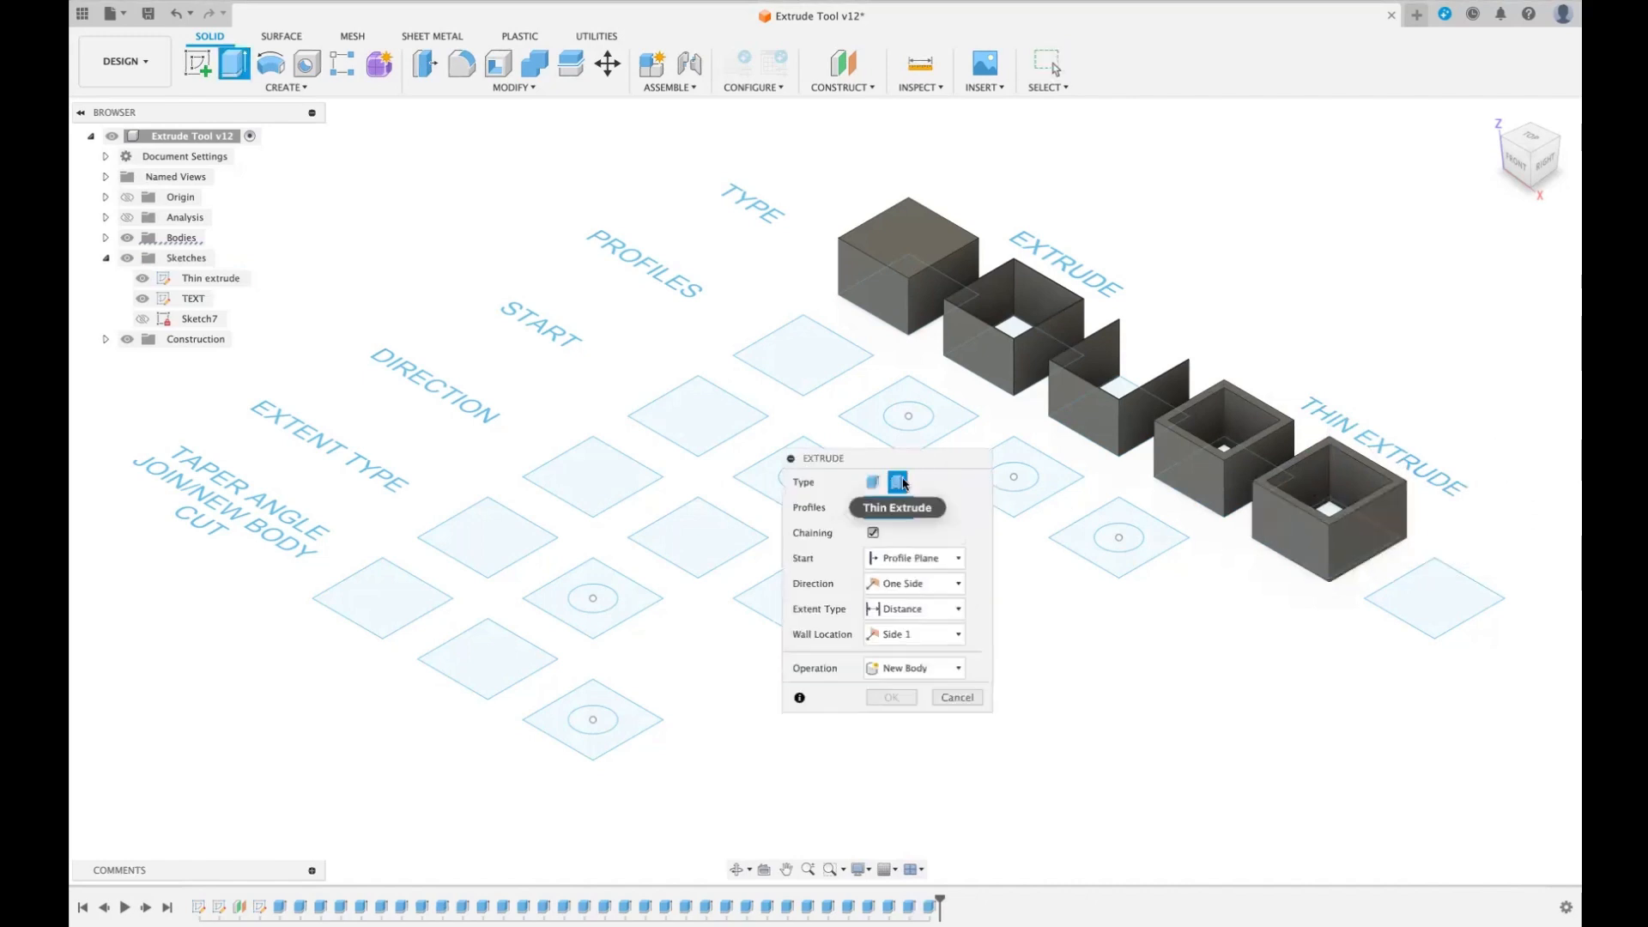
left_click(1450, 595)
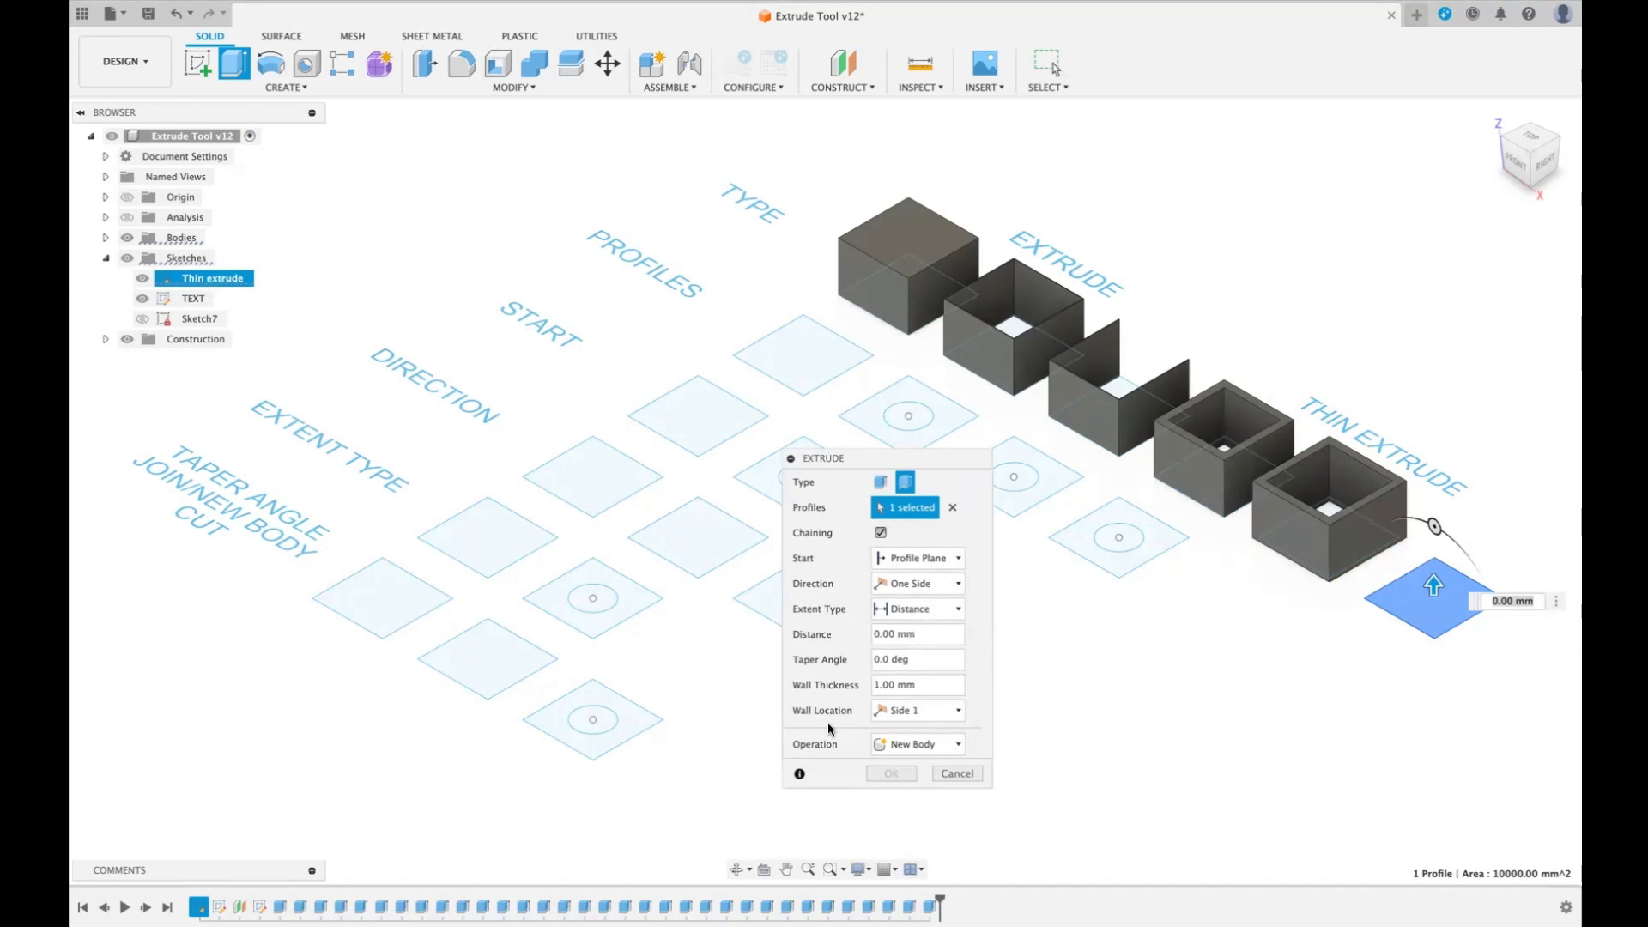
type("0")
left_click(958, 711)
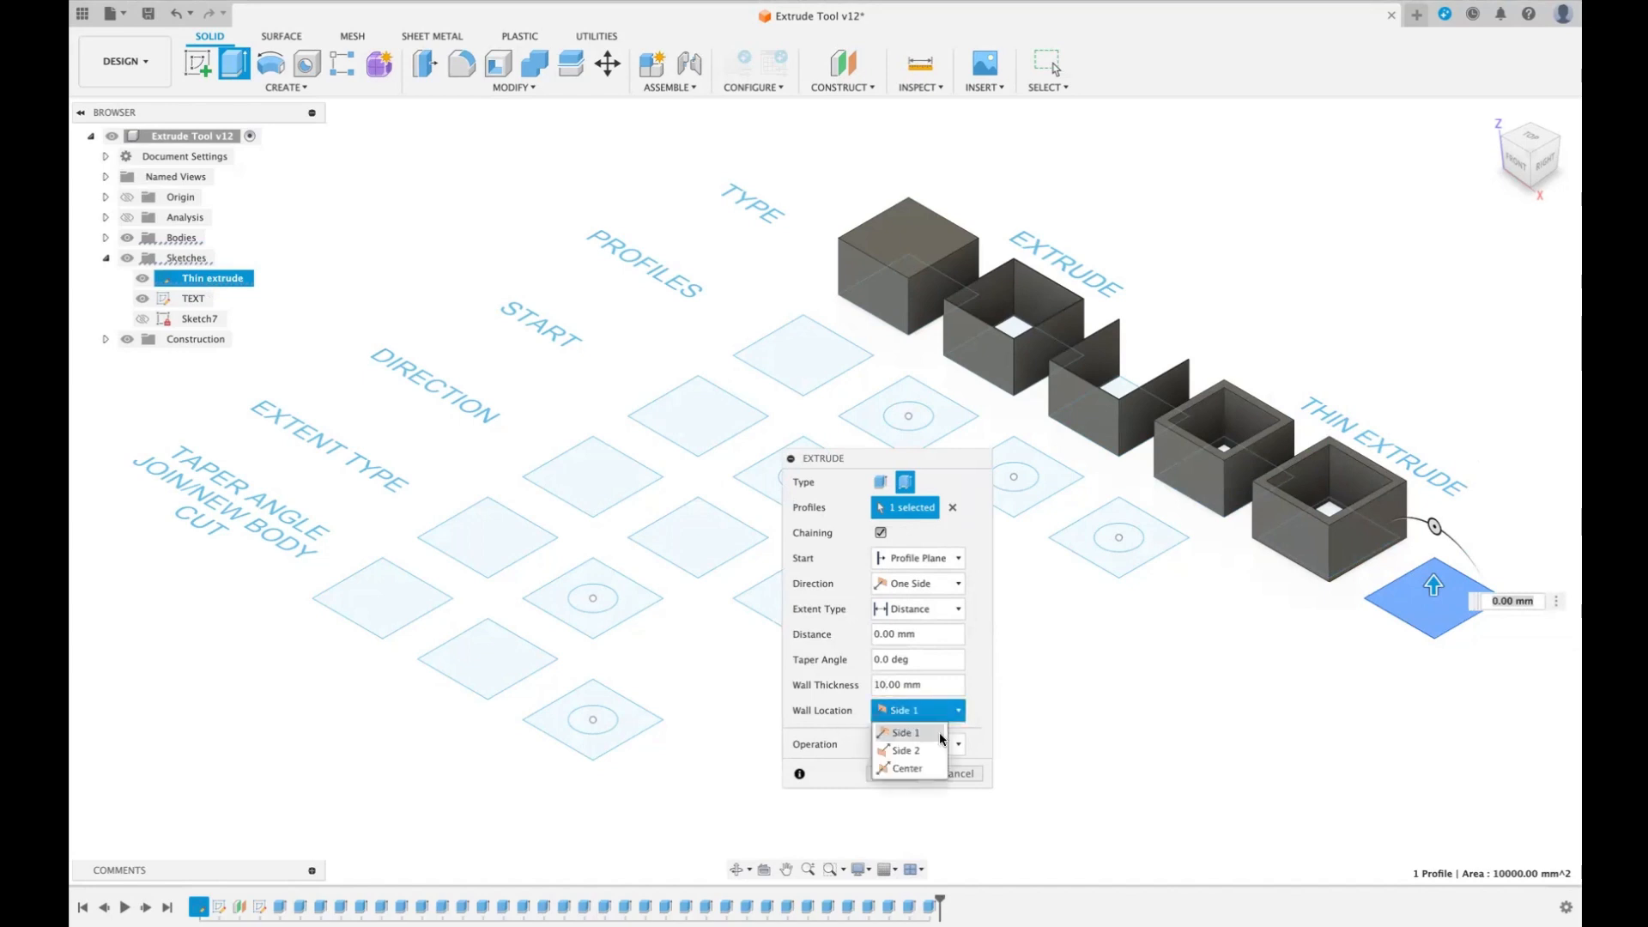
left_click(915, 751)
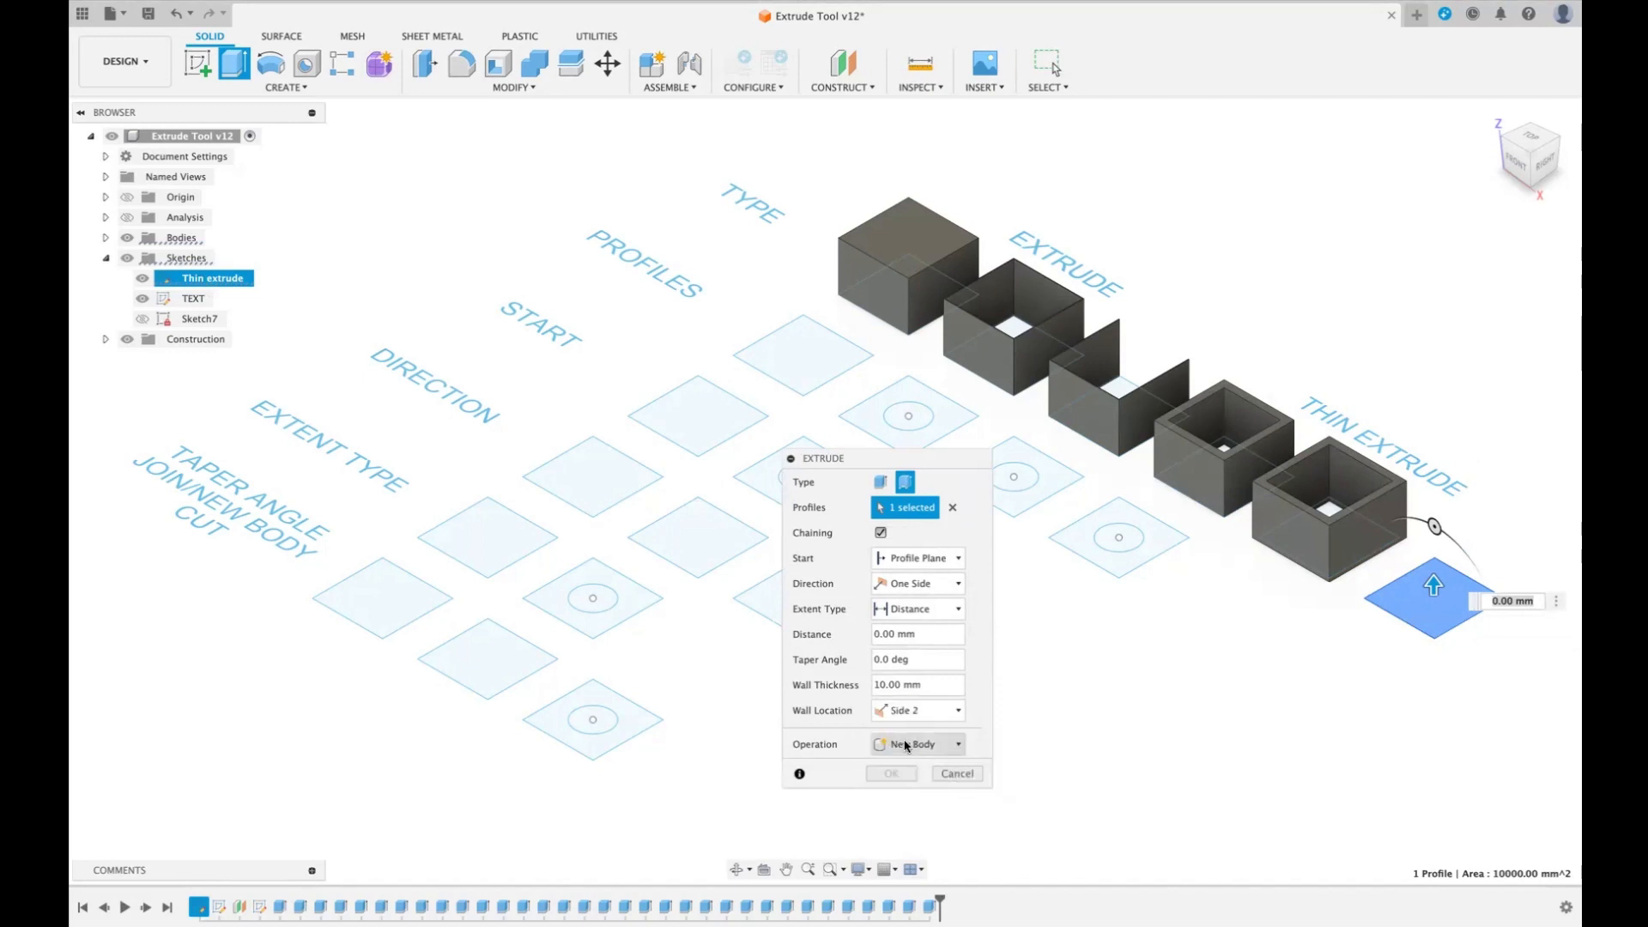
left_click_drag(1431, 584, 1432, 527)
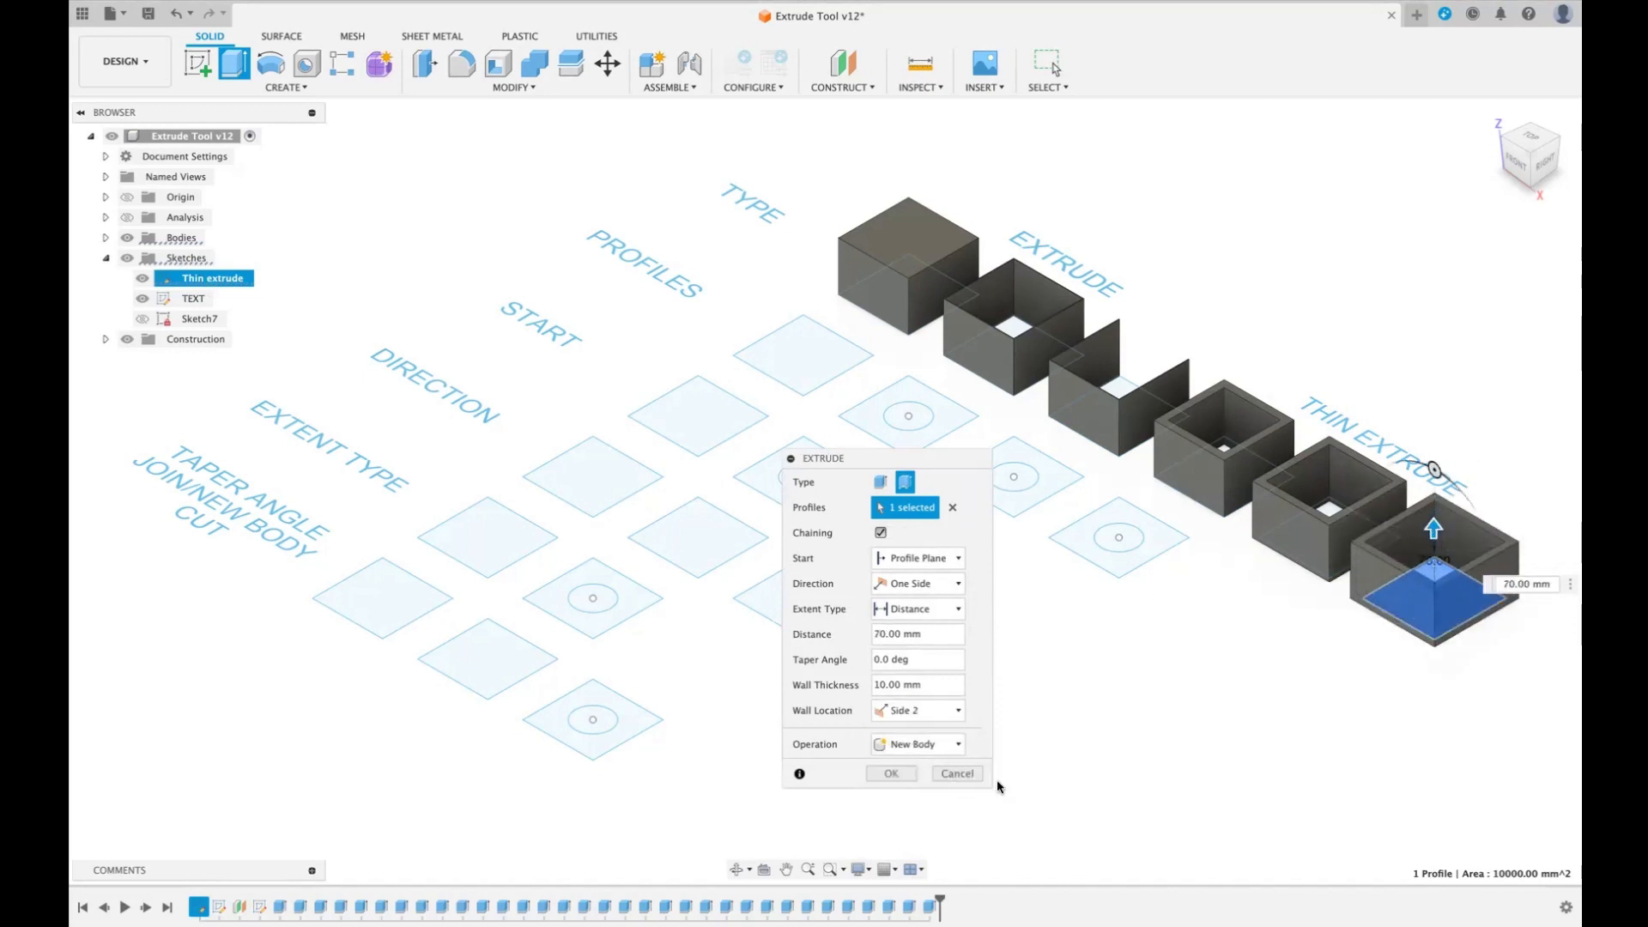
left_click(891, 773)
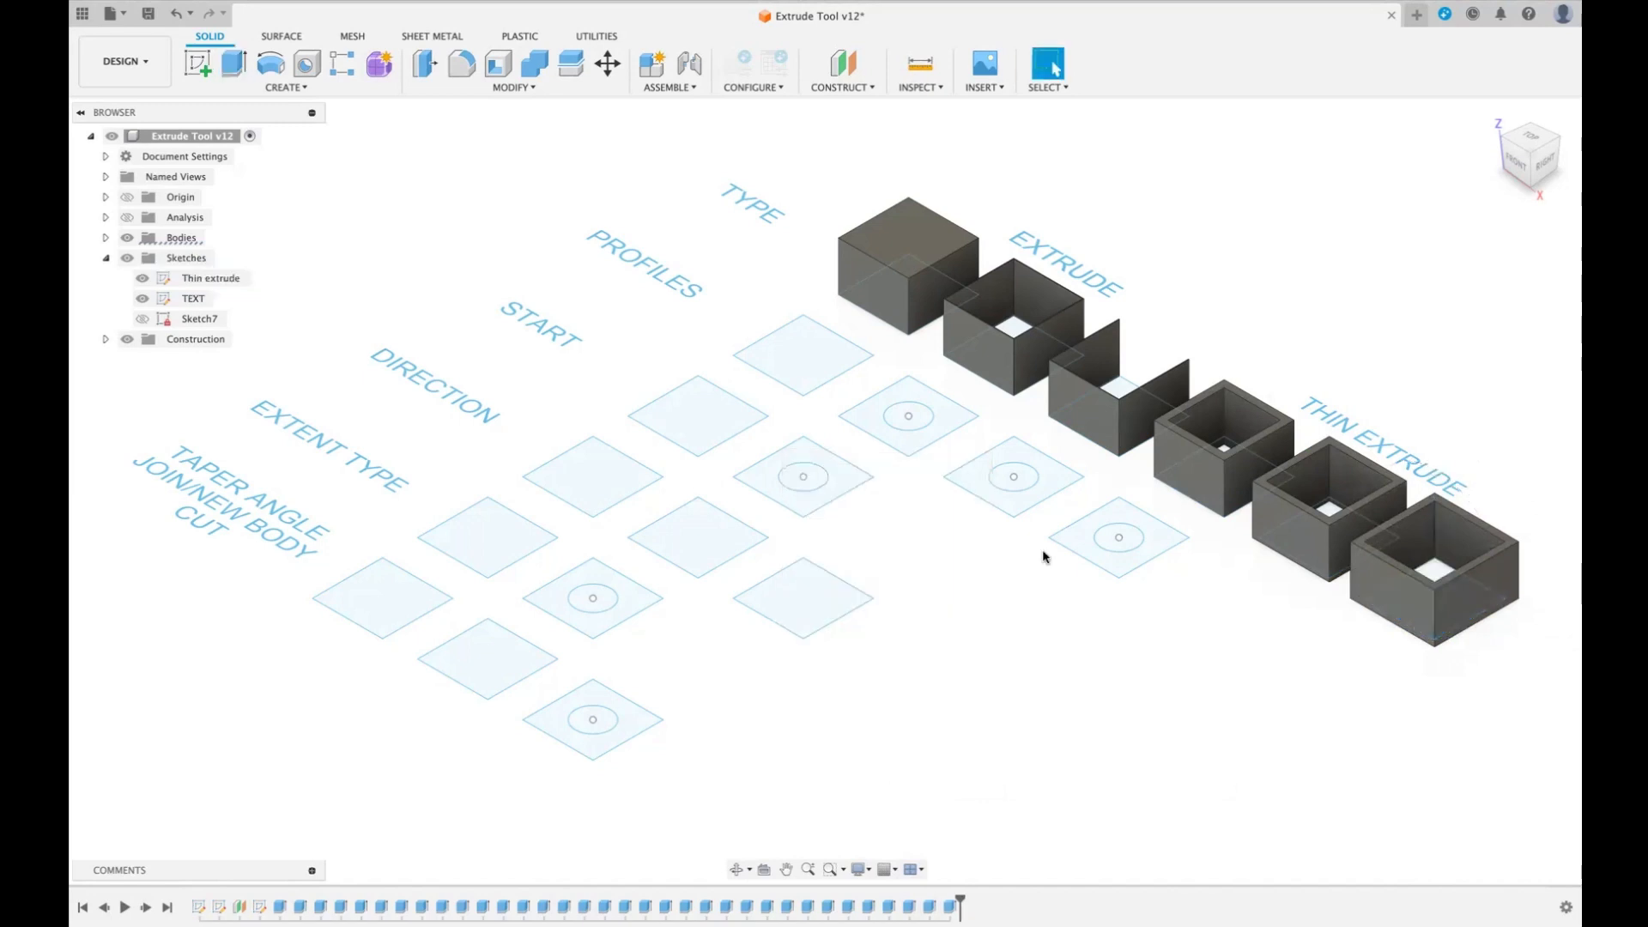
- Compare the wall locations of the three 10 mm thin-extruded boxes from directly above and return to the home view
left_click(1531, 136)
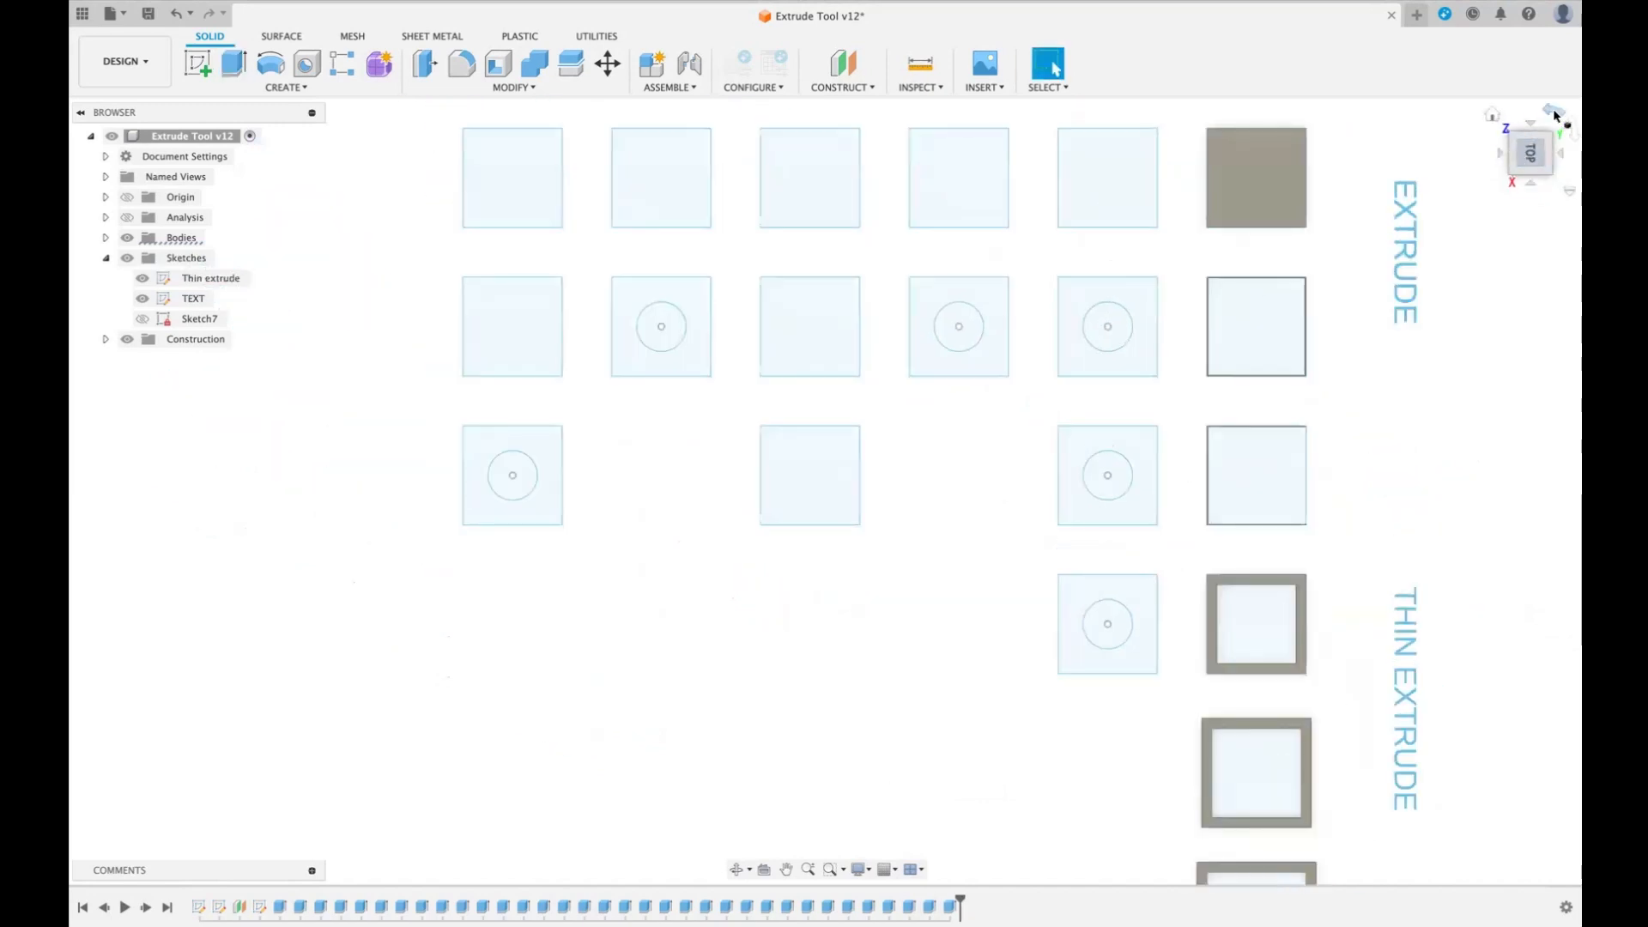
left_click(1553, 112)
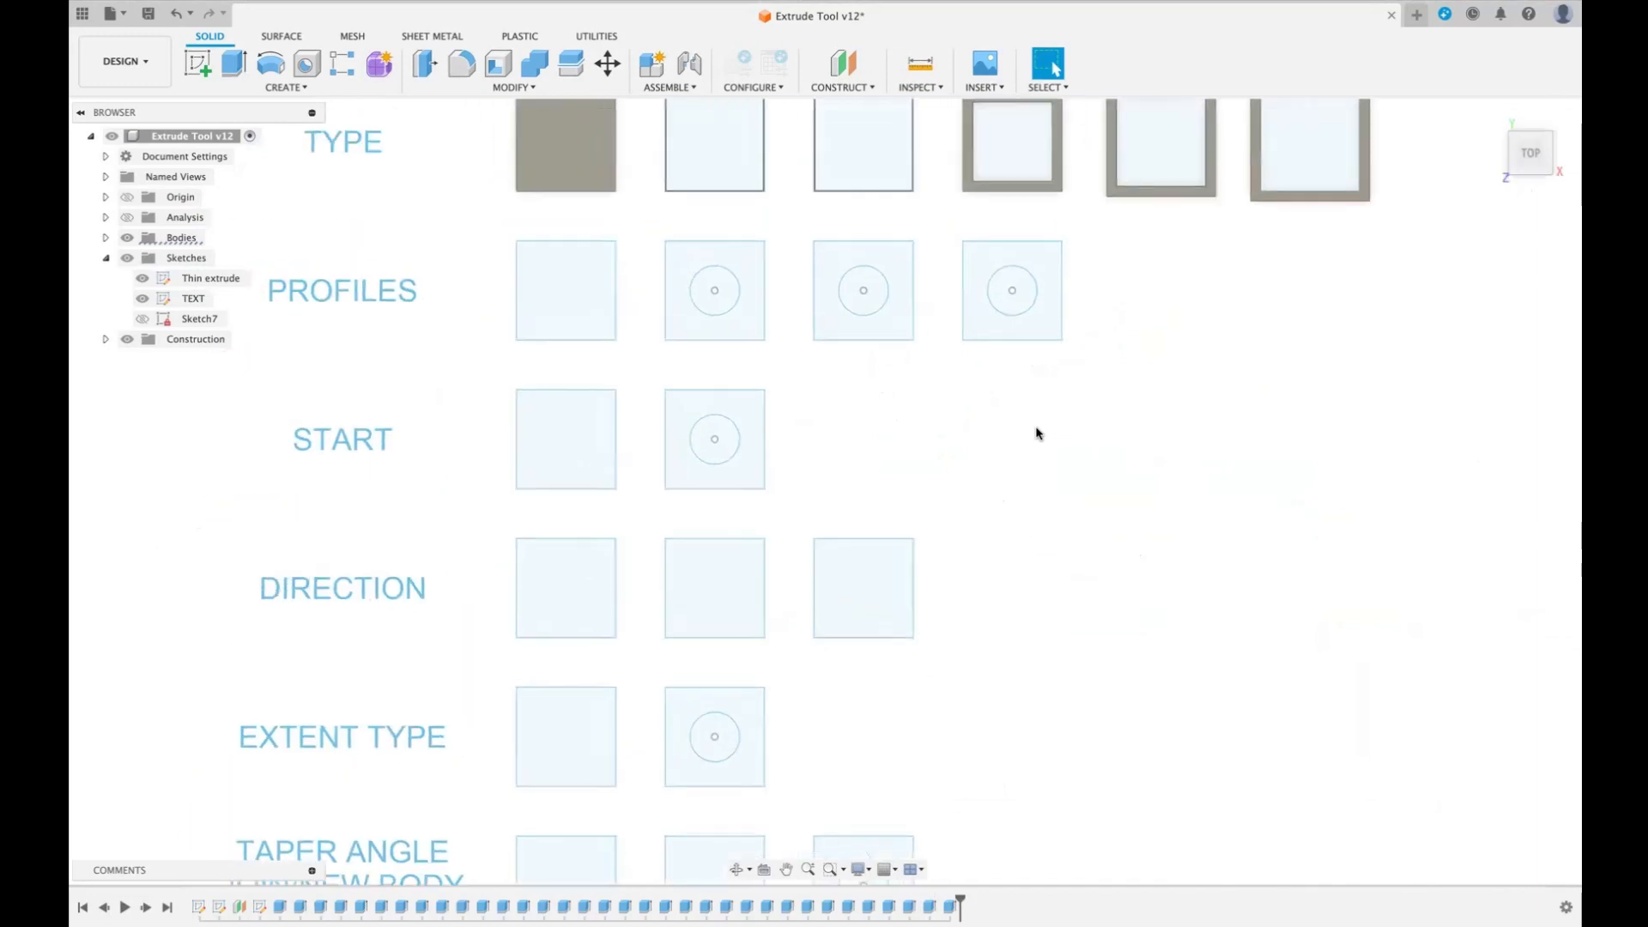
scroll(1037, 433, "up", 5)
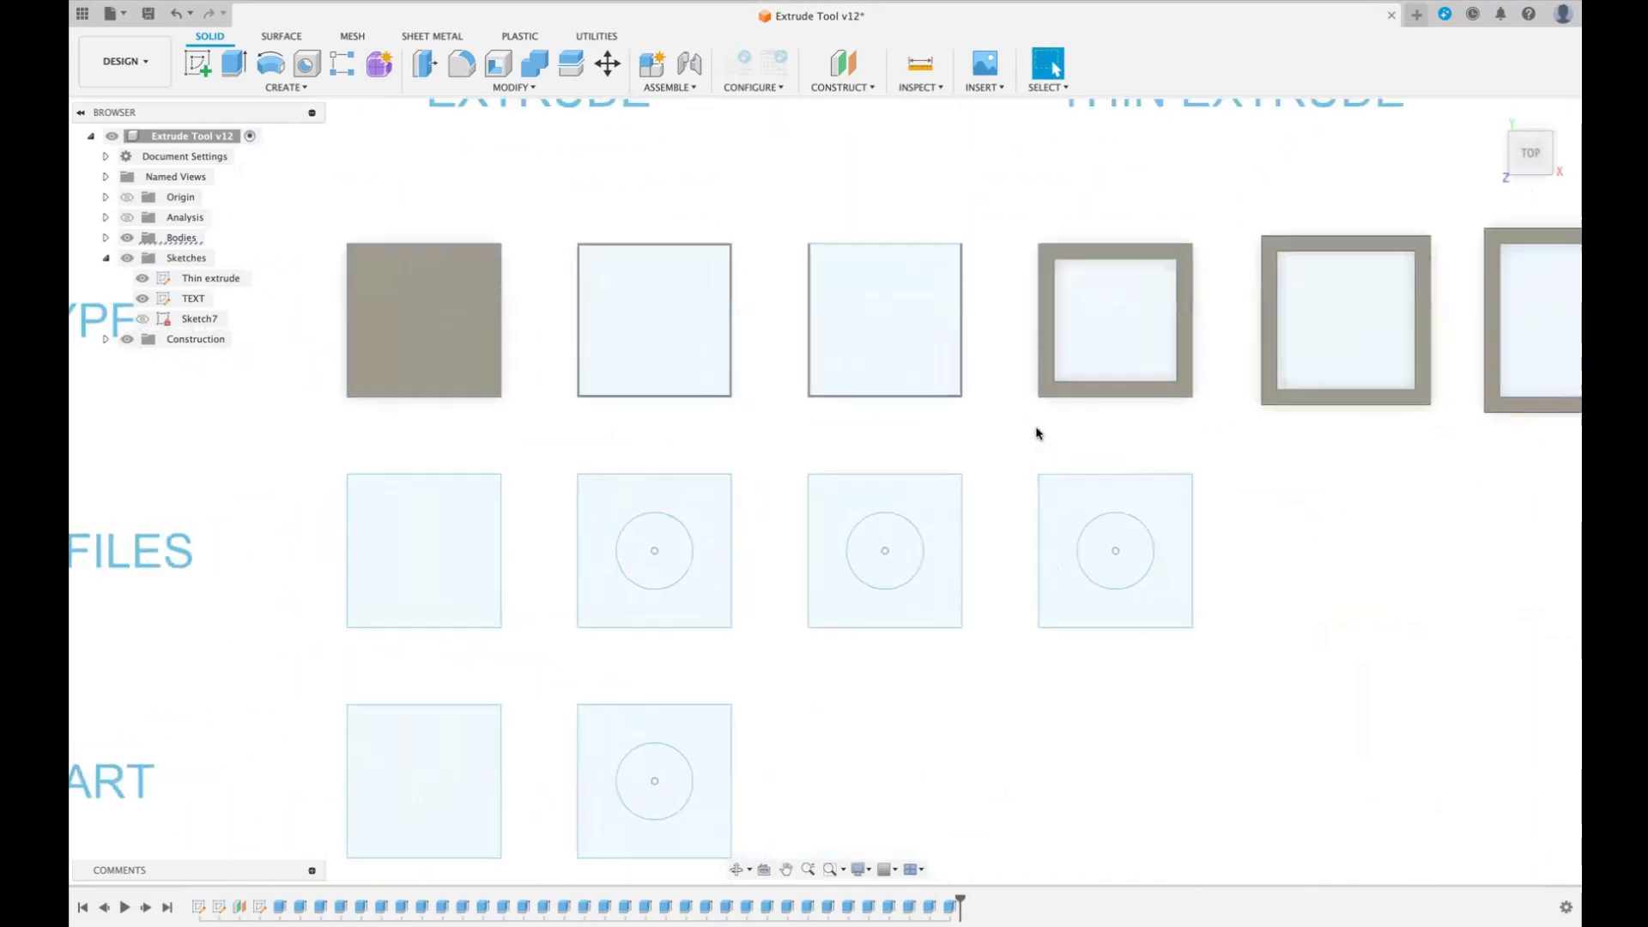
scroll(1037, 433, "up", 2)
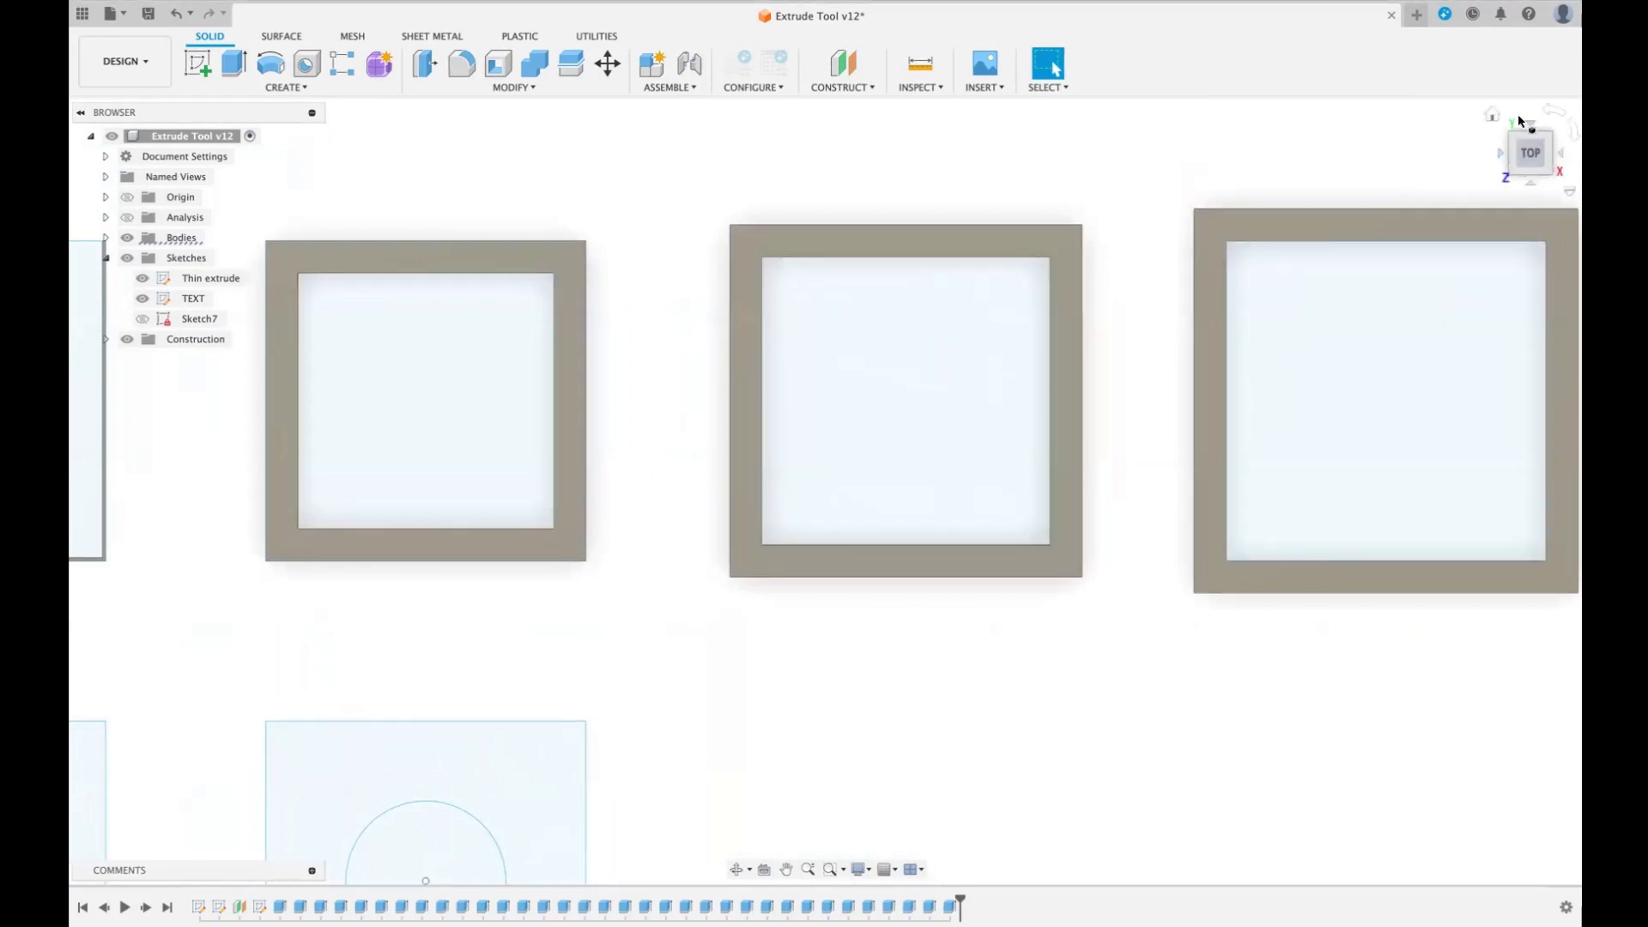
left_click(1494, 116)
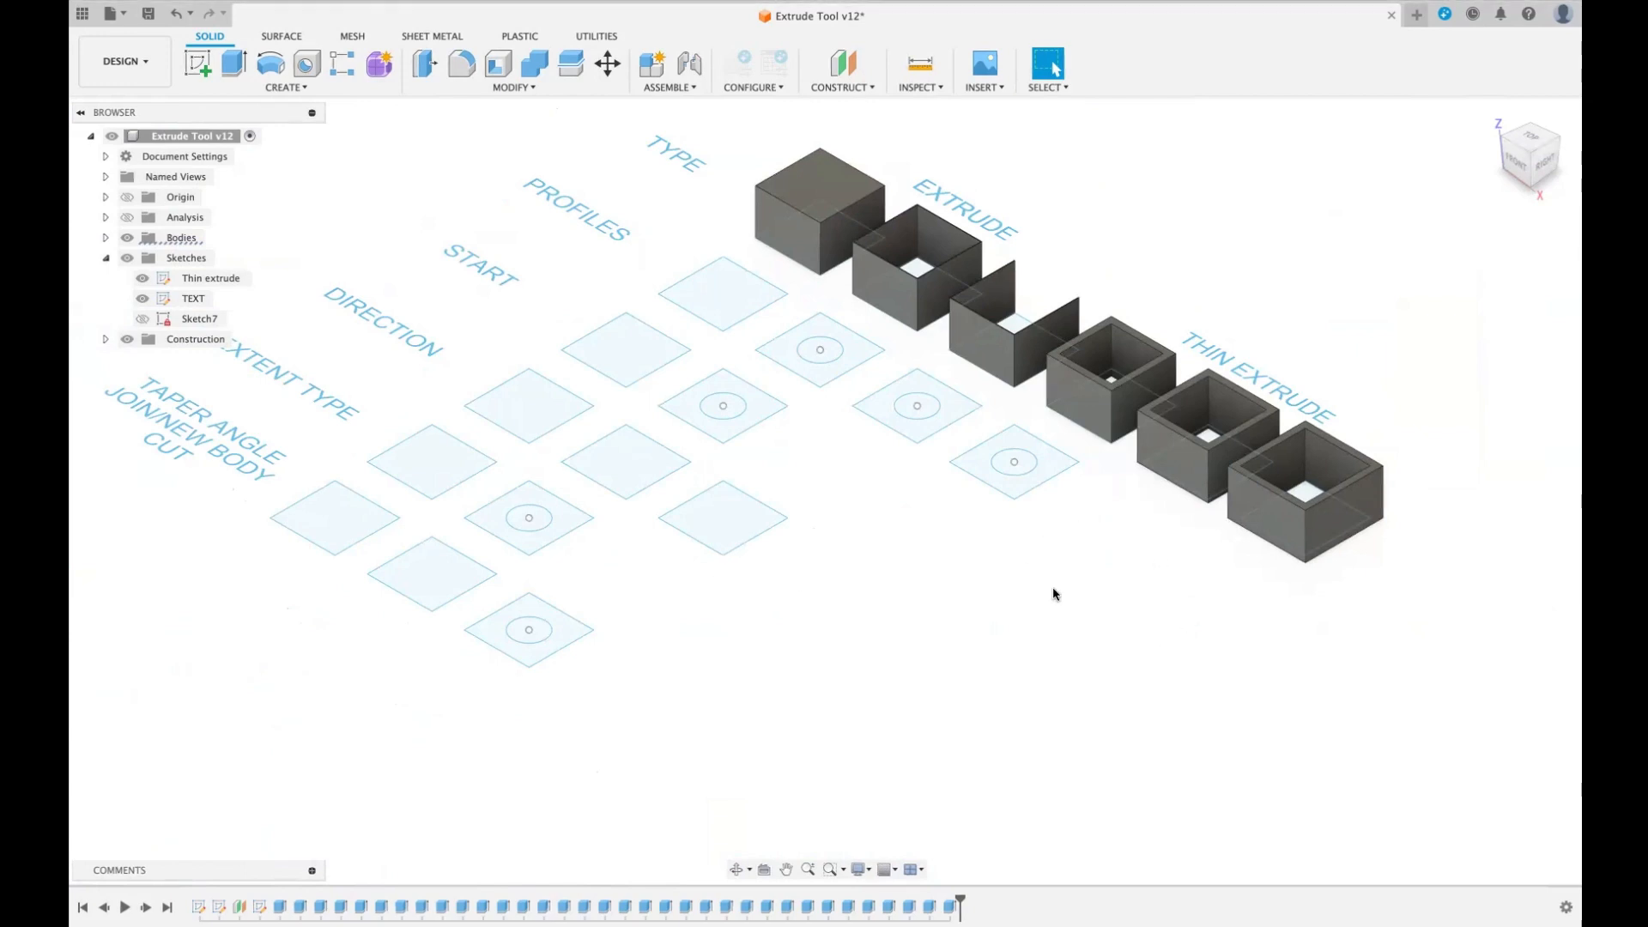
- Extrude the plain first square of the PROFILES row 70 mm upward as a new body
key("e")
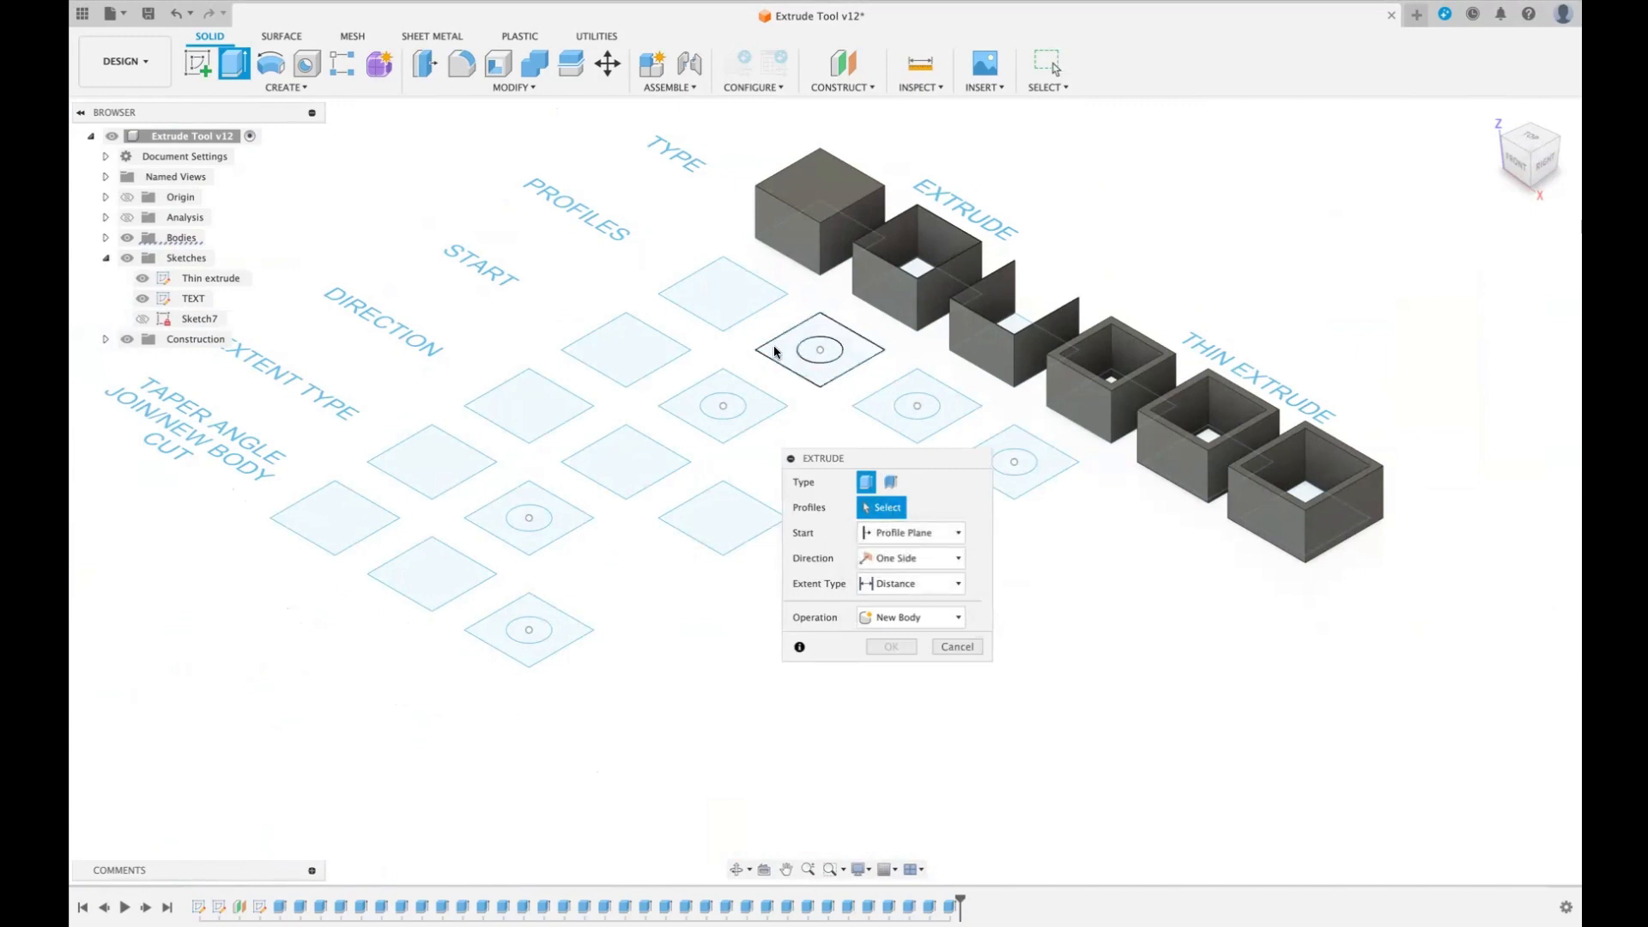
left_click(727, 299)
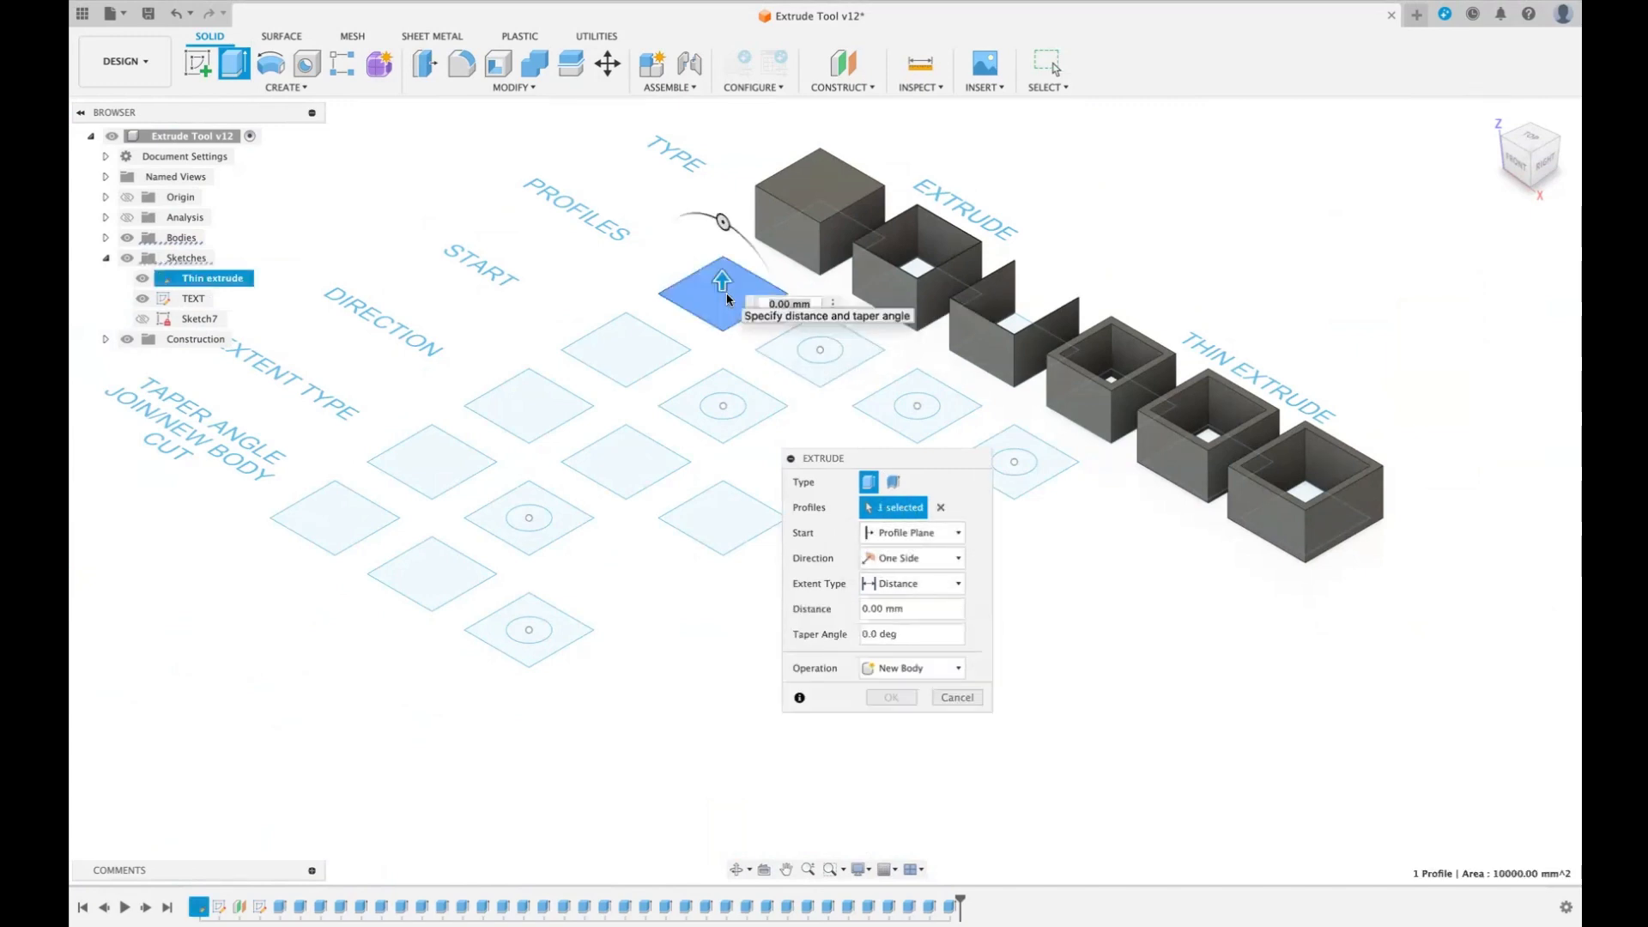
left_click_drag(721, 282, 722, 228)
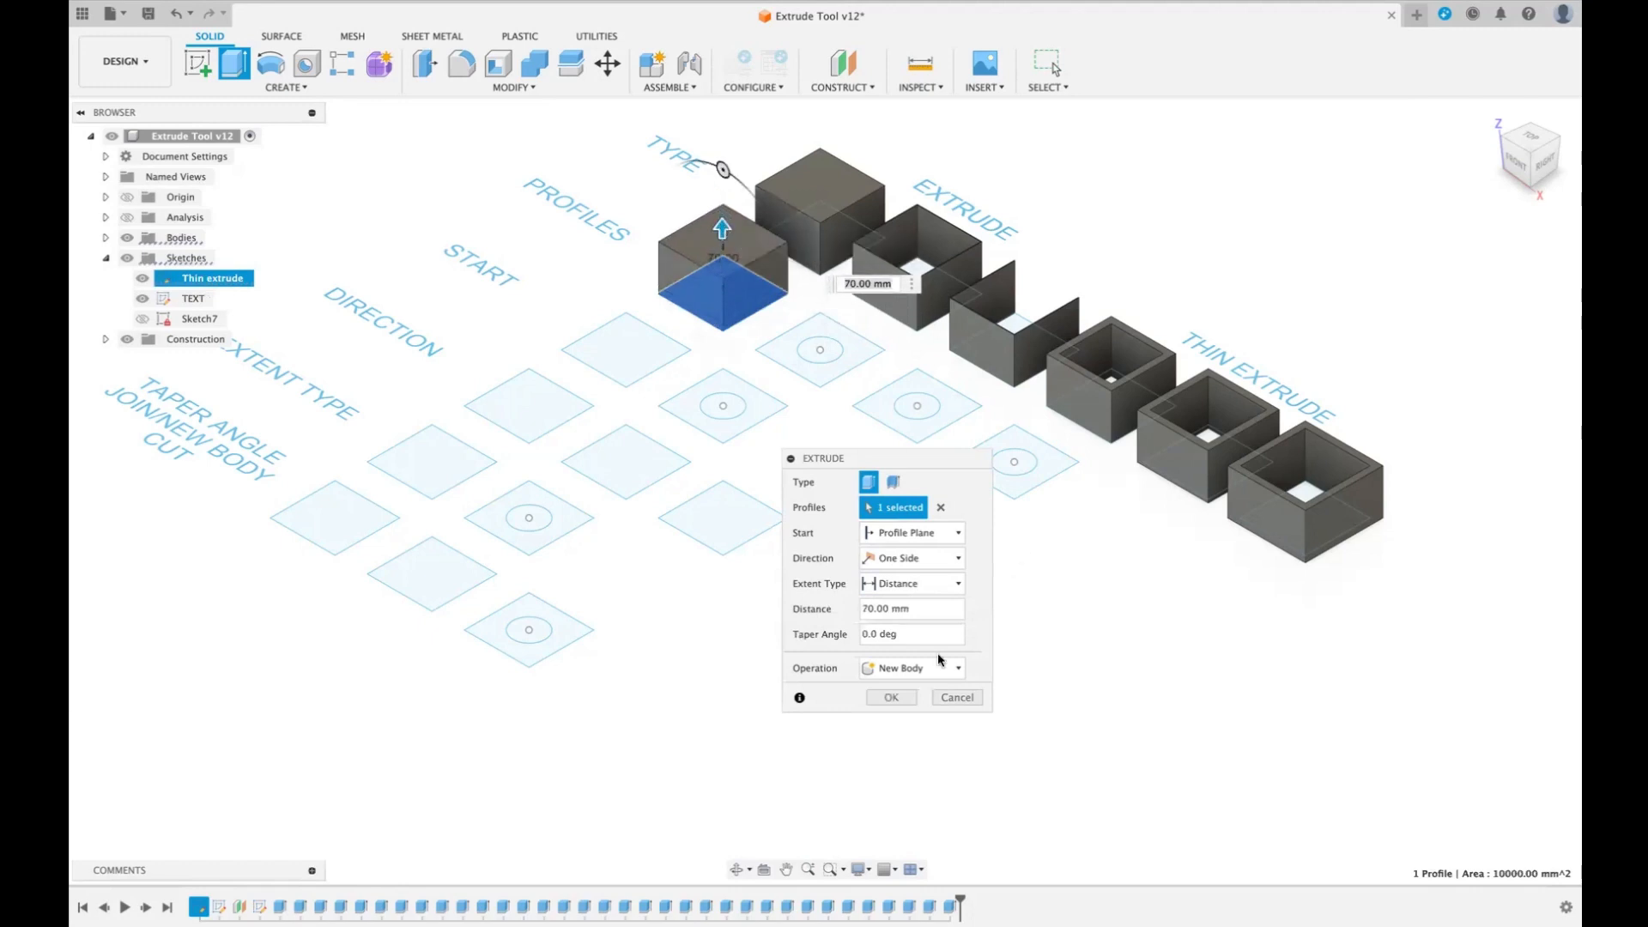
left_click(876, 698)
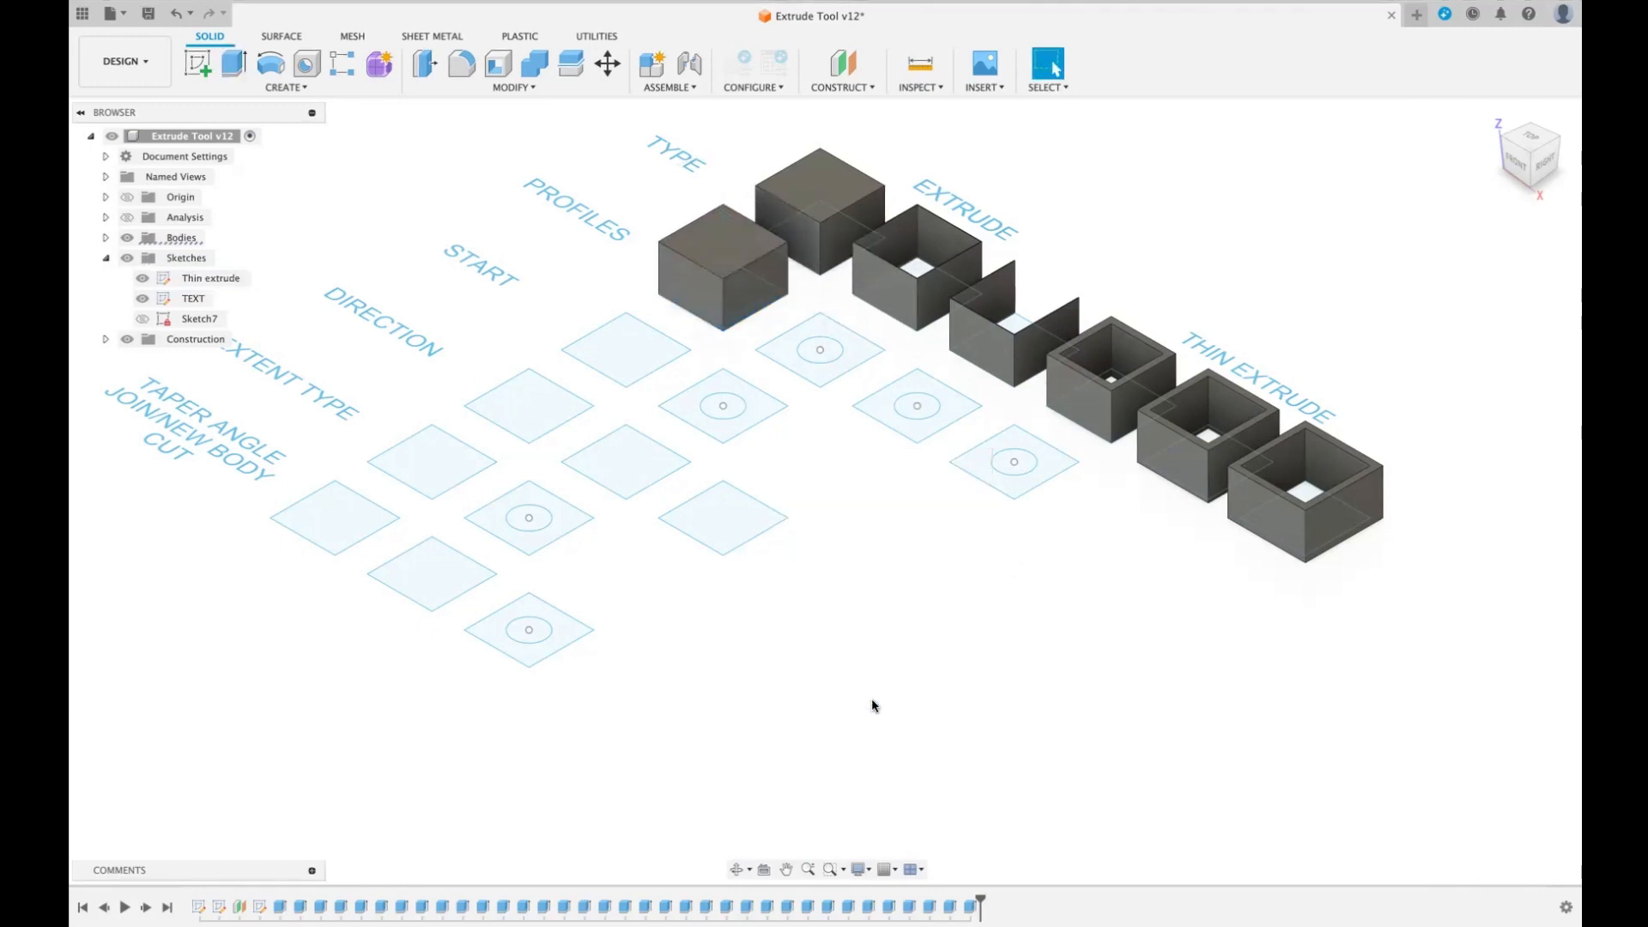
- Extrude only the inner circle of the second PROFILES square 70 mm upward as a new body
key("e")
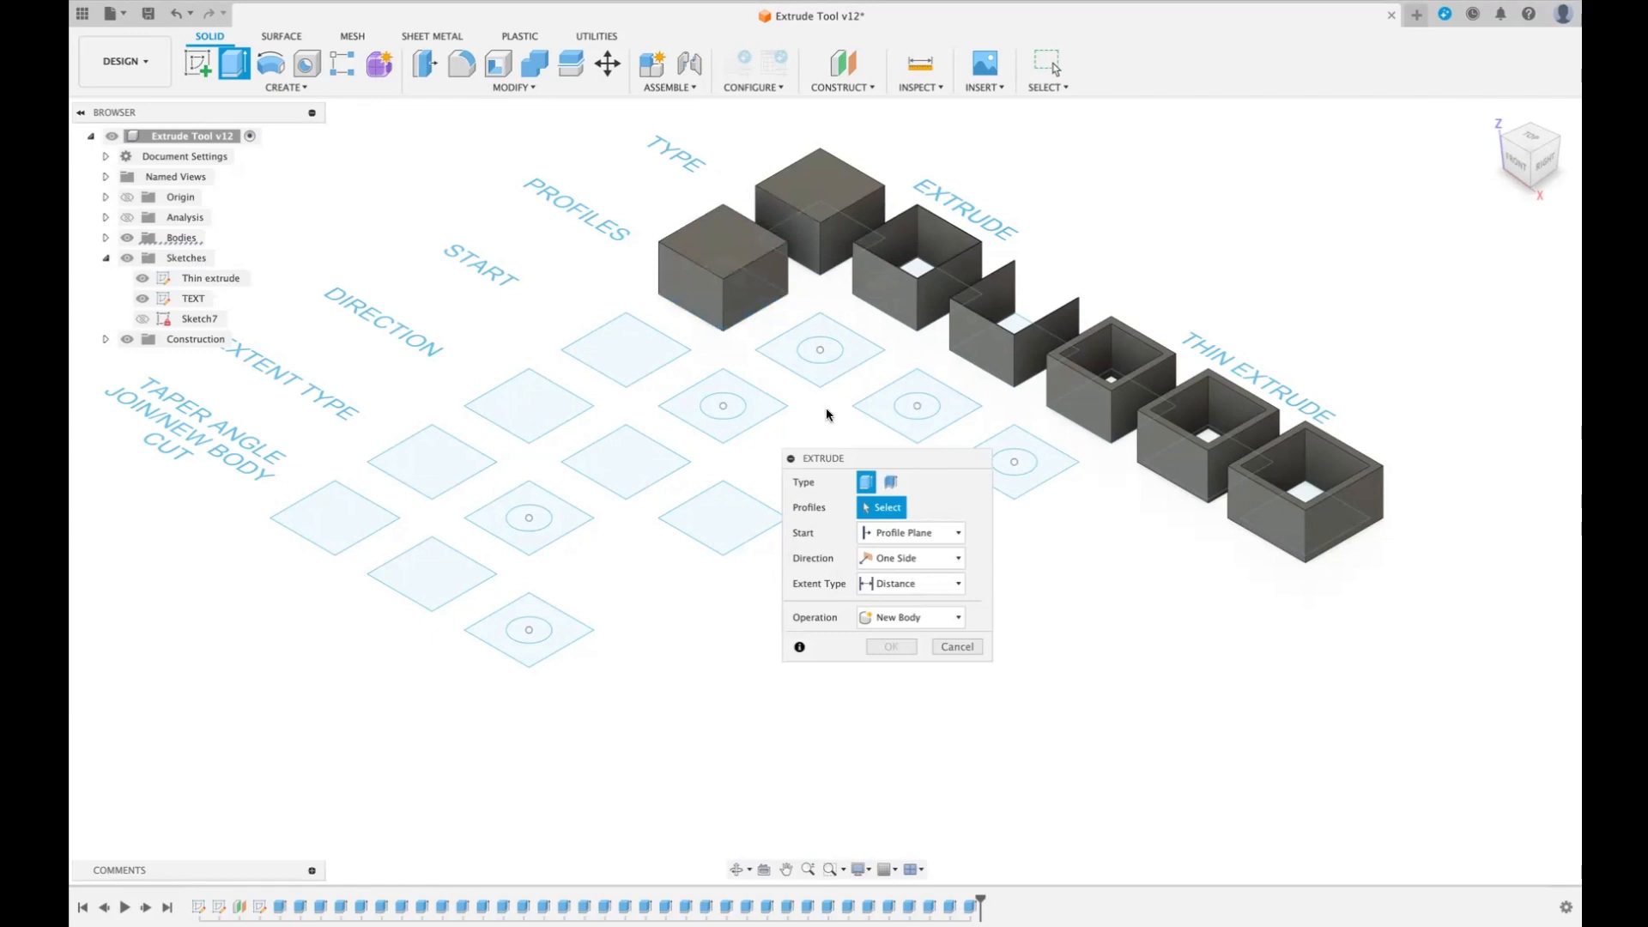
left_click(831, 352)
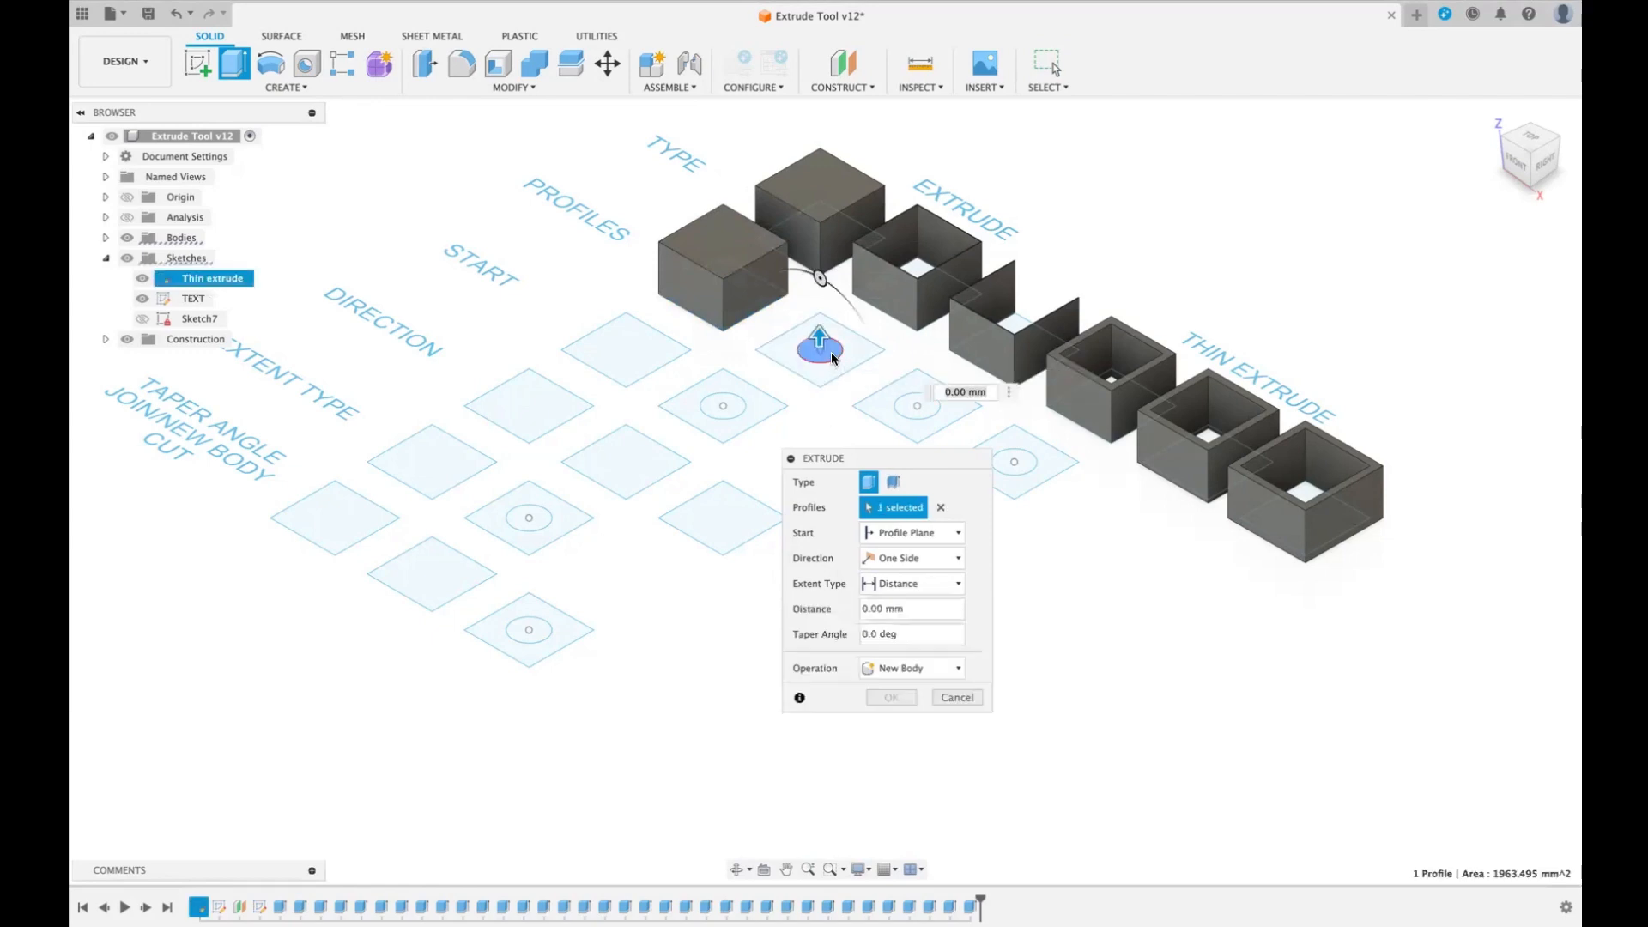
left_click_drag(821, 296, 823, 284)
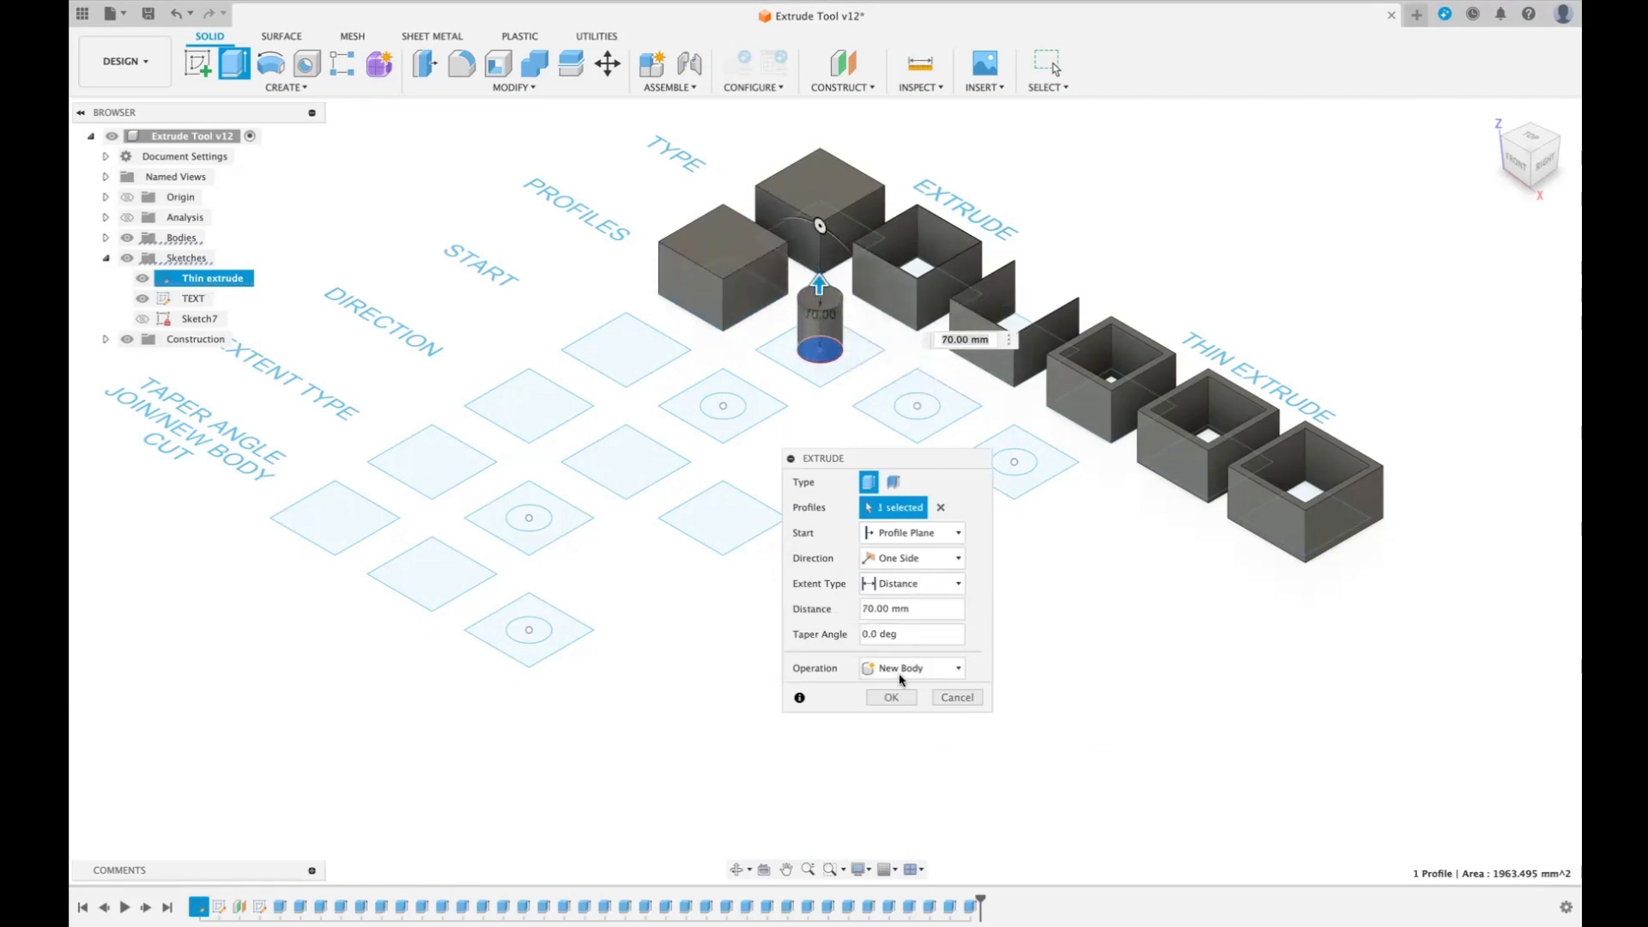
left_click(893, 696)
- Extrude only the area around the circle in the third PROFILES square 70 mm upward as a new body
key("e")
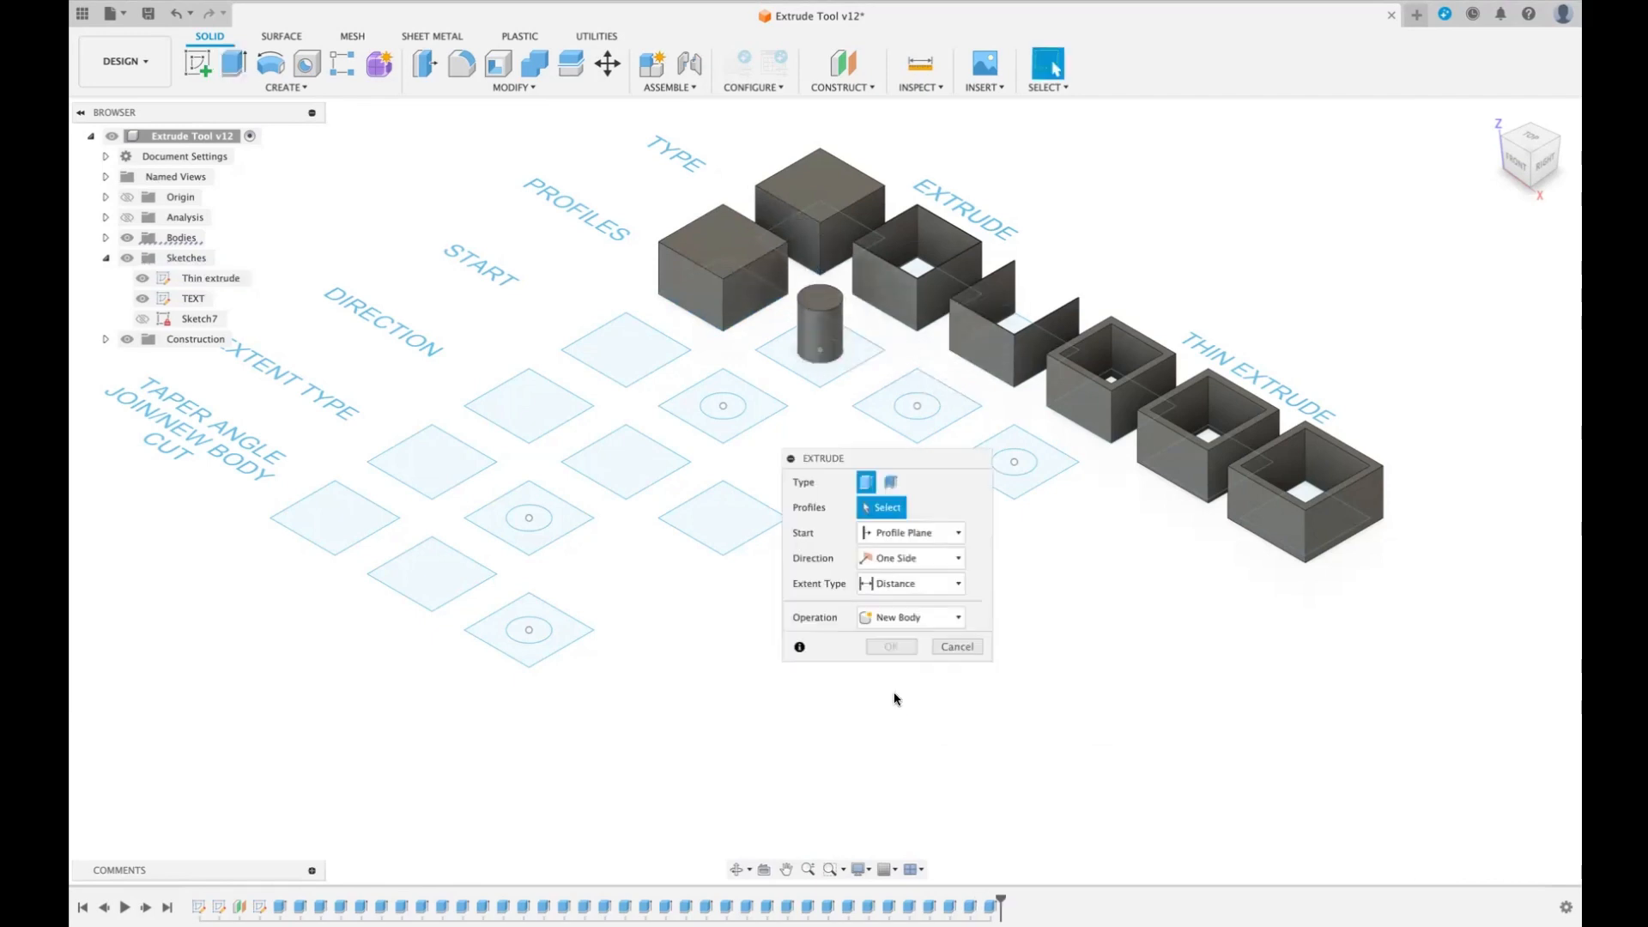
left_click(922, 395)
left_click_drag(931, 405, 927, 352)
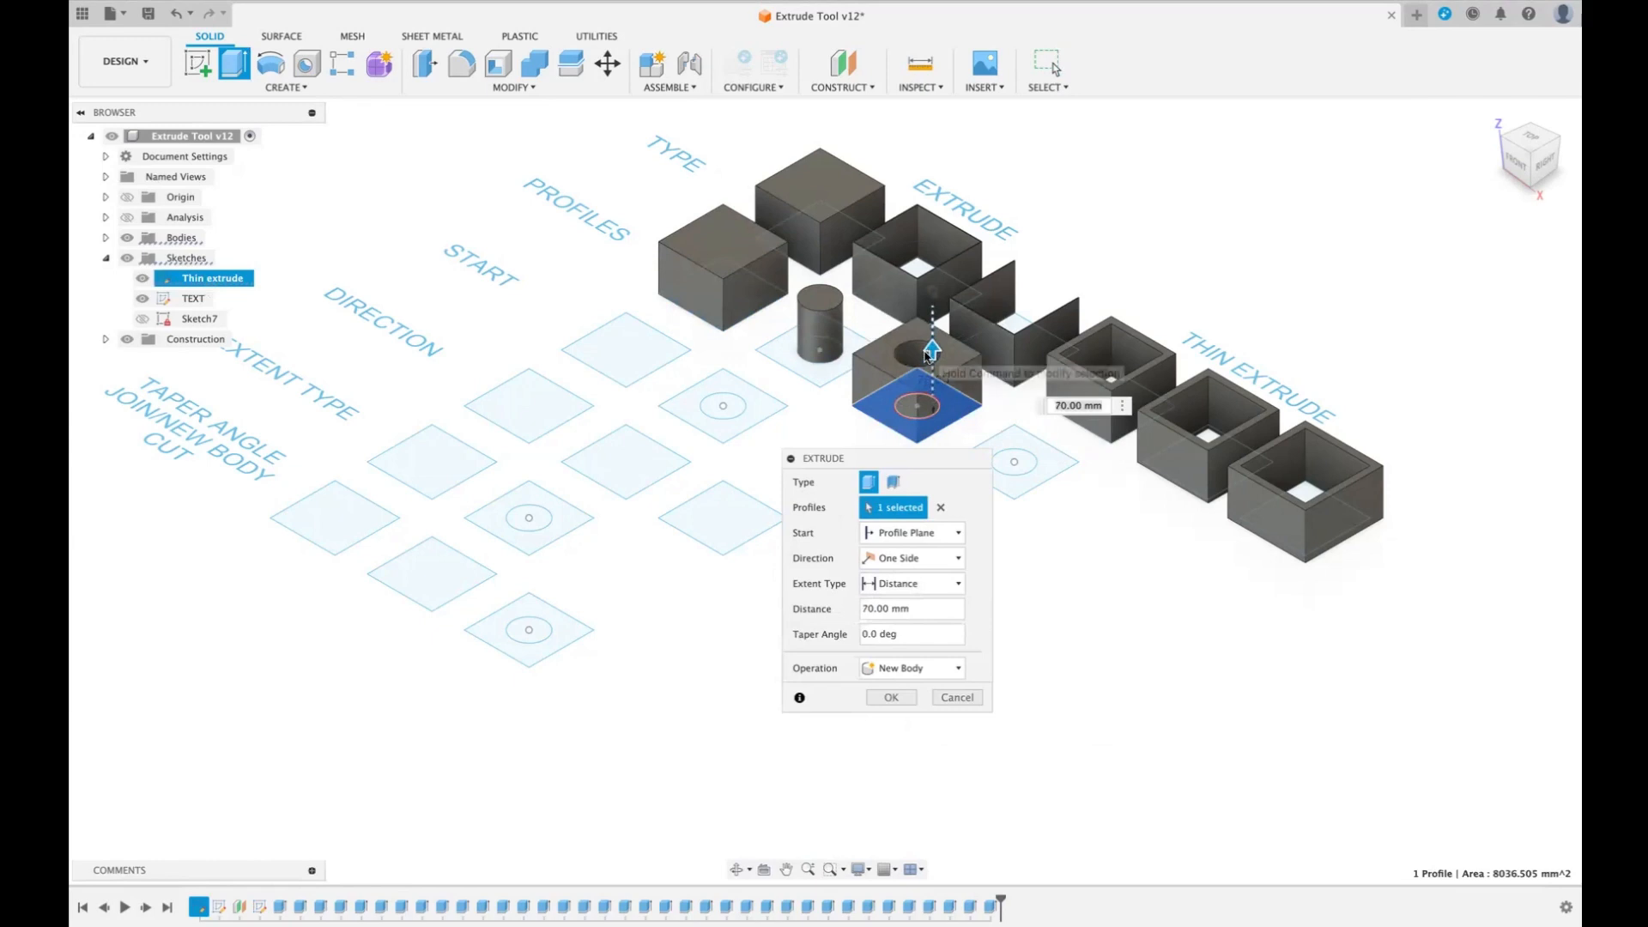
left_click(892, 698)
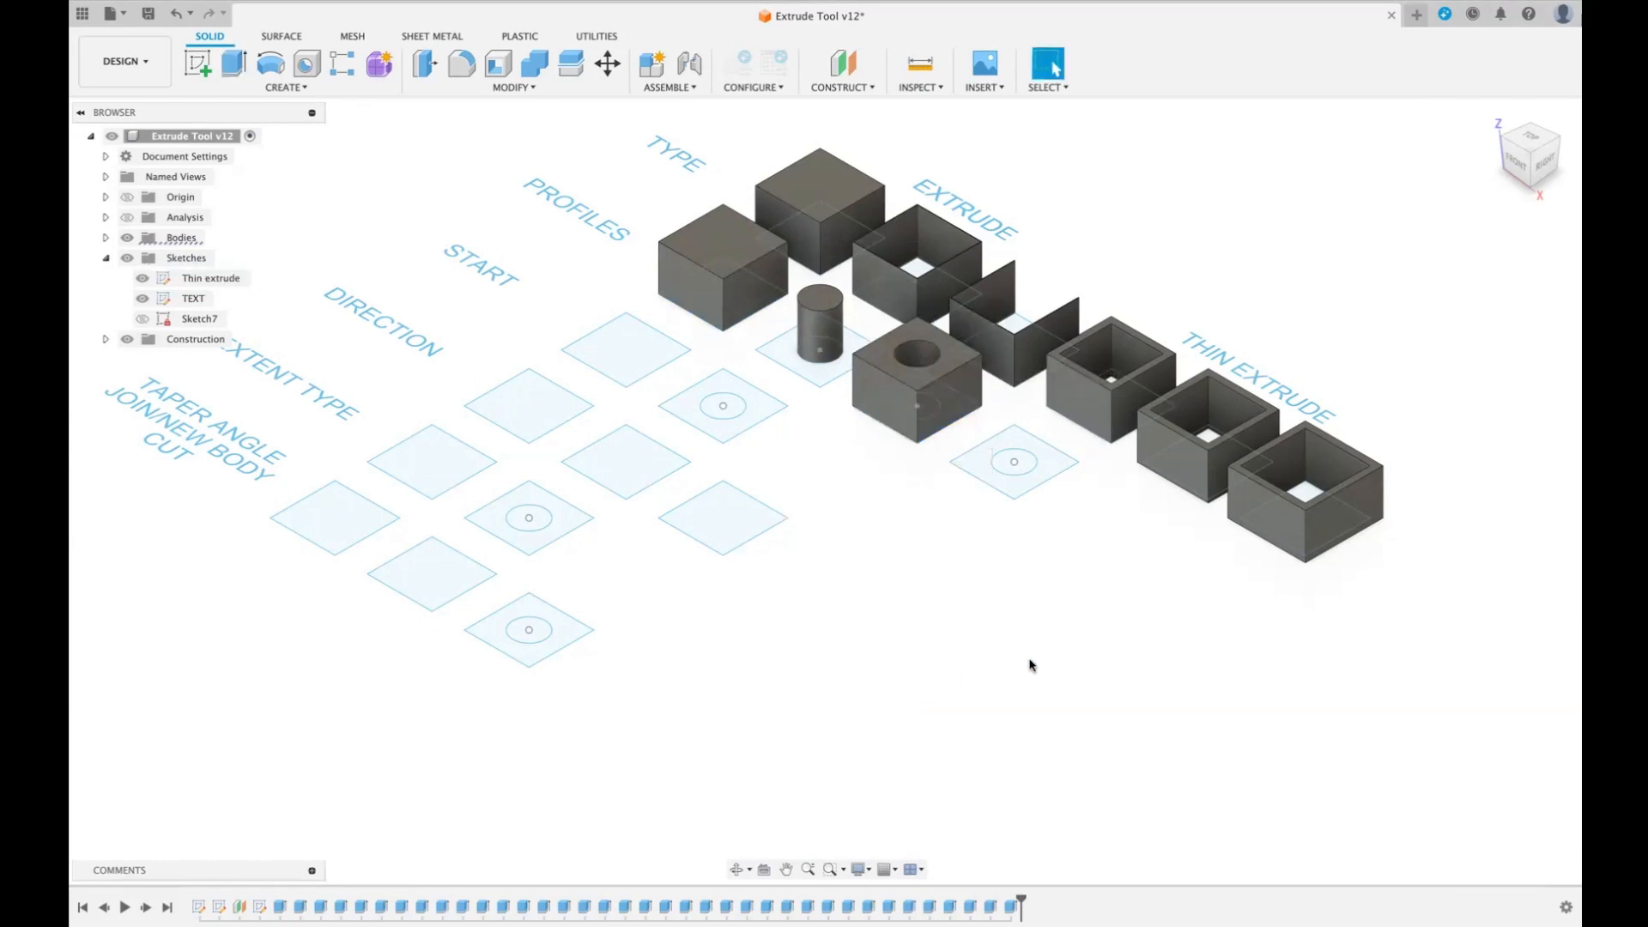
- Extrude both the outer area and the inner circle of the fourth PROFILES square together 70 mm upward as a new body
key("e")
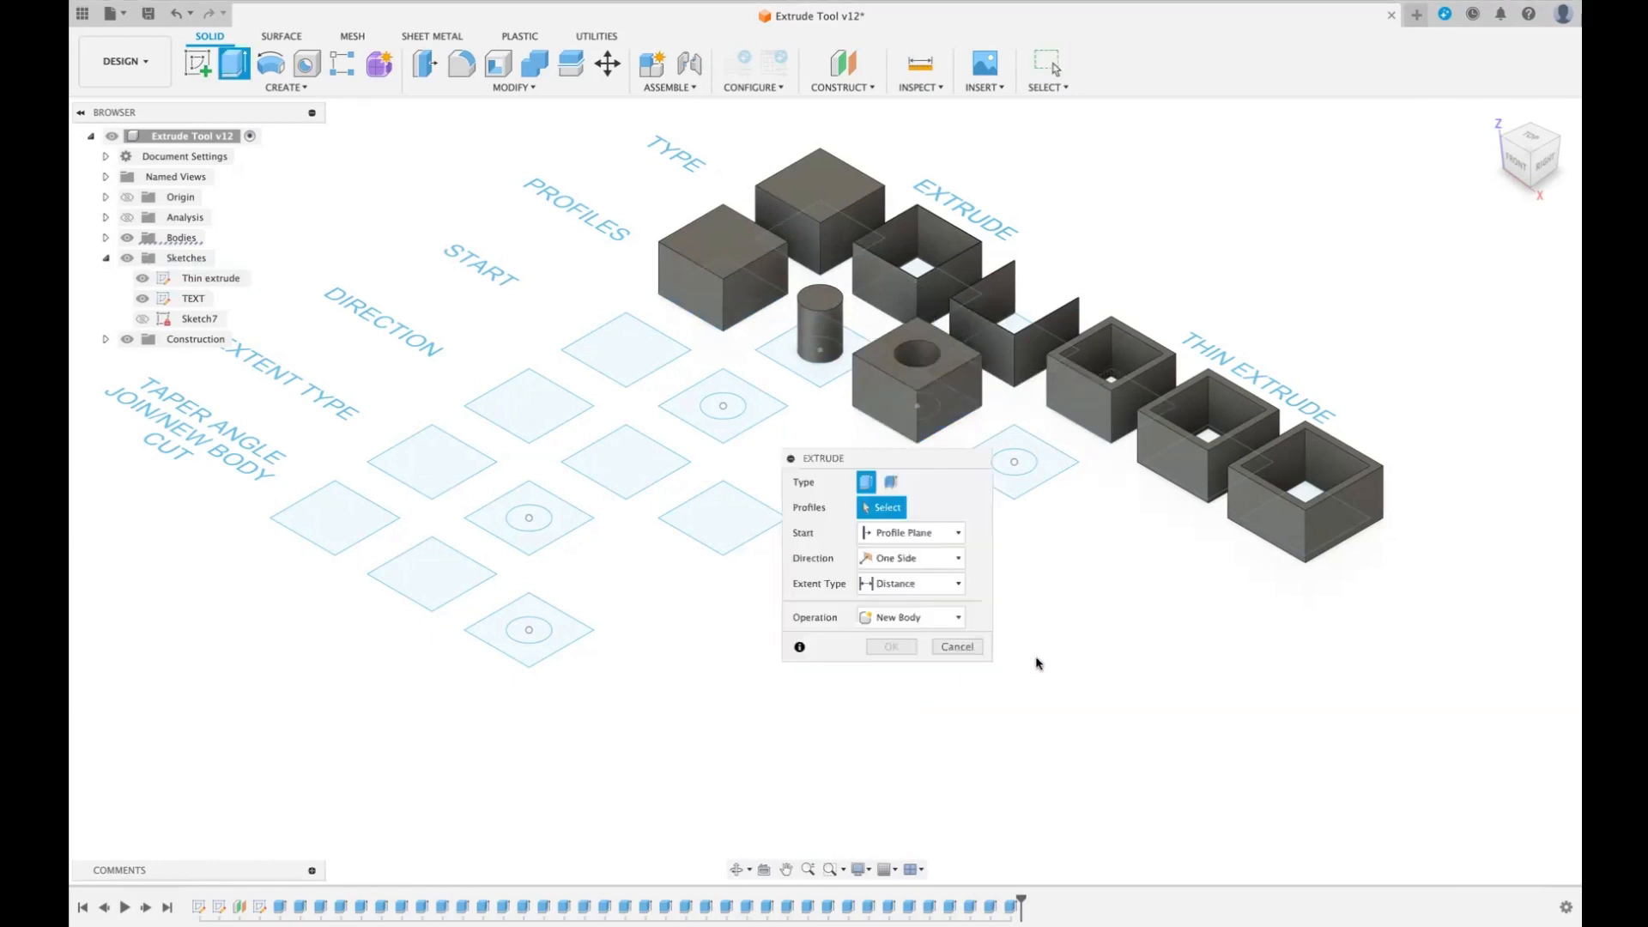
left_click(1020, 455)
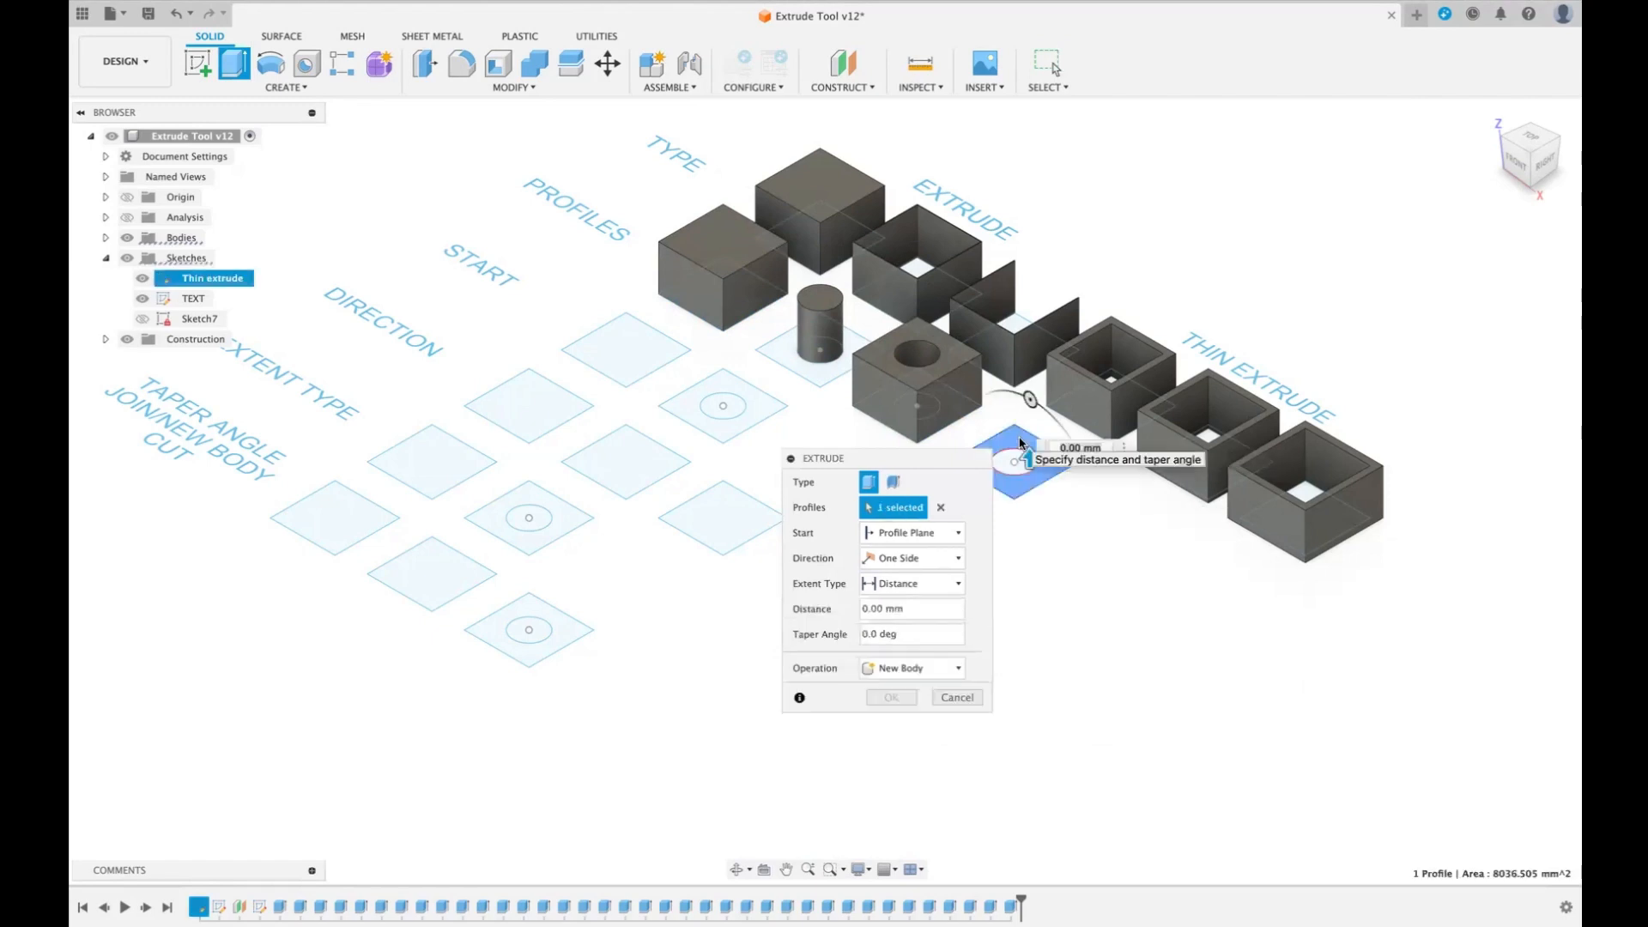
left_click(1004, 462)
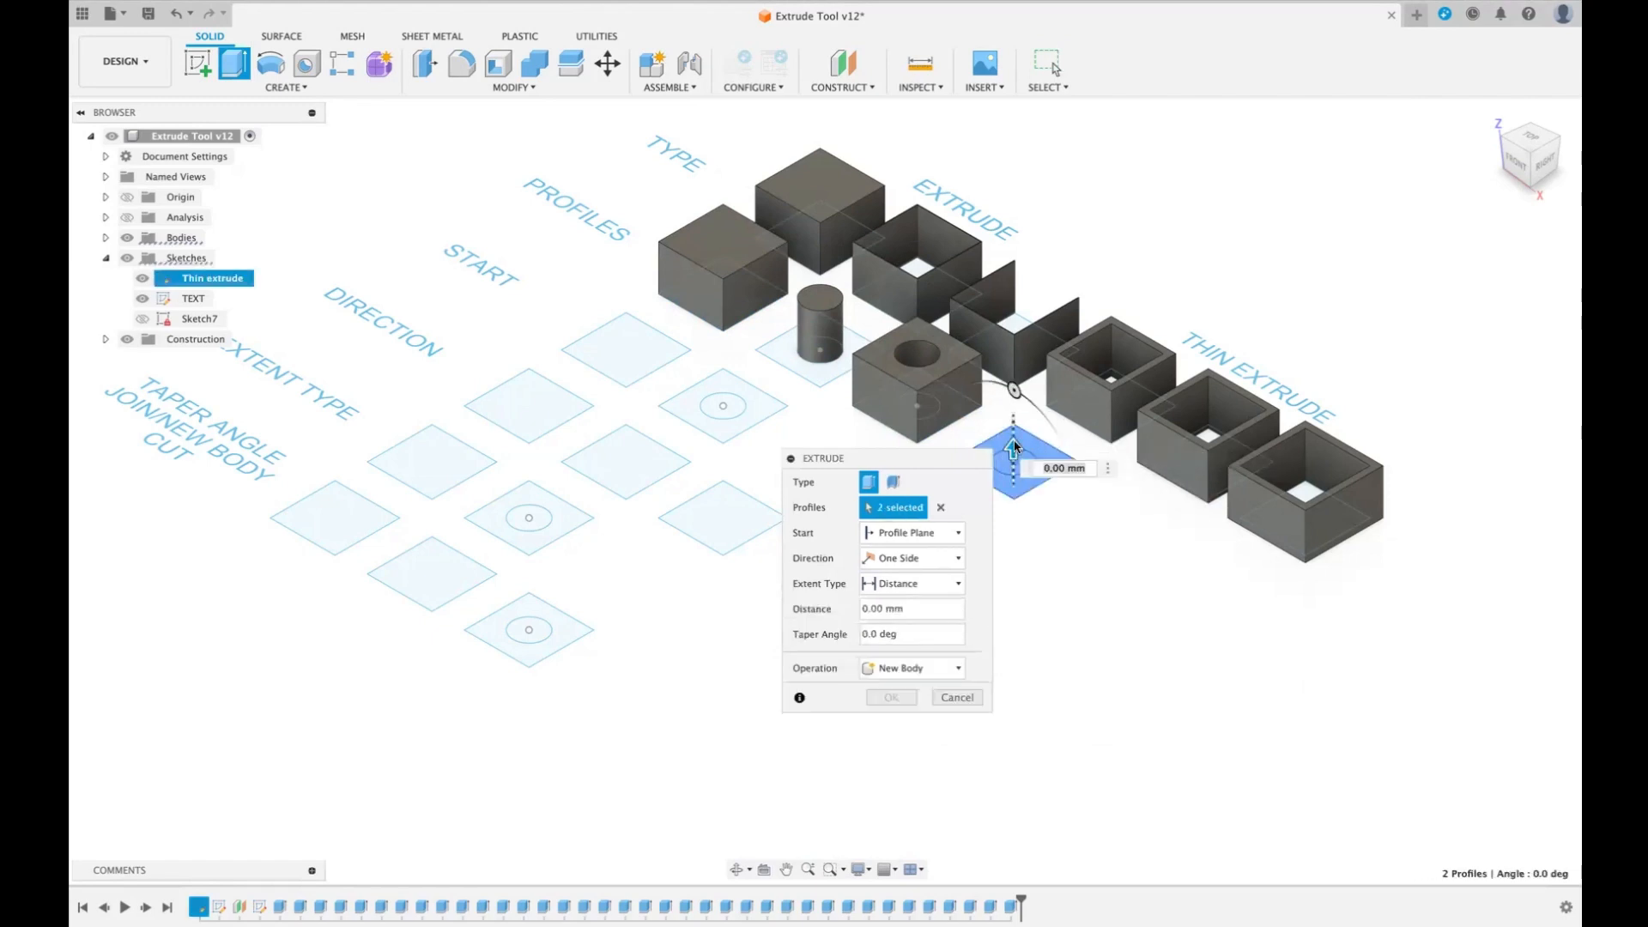
left_click_drag(1013, 444, 1013, 396)
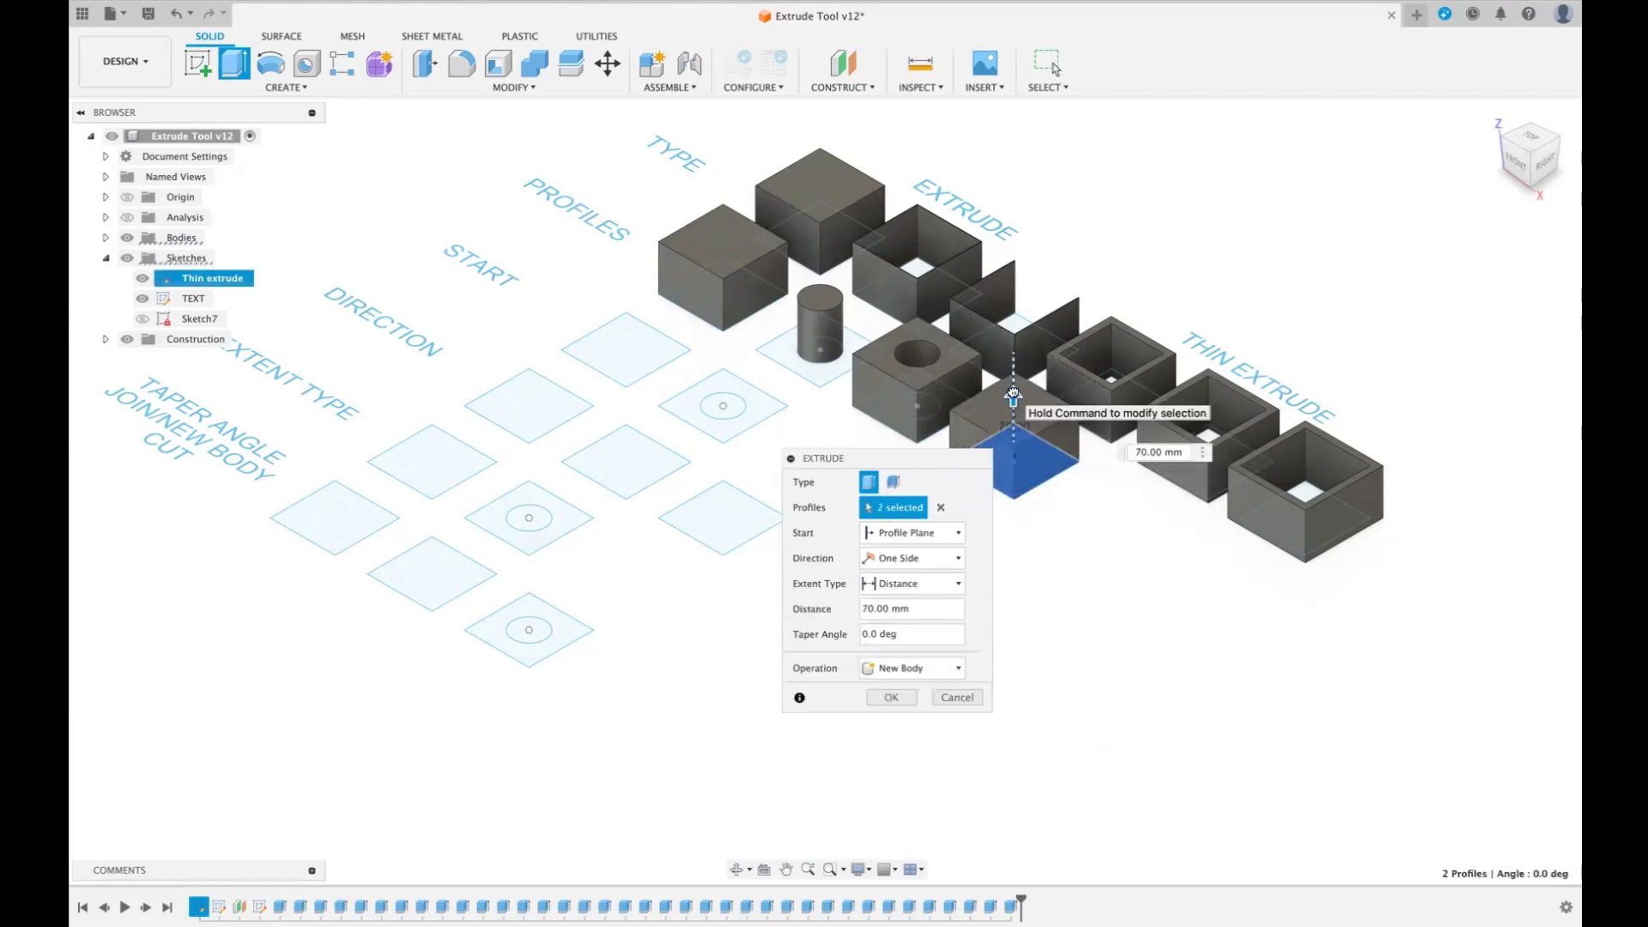
left_click(888, 699)
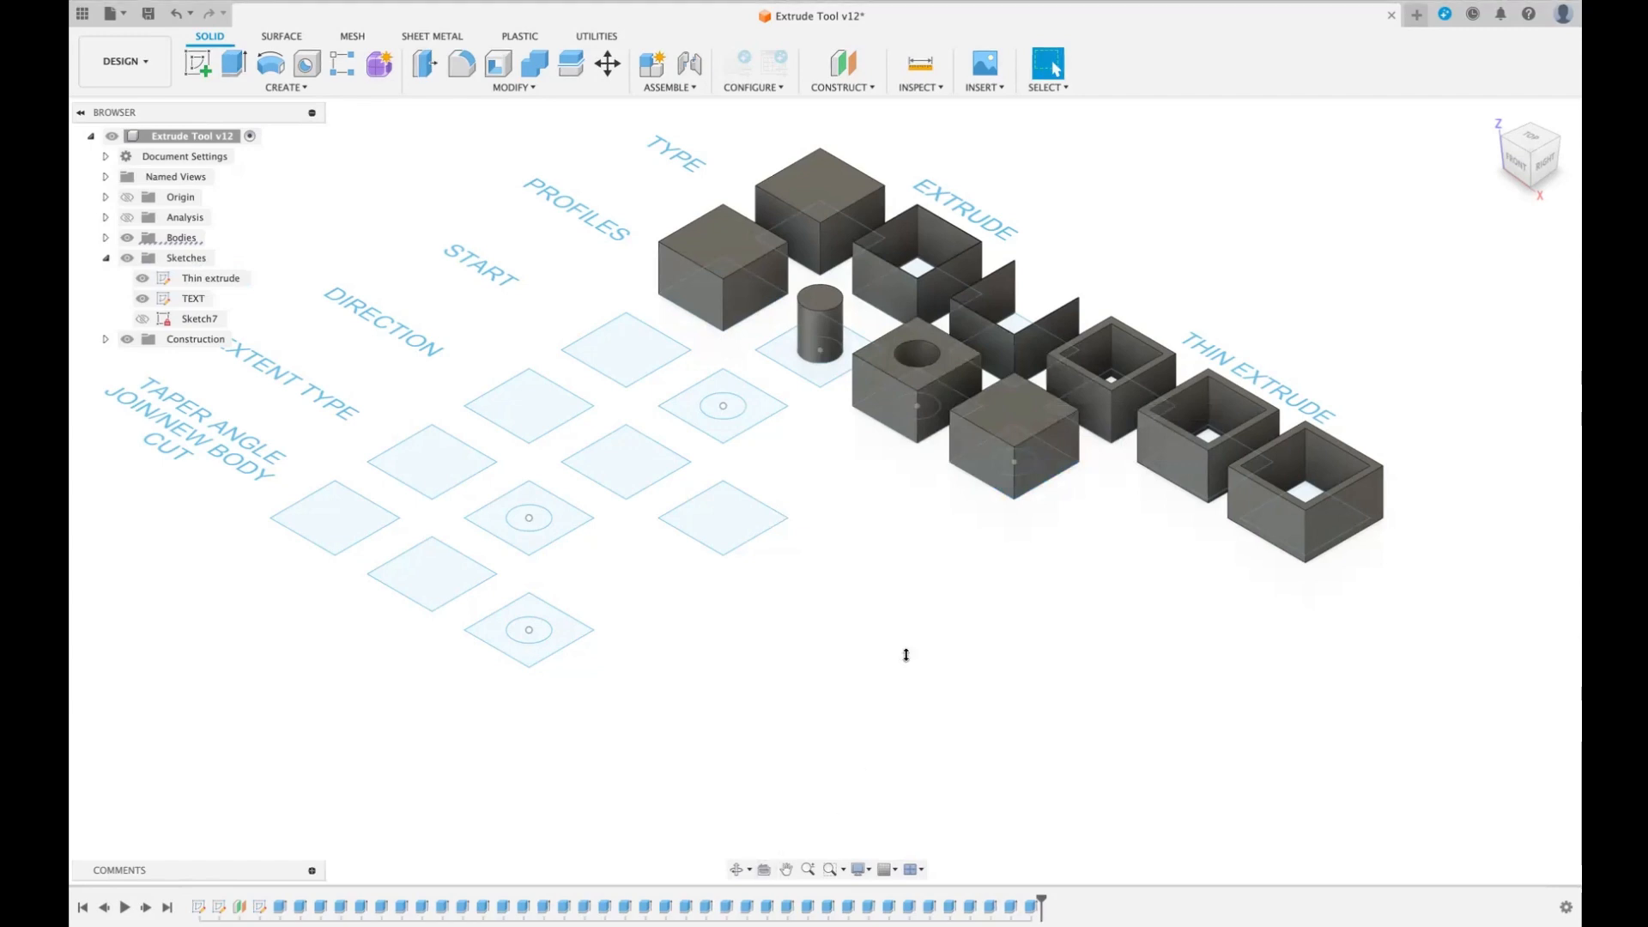
- Extrude the first START square 70 mm upward from its profile plane as a new body
key("e")
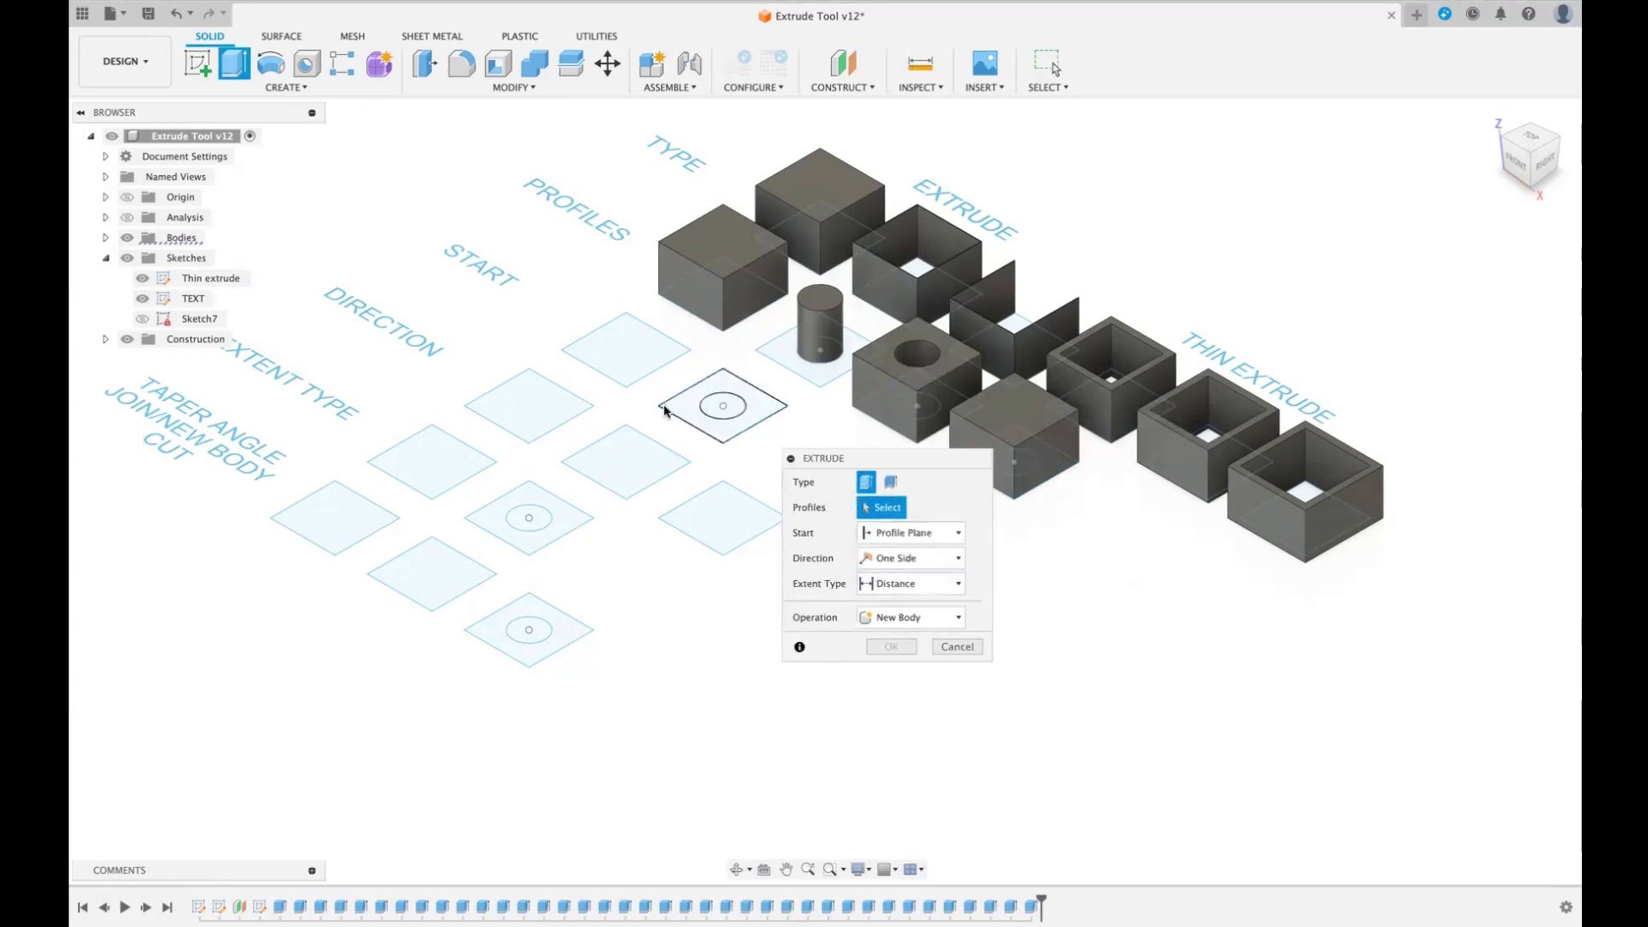
left_click(626, 348)
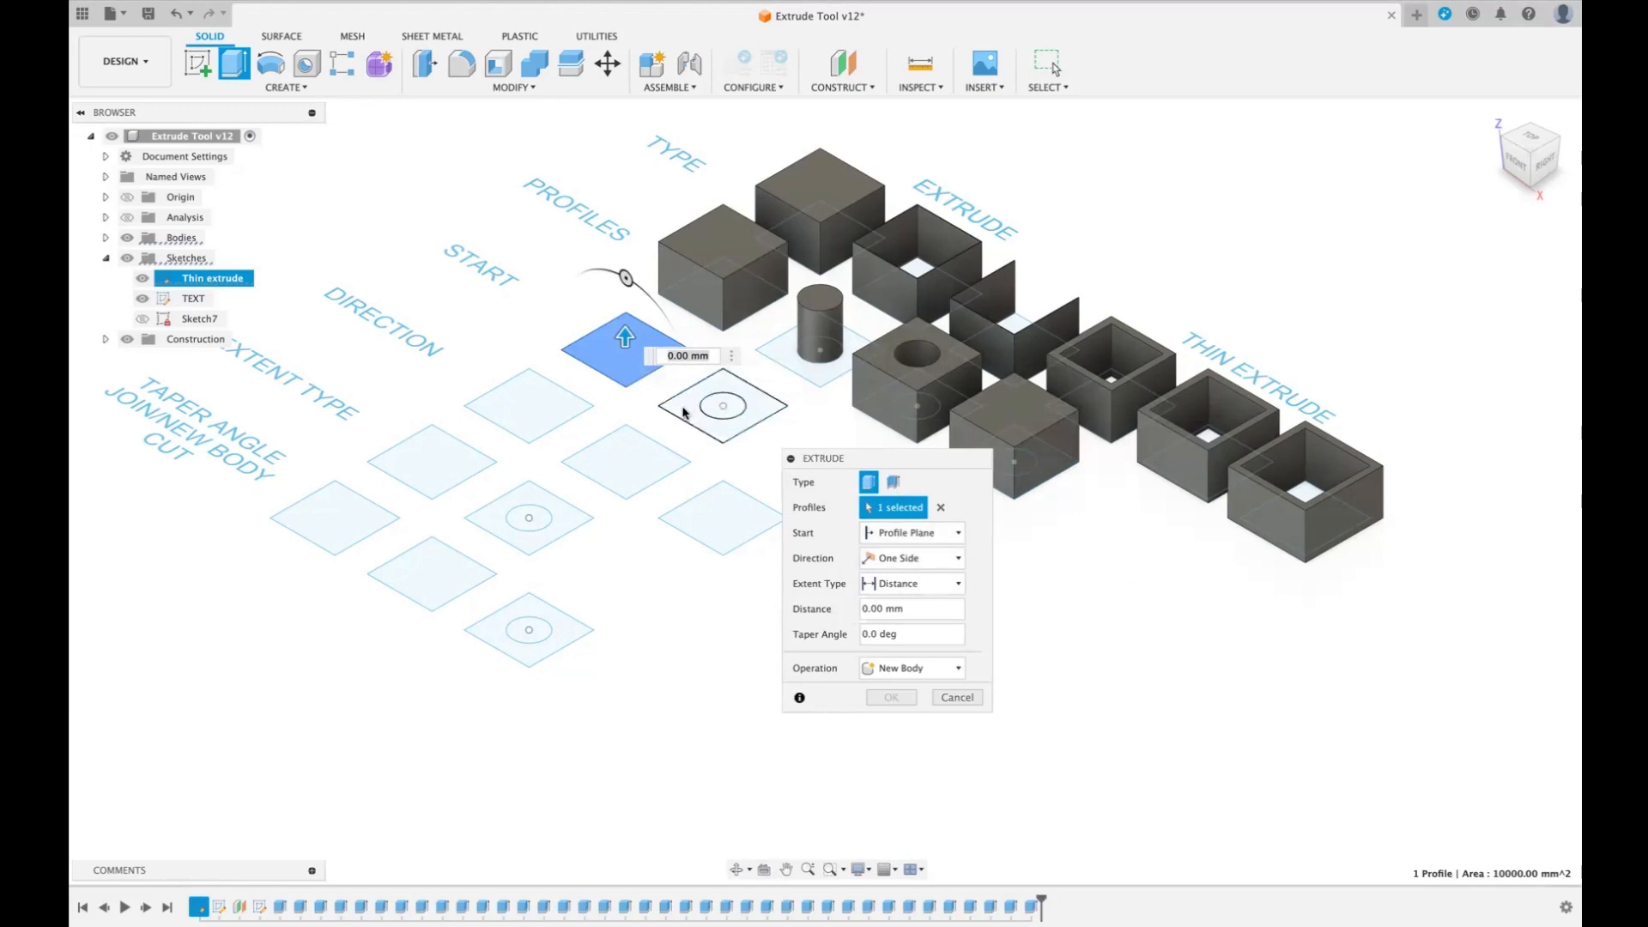
left_click_drag(624, 336, 624, 288)
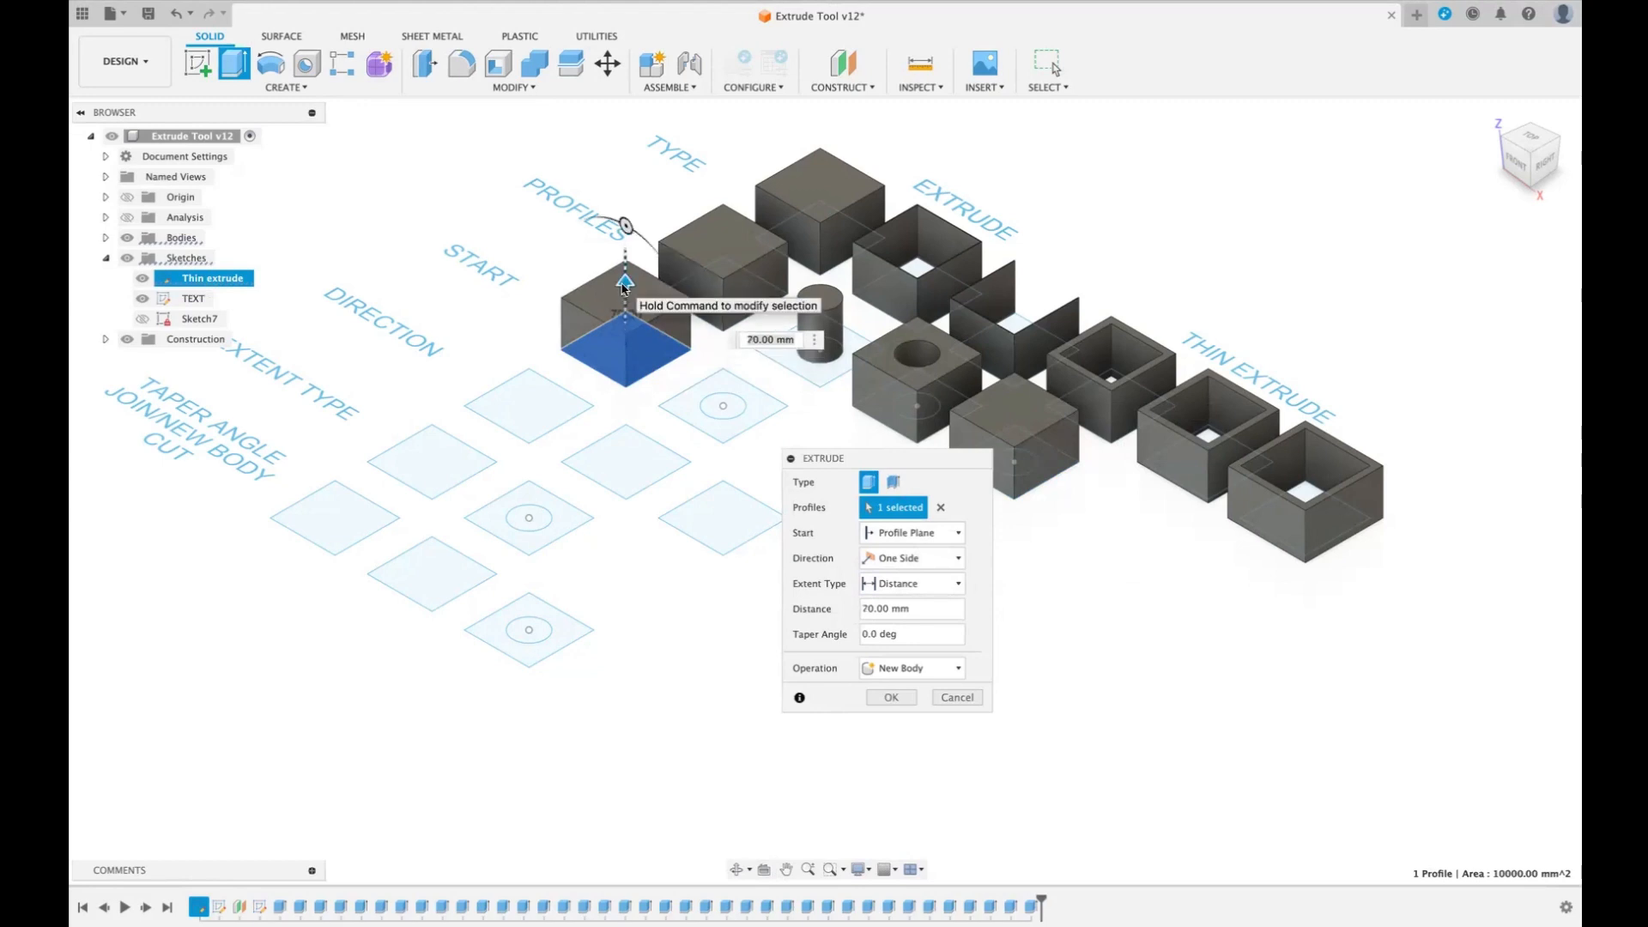
left_click(1054, 68)
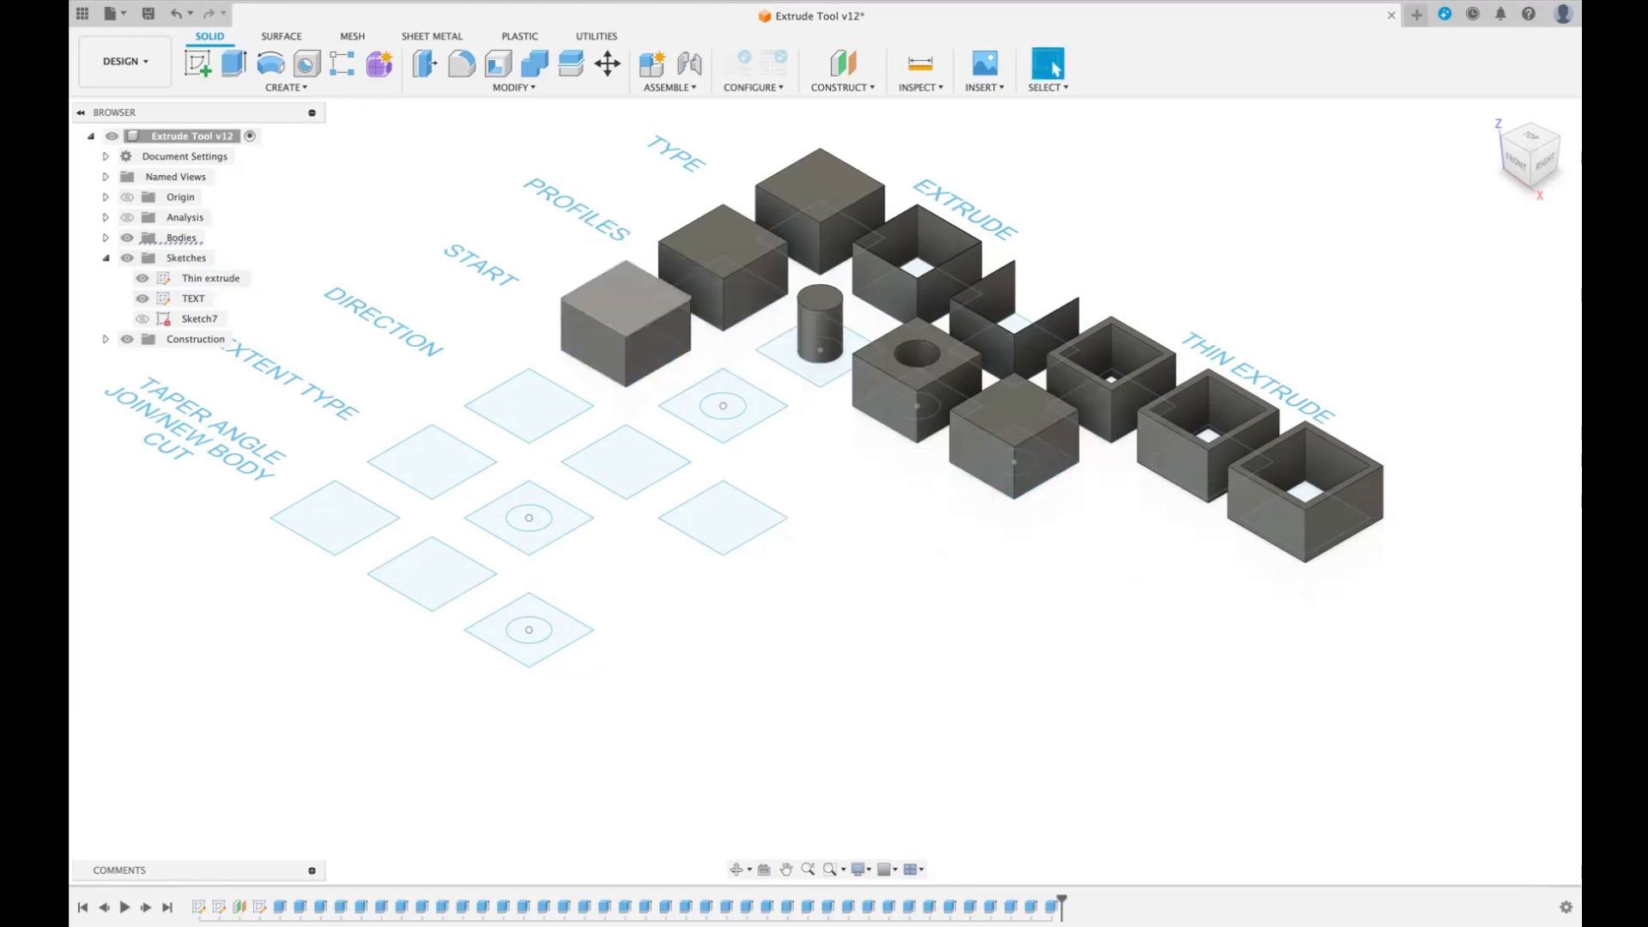
- Extrude the area around the circle in the second START square 70 mm as a new body, starting from a 70 mm offset
key("e")
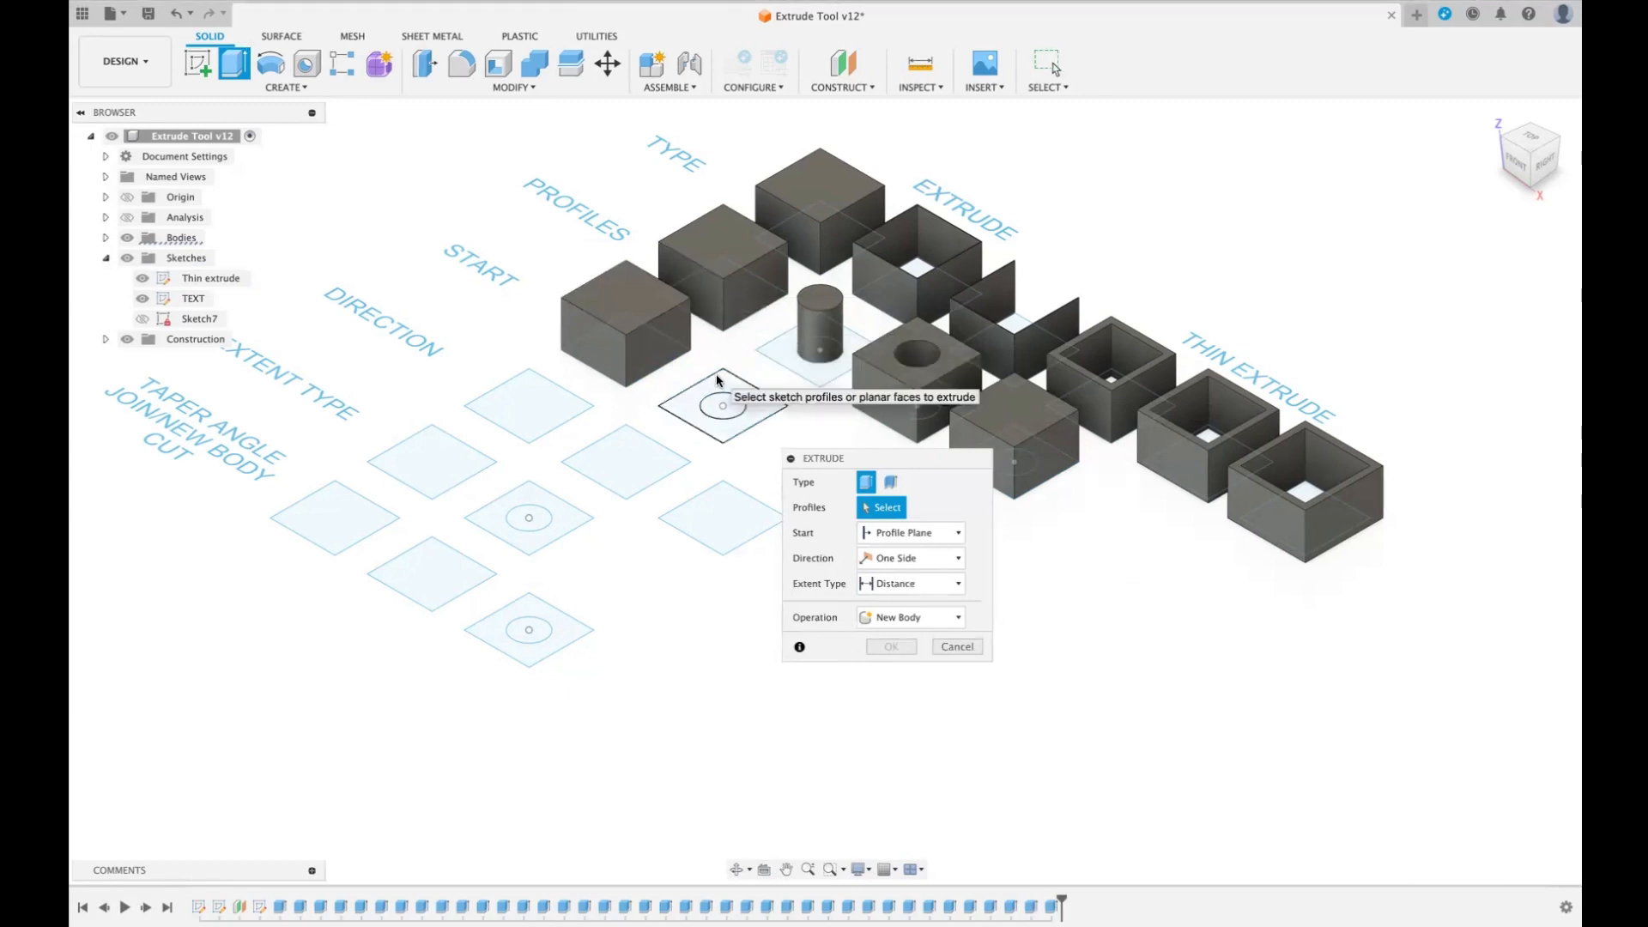
left_click(718, 380)
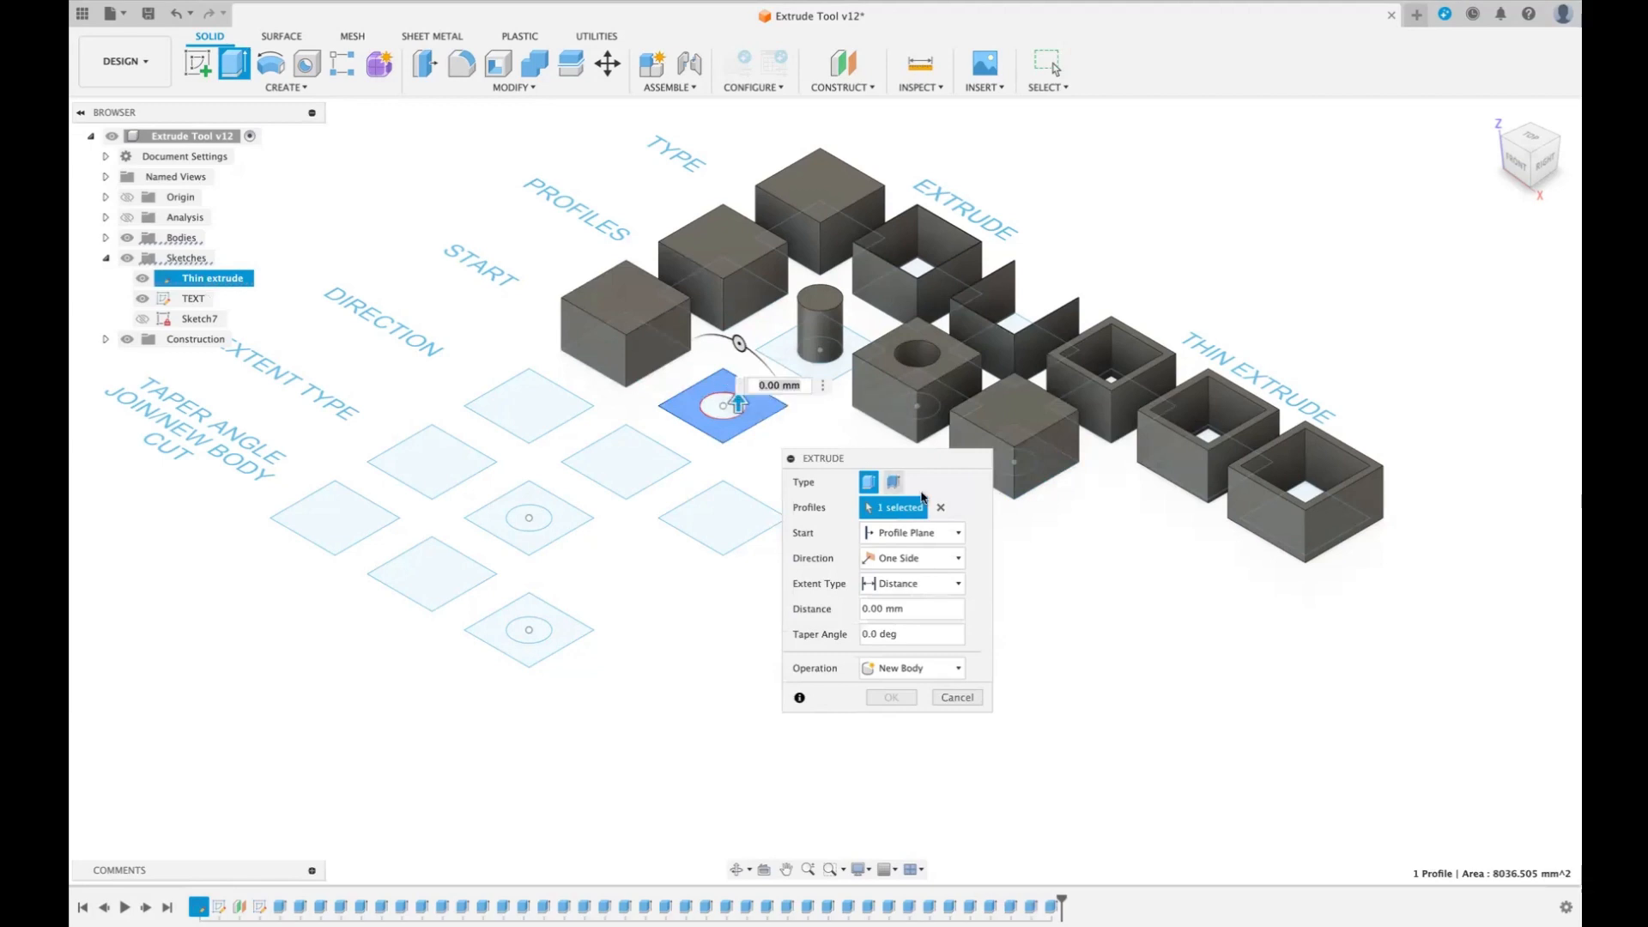
left_click(959, 531)
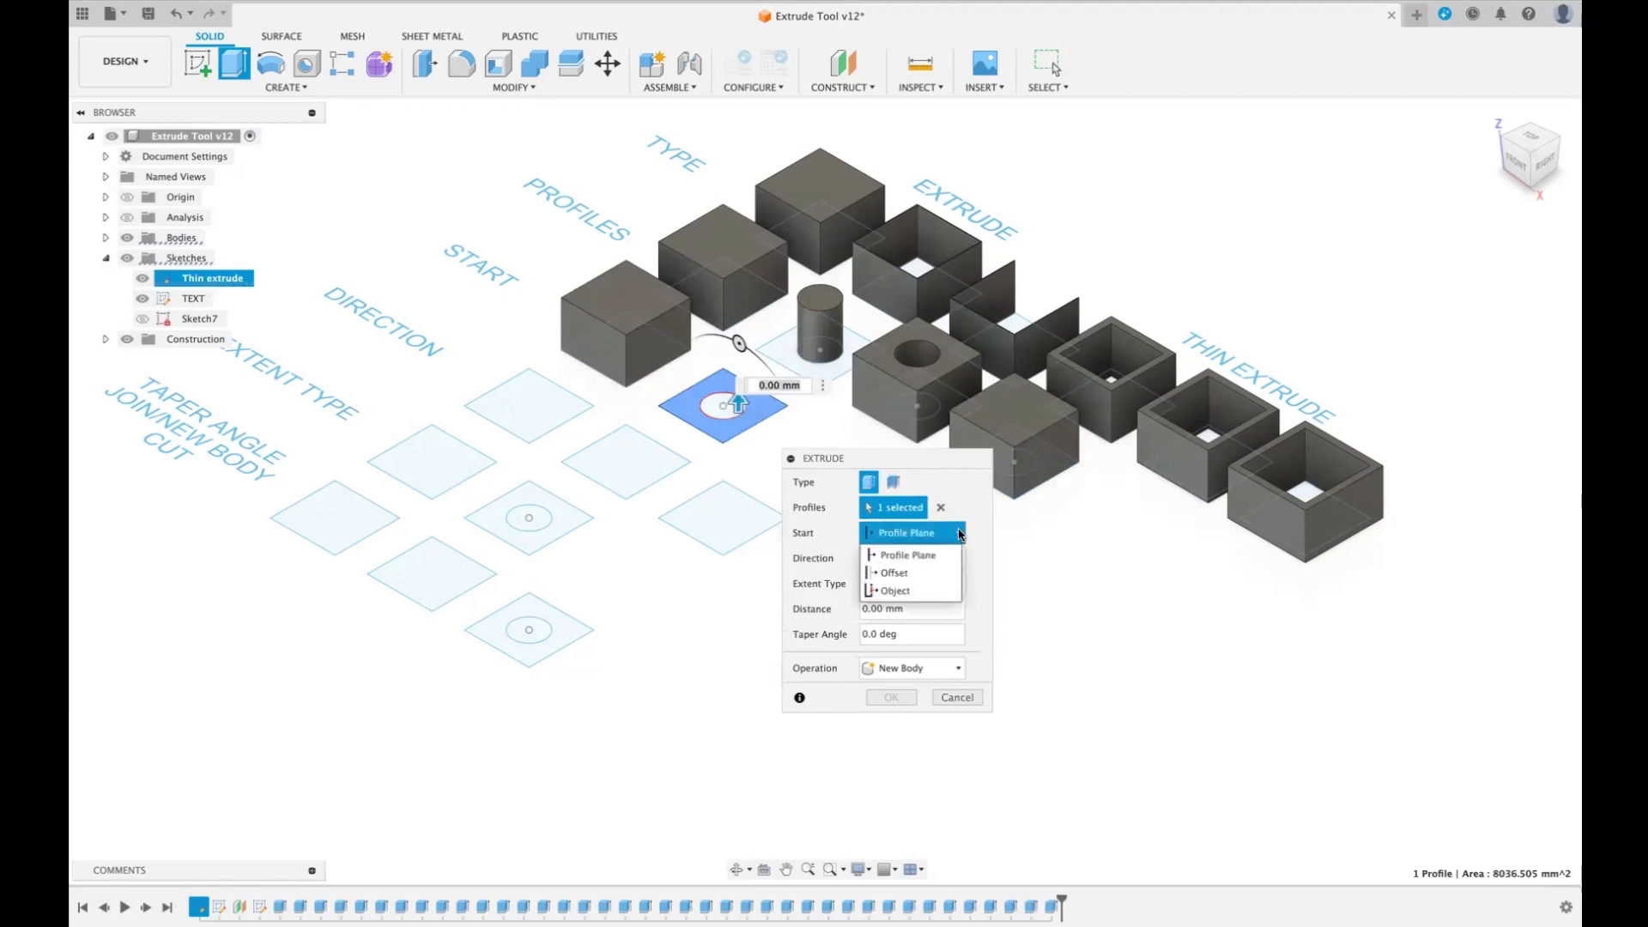
left_click(901, 572)
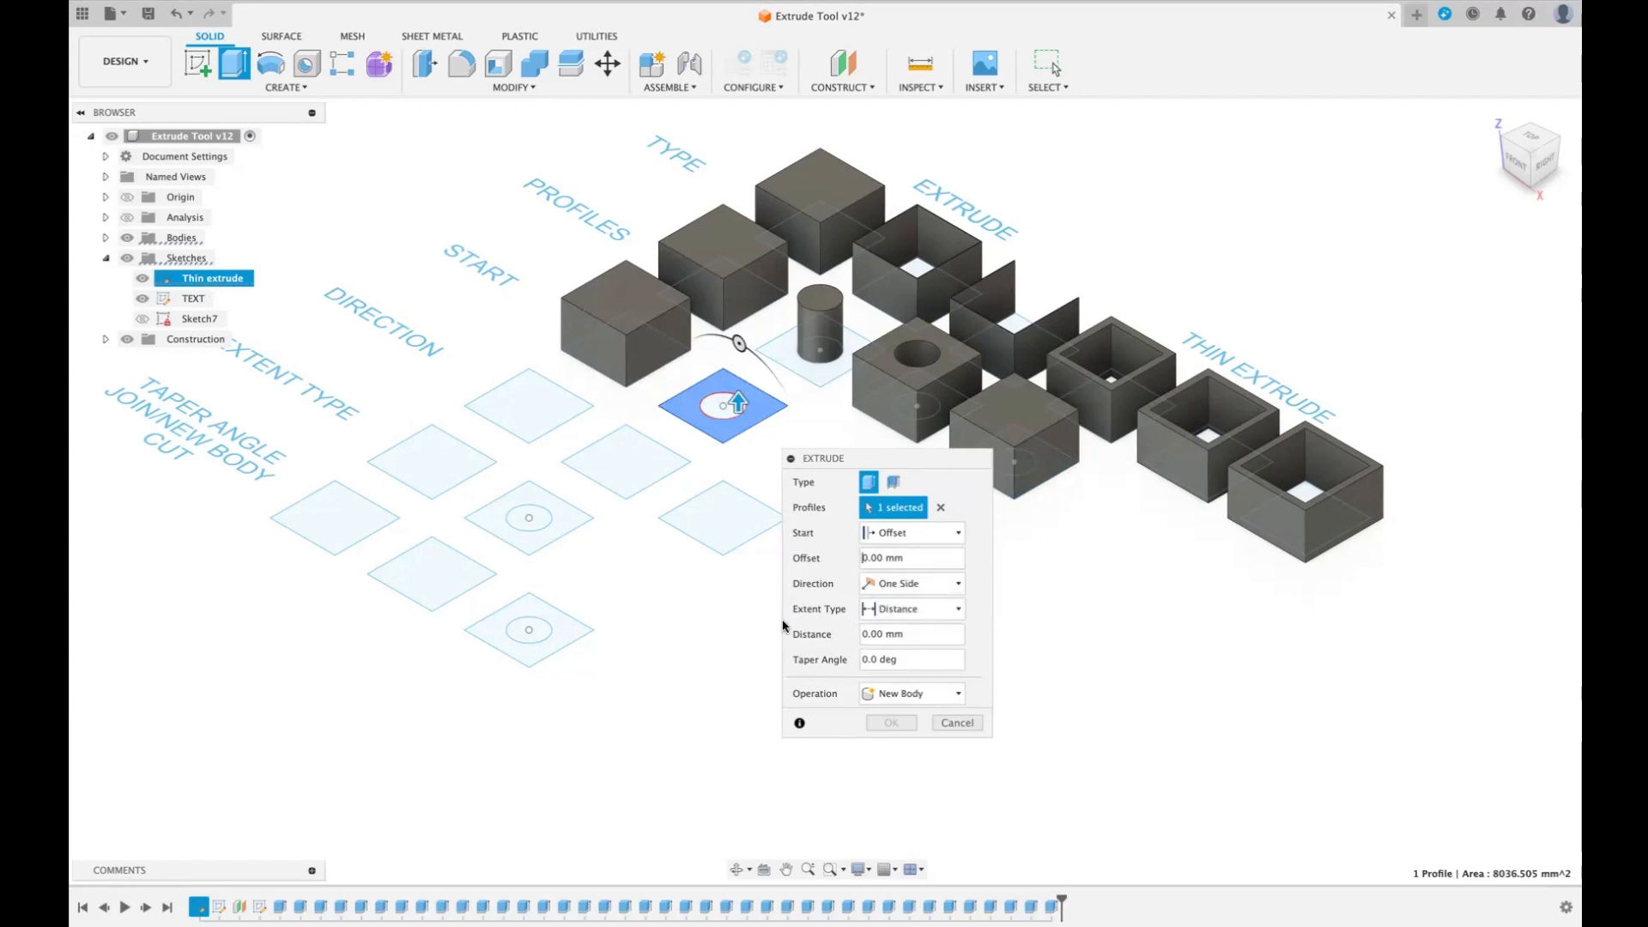
type("7")
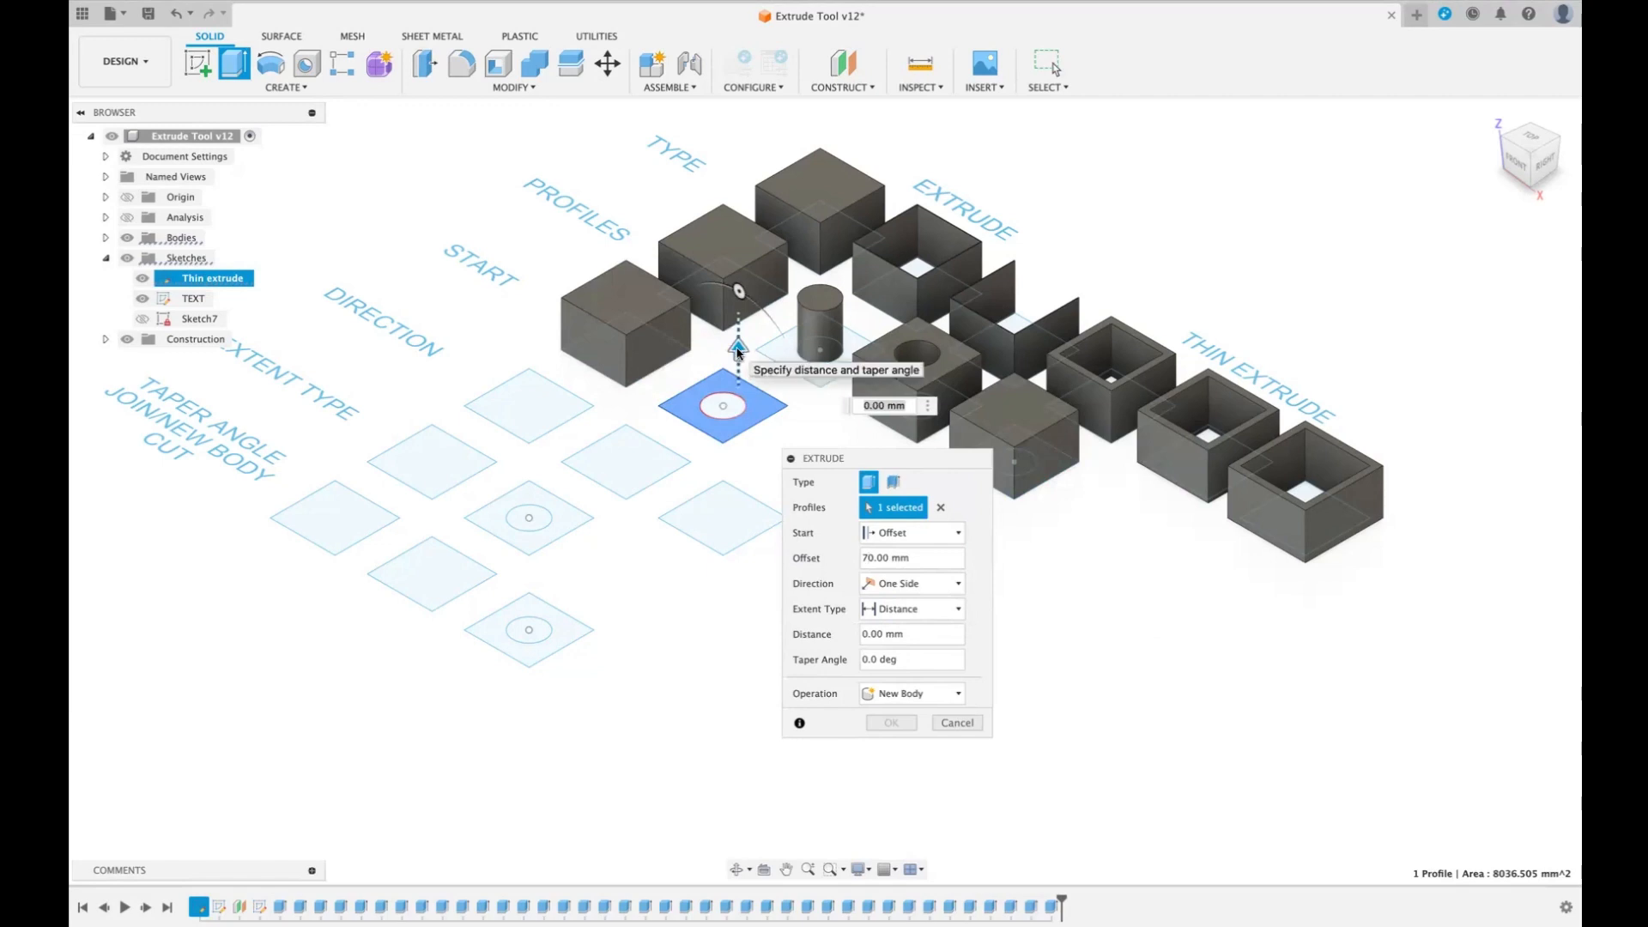
left_click_drag(737, 347, 737, 296)
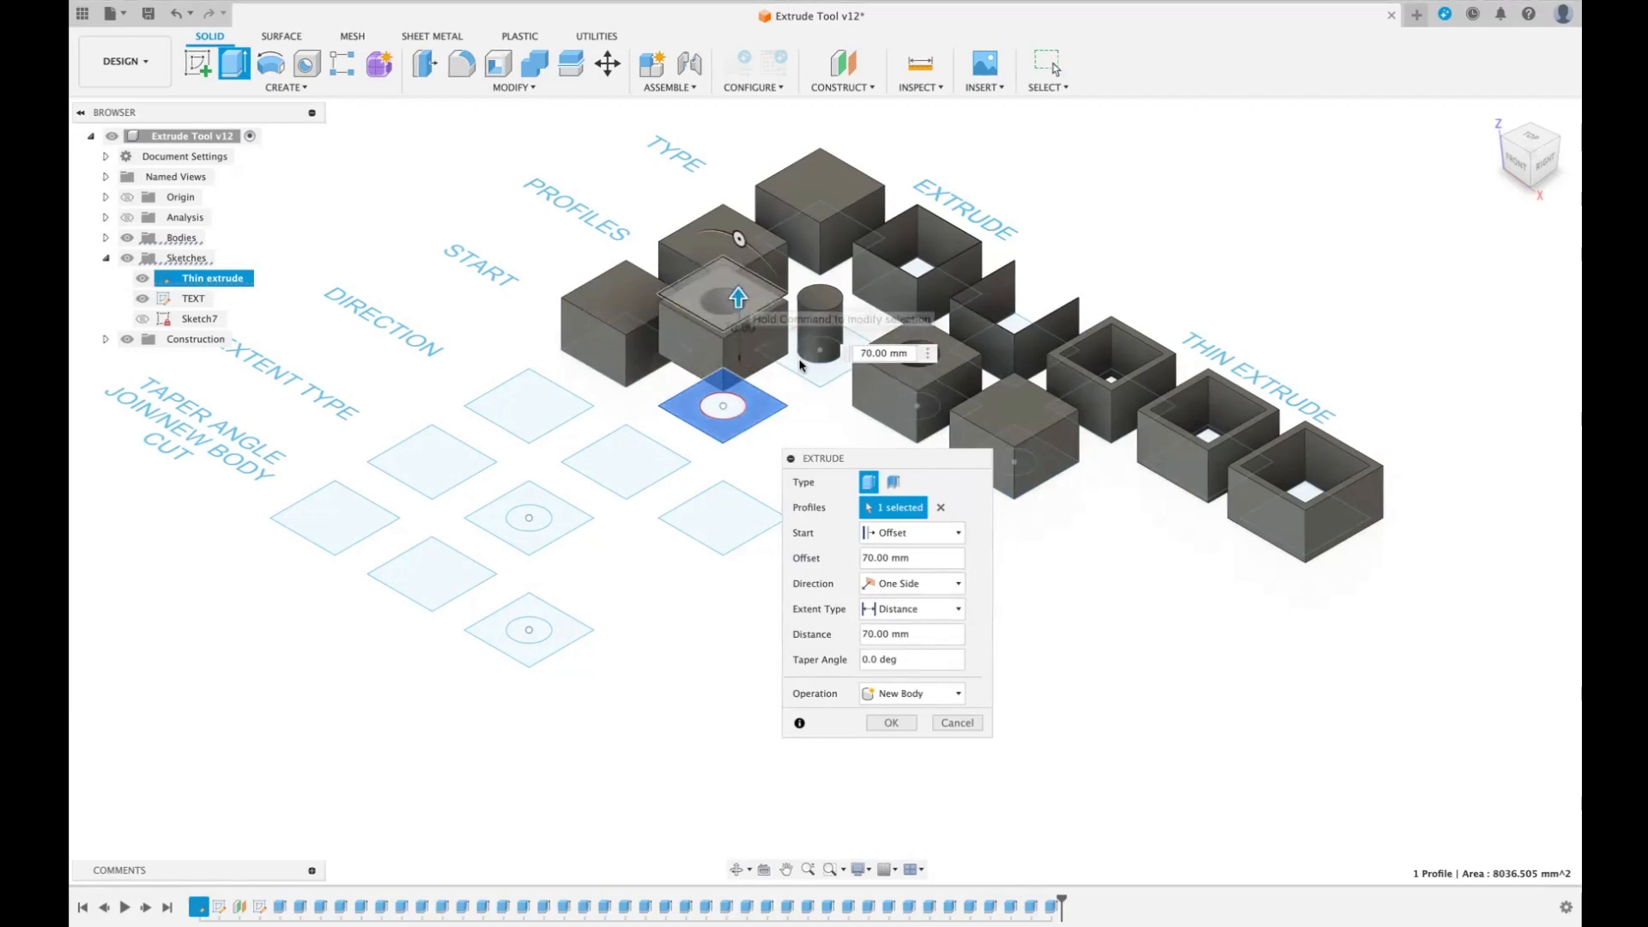
left_click(887, 724)
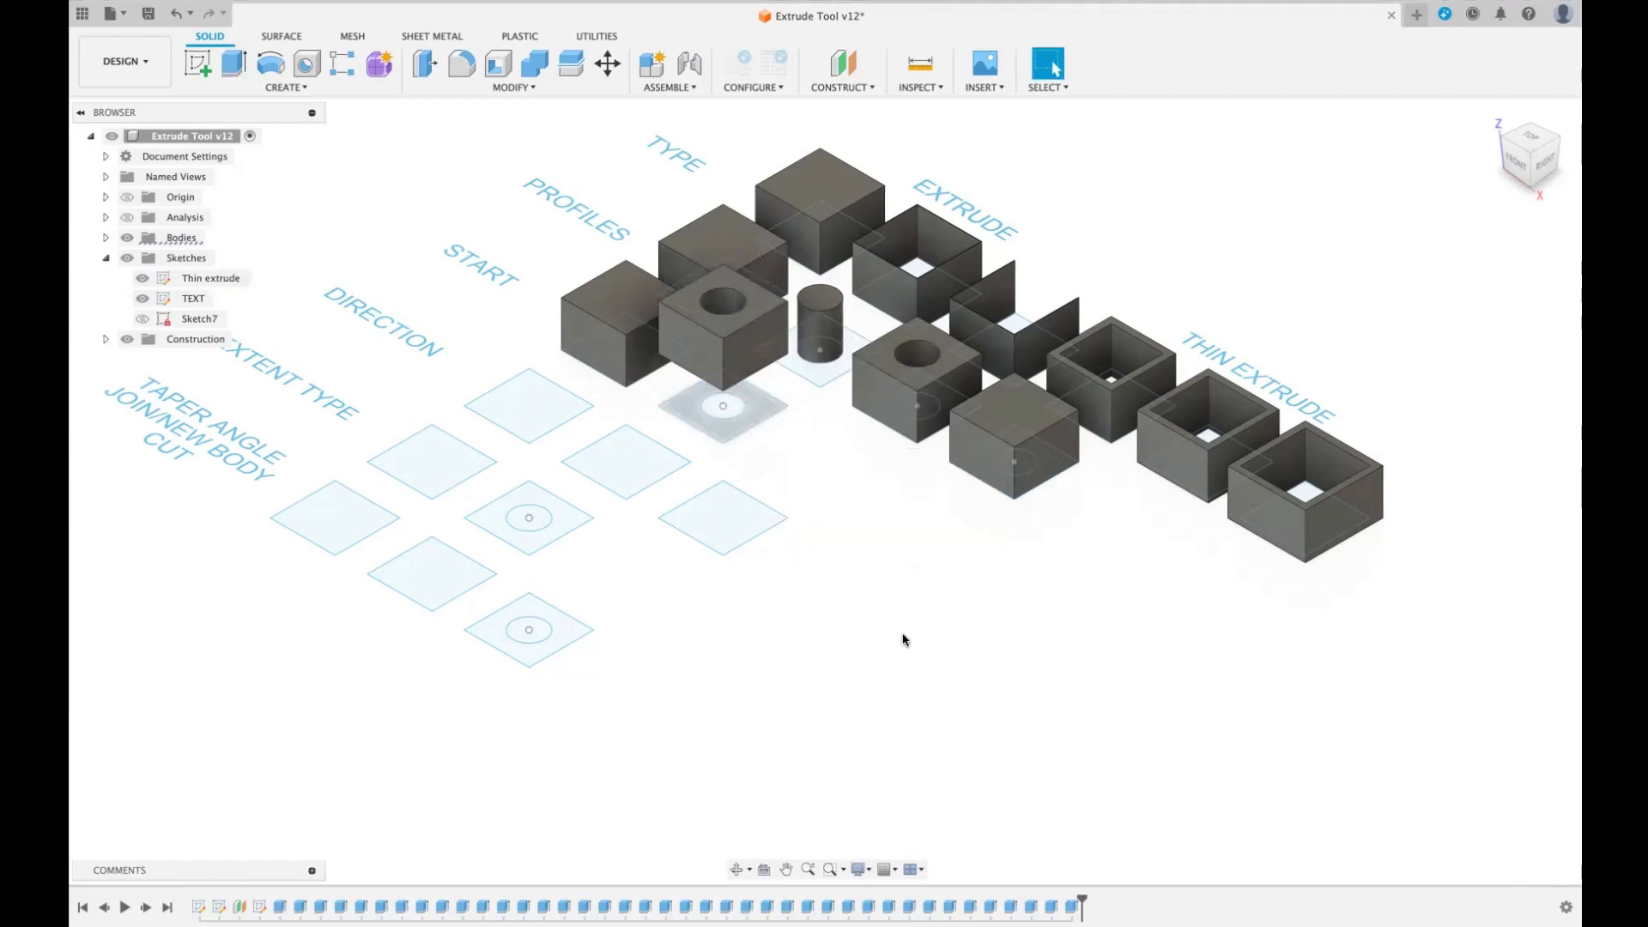
- Extrude the circle in the second START square 70 mm as a new body, using the top face of the box above it as start object
key("e")
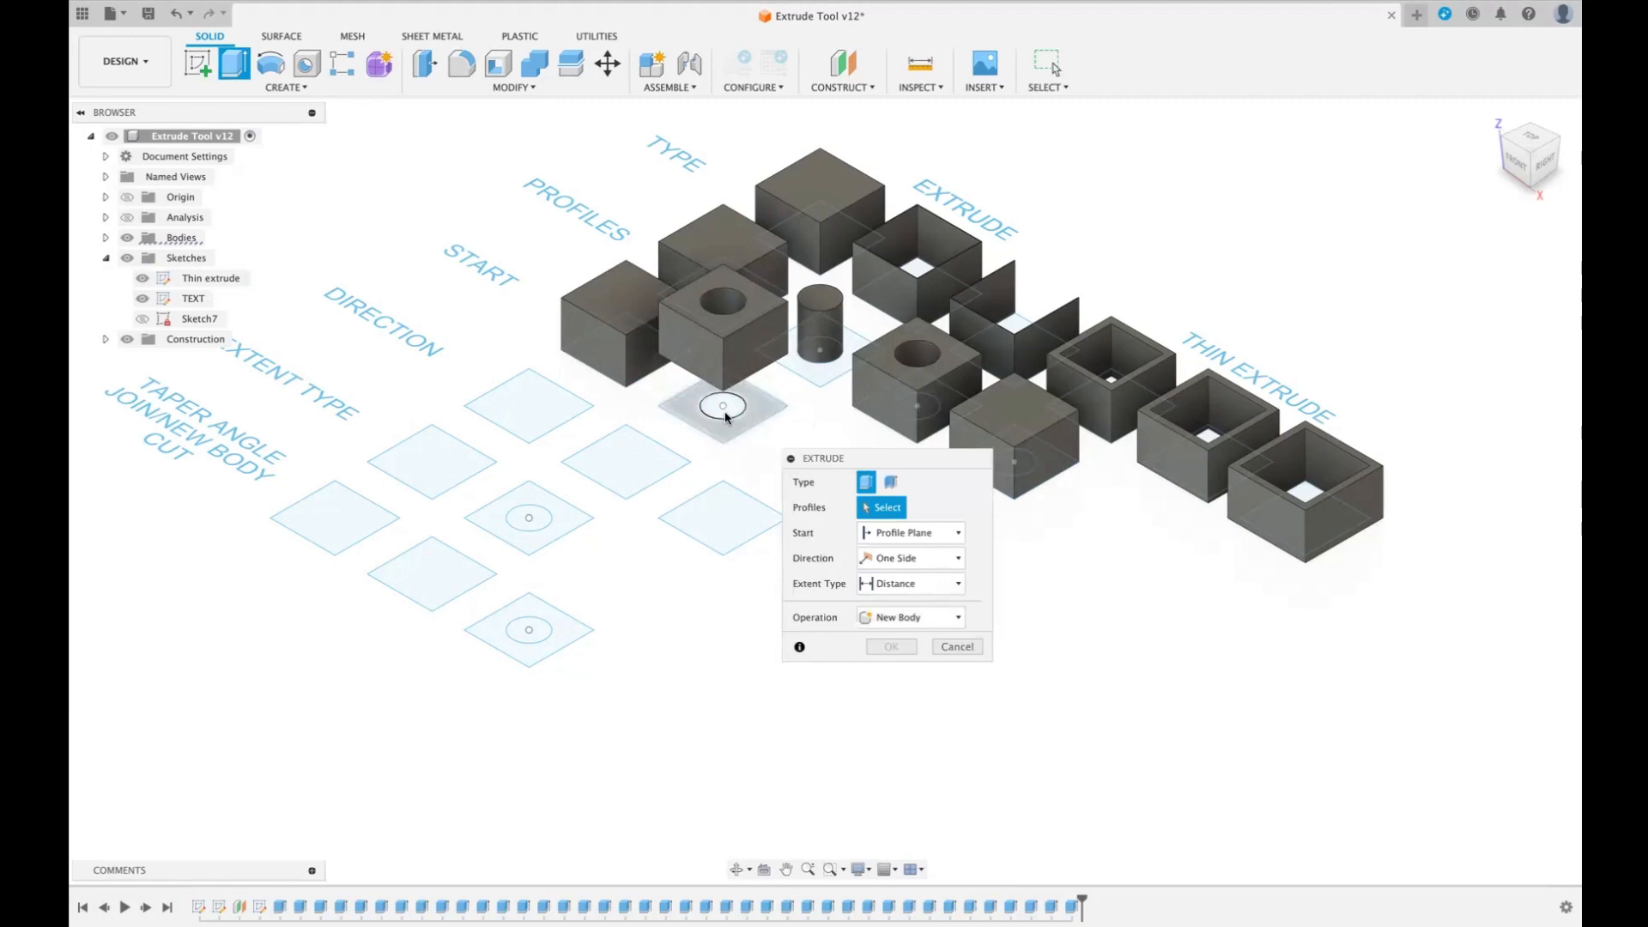
left_click(727, 433)
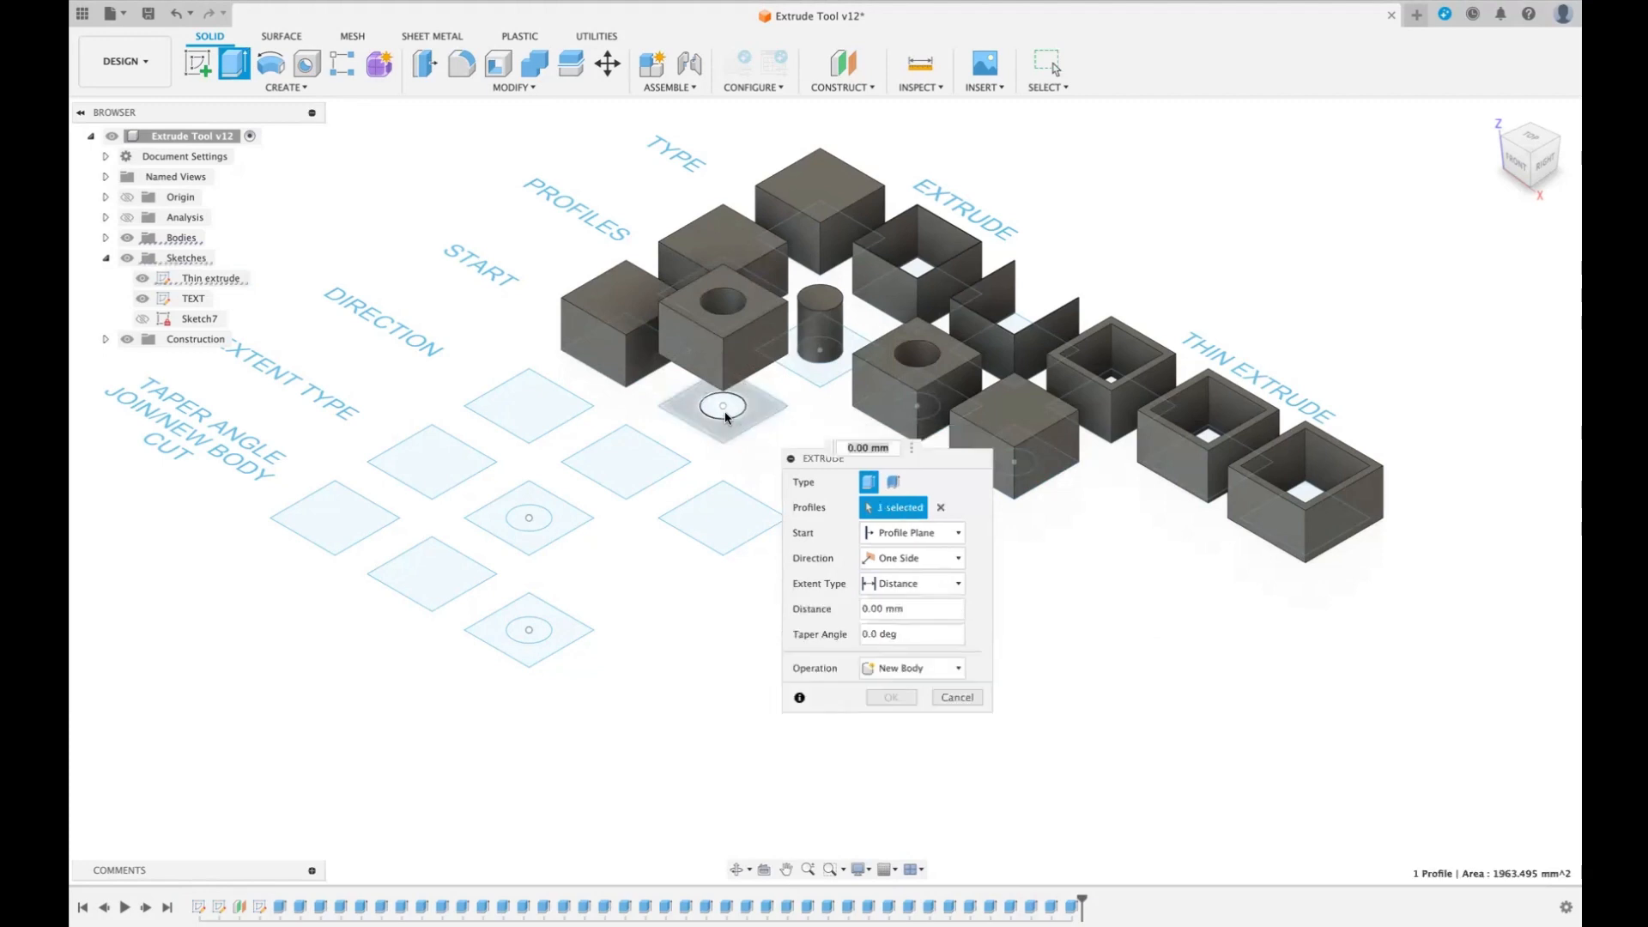
left_click(958, 534)
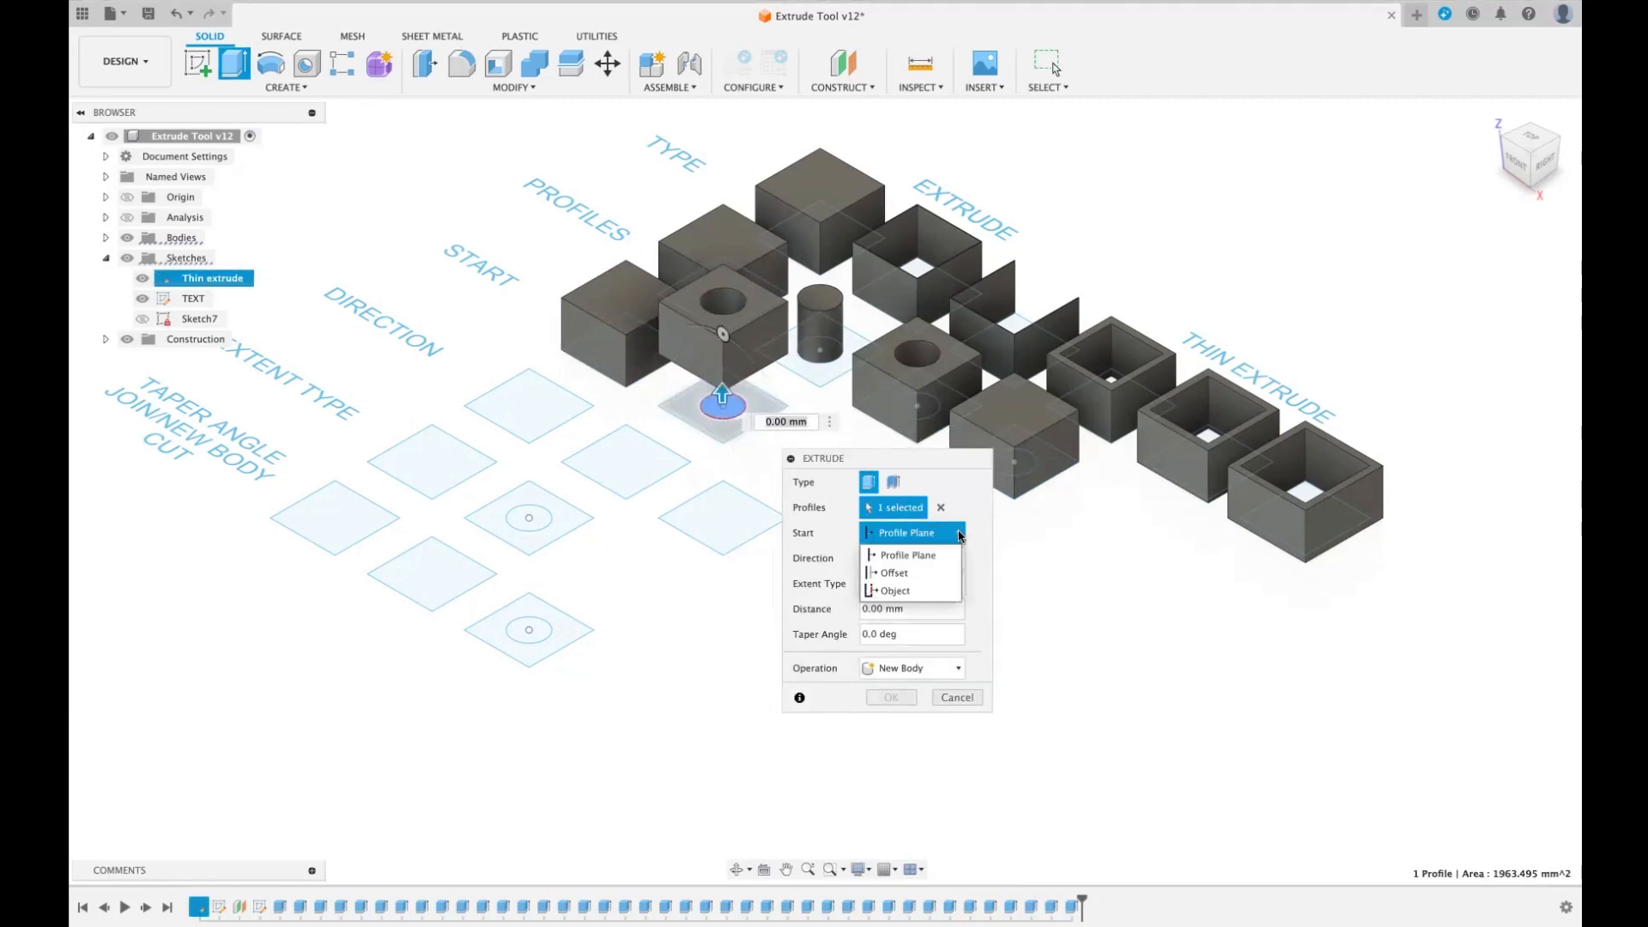
left_click(910, 599)
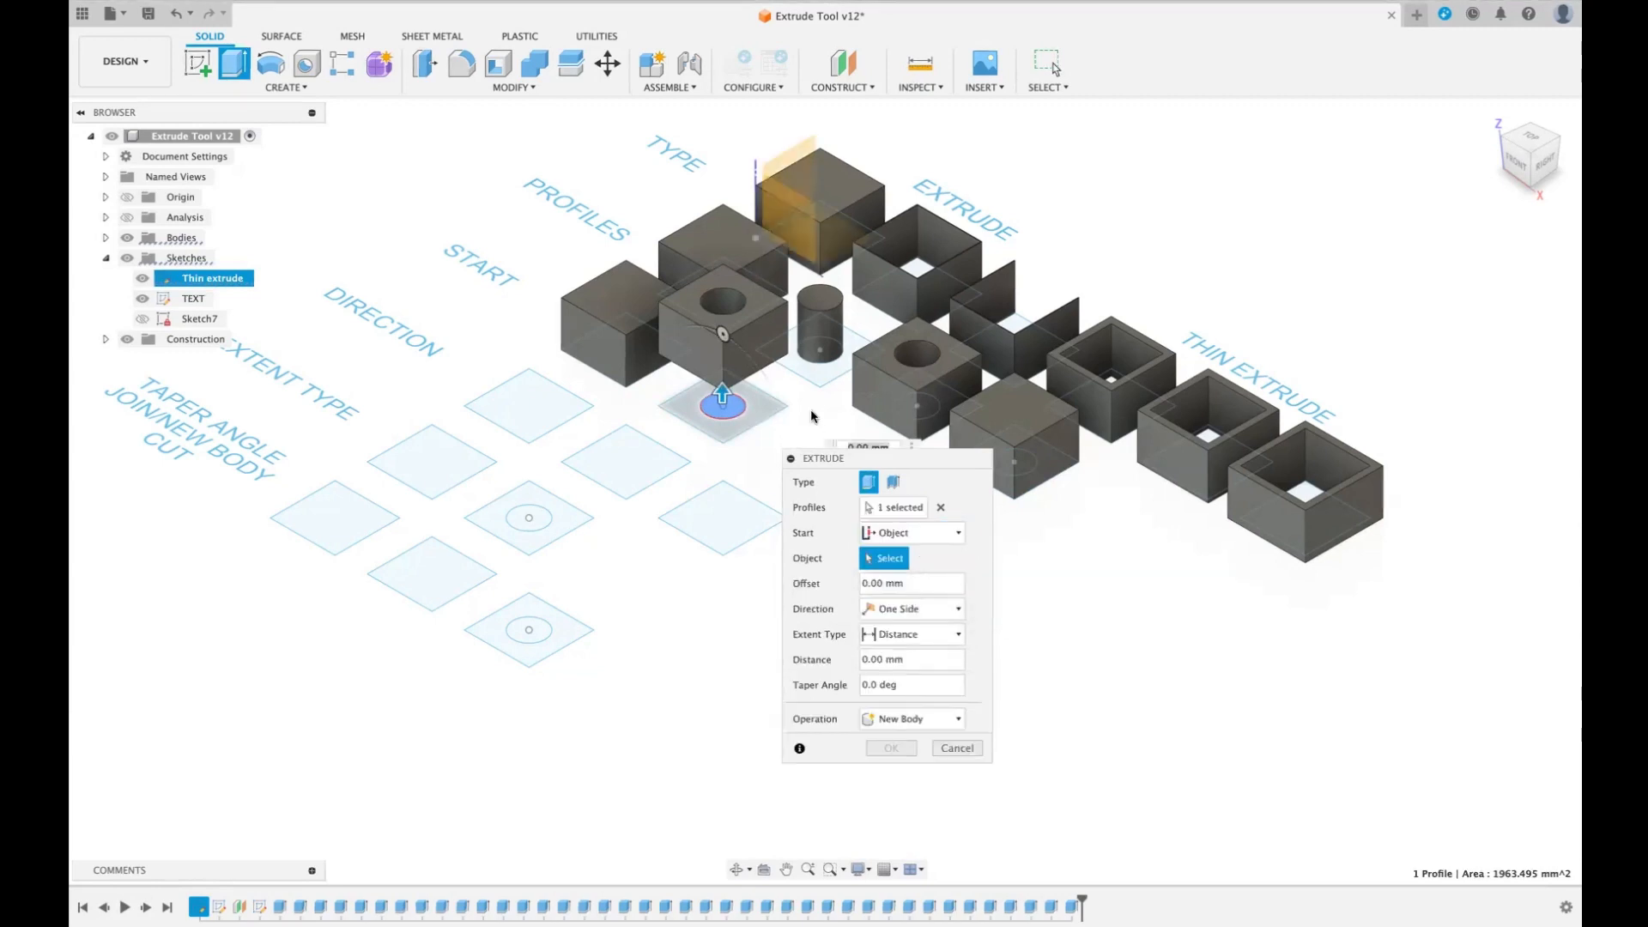
left_click(757, 306)
left_click_drag(725, 288, 726, 234)
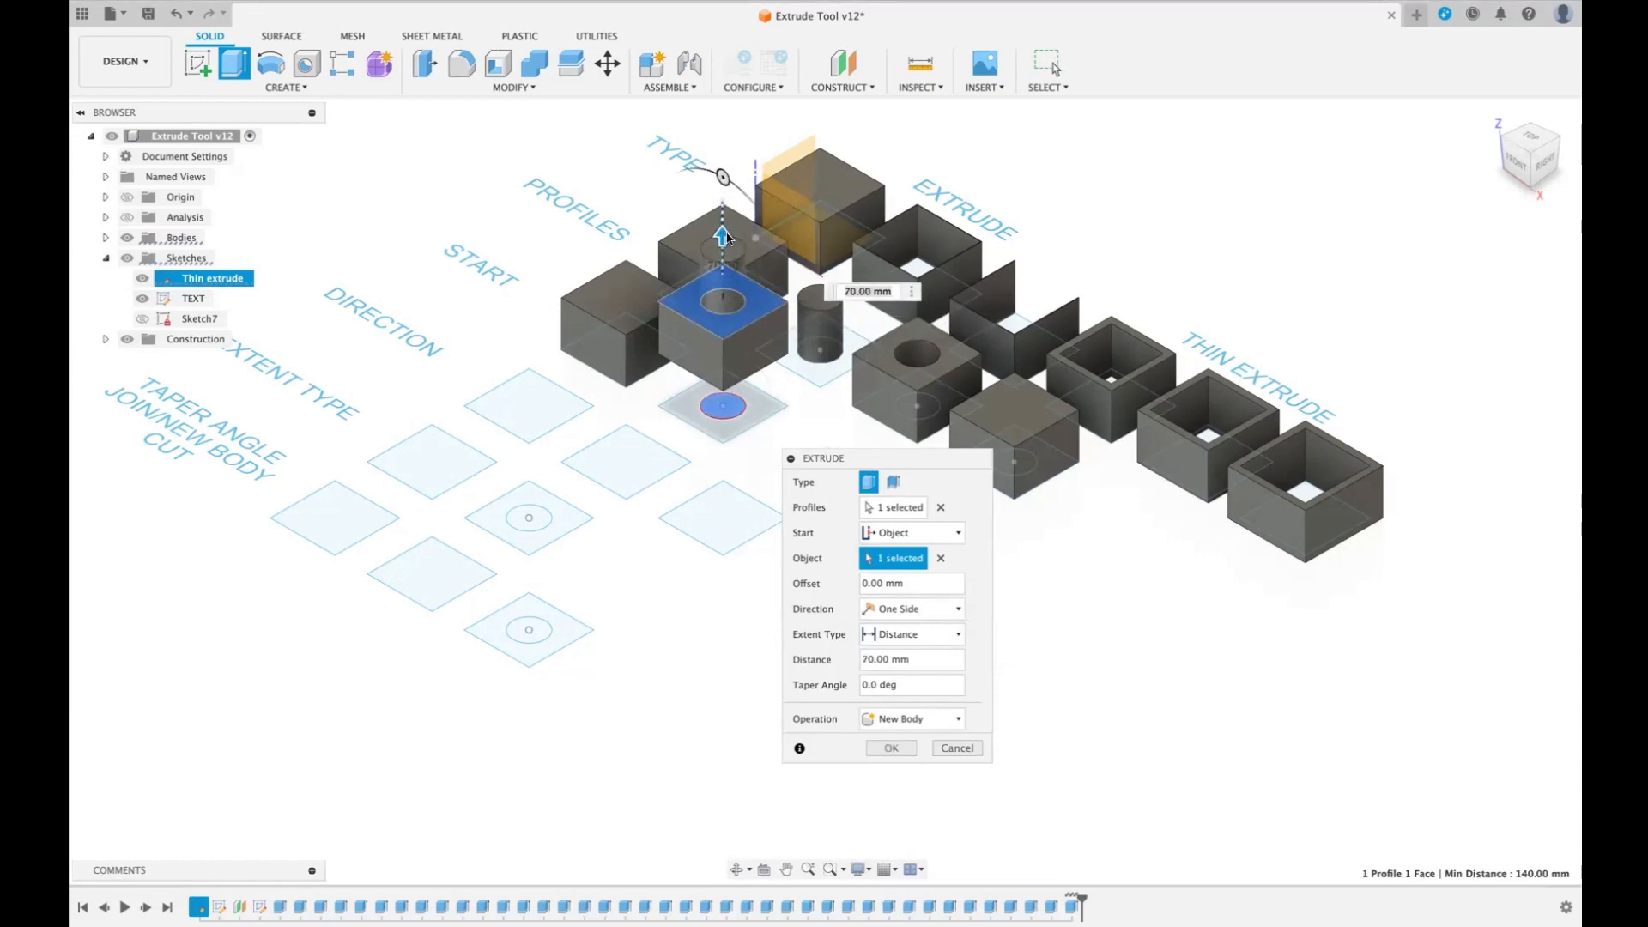
key("Return")
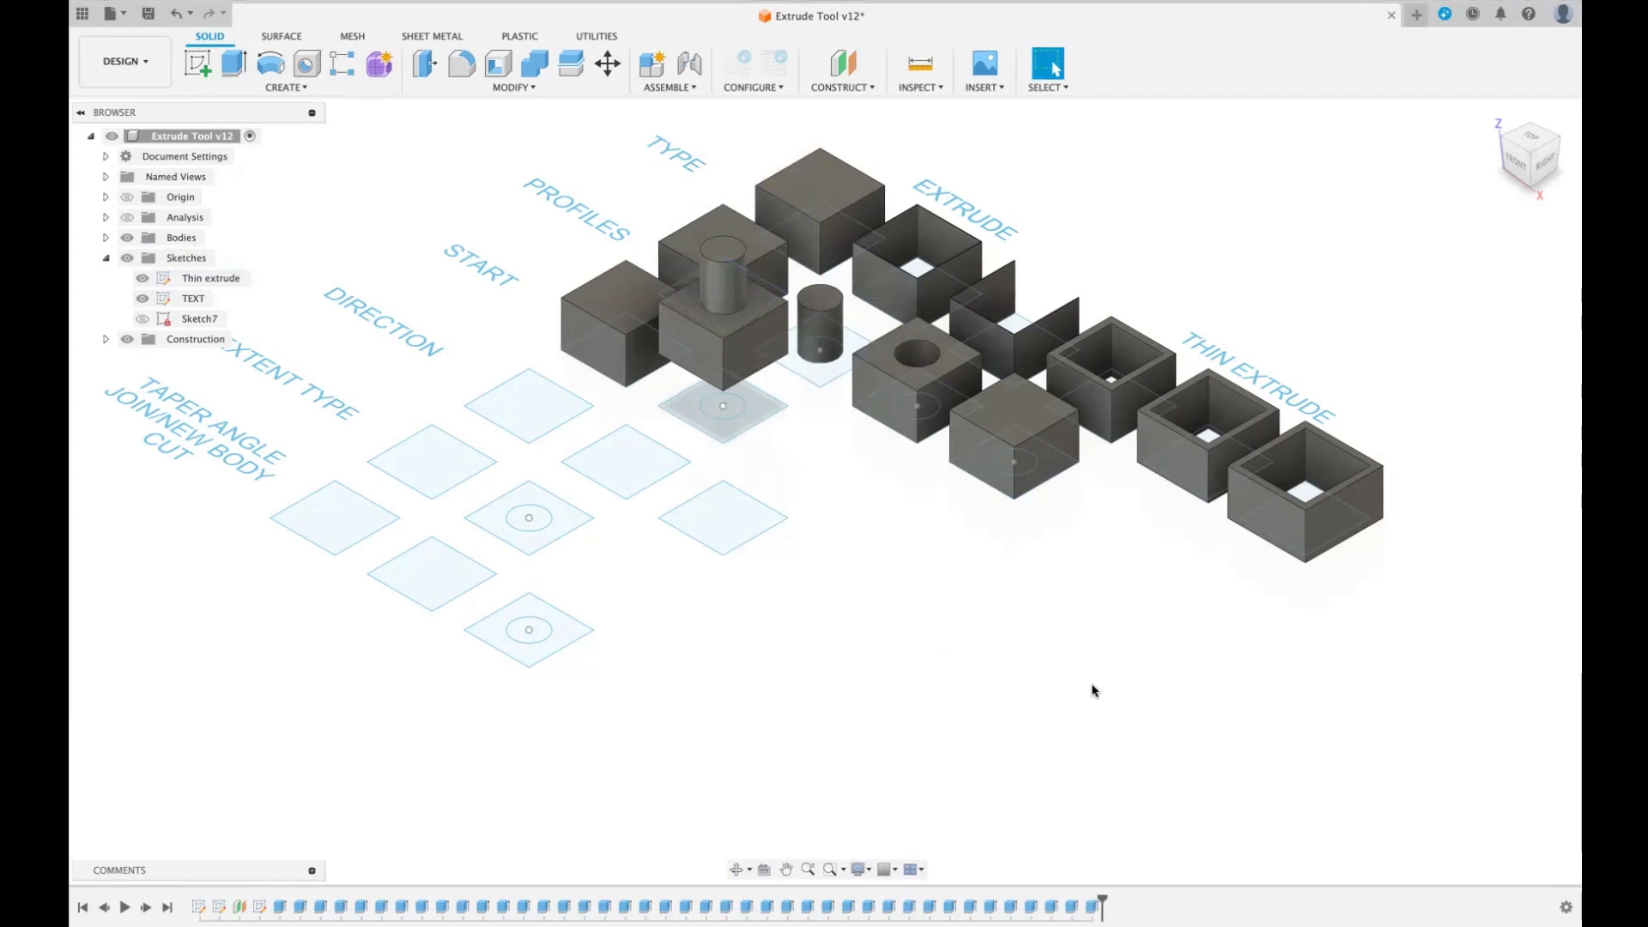
- Extrude the first DIRECTION square 70 mm upward on one side as a new body
key("e")
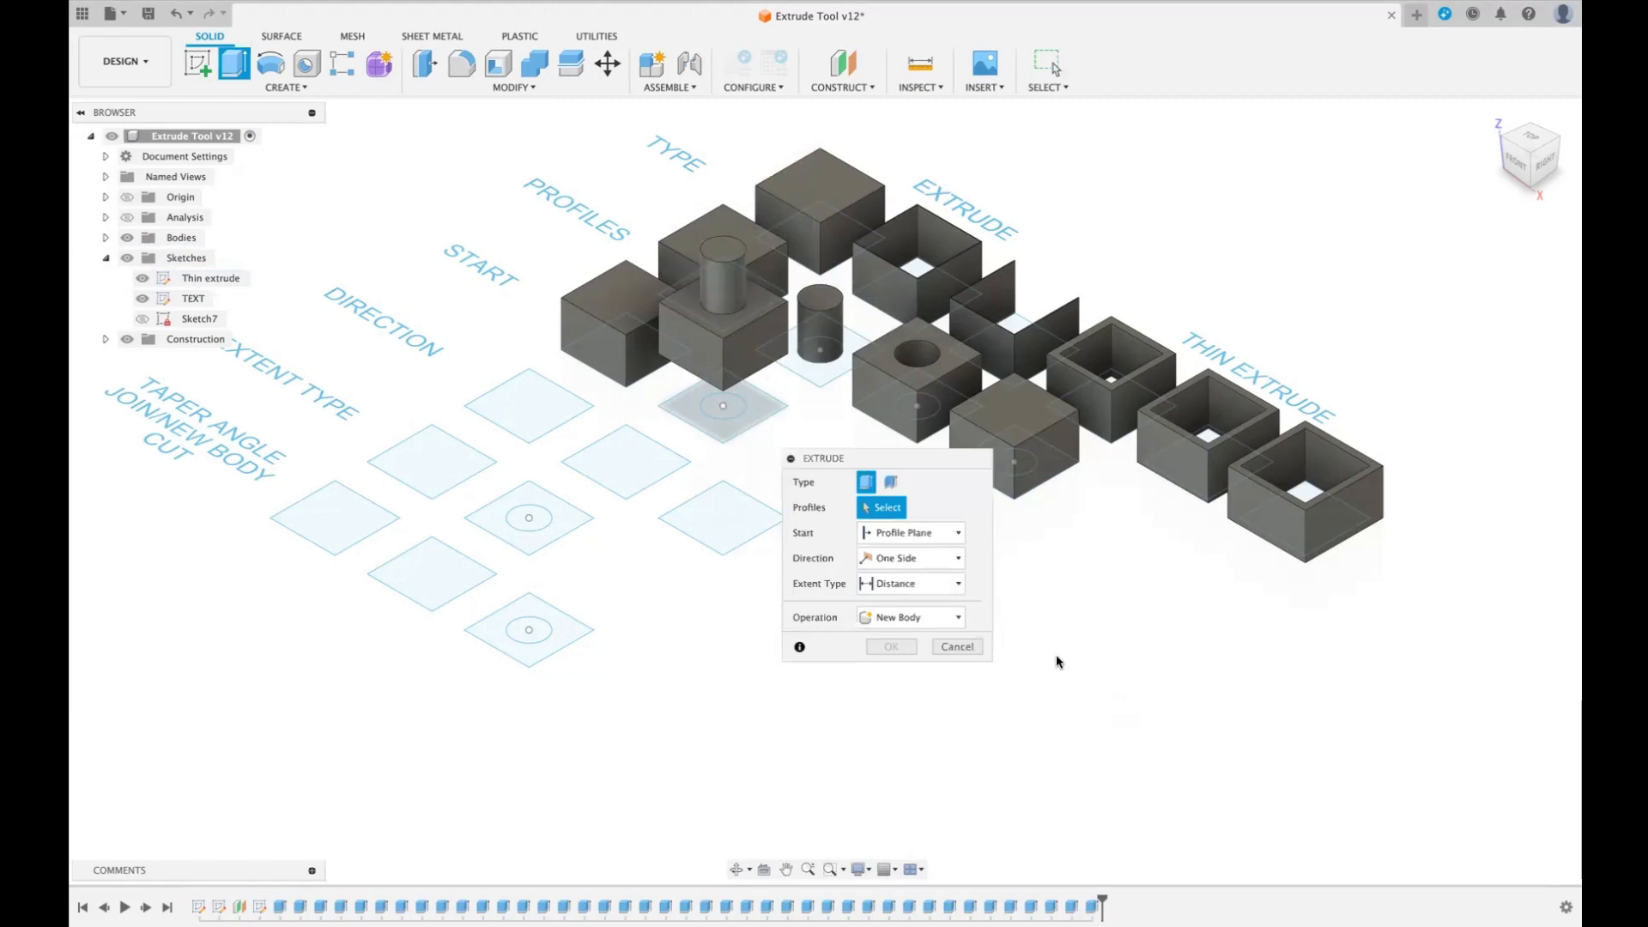
left_click(519, 408)
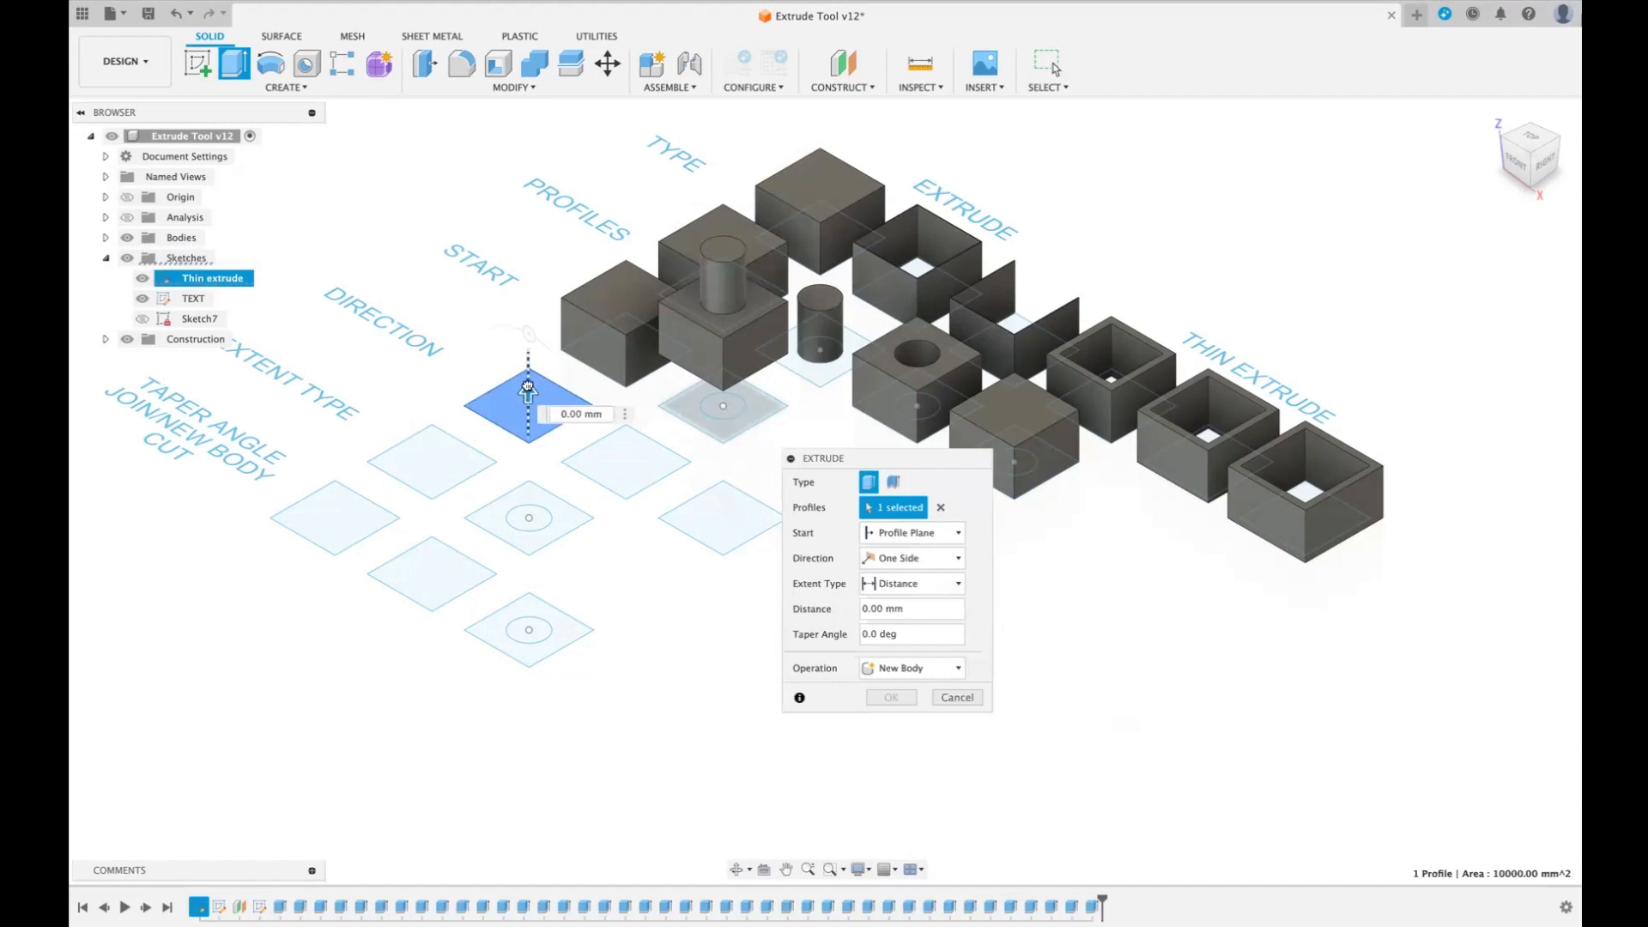
left_click_drag(528, 388, 524, 444)
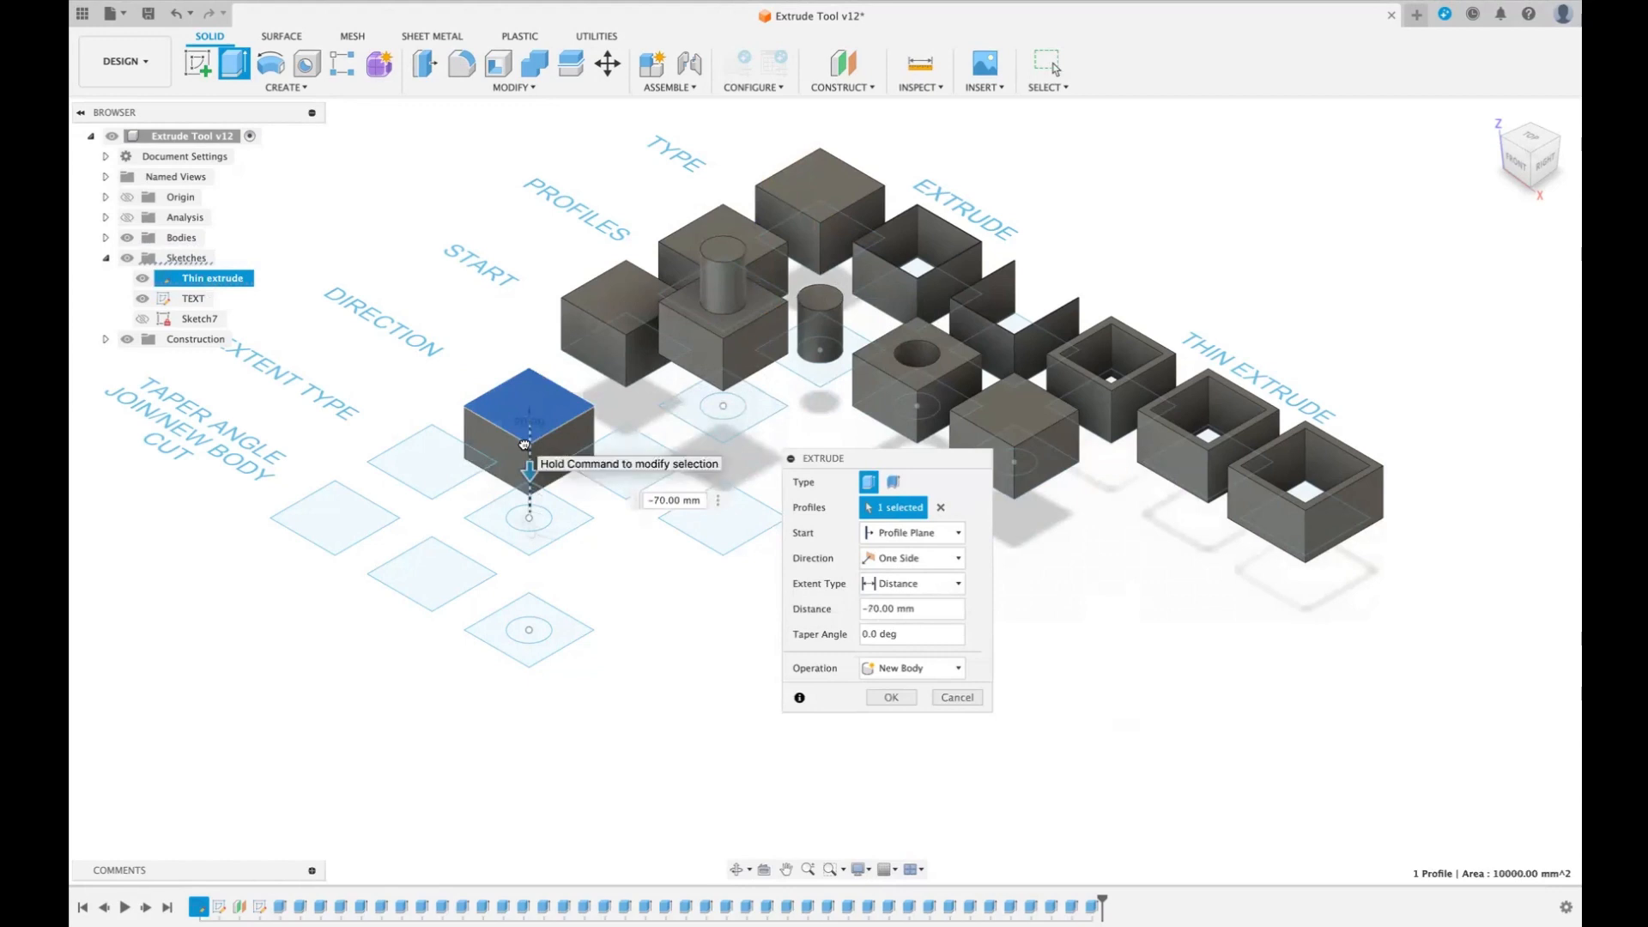
left_click_drag(525, 444, 513, 342)
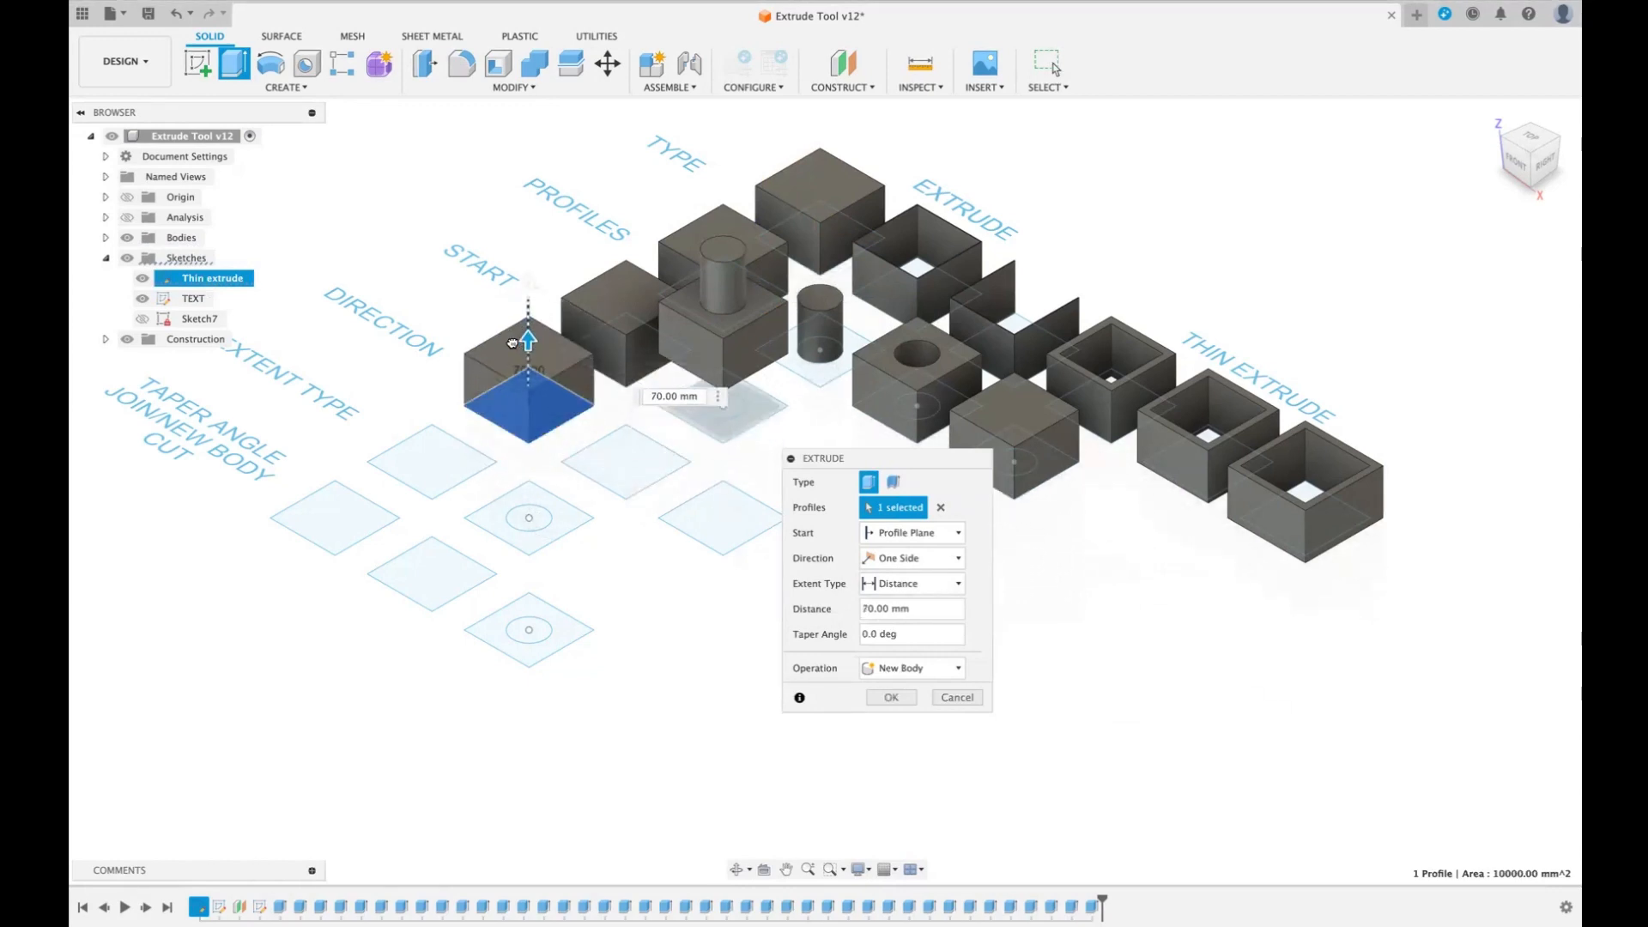
left_click(901, 702)
- Extrude the second DIRECTION square in two directions as a new body, 30 mm upward and 40 mm downward
key("e")
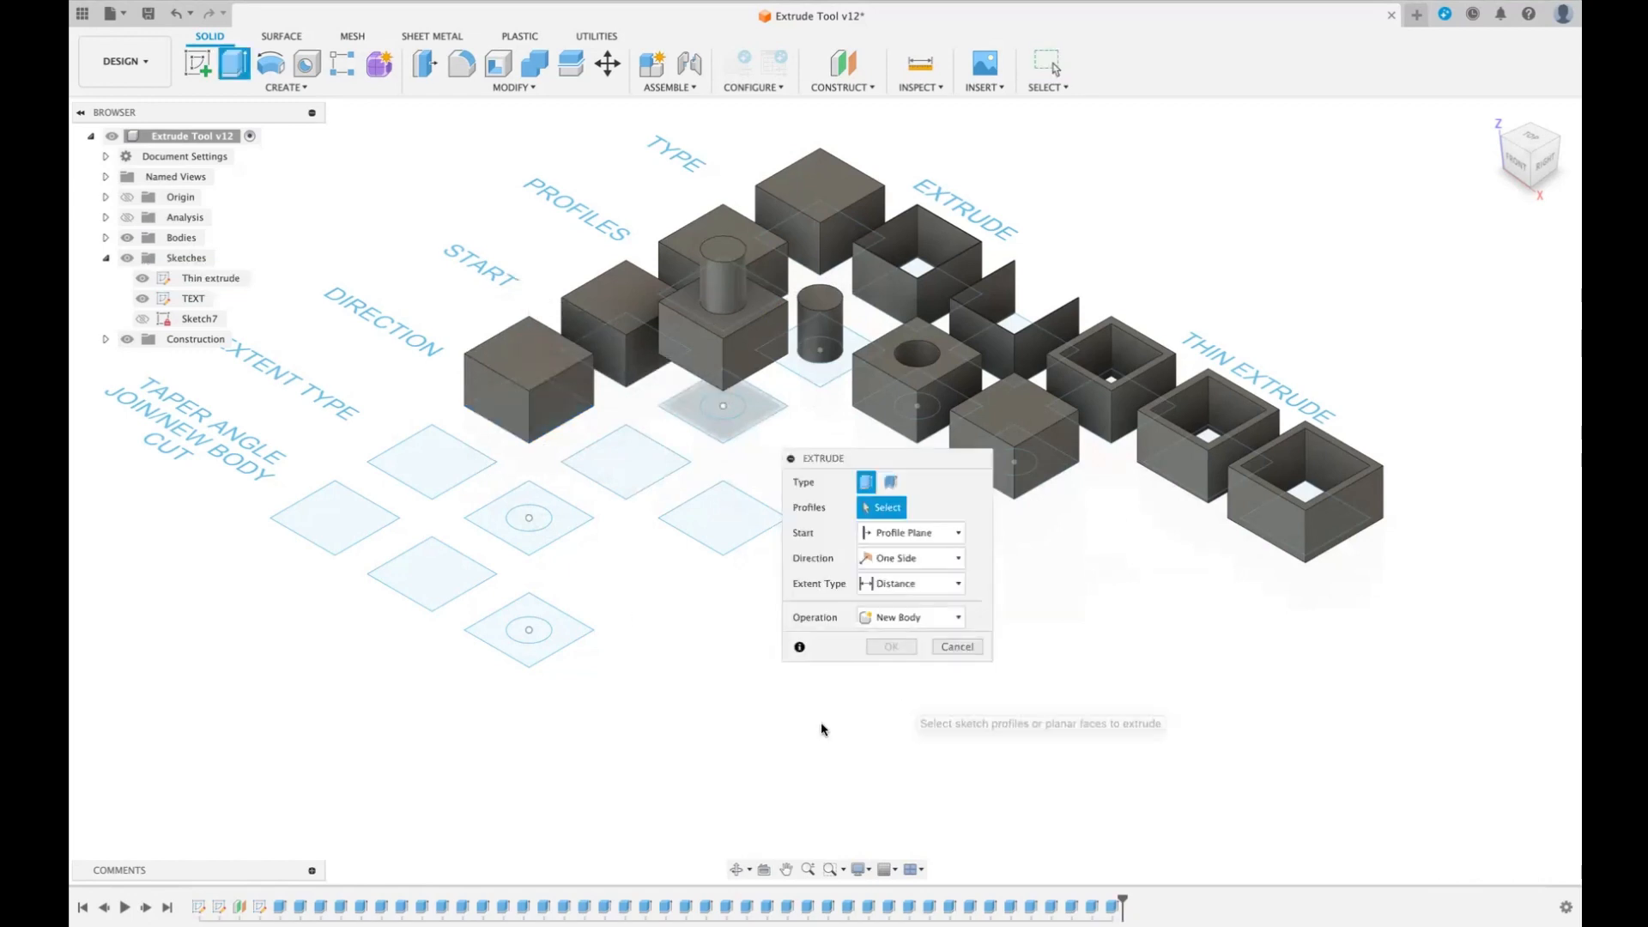
left_click(618, 485)
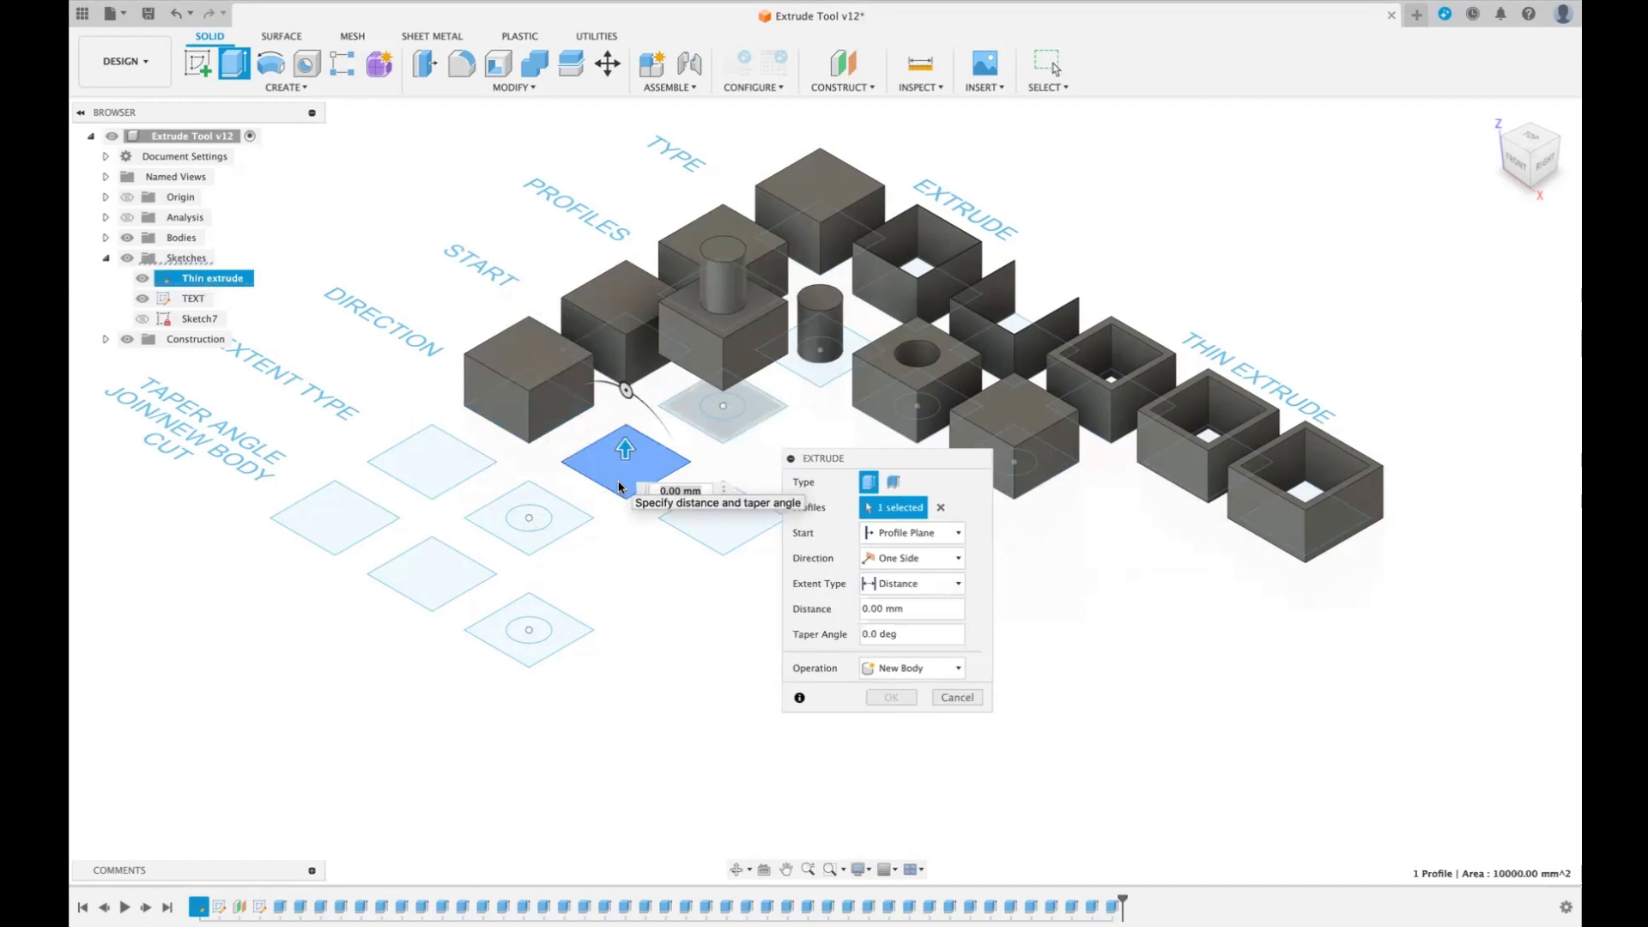
left_click(959, 560)
left_click(910, 596)
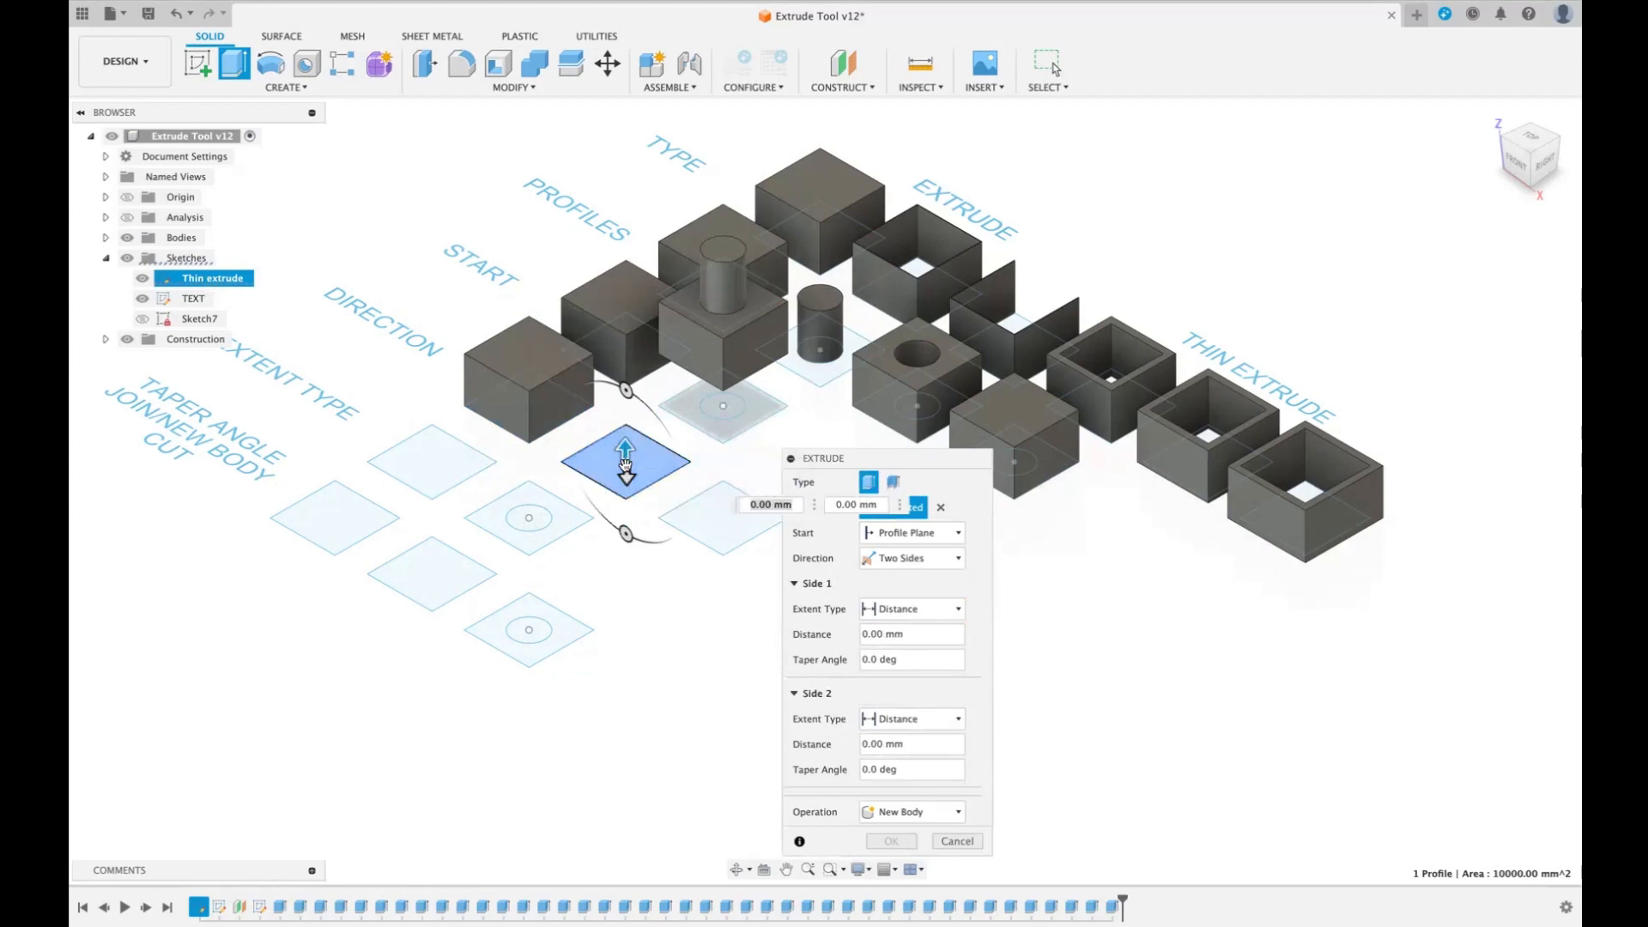
left_click_drag(625, 446, 624, 422)
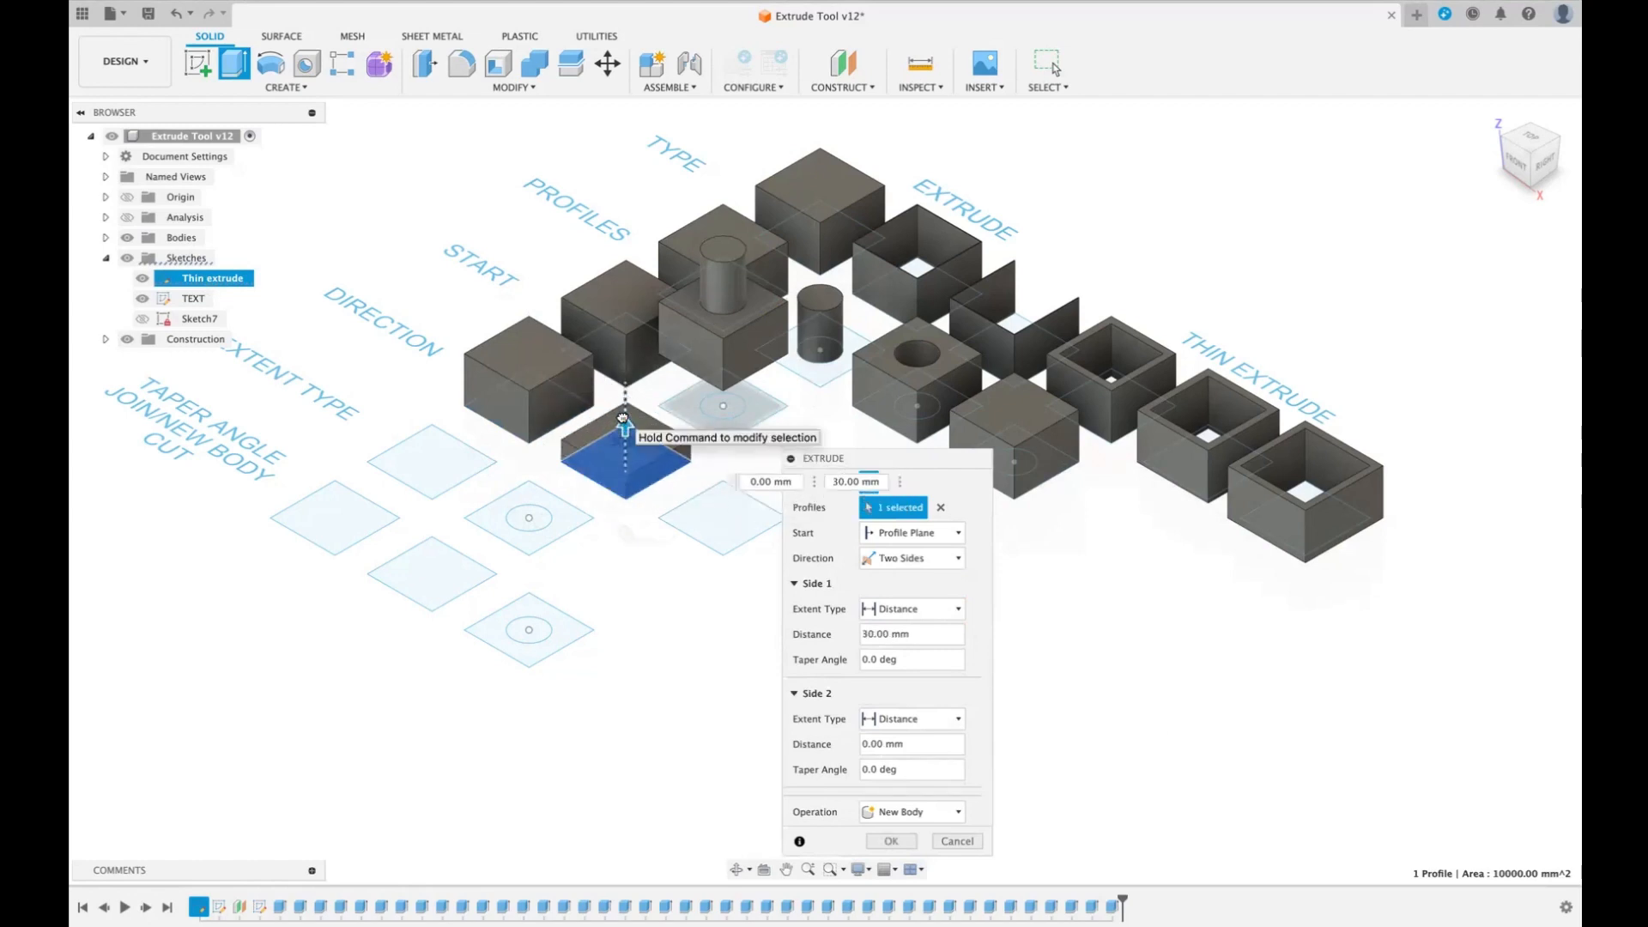
left_click_drag(626, 474, 626, 507)
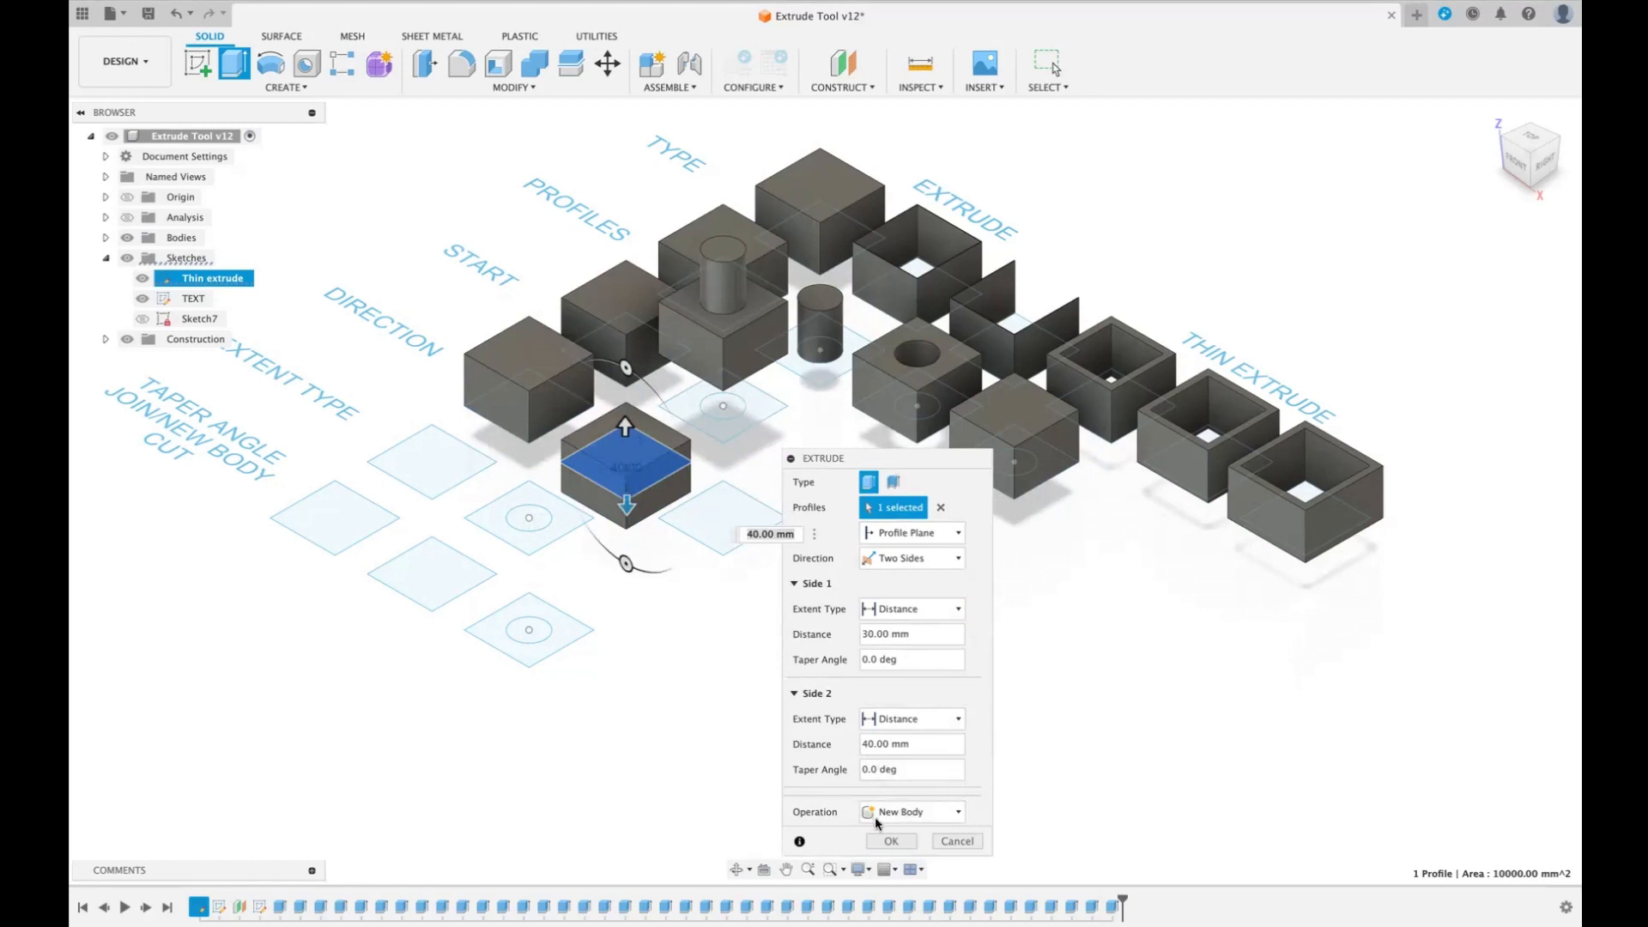
left_click(887, 839)
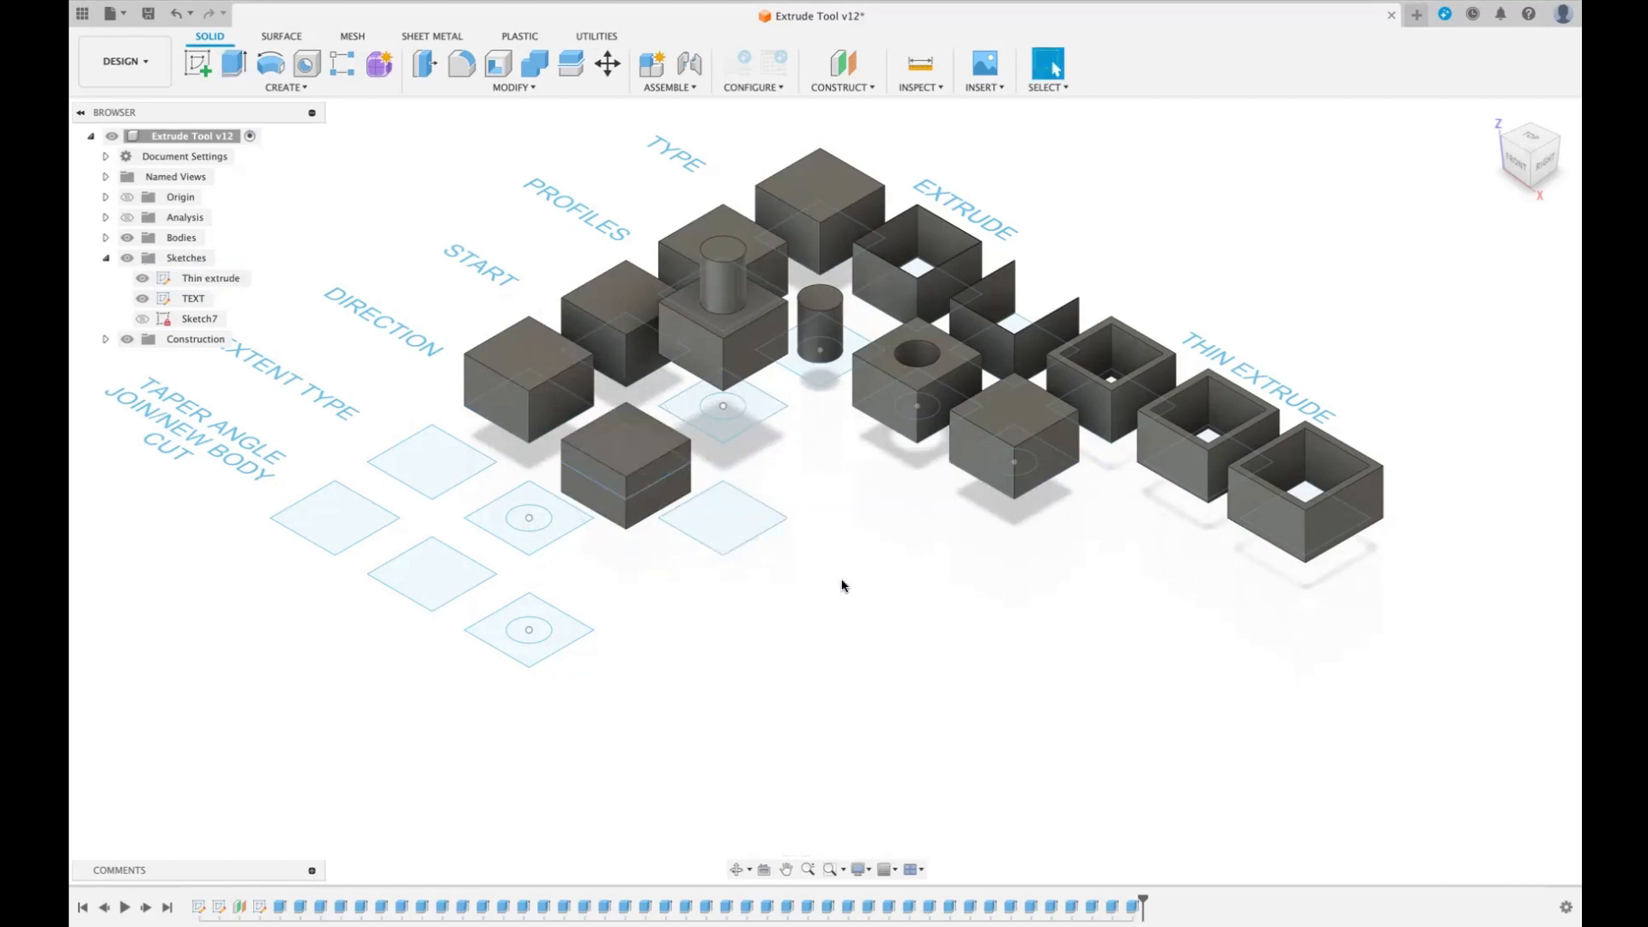
- Extrude the third DIRECTION square symmetrically as a new body, with 70 mm measured as the whole length
key("e")
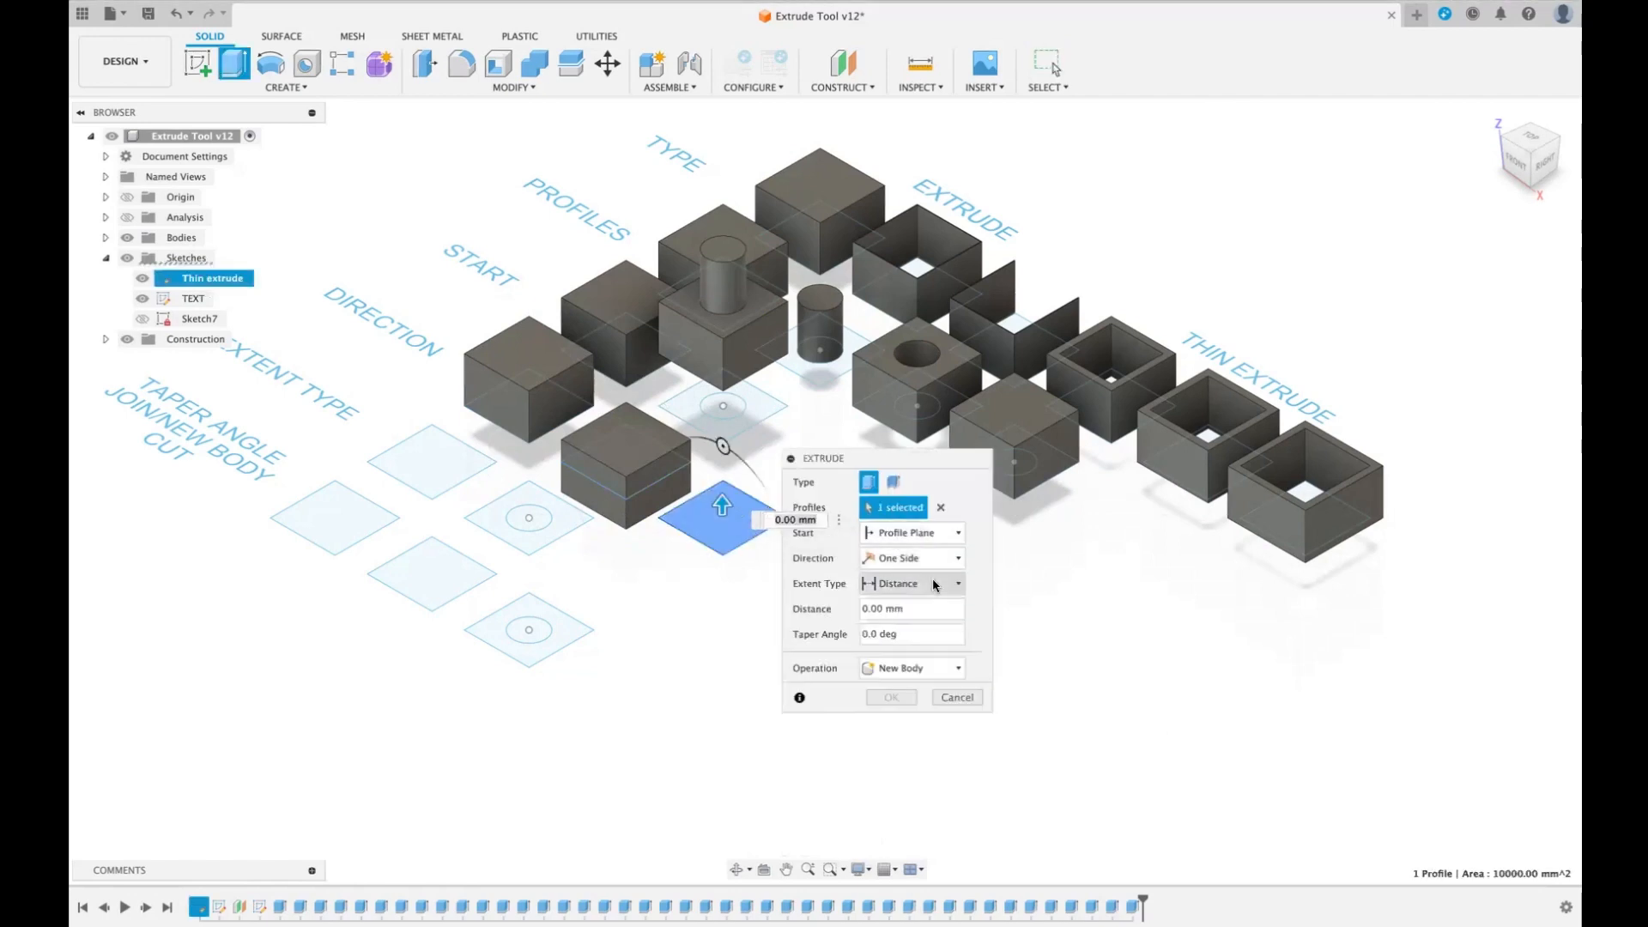
left_click(916, 558)
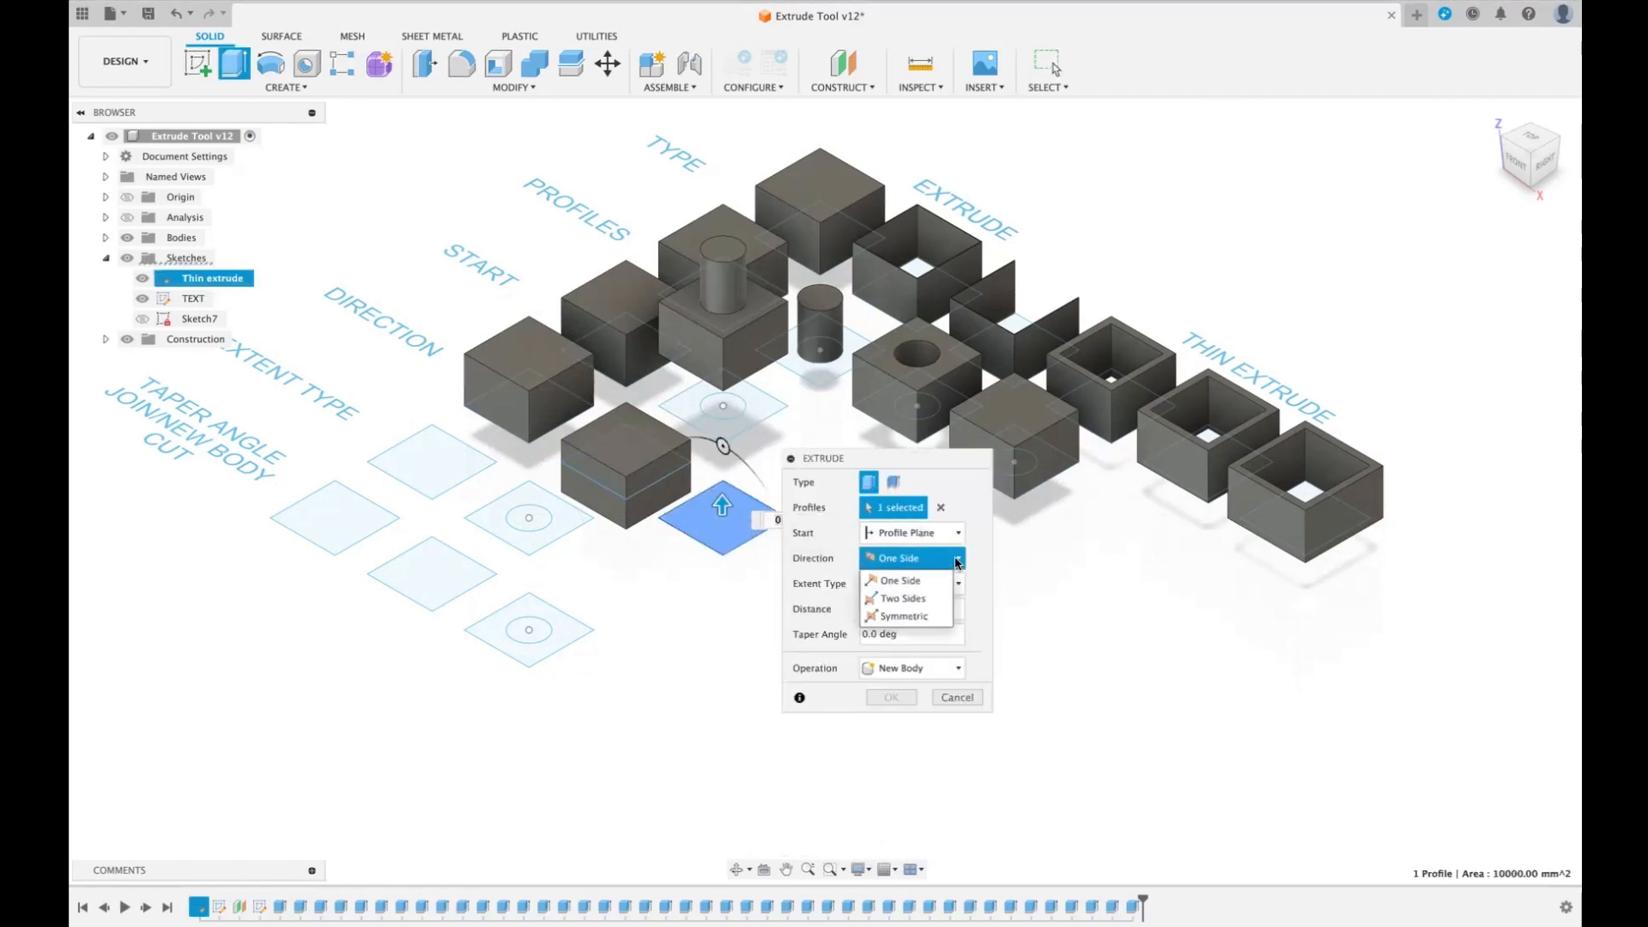
left_click(916, 616)
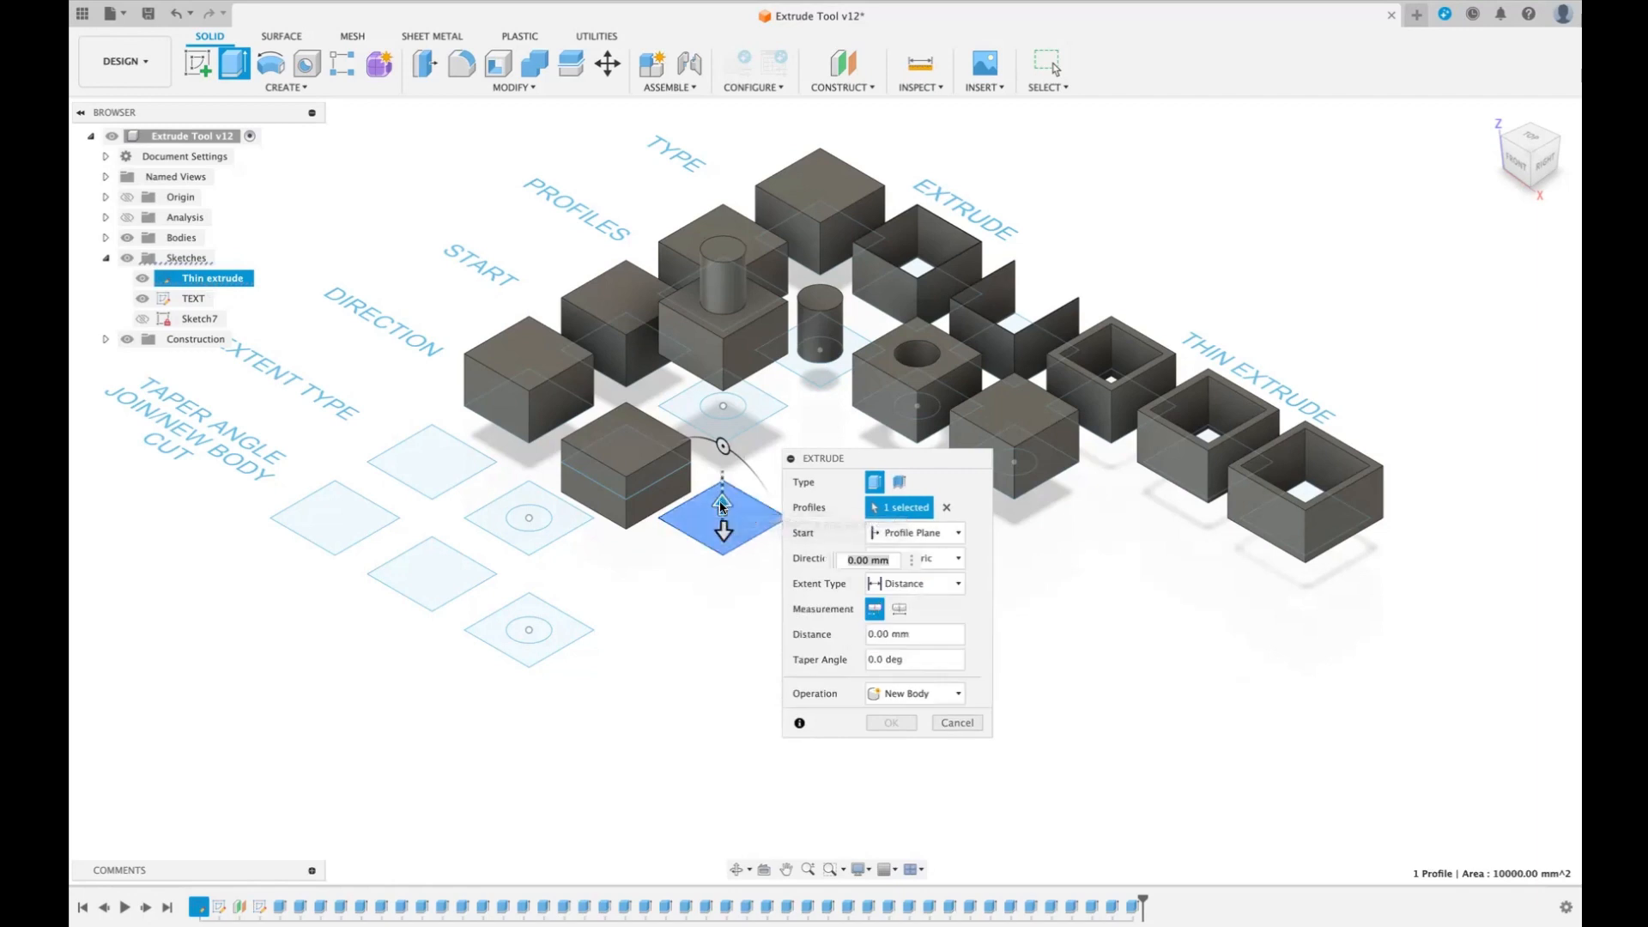
left_click_drag(721, 506, 721, 448)
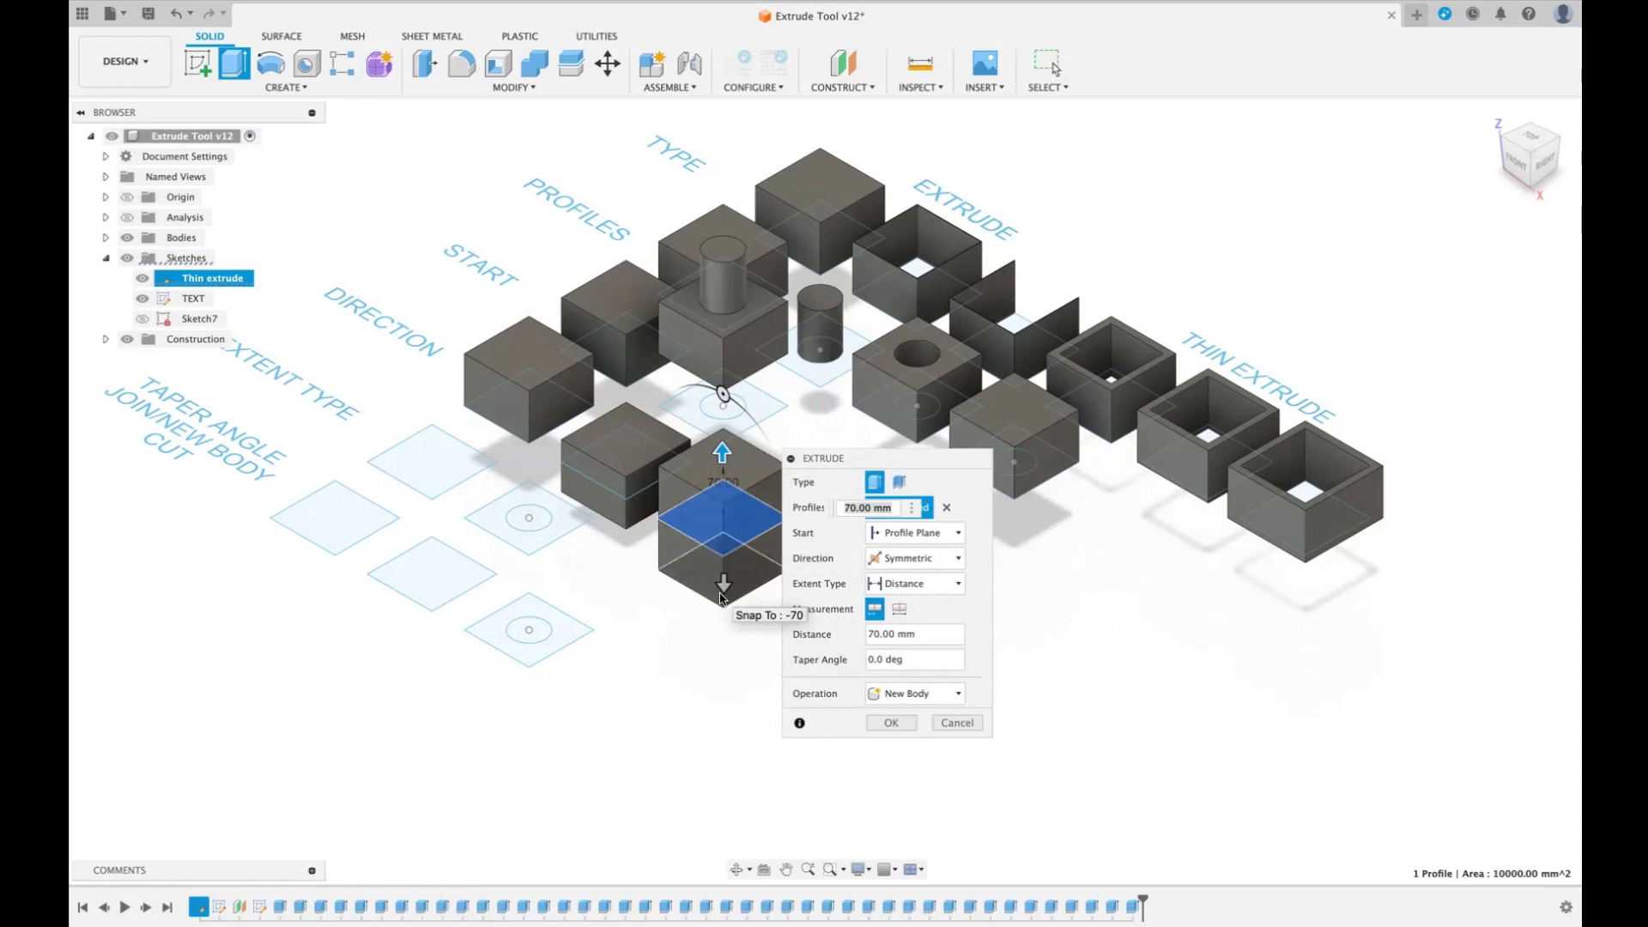
left_click(900, 609)
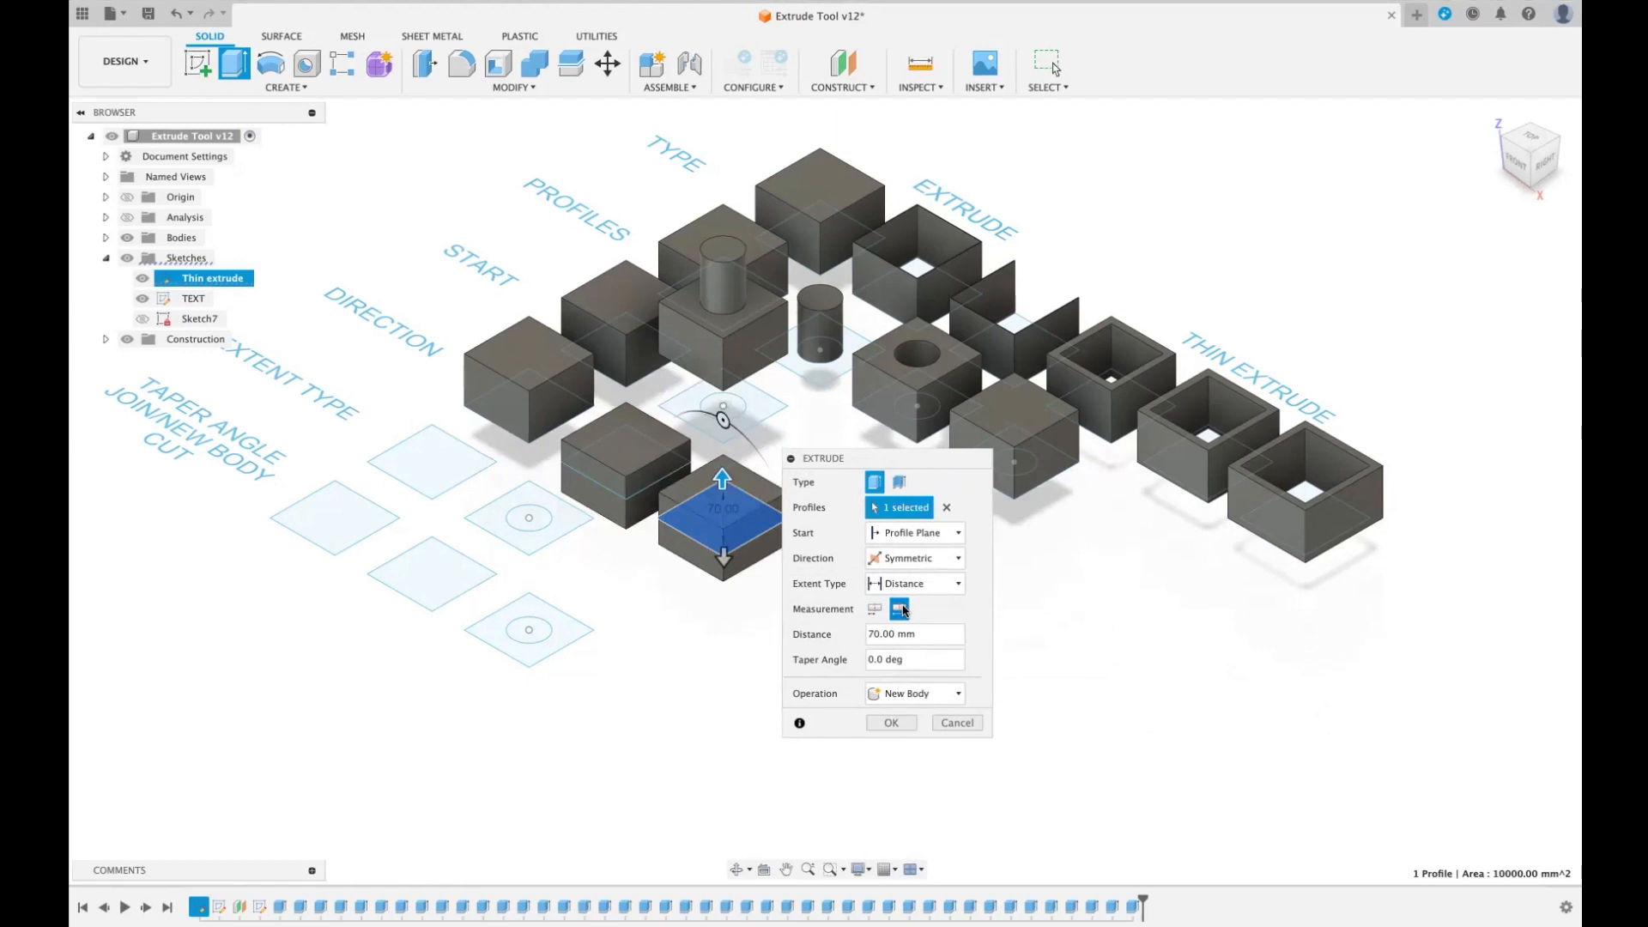
left_click(893, 721)
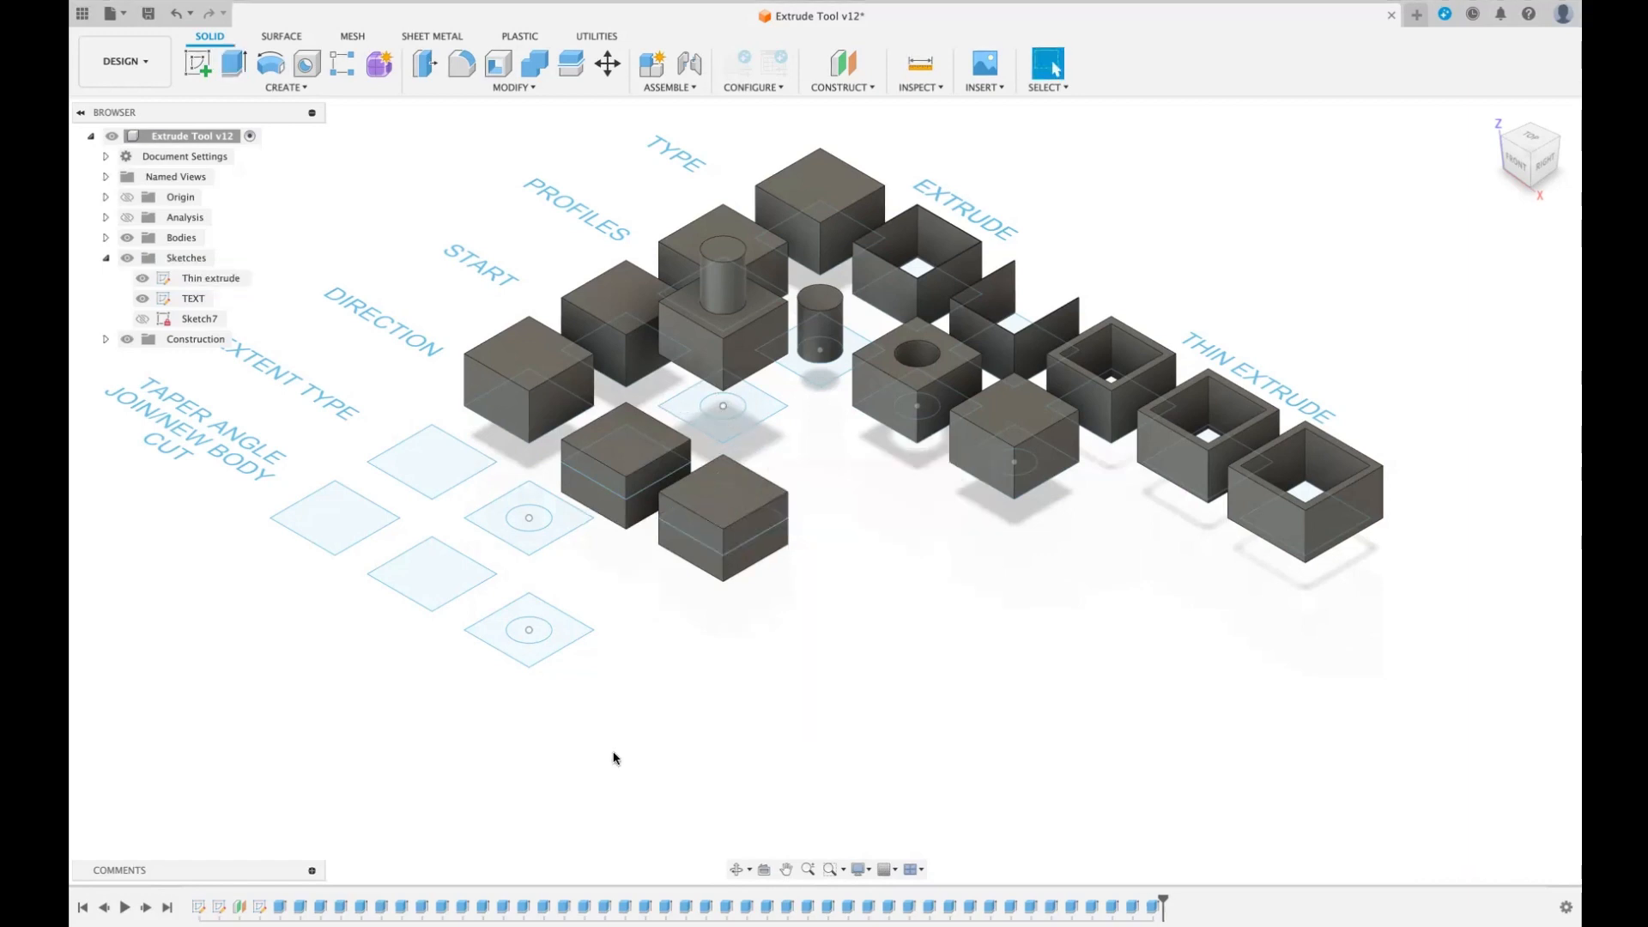
- Extrude the first EXTENT TYPE square 70 mm upward as a new body, using the Distance extent
key("e")
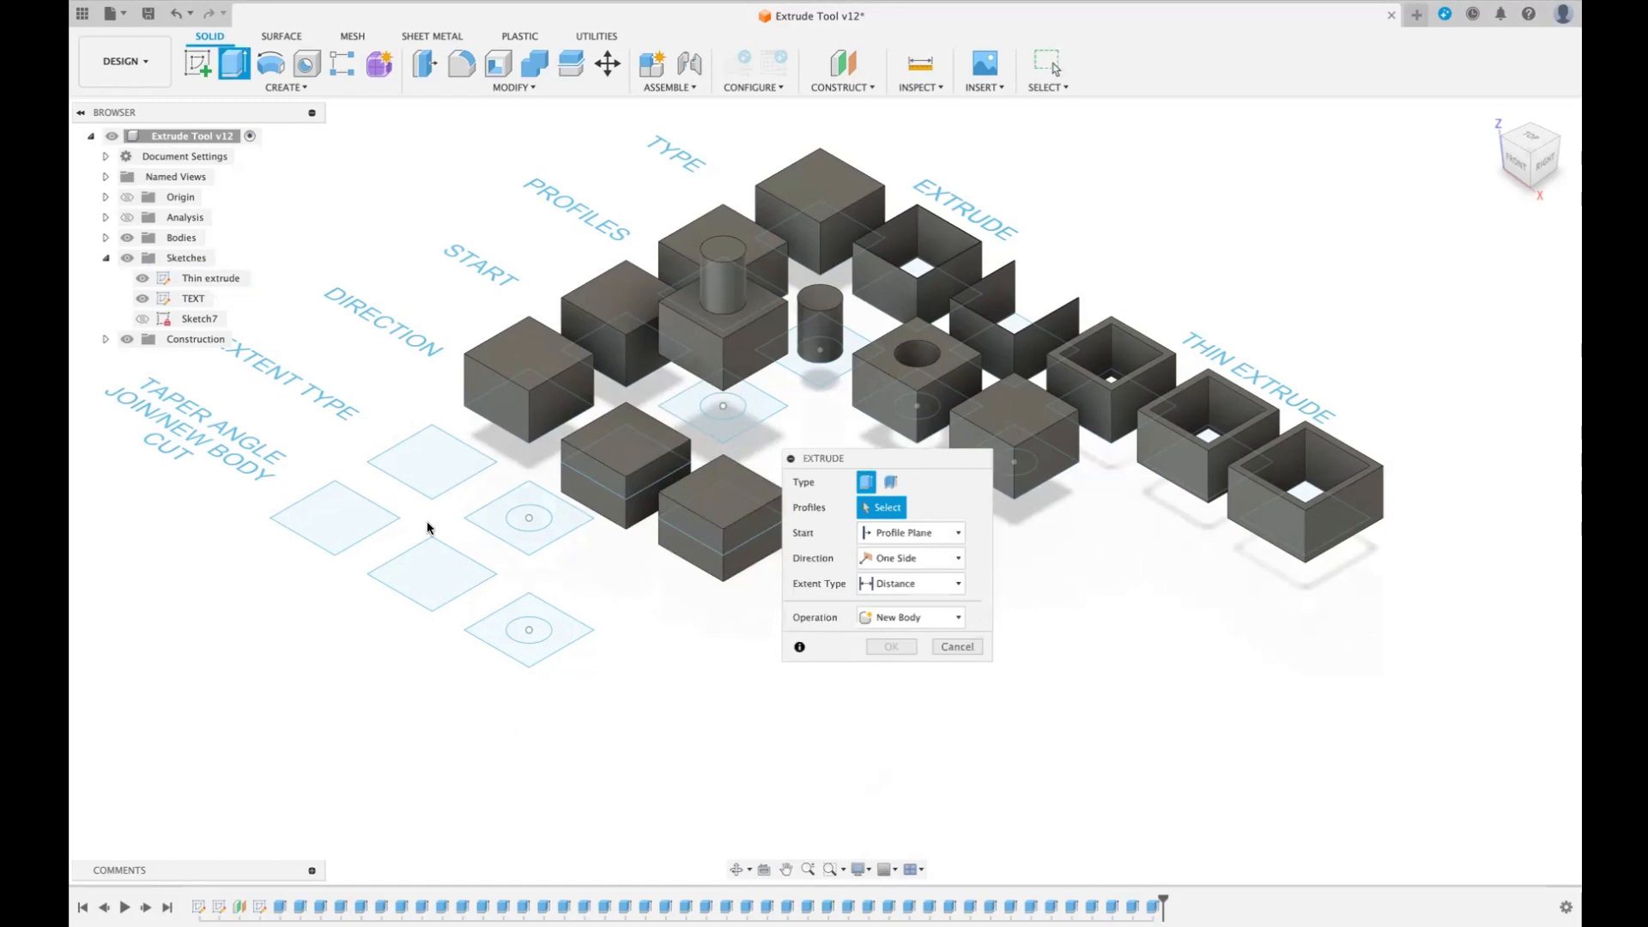
left_click(433, 456)
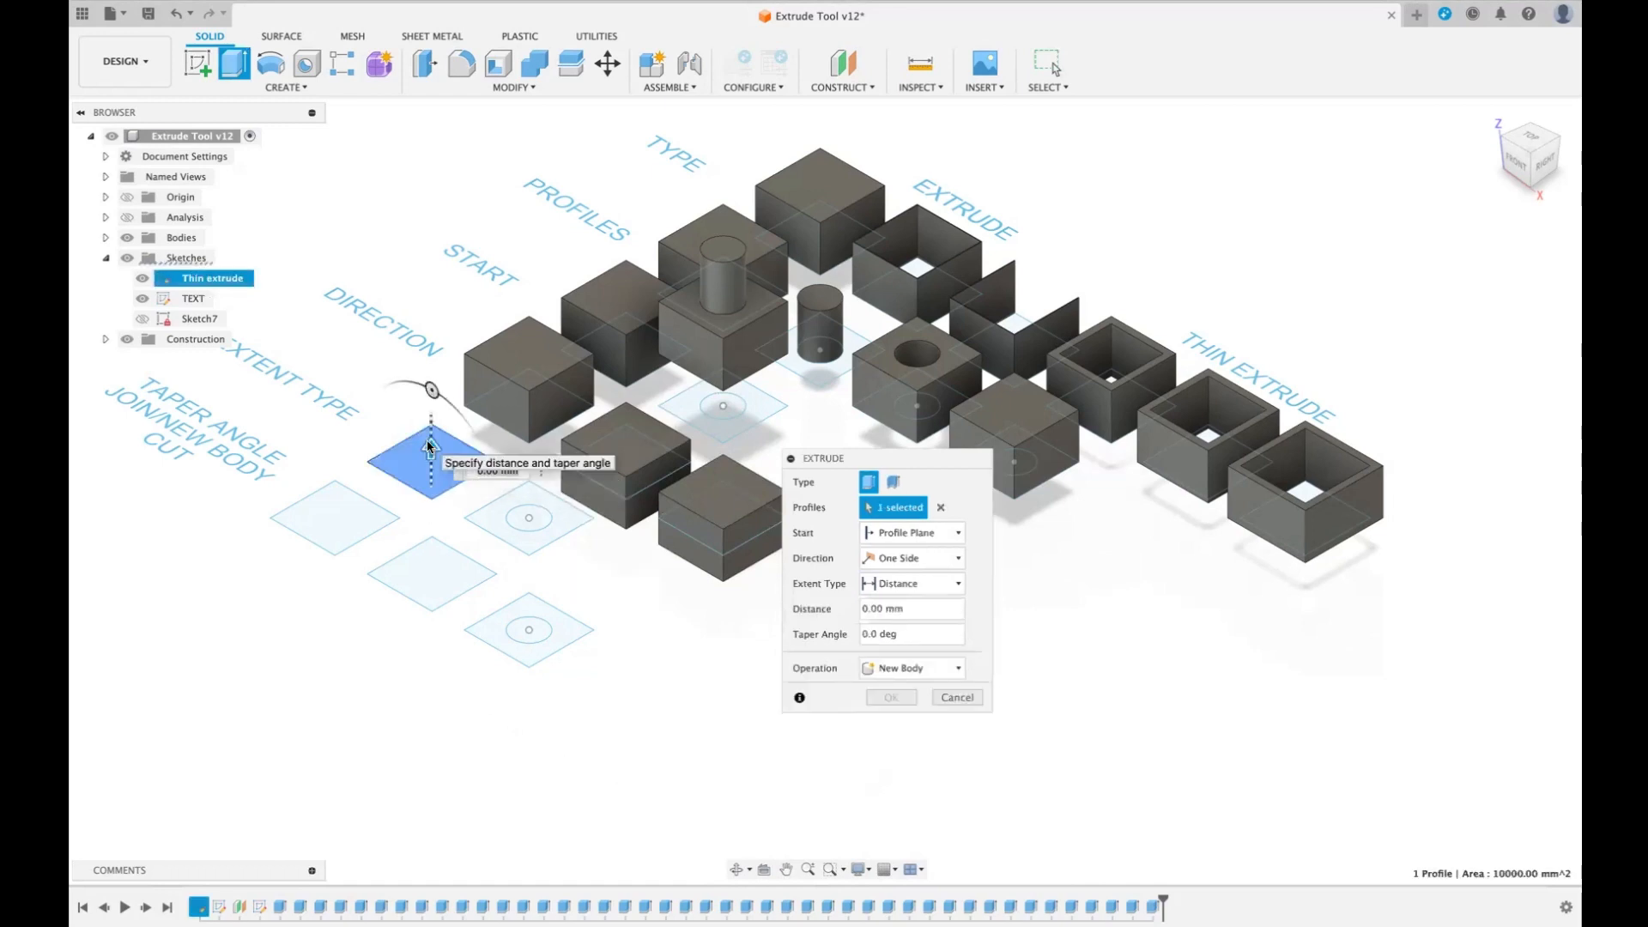
left_click_drag(432, 451, 426, 401)
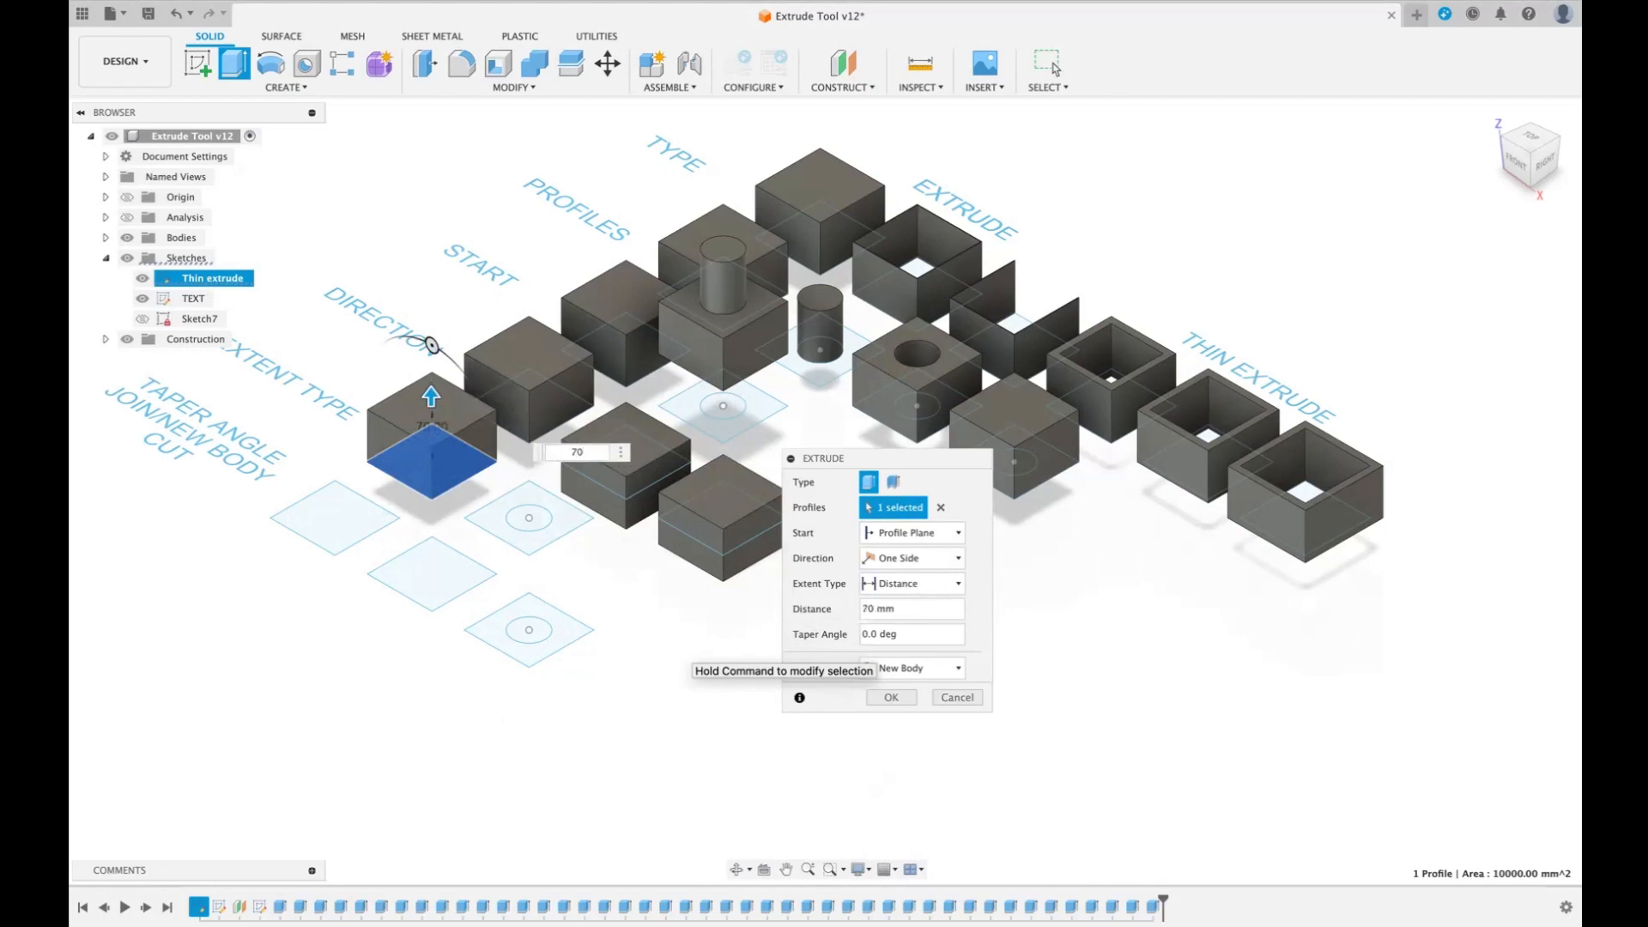
left_click(1051, 66)
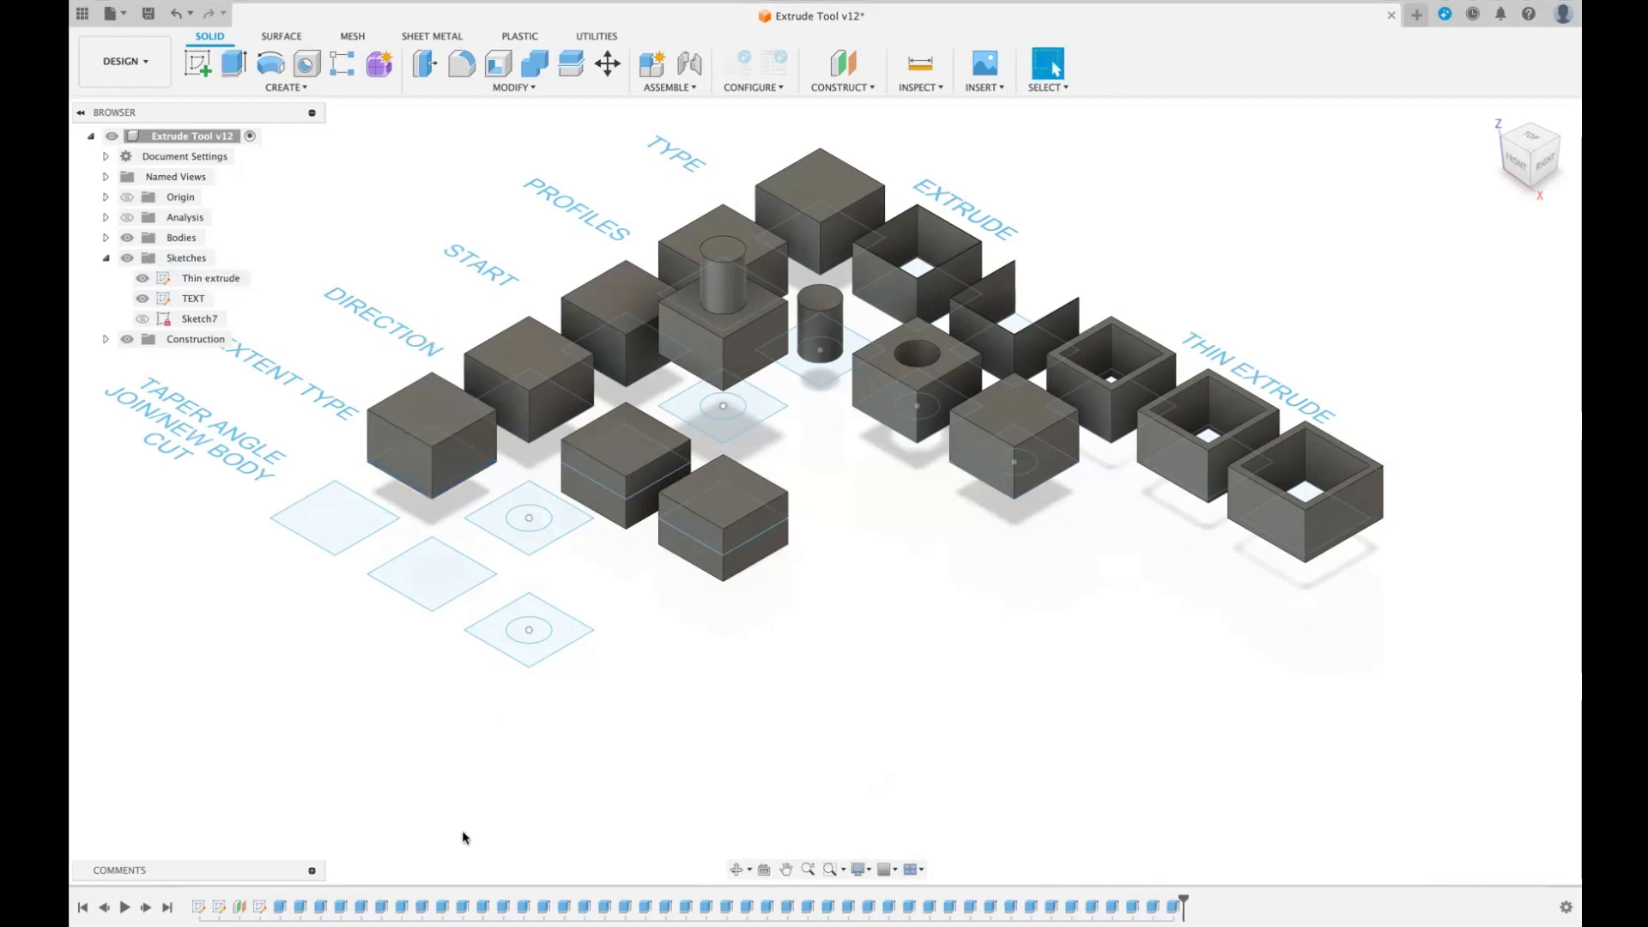
- Edit the extrusion of the first EXTENT TYPE box and set its distance to 80 mm
right_click(1174, 904)
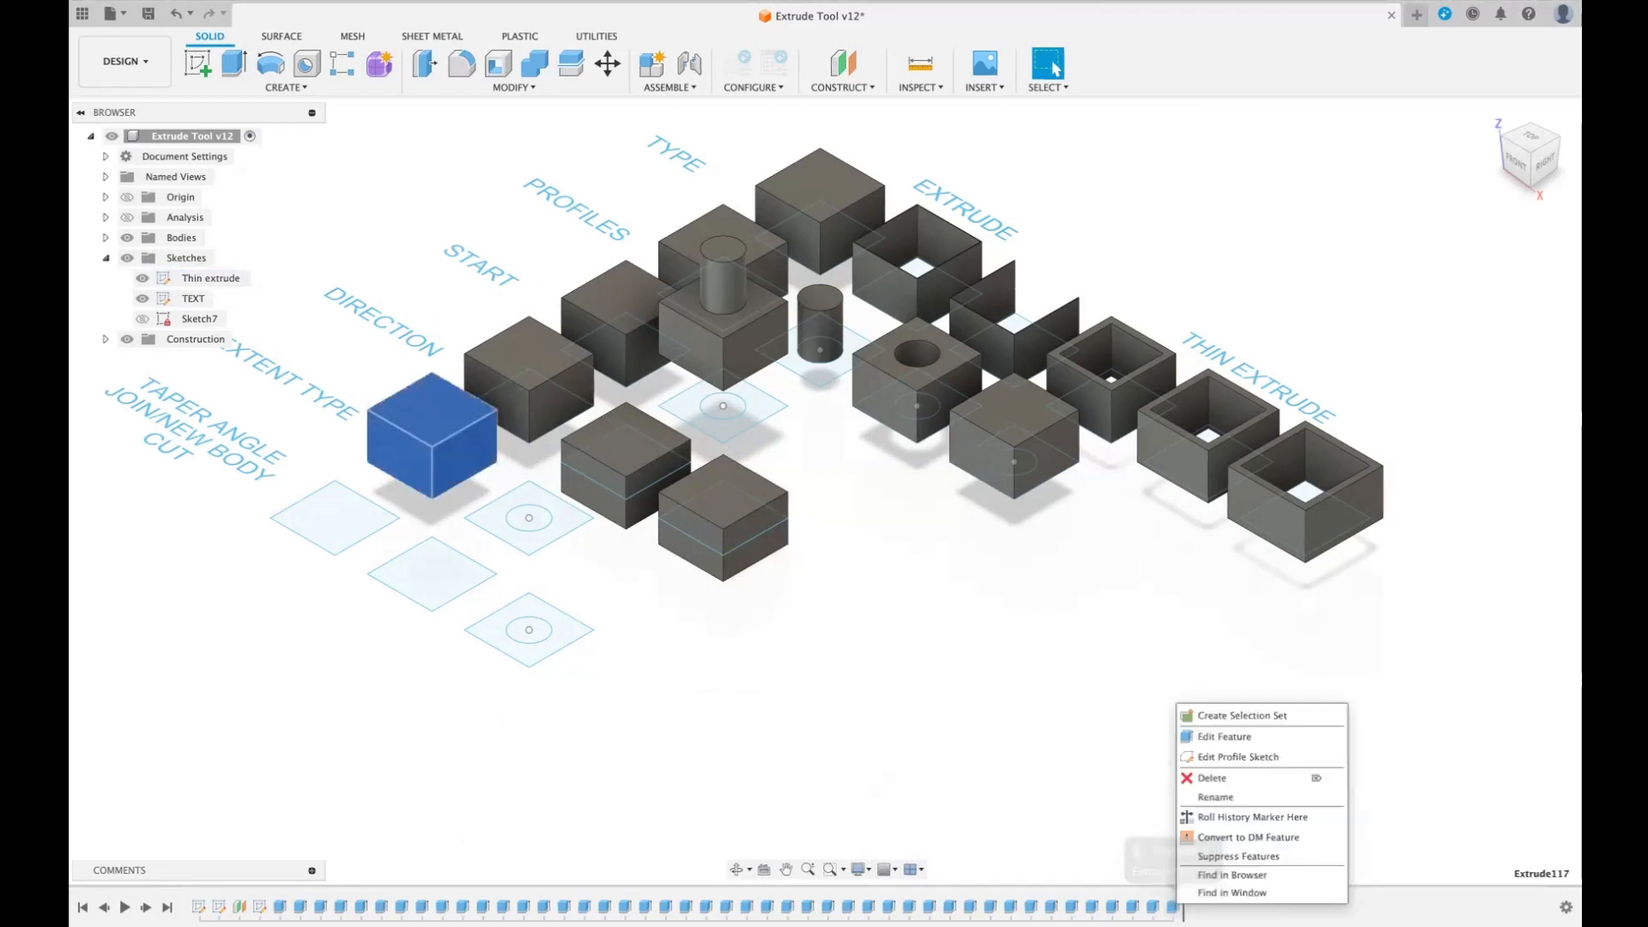
left_click(1244, 738)
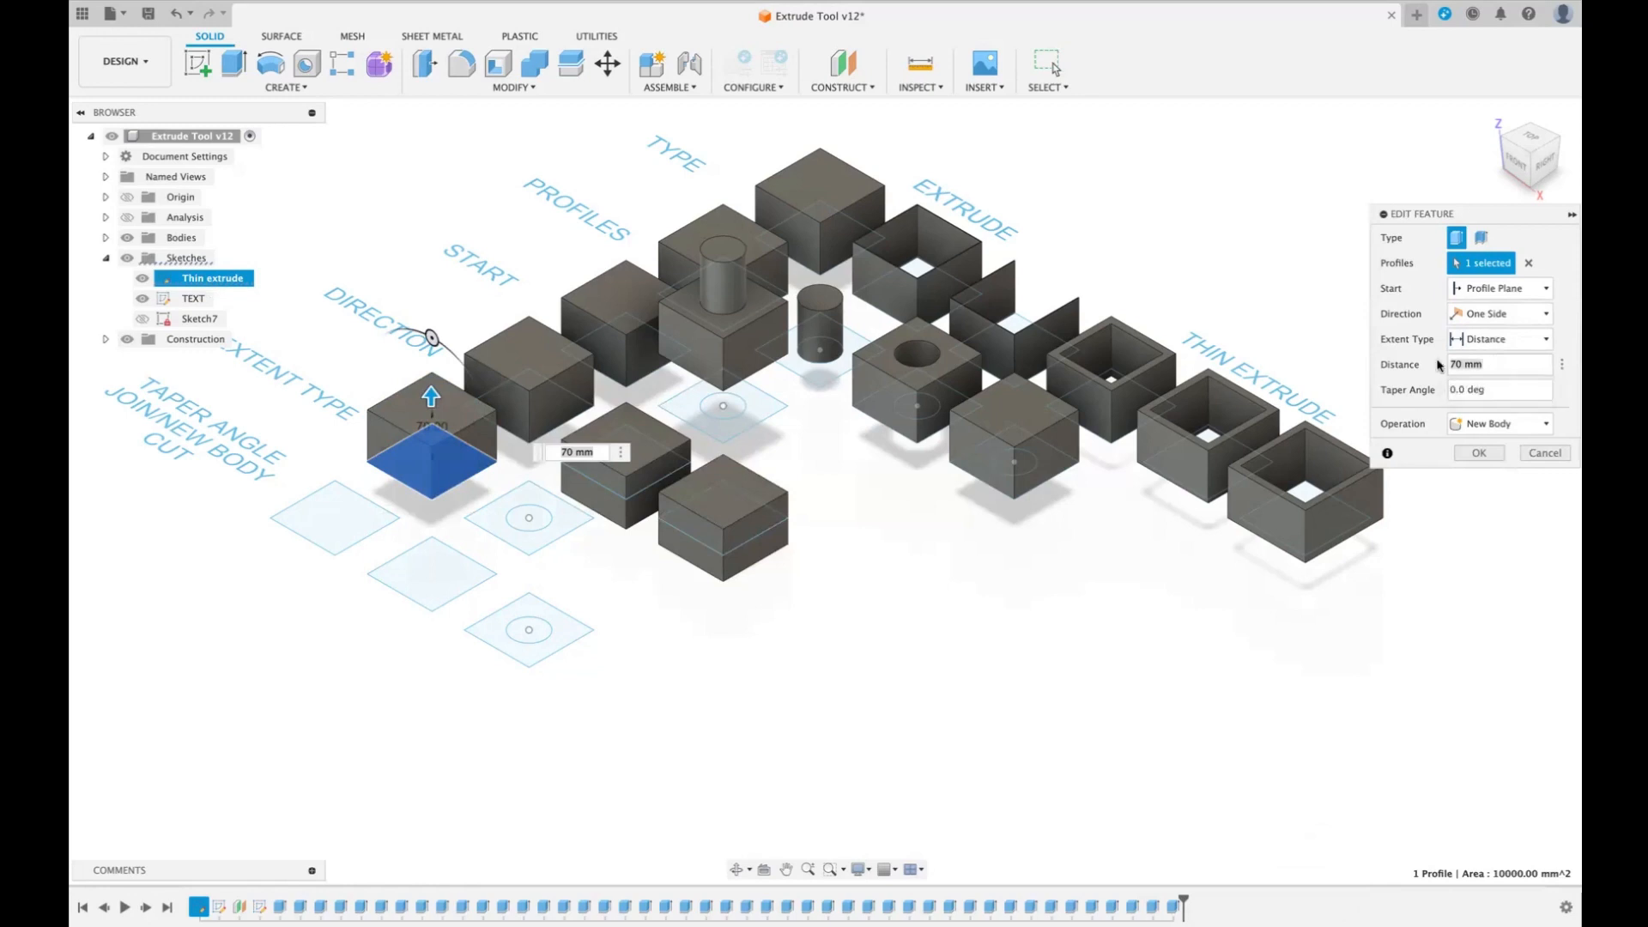
type("80")
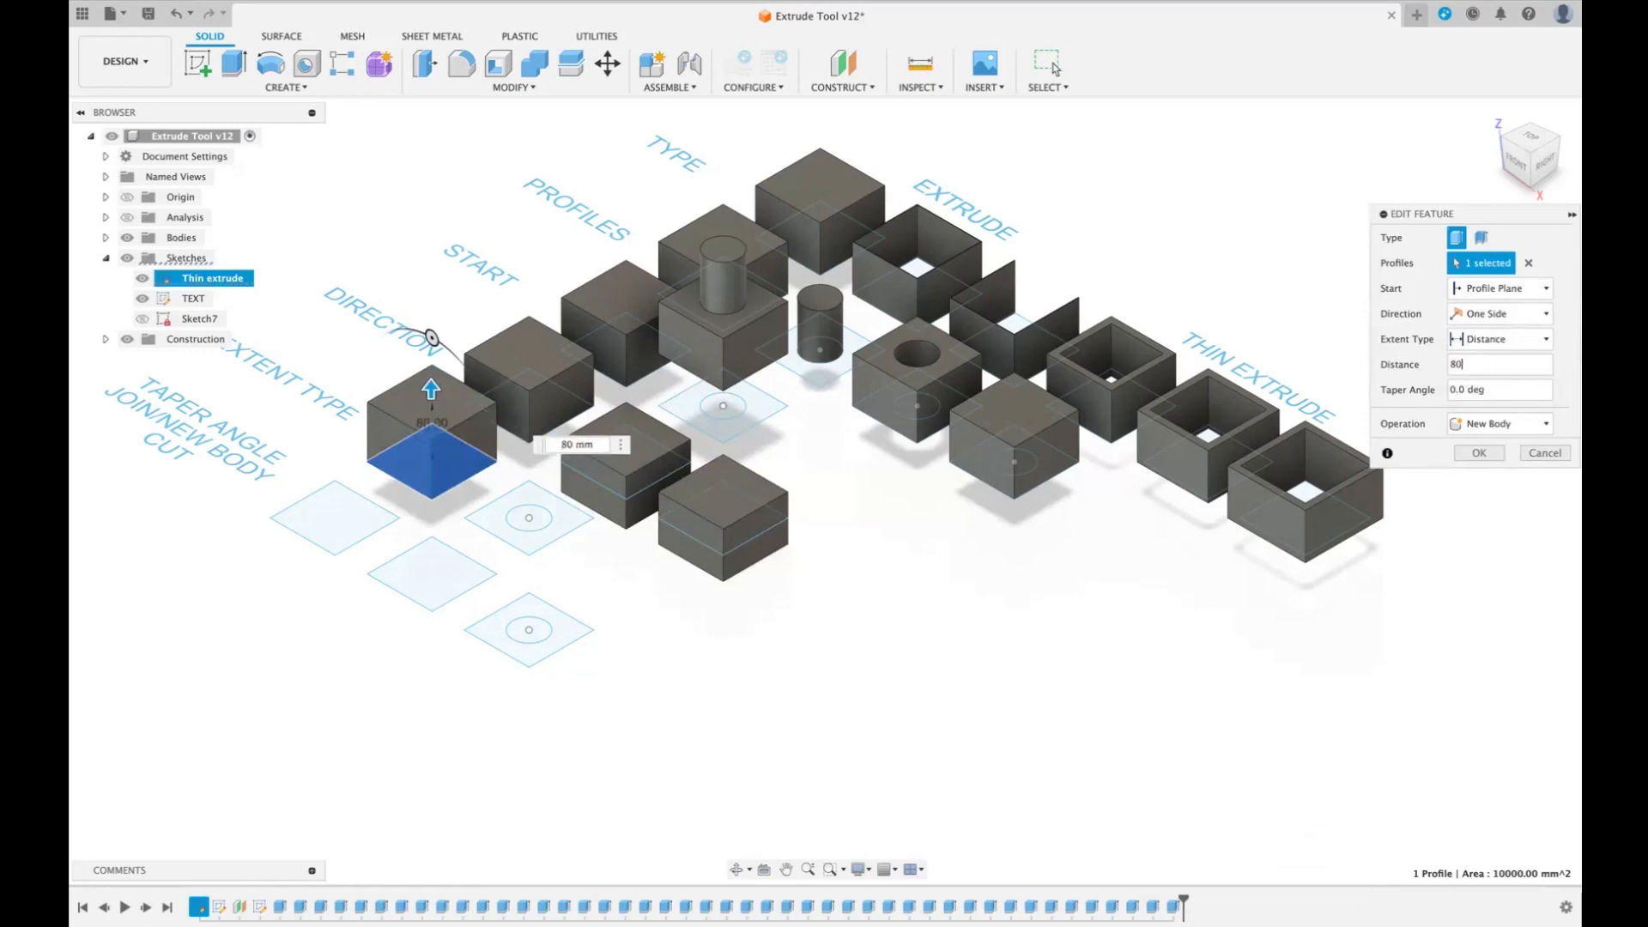
key("Return")
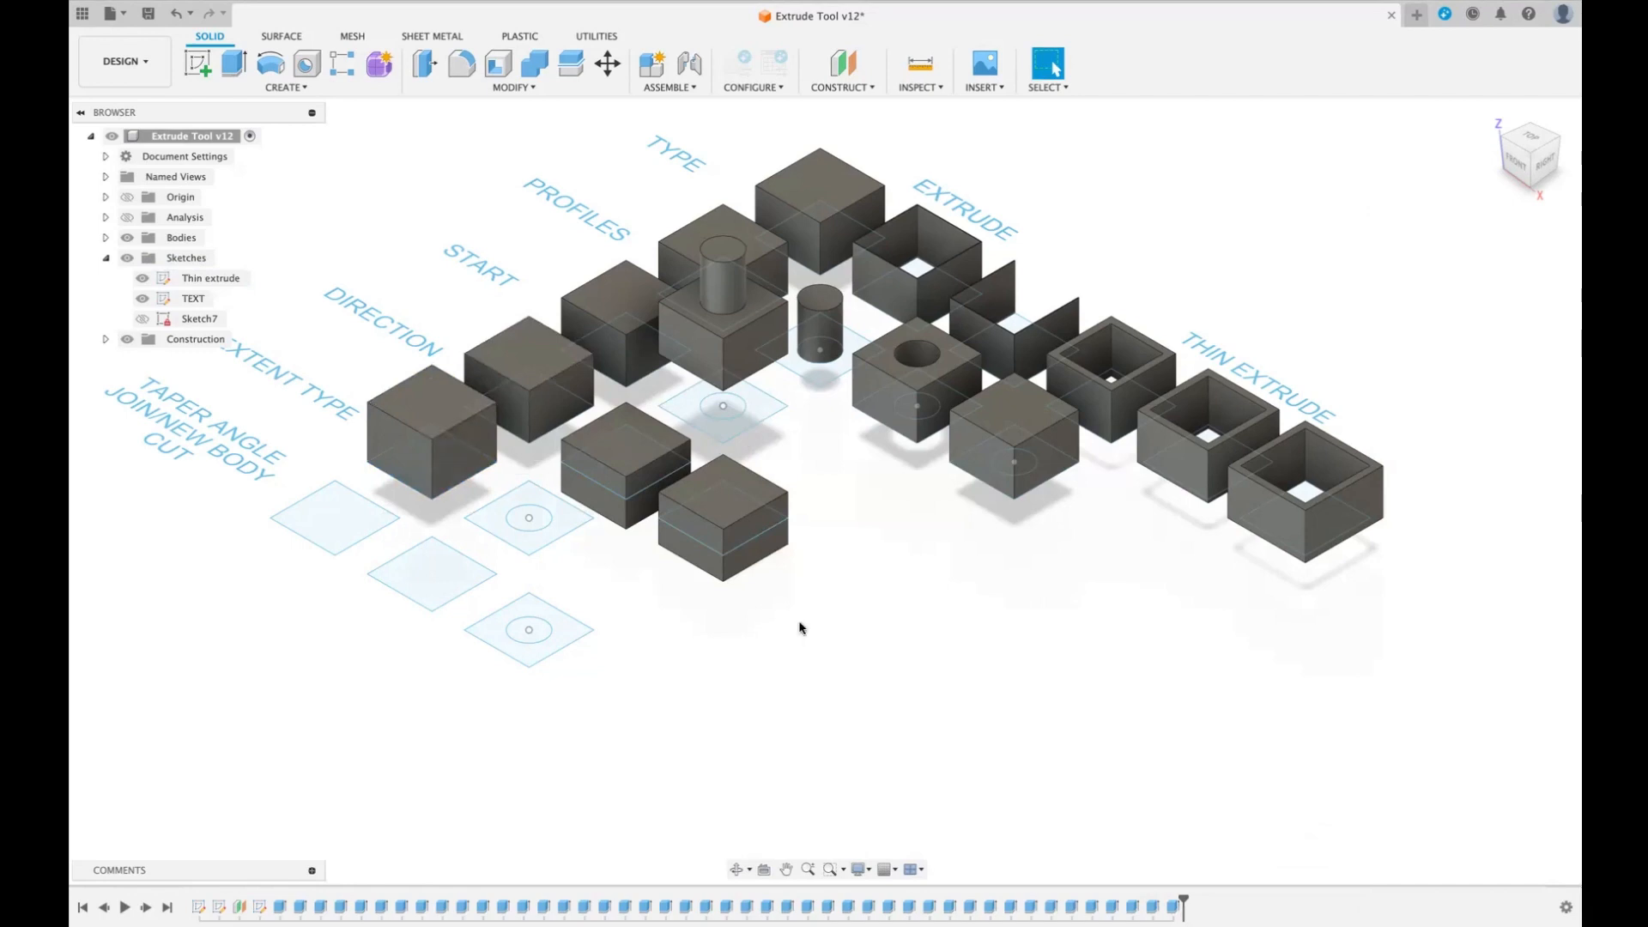
- Extrude the second EXTENT TYPE square with its circle as a new body, up to the top face of the first DIRECTION box
key("e")
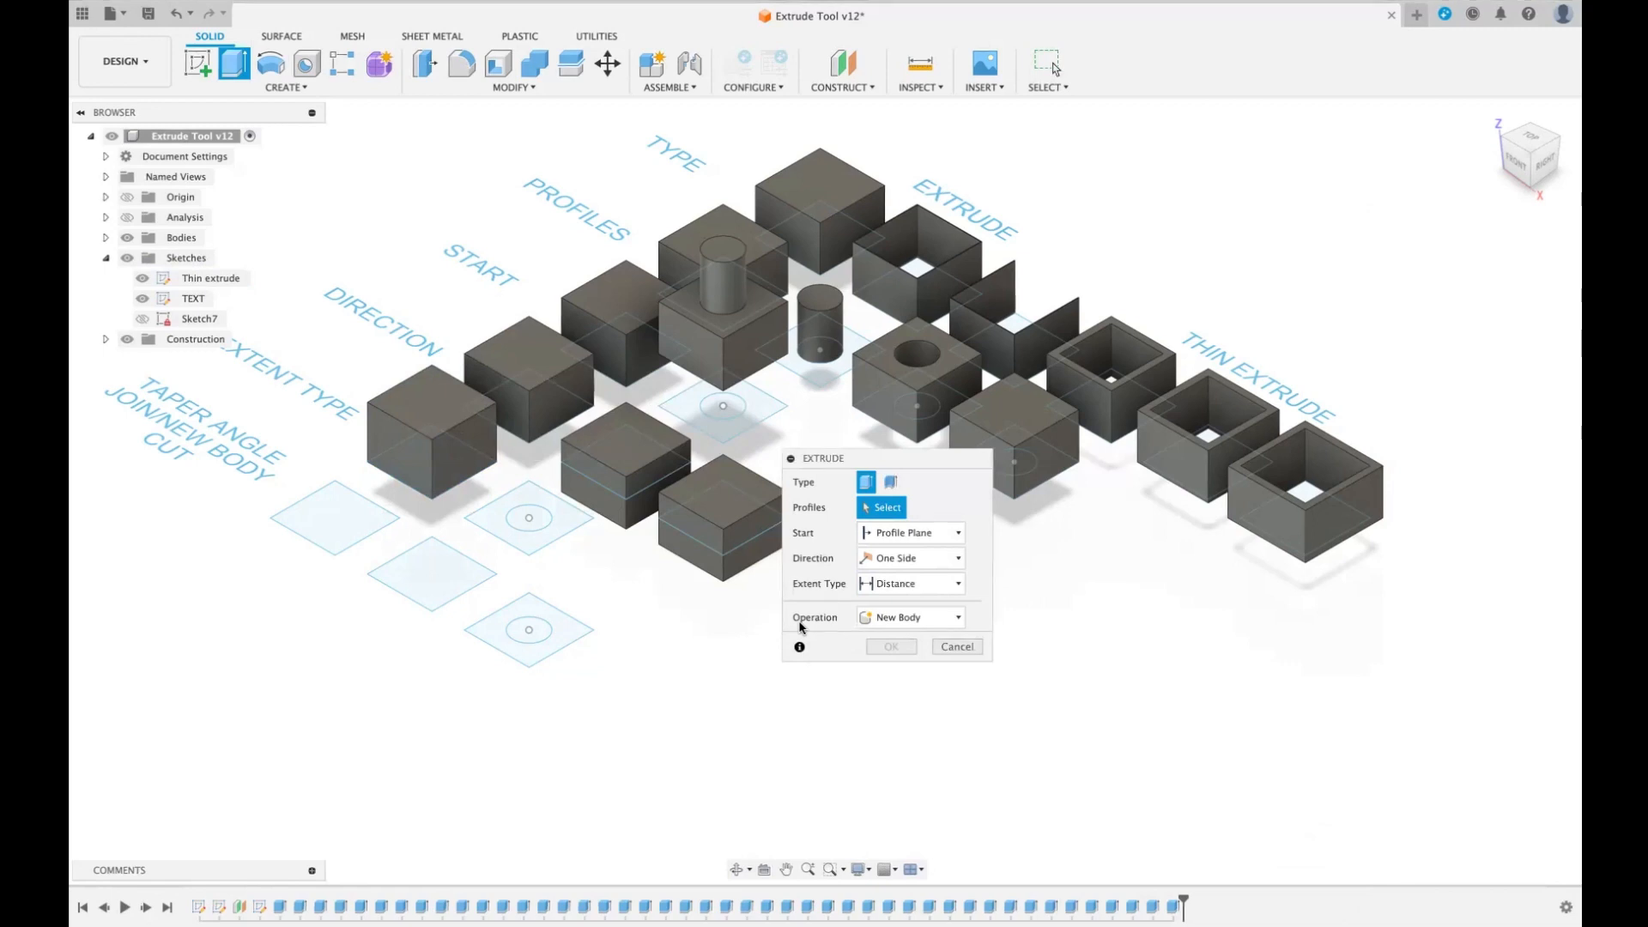
left_click(528, 502)
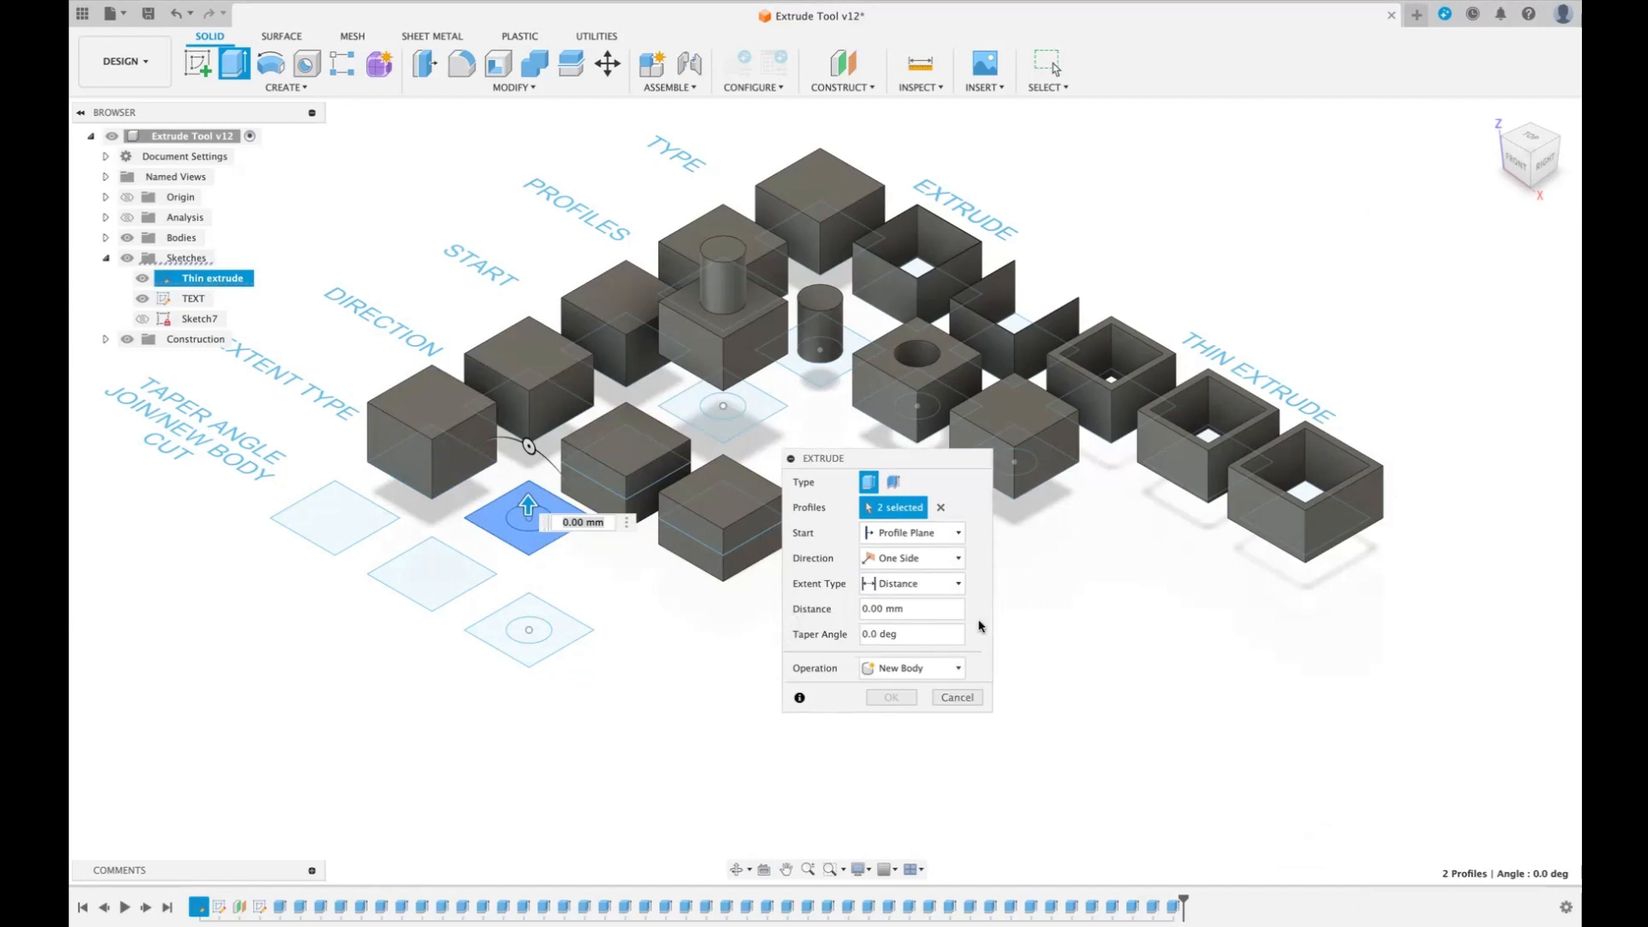
left_click(958, 586)
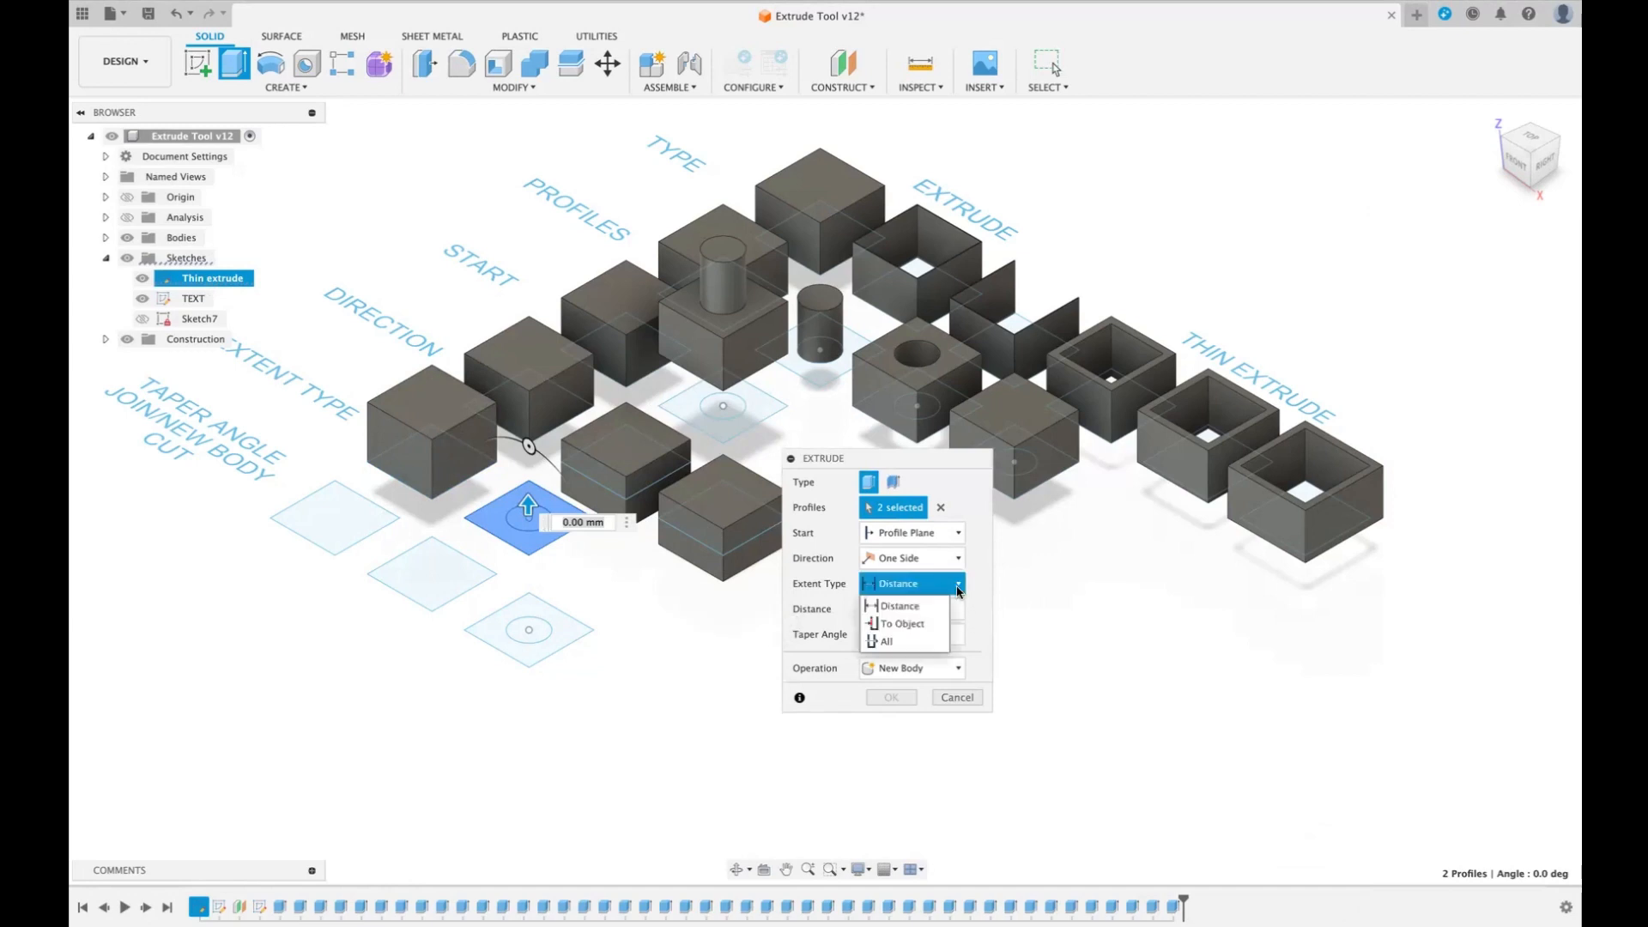
left_click(901, 623)
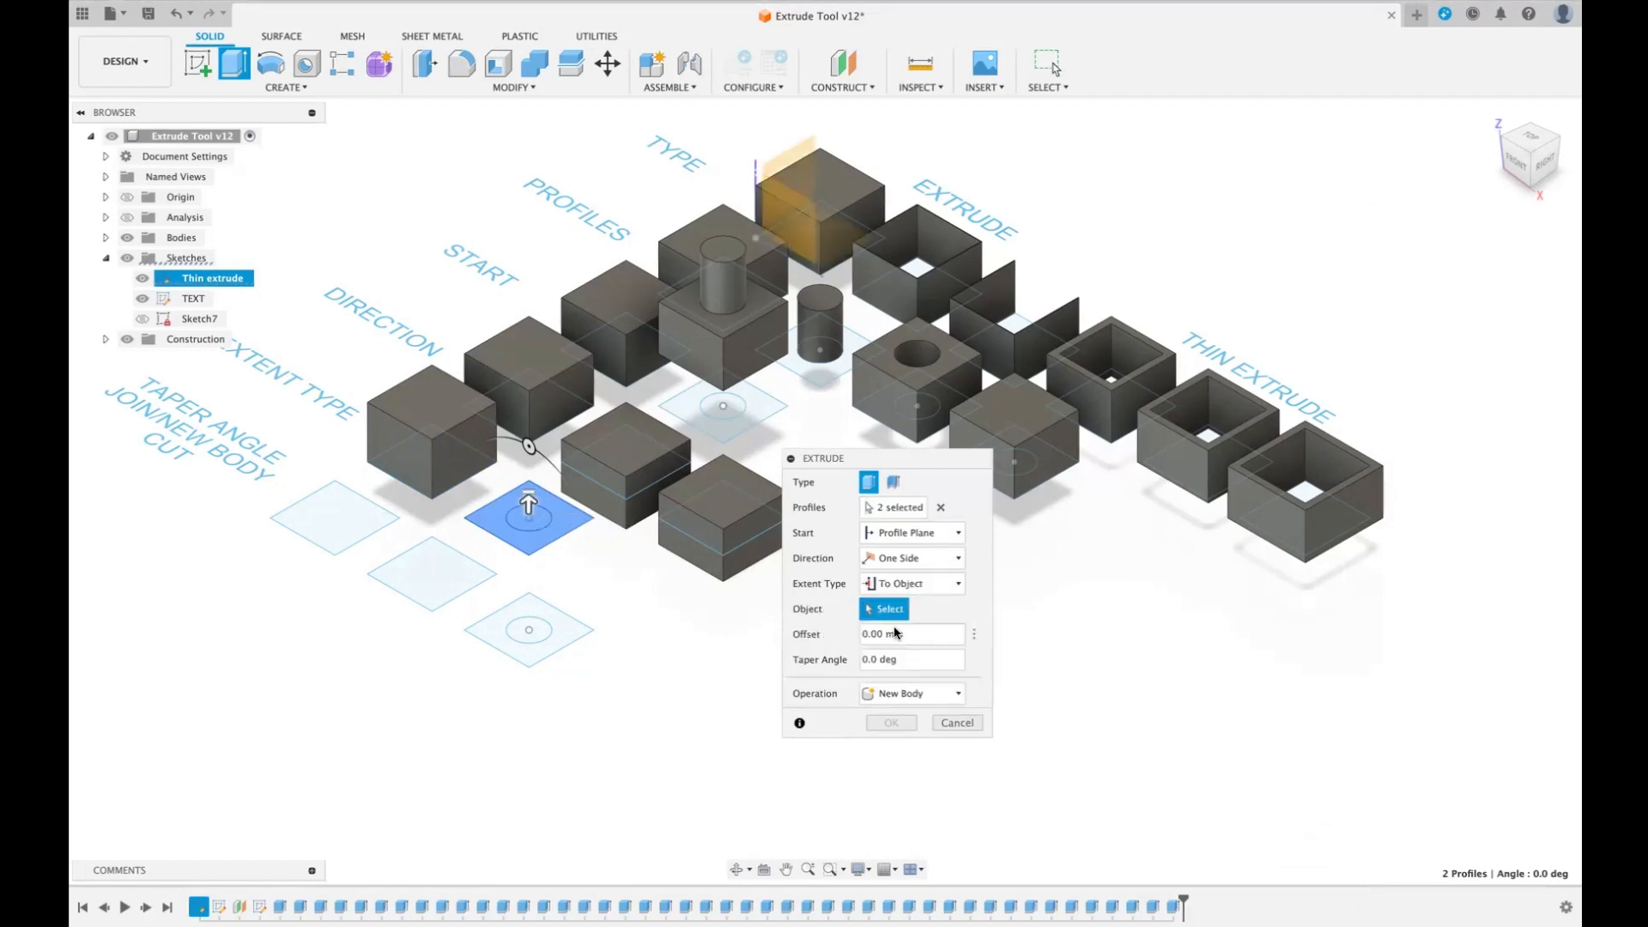
left_click(604, 444)
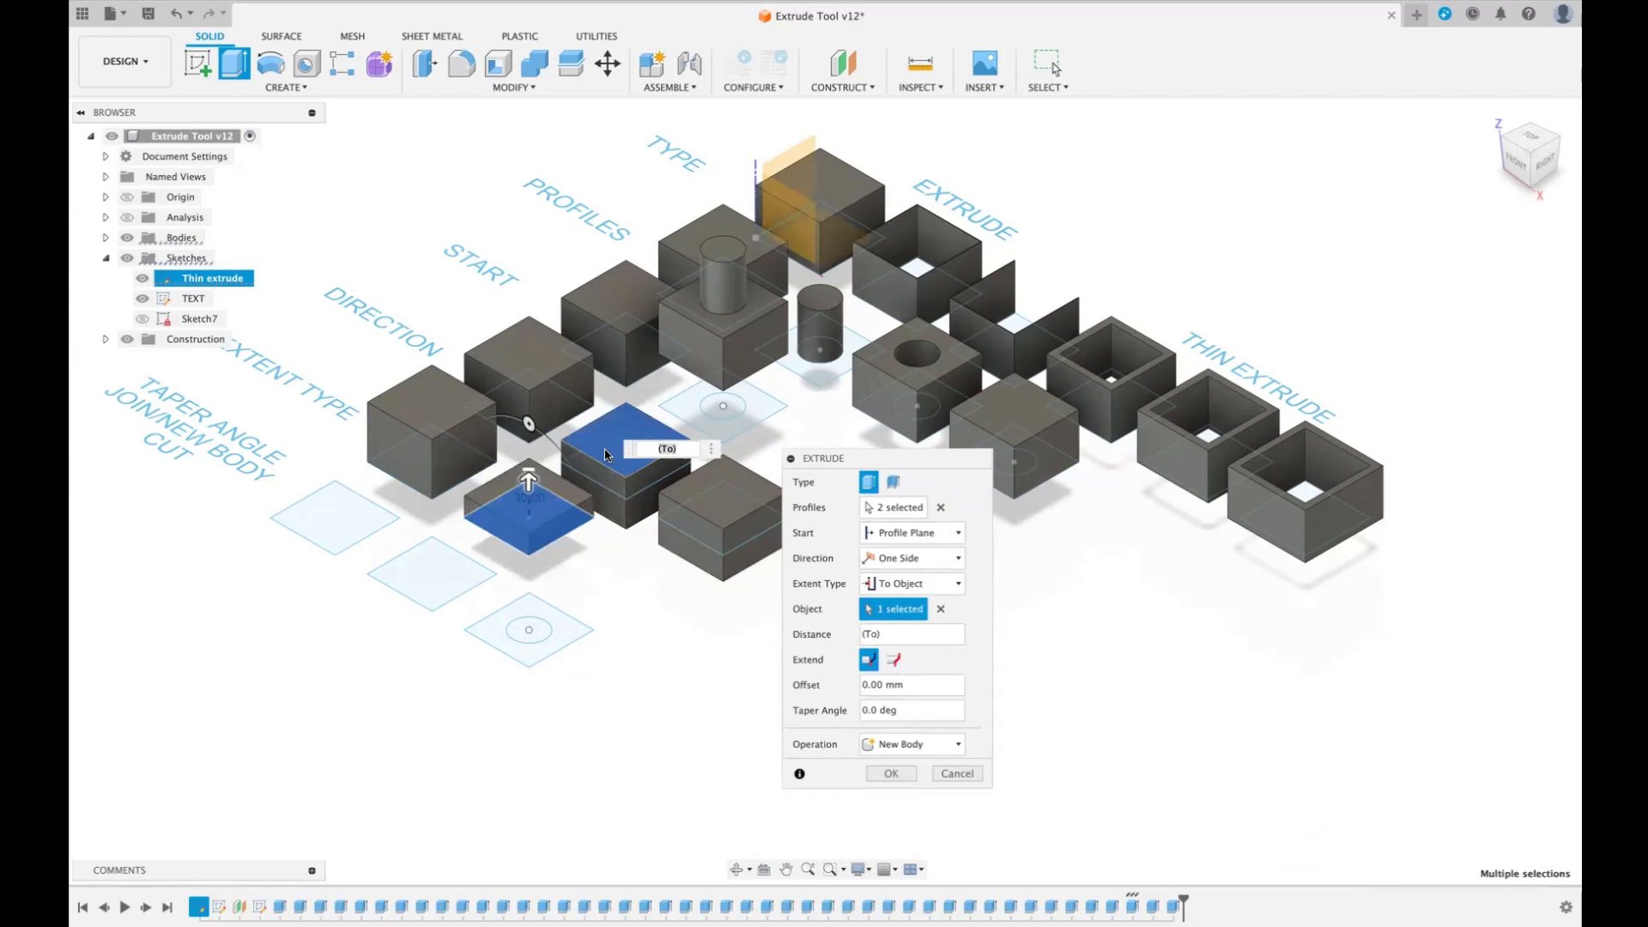
left_click(530, 352)
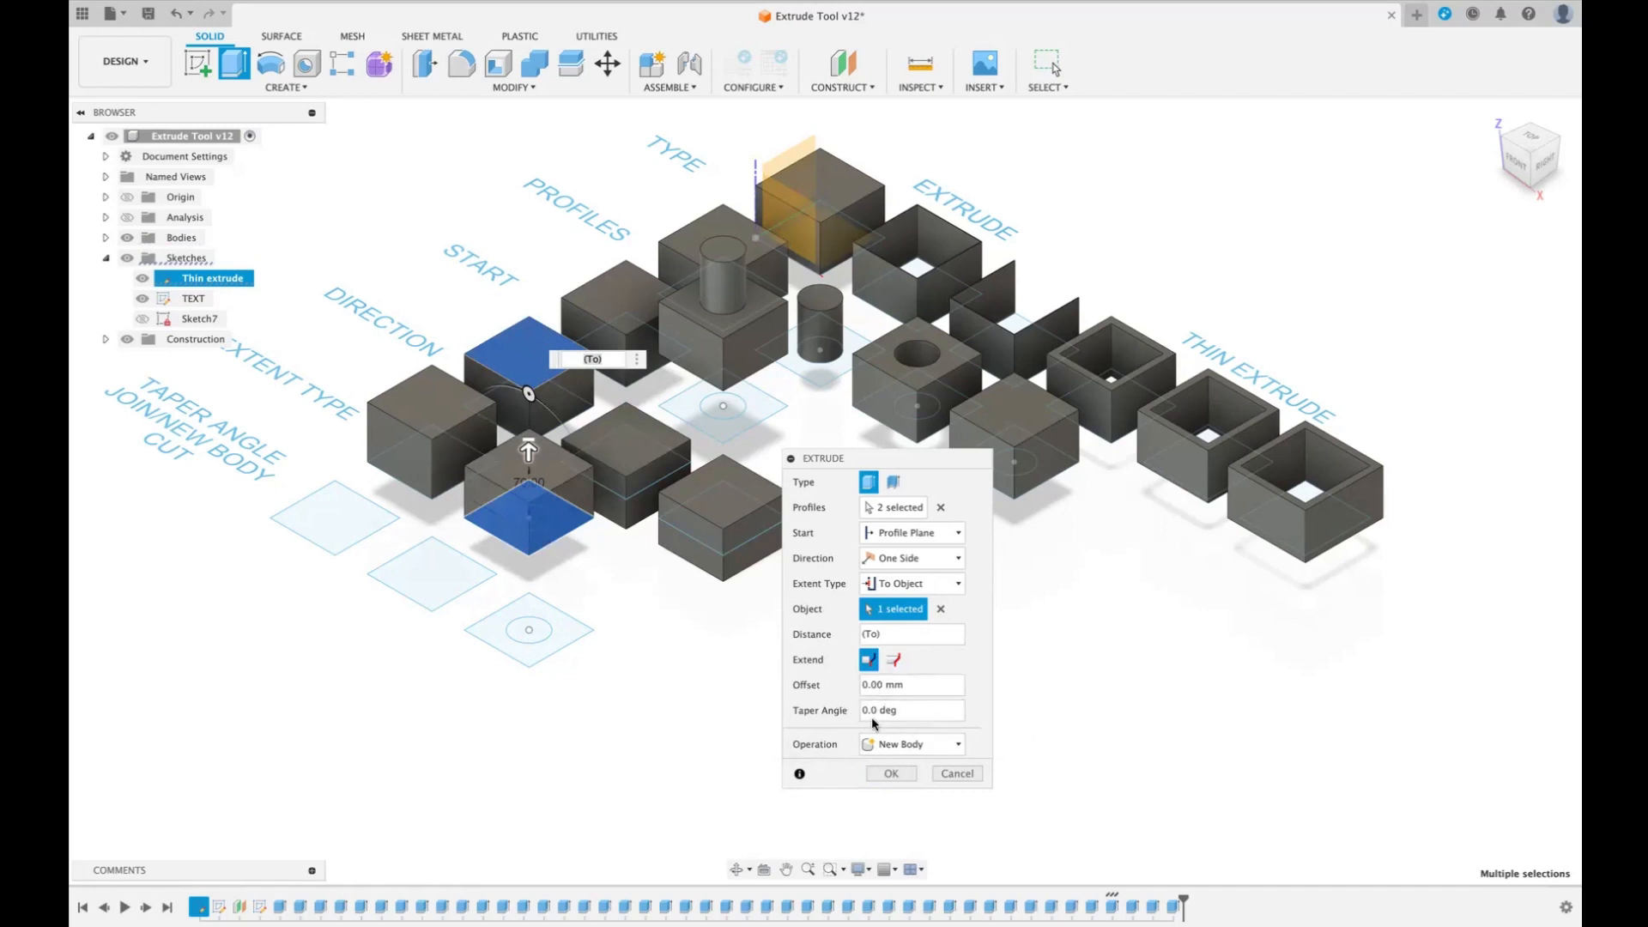
left_click(892, 773)
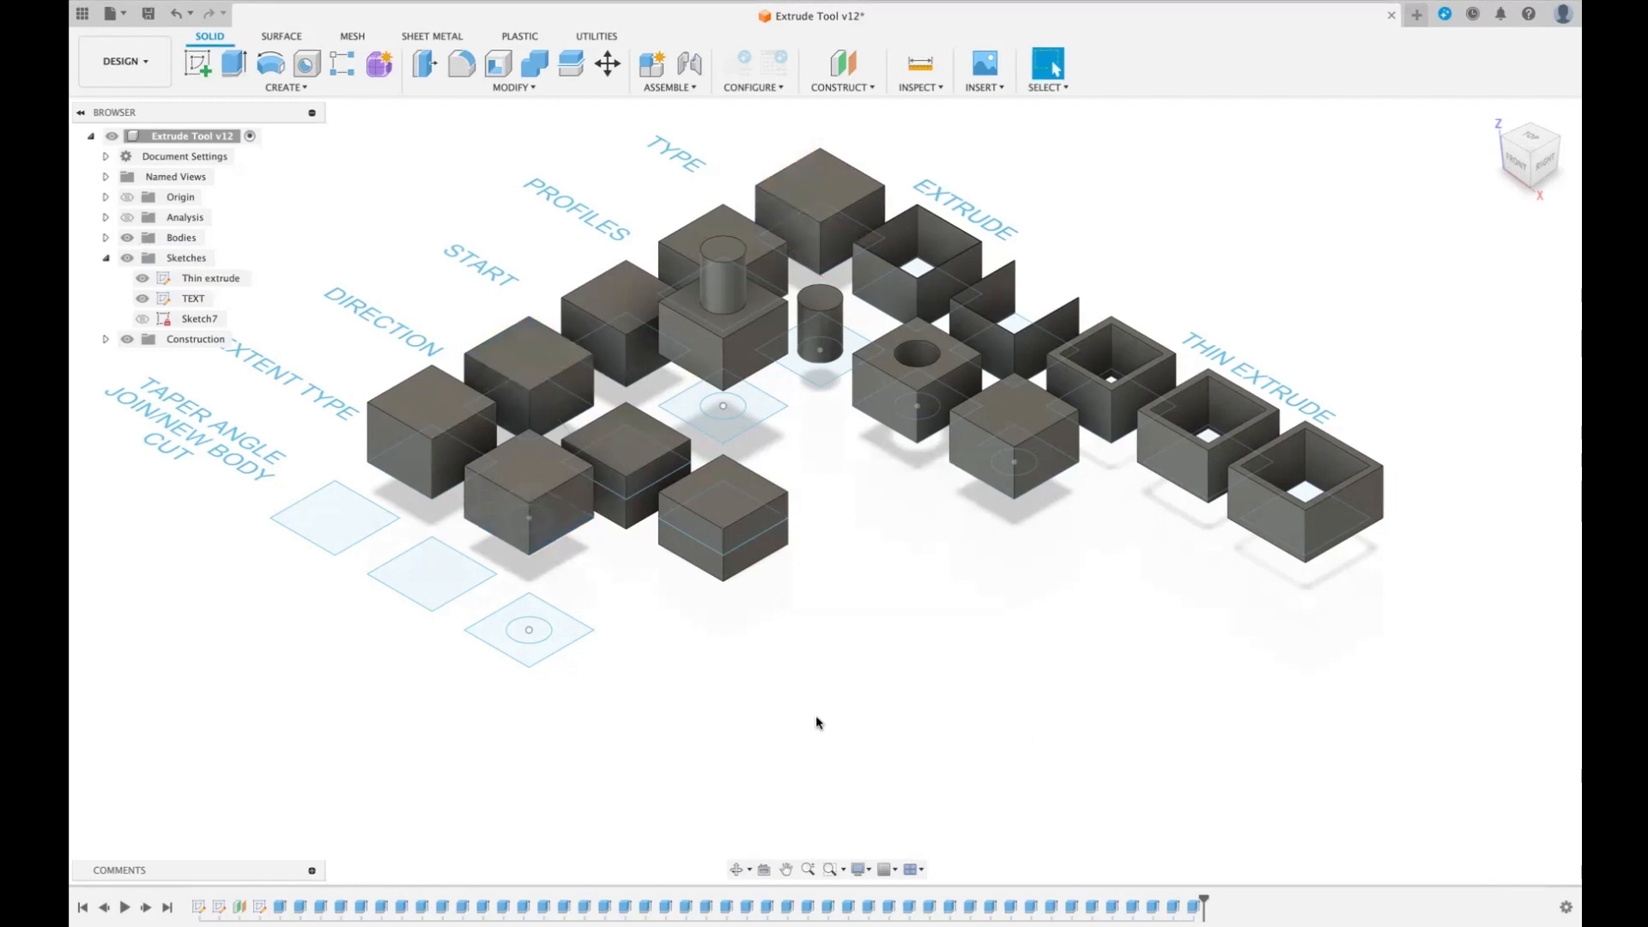
key("e")
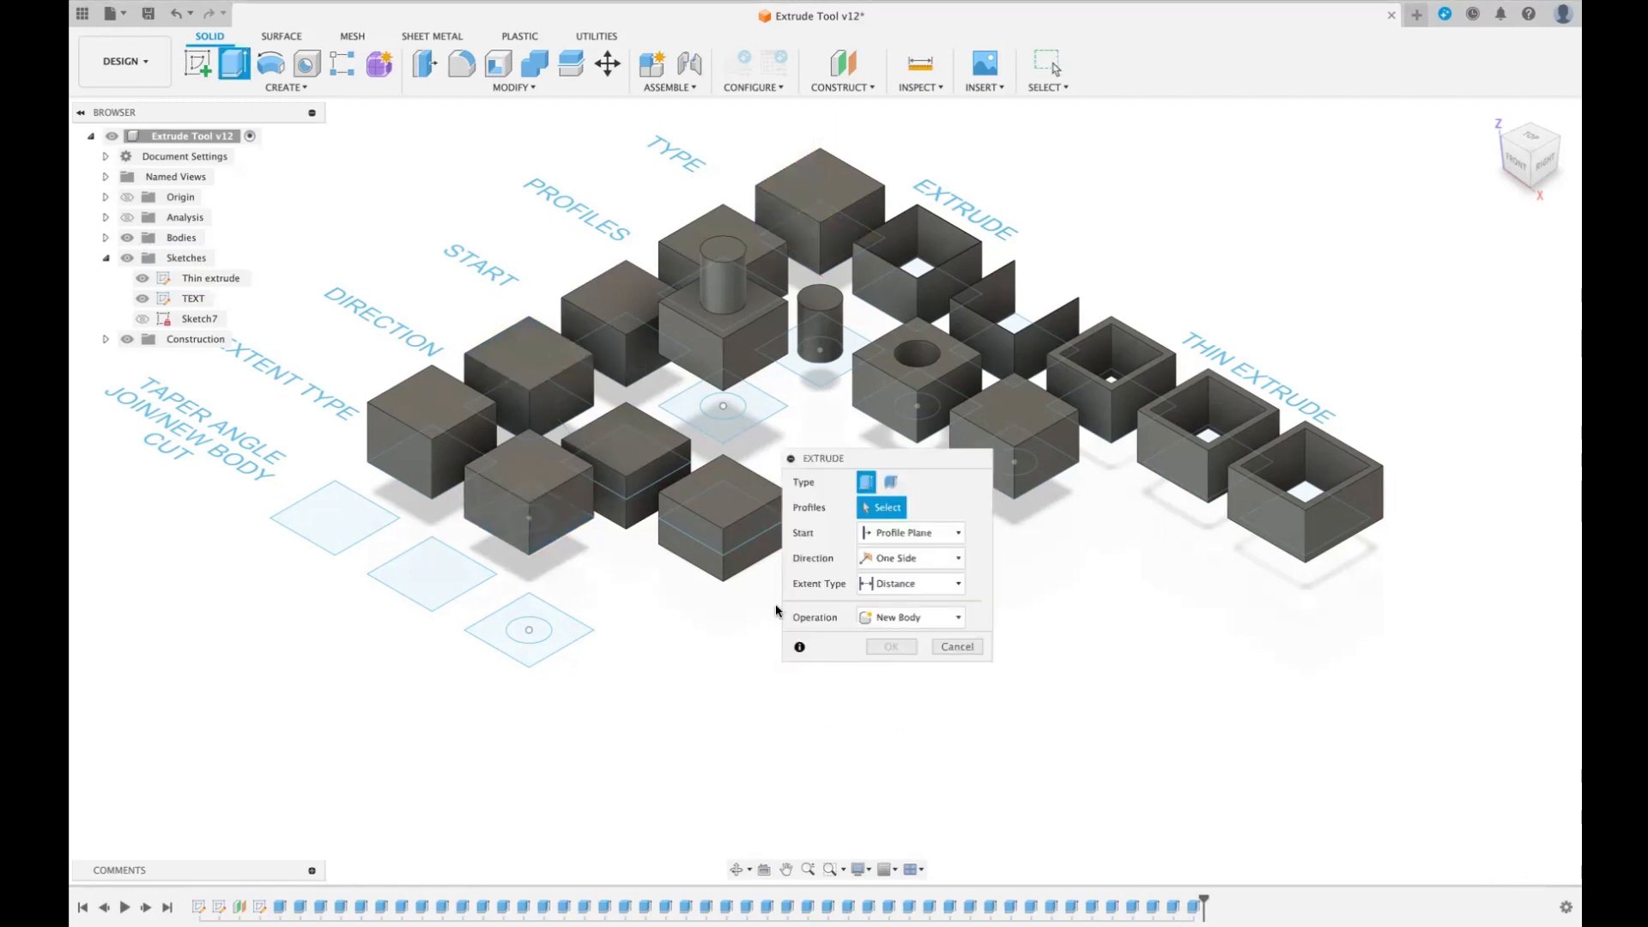
left_click(533, 478)
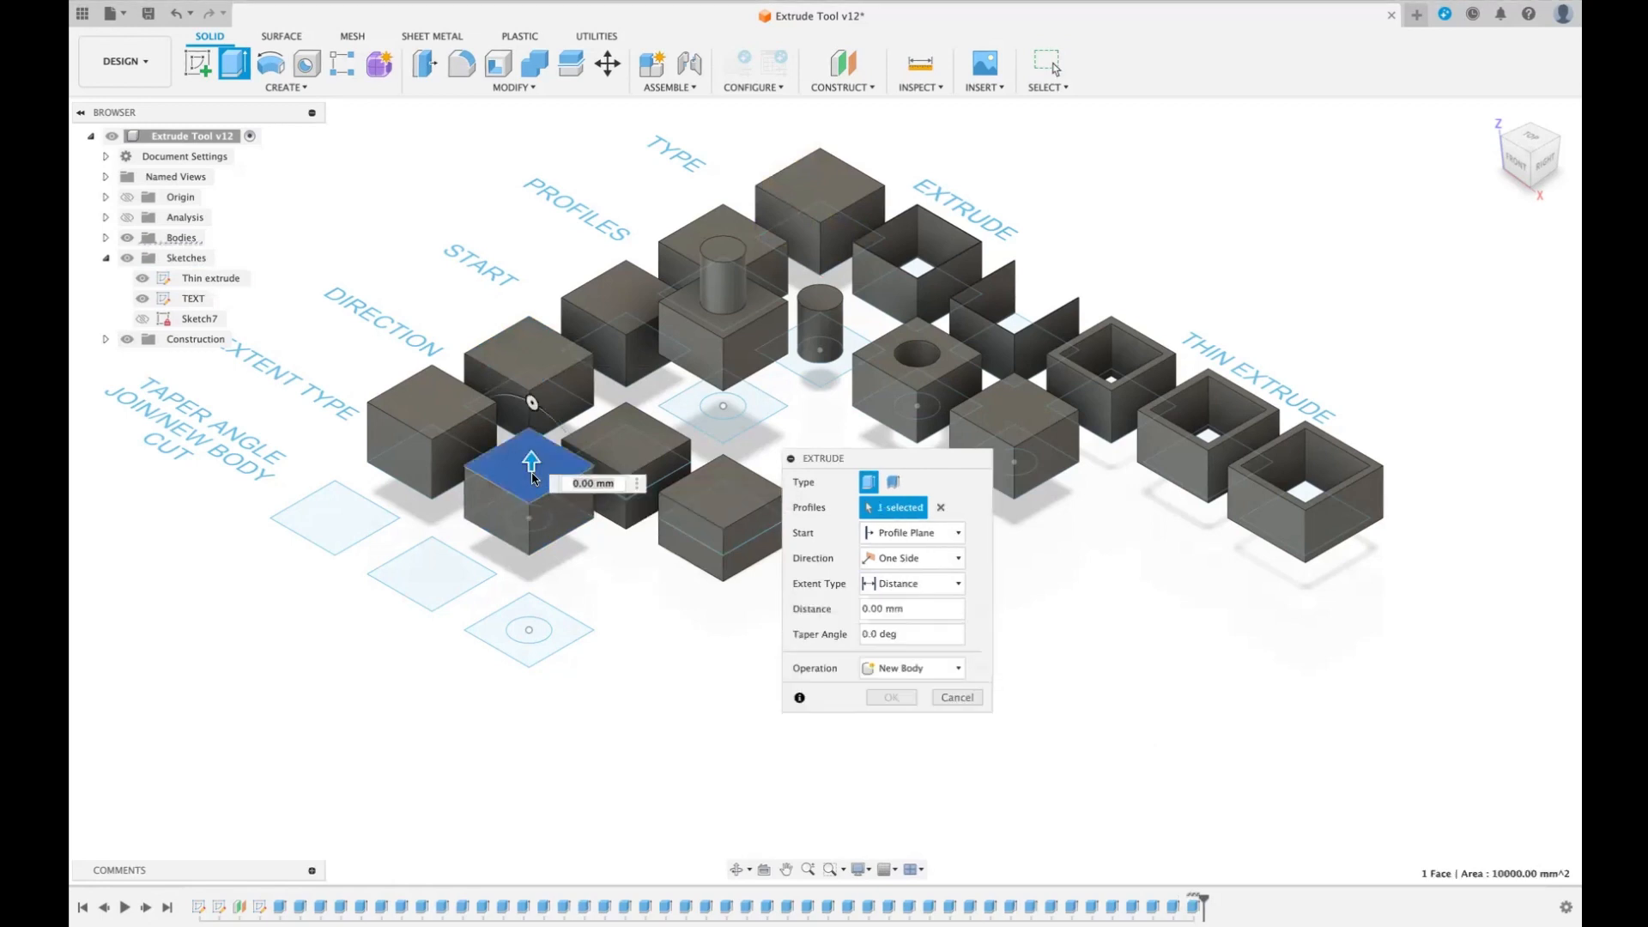
left_click(955, 587)
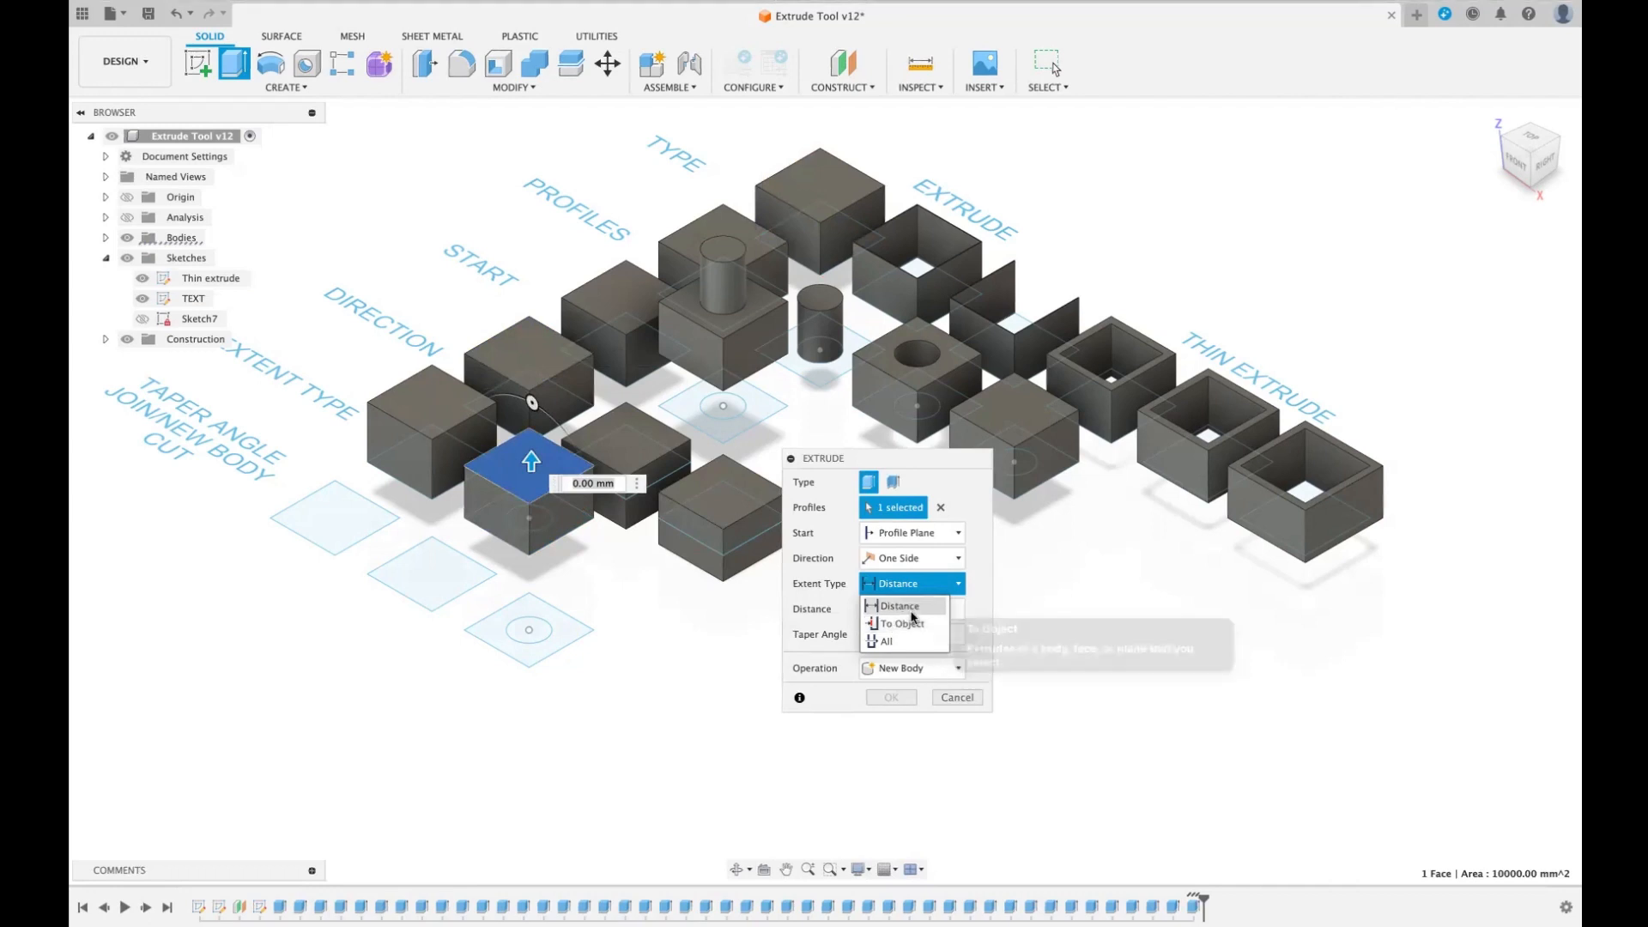
left_click(951, 695)
left_click(953, 697)
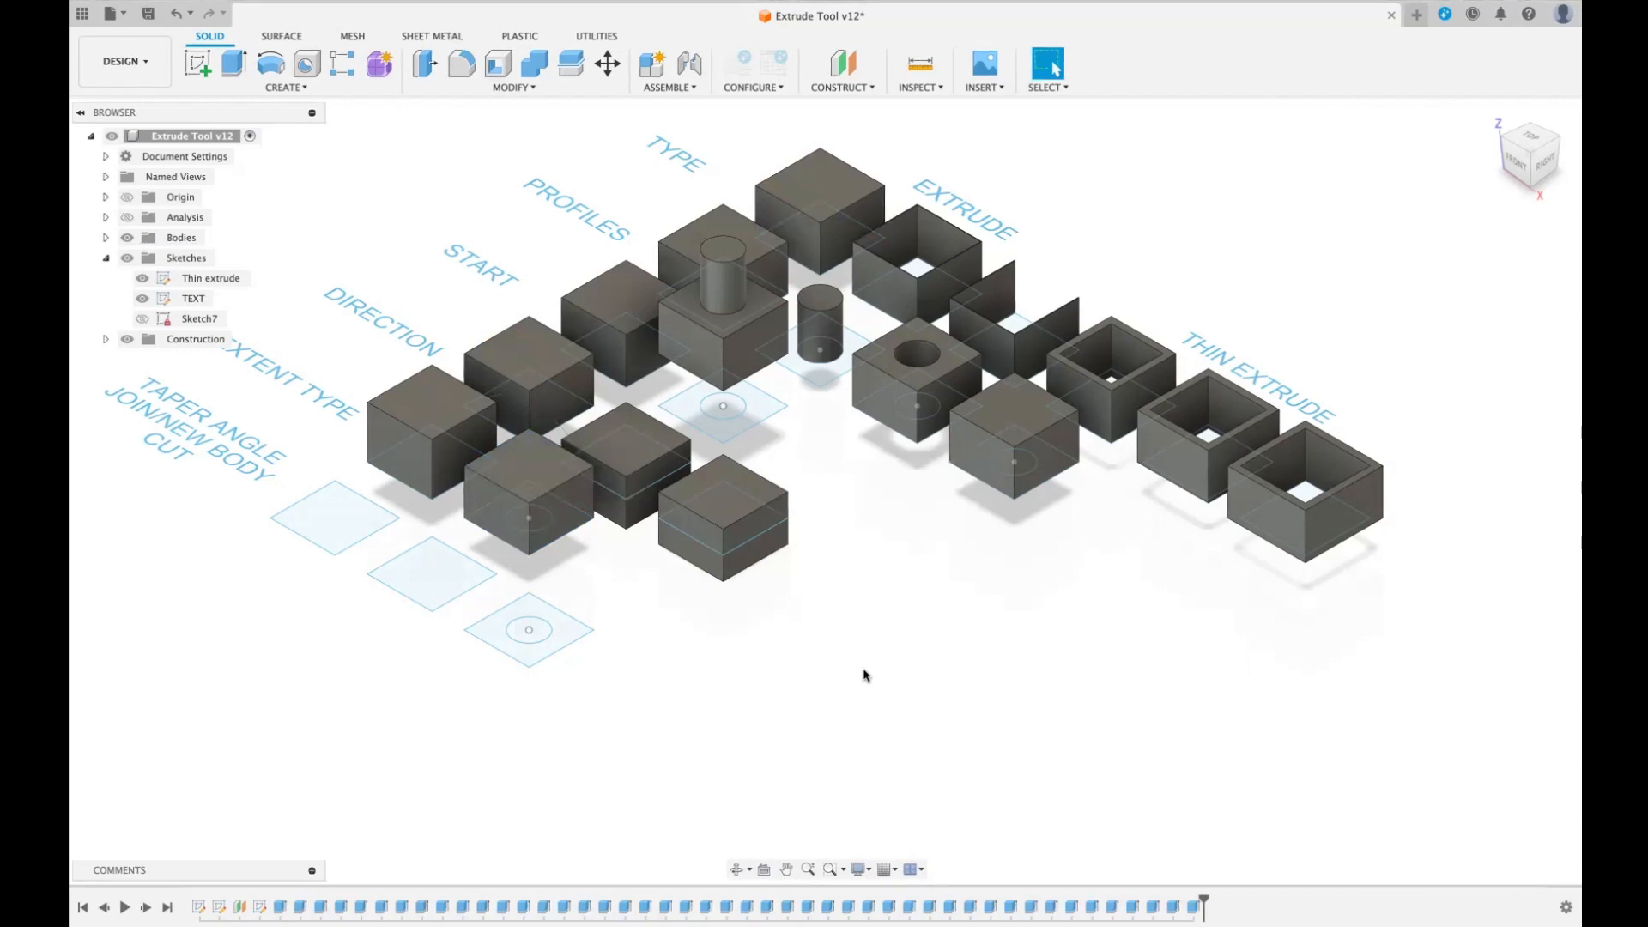
- Cut the circle profile through the second EXTENT TYPE box, using the All extent
key("e")
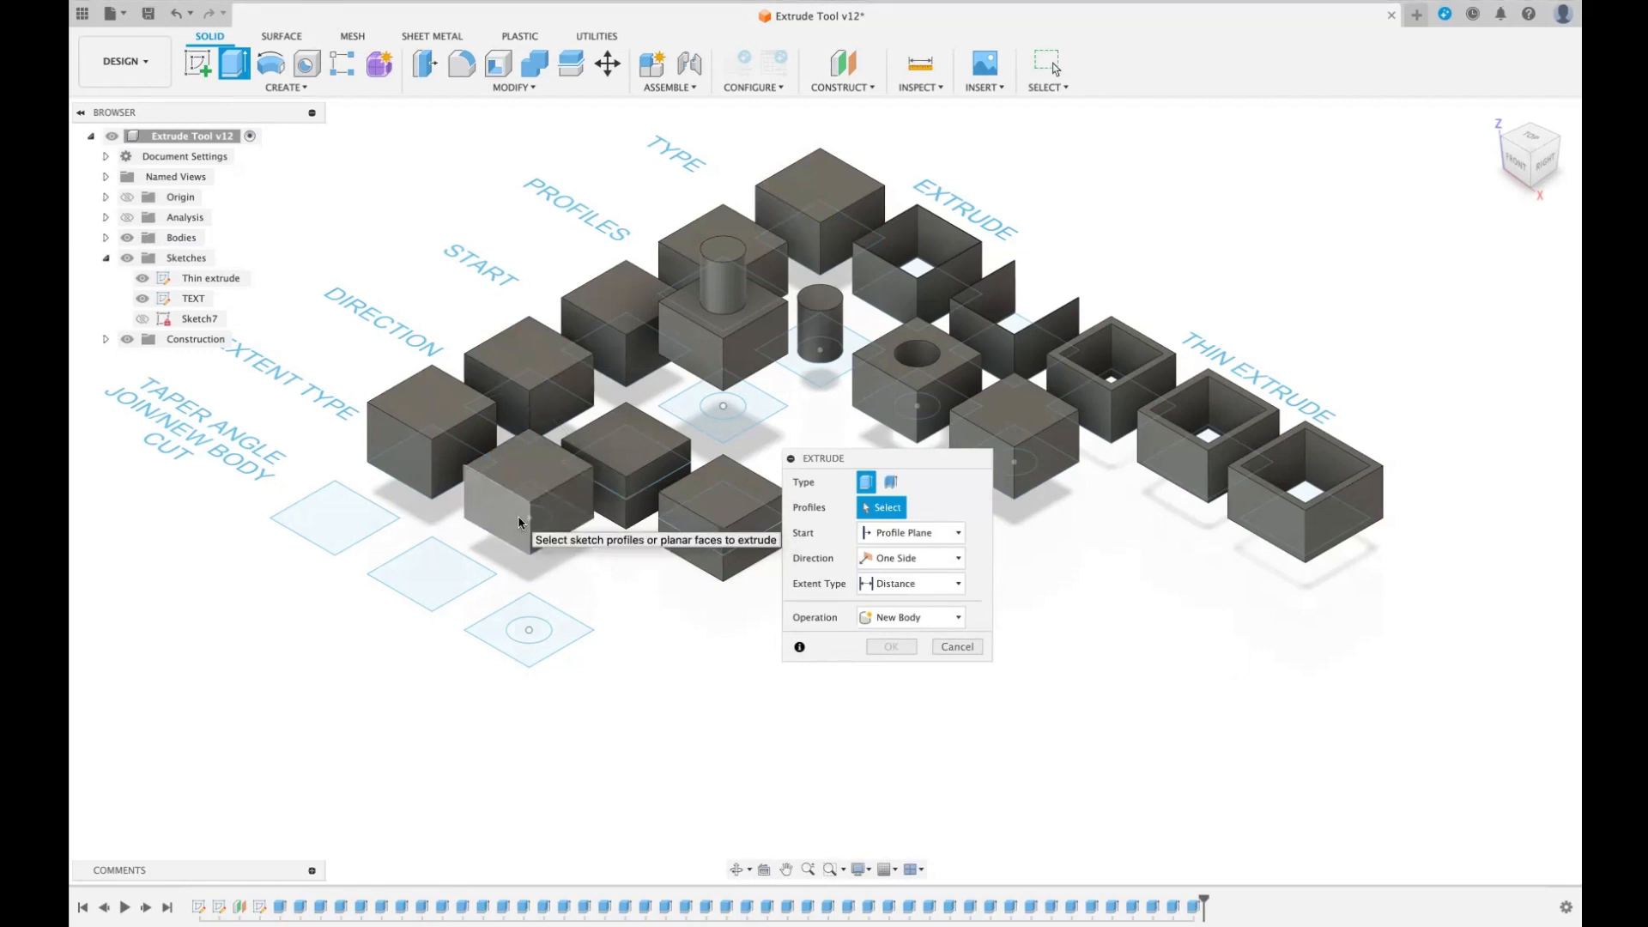
left_click(105, 238)
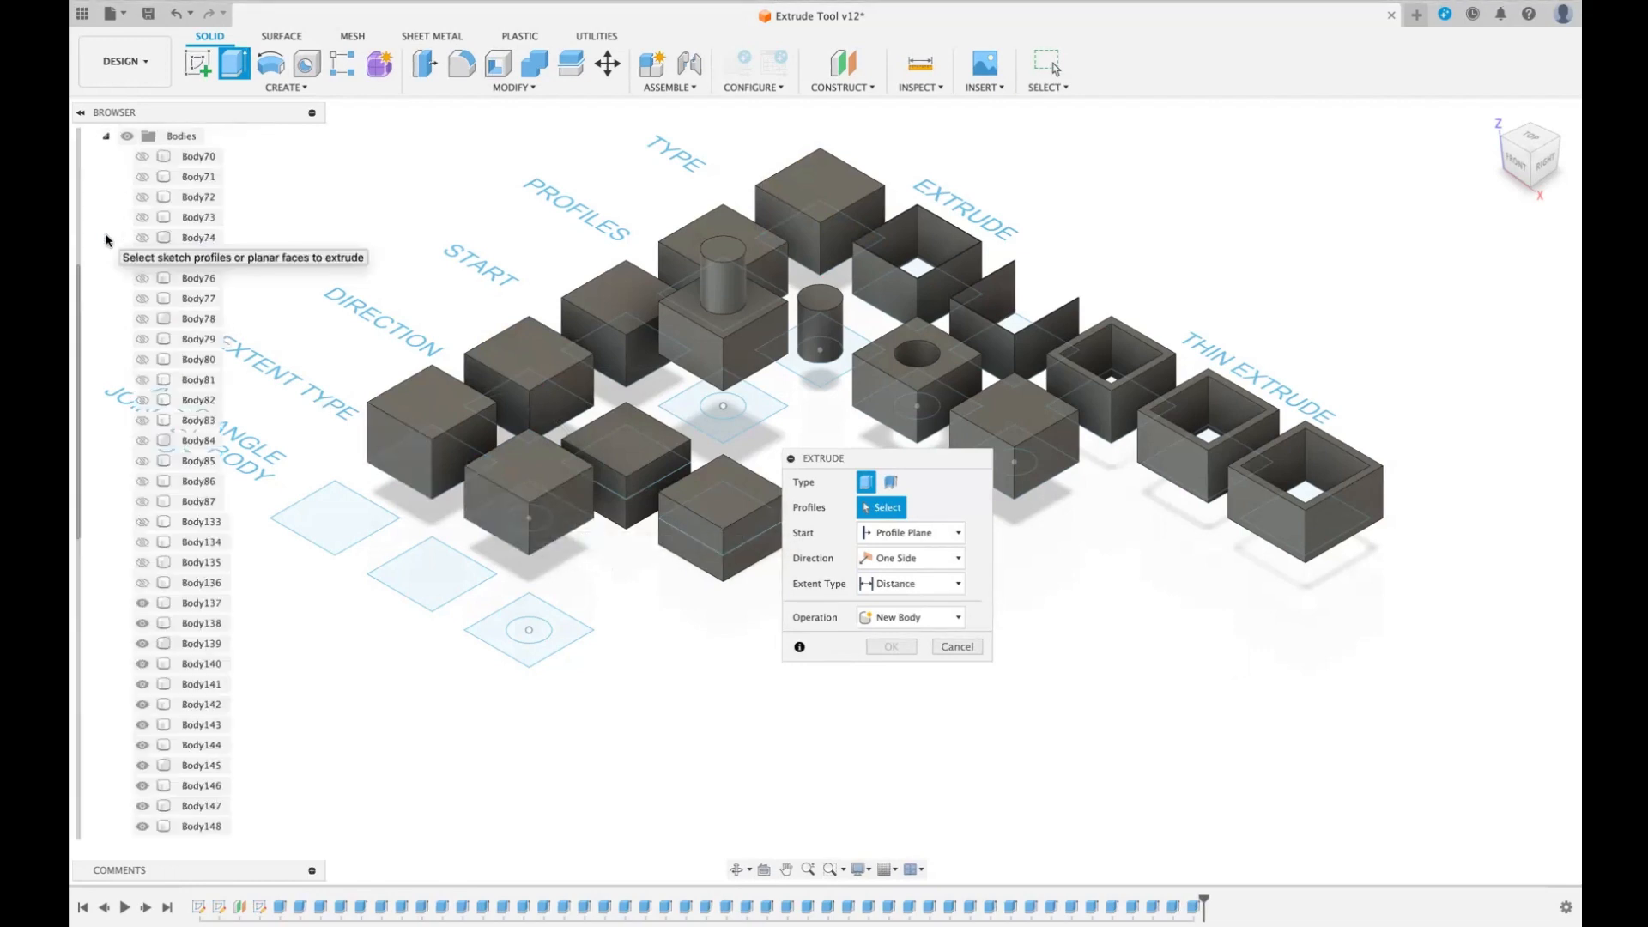
scroll(182, 427, "down", 5)
scroll(181, 431, "up", 10)
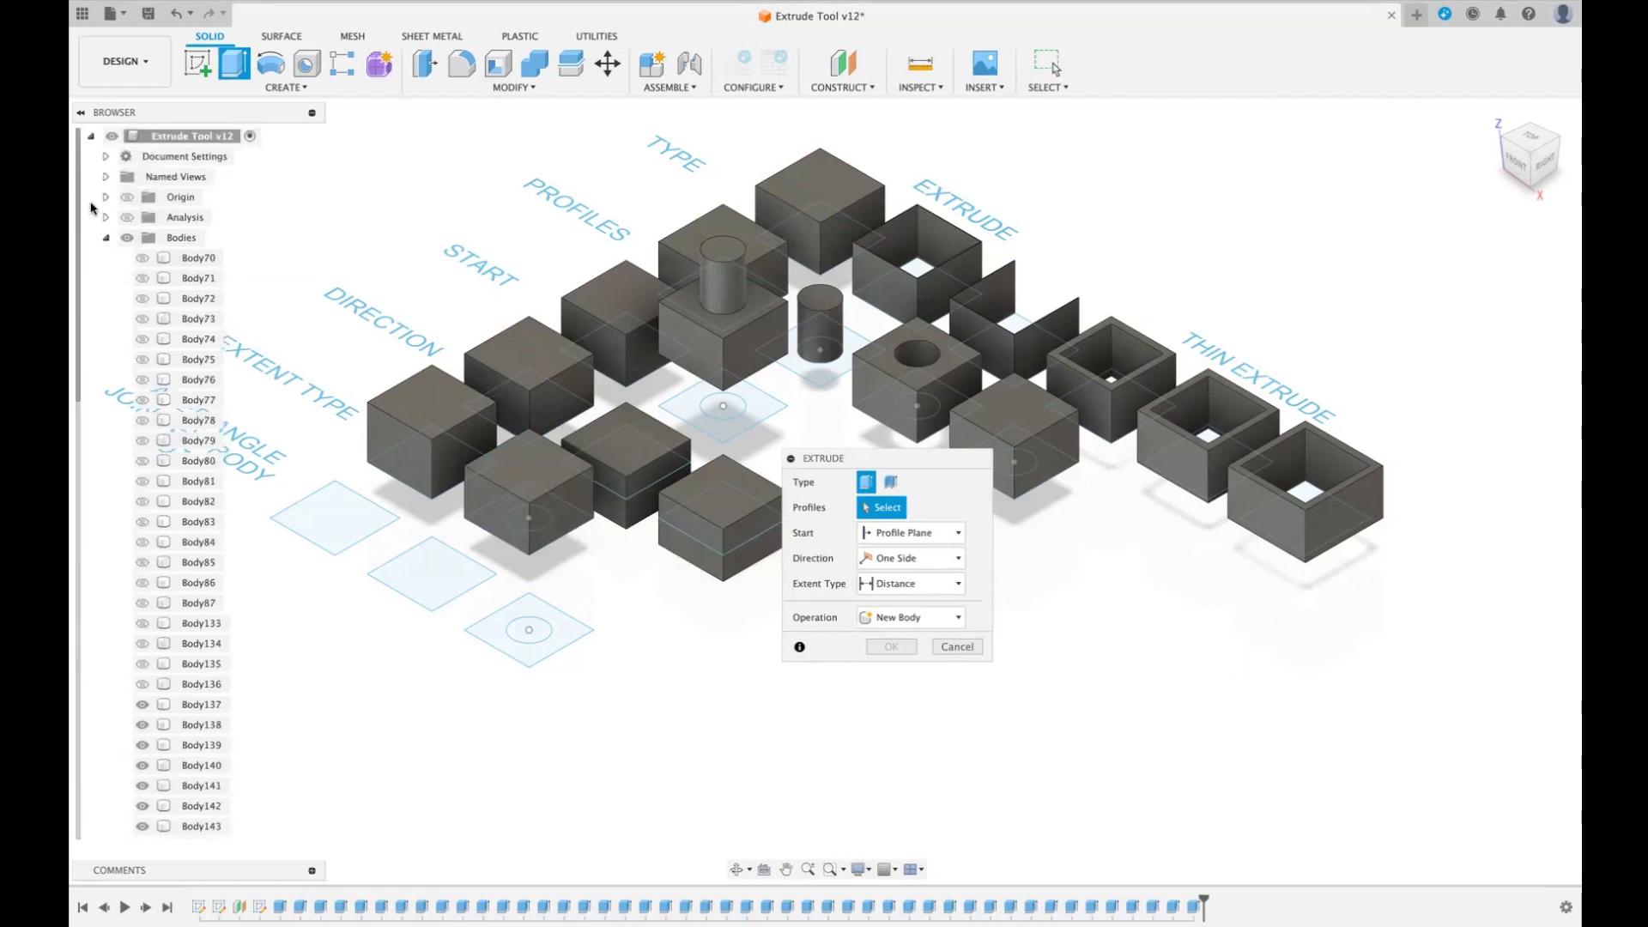
left_click(106, 238)
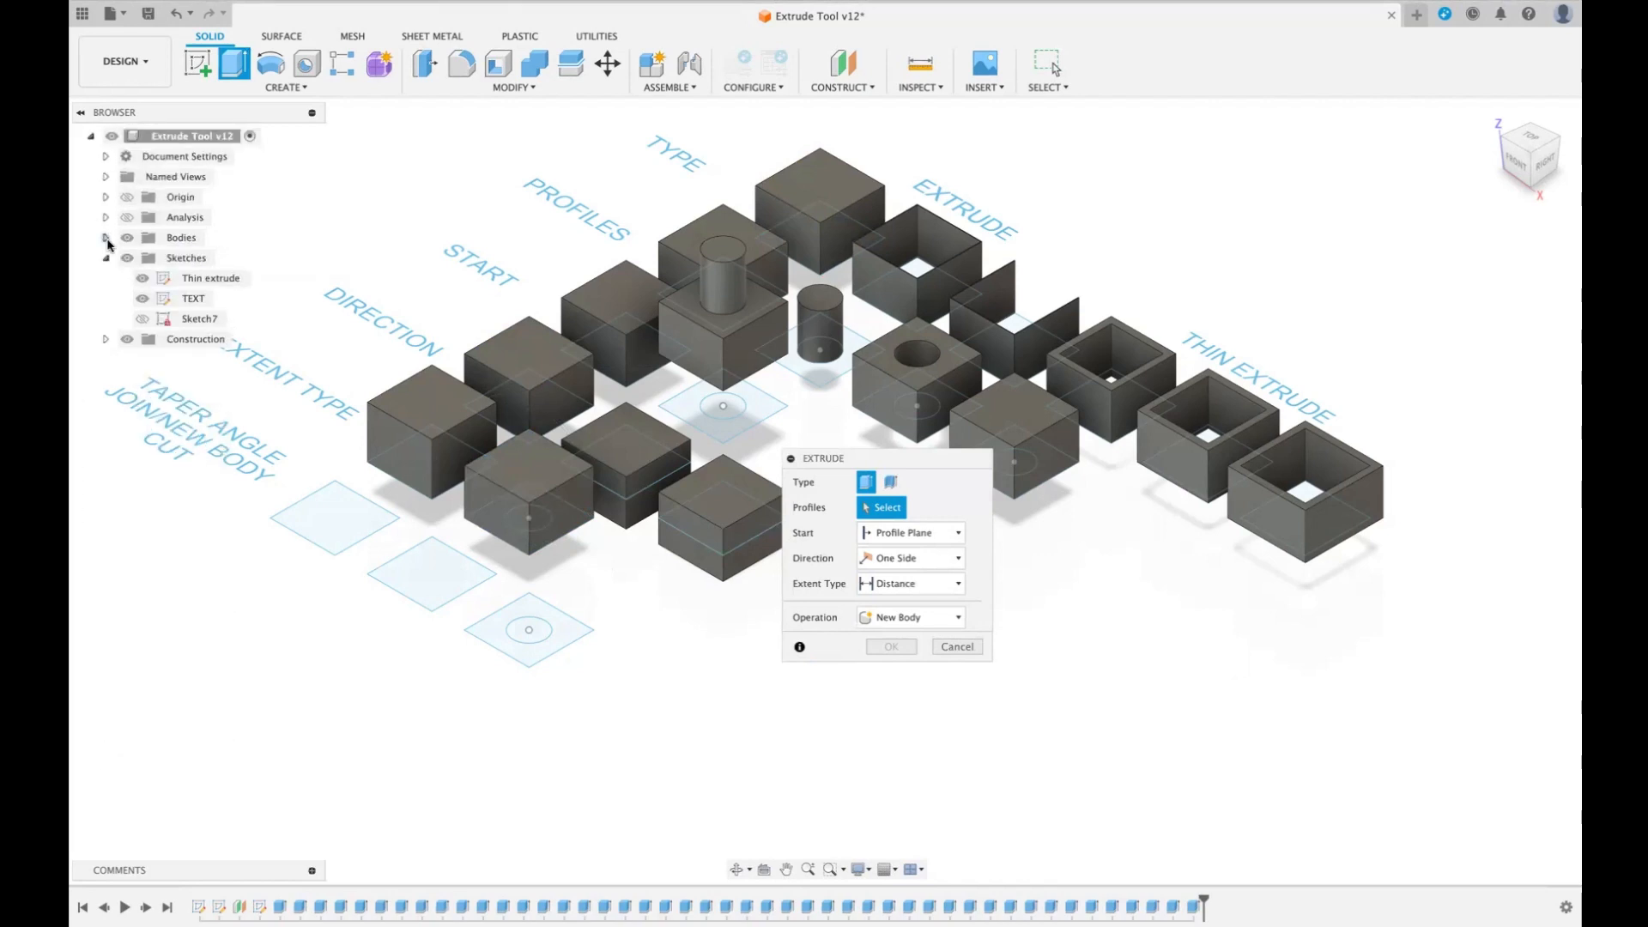
left_click(520, 524)
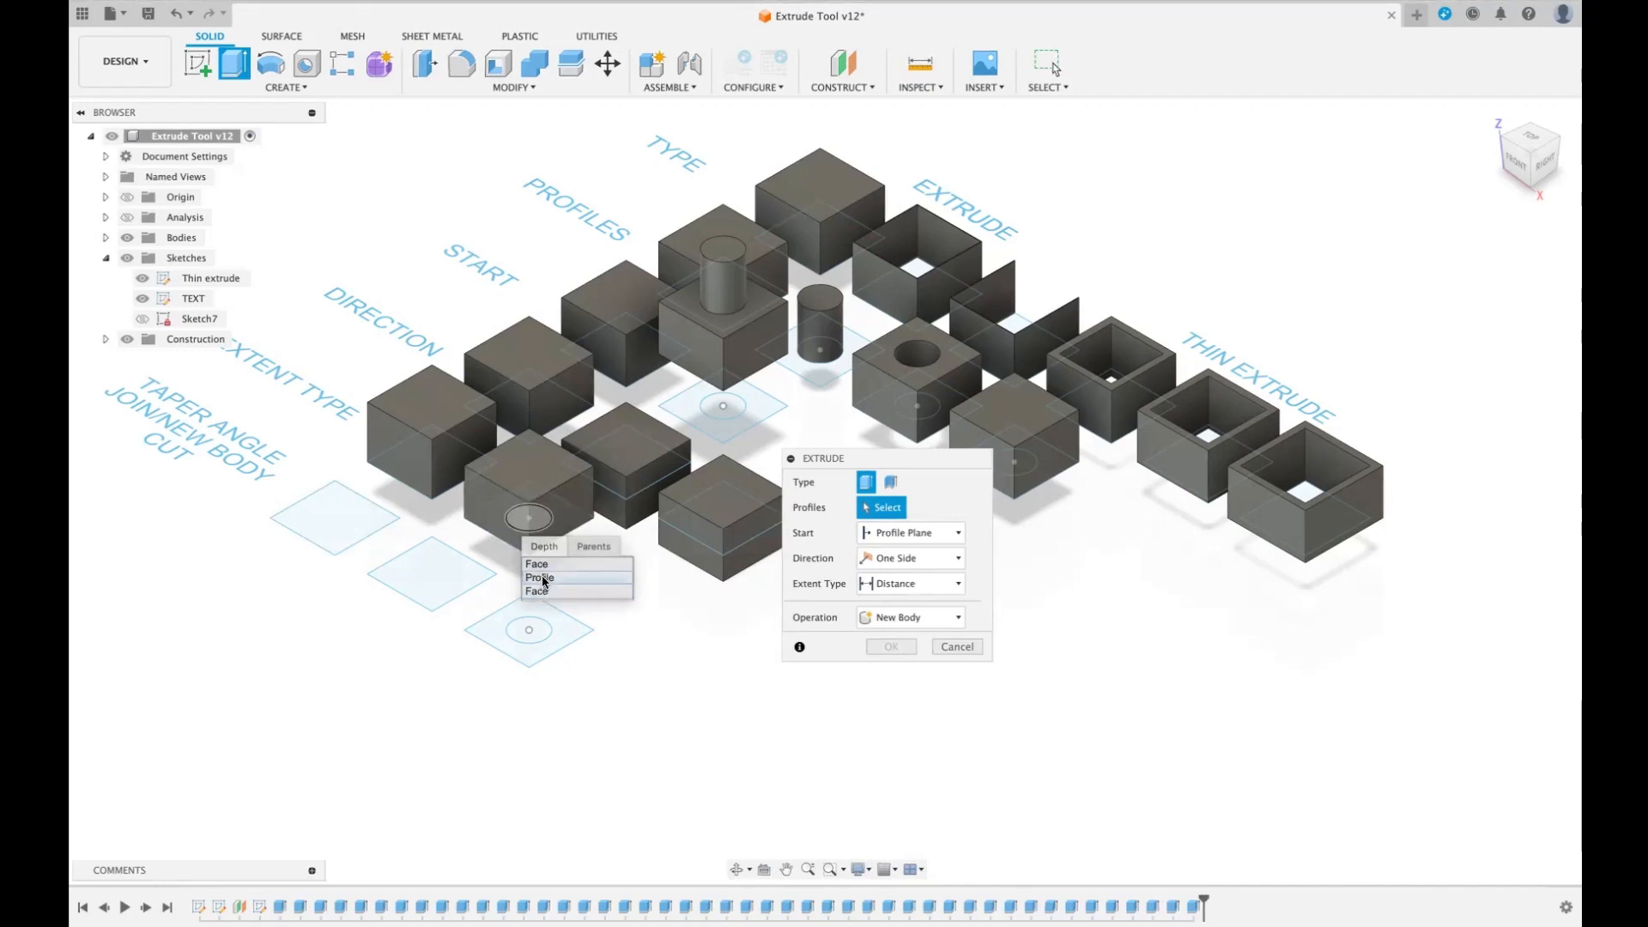
left_click(543, 577)
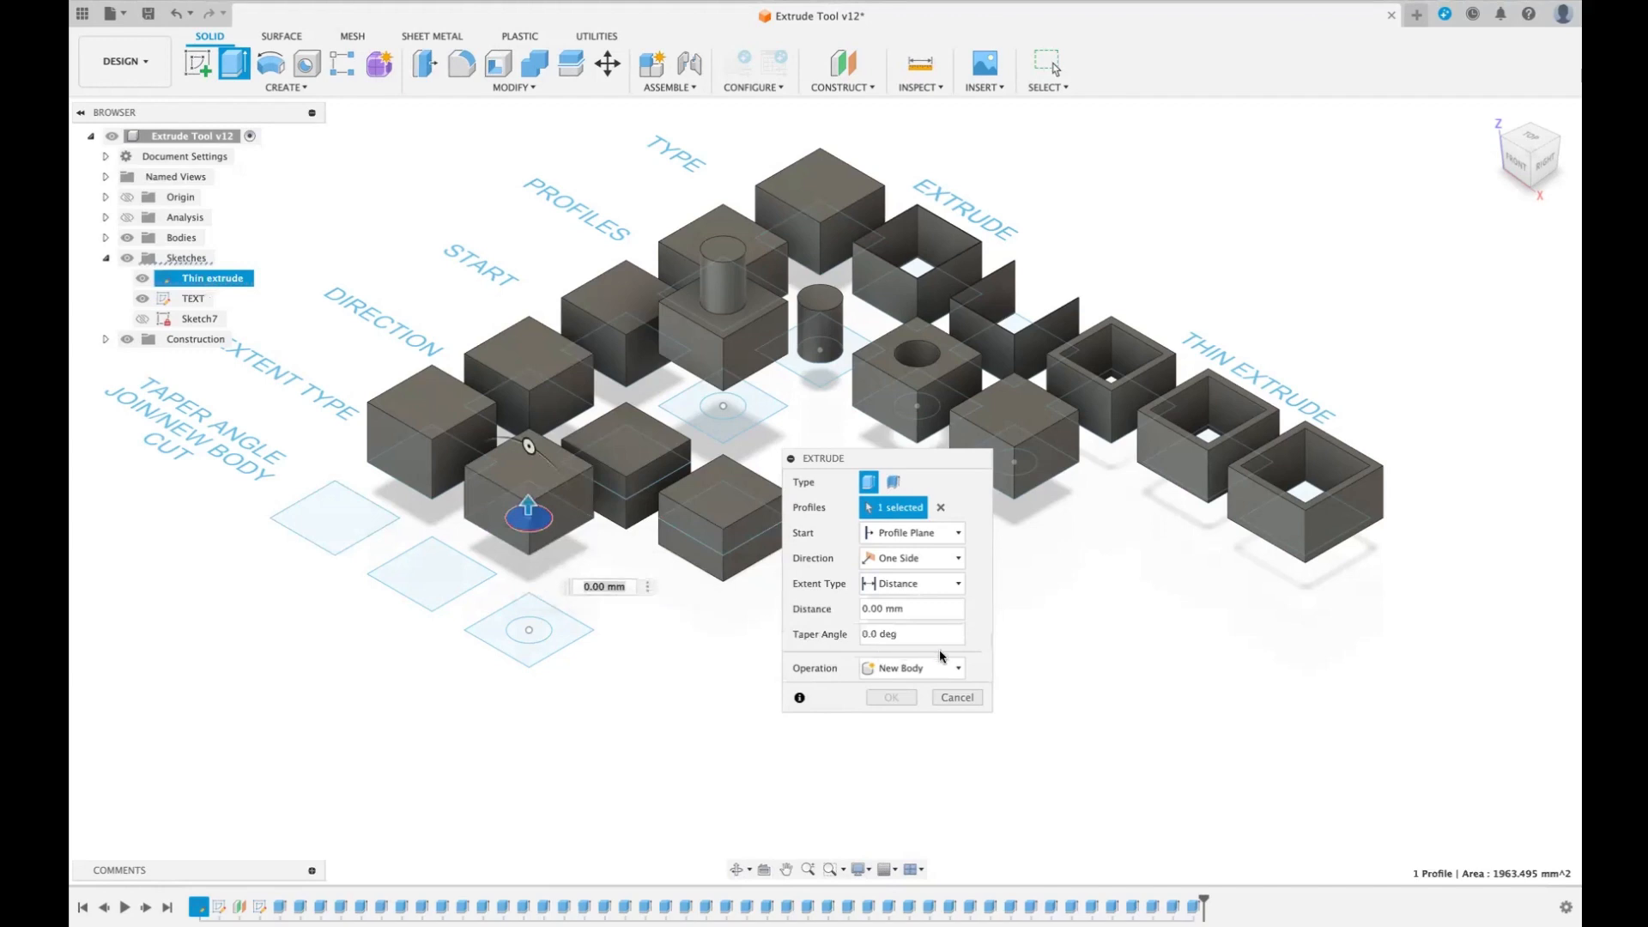
left_click(959, 585)
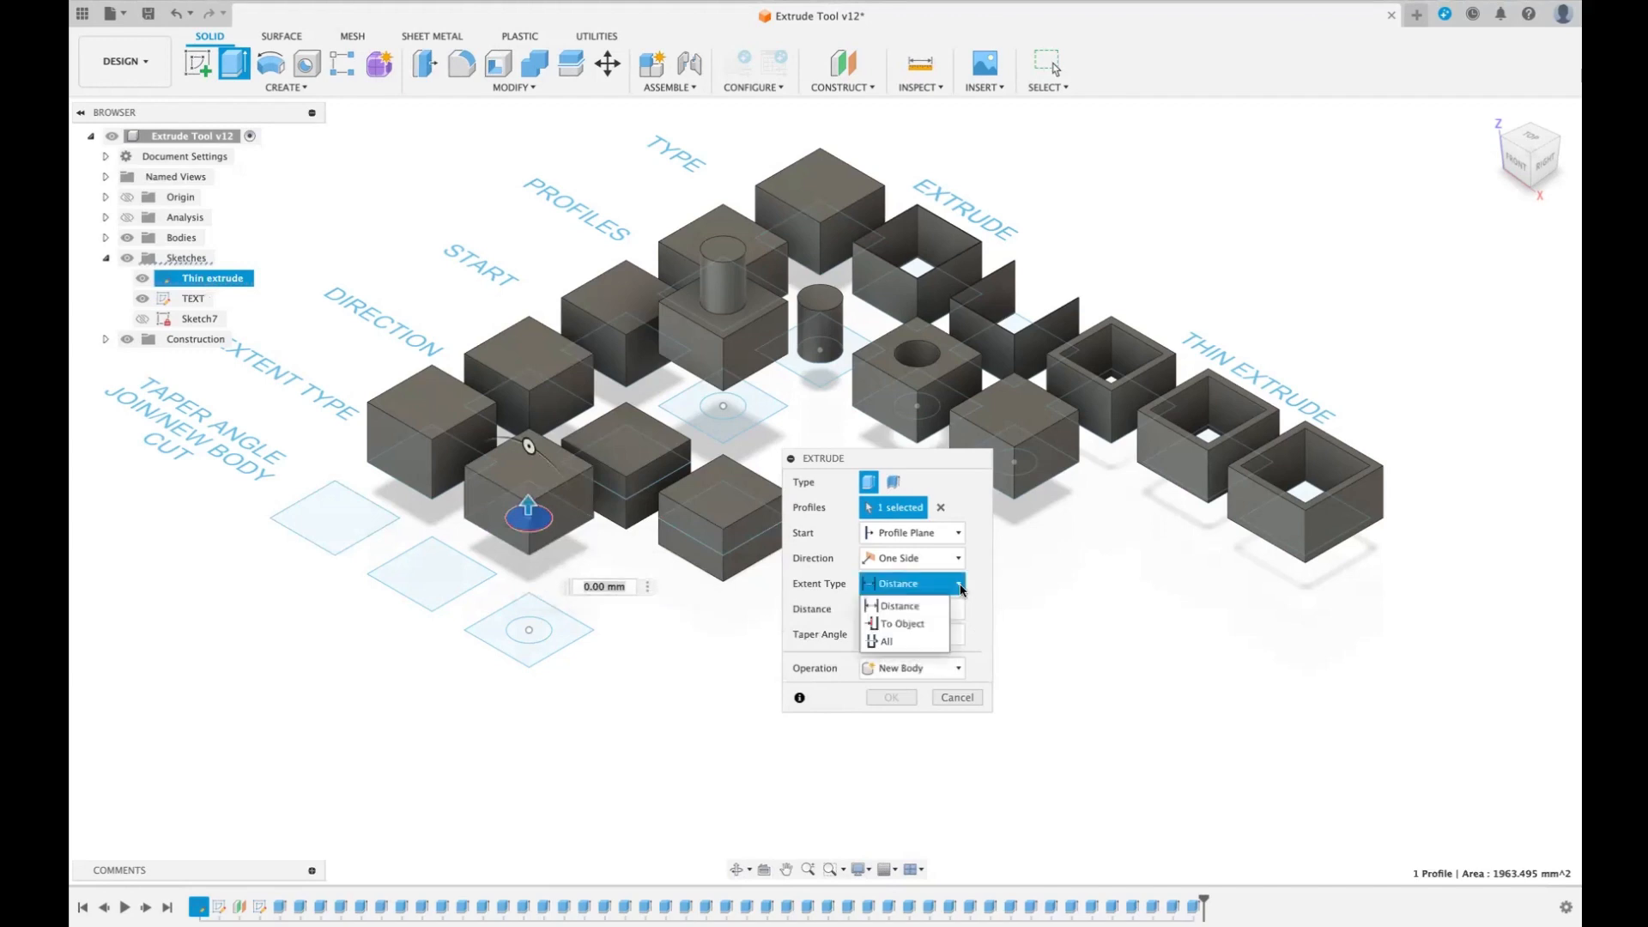
left_click(890, 640)
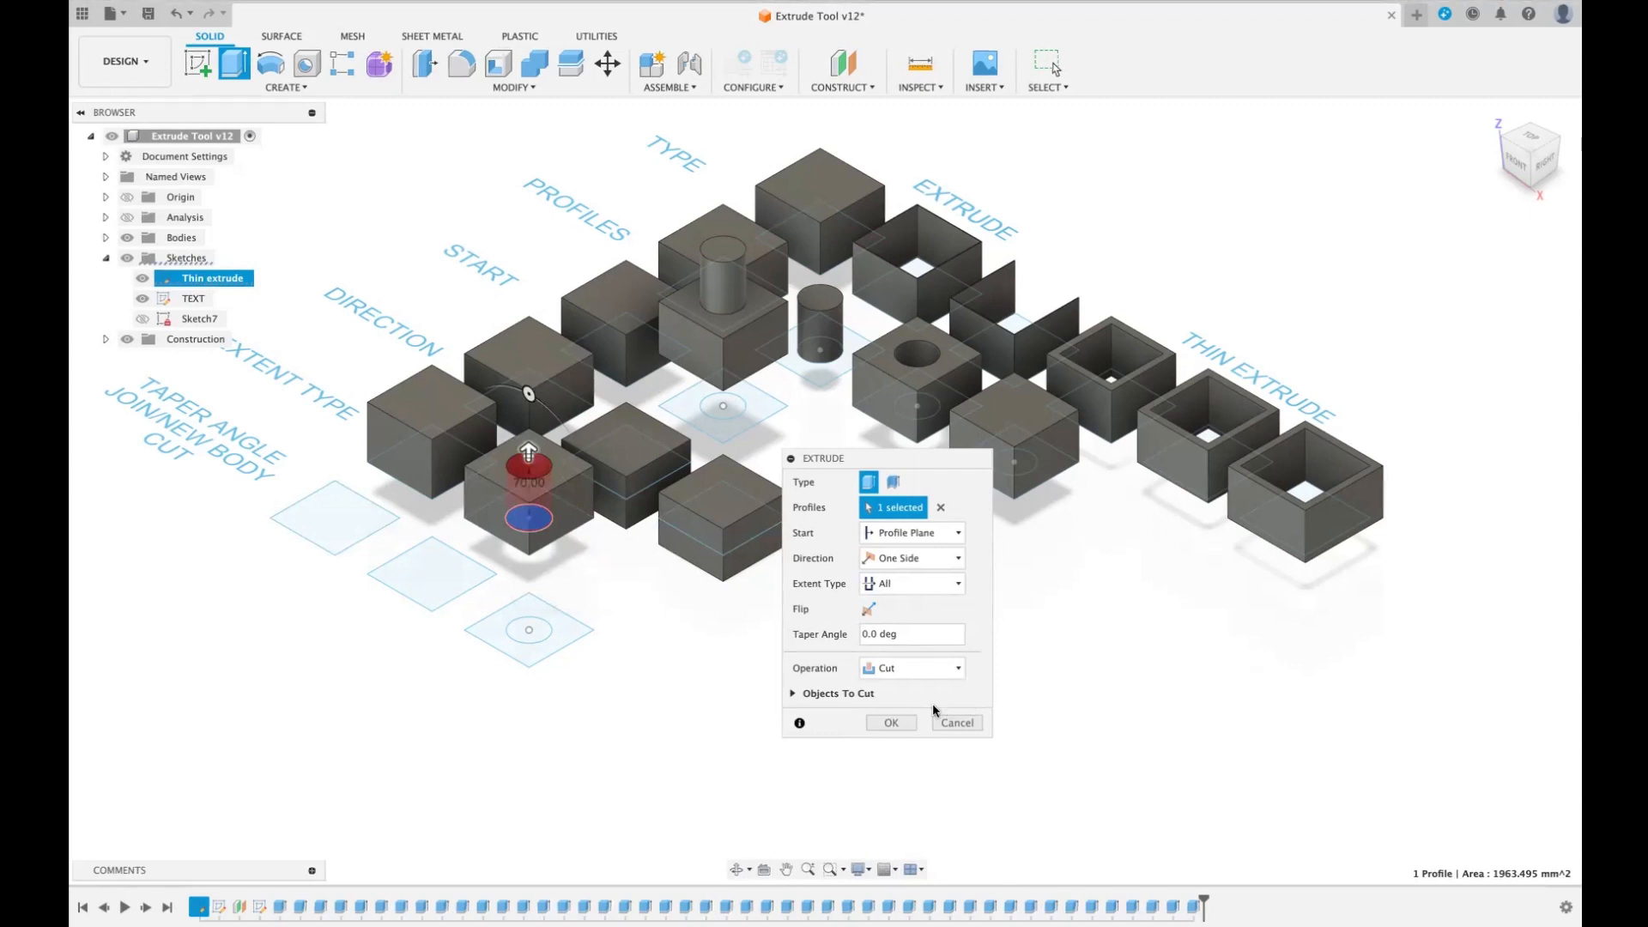
left_click(895, 722)
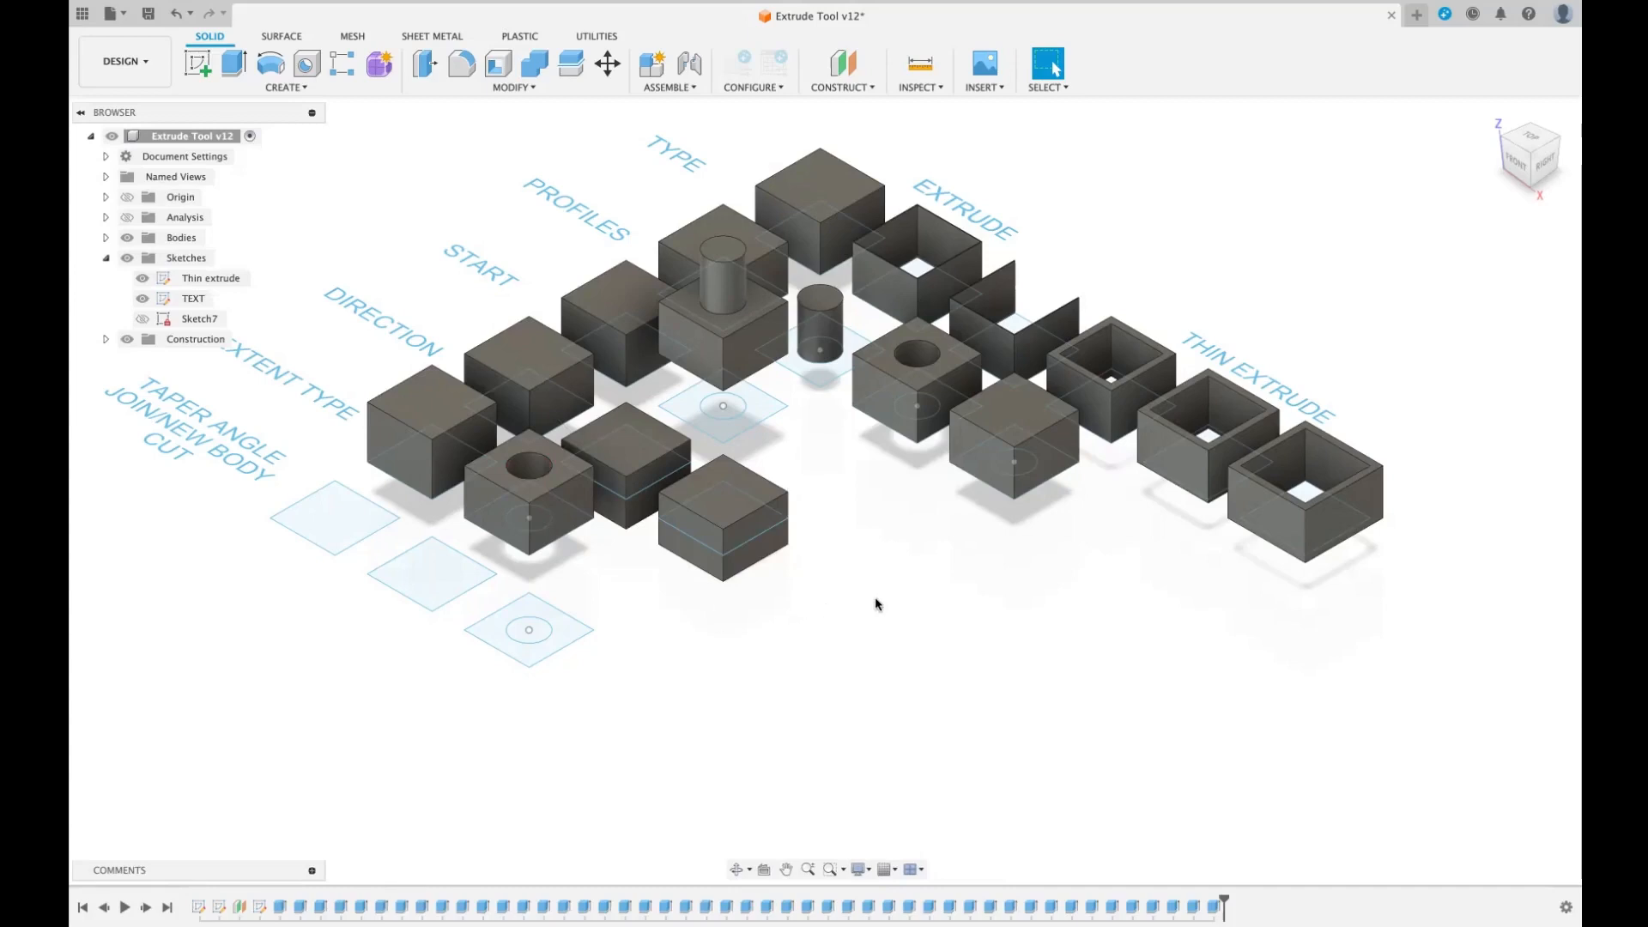
- Extrude the first TAPER ANGLE square 80 mm upward as a new body
key("e")
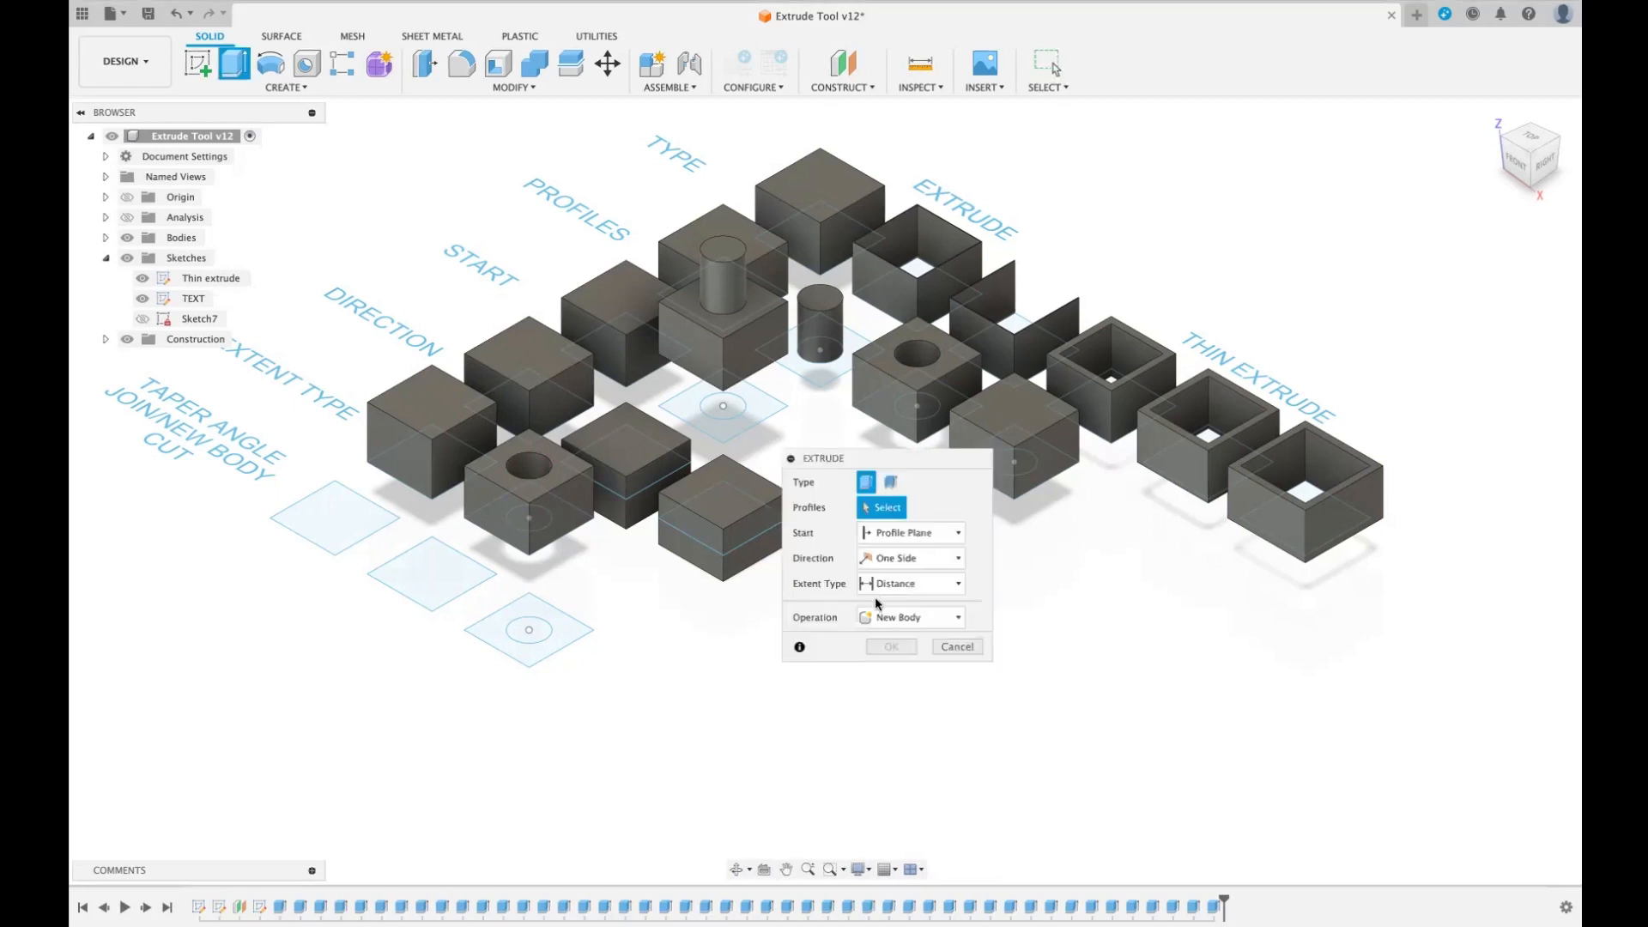
left_click(335, 513)
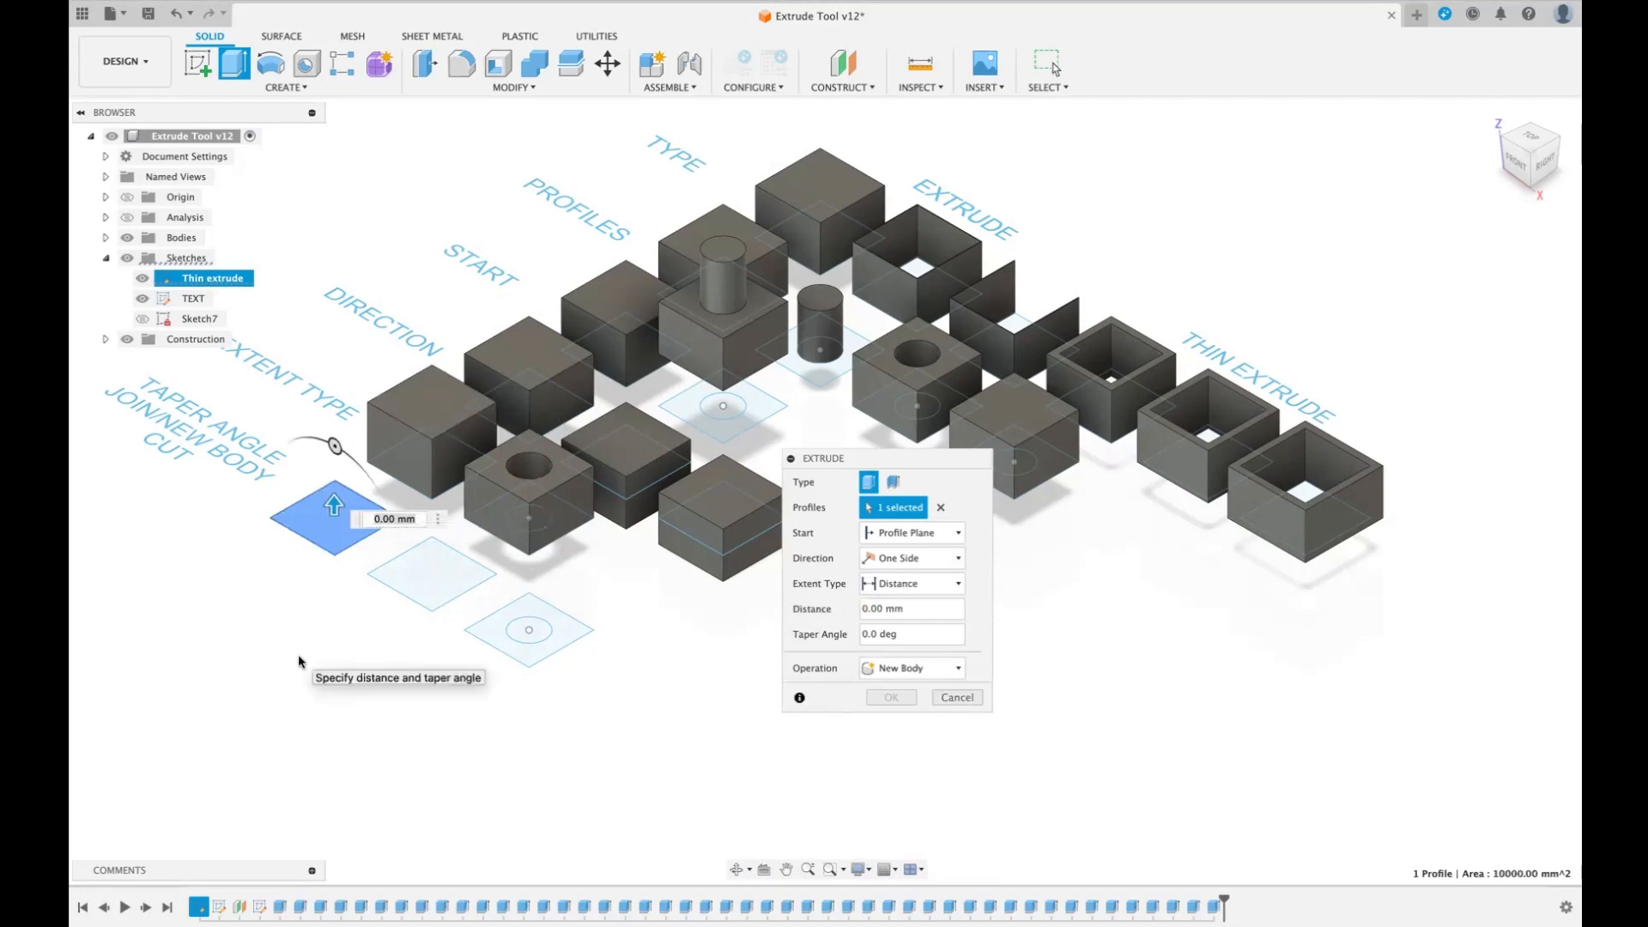
left_click(450, 401)
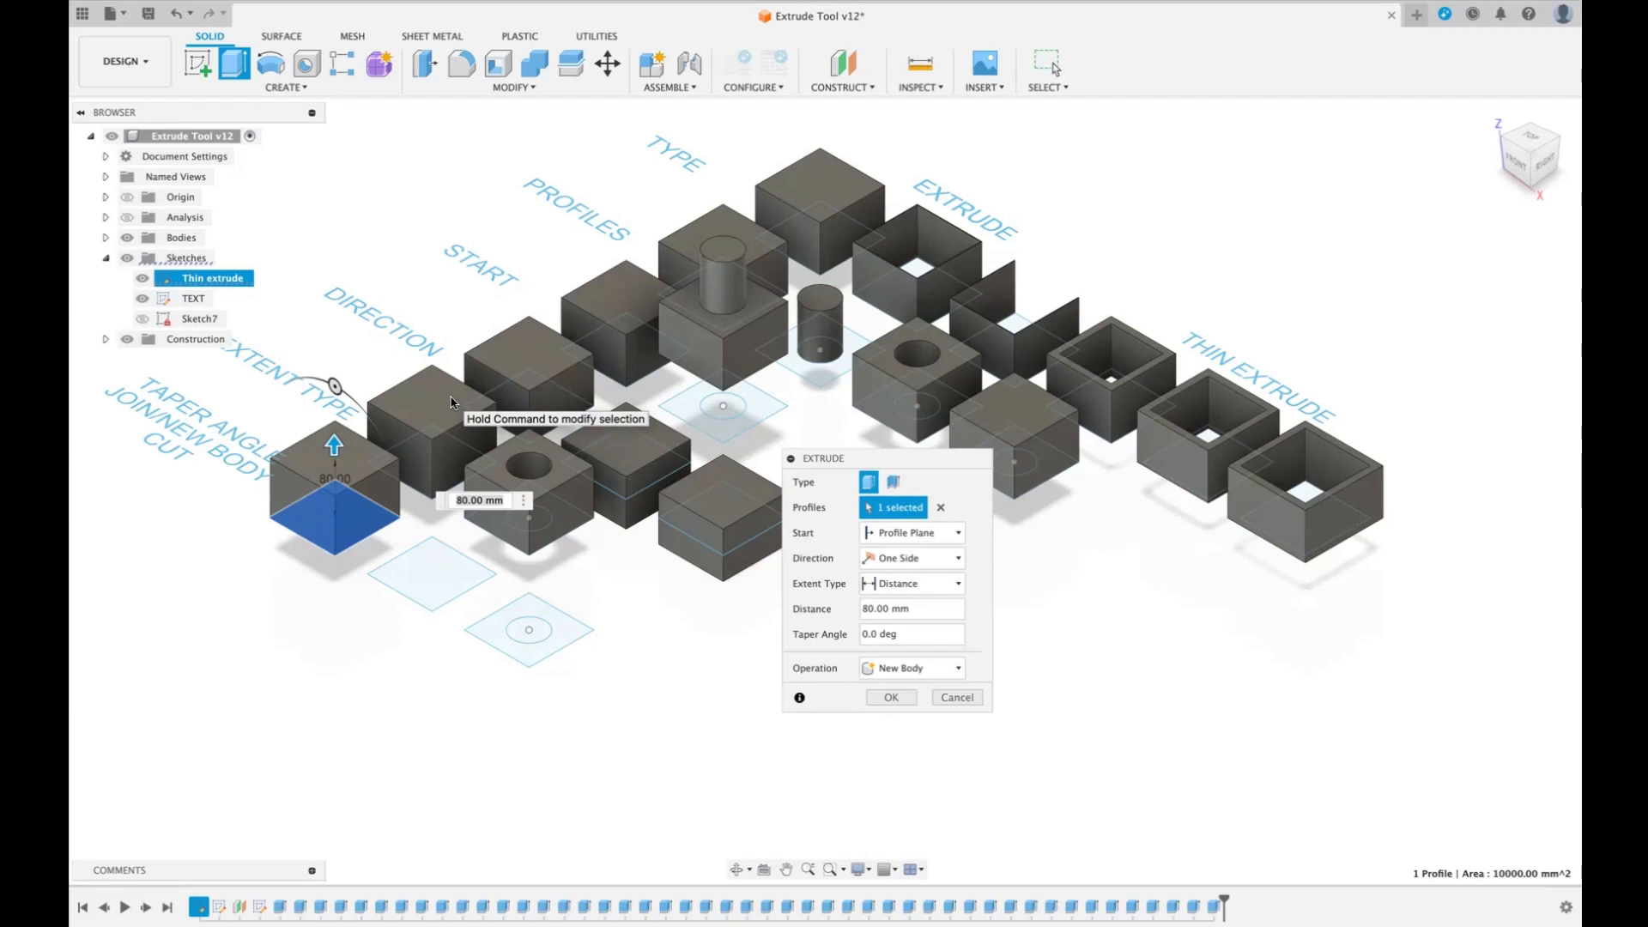
- Try a taper angle of 5 degrees on the square's extrusion and check its shape from the front
left_click(877, 634)
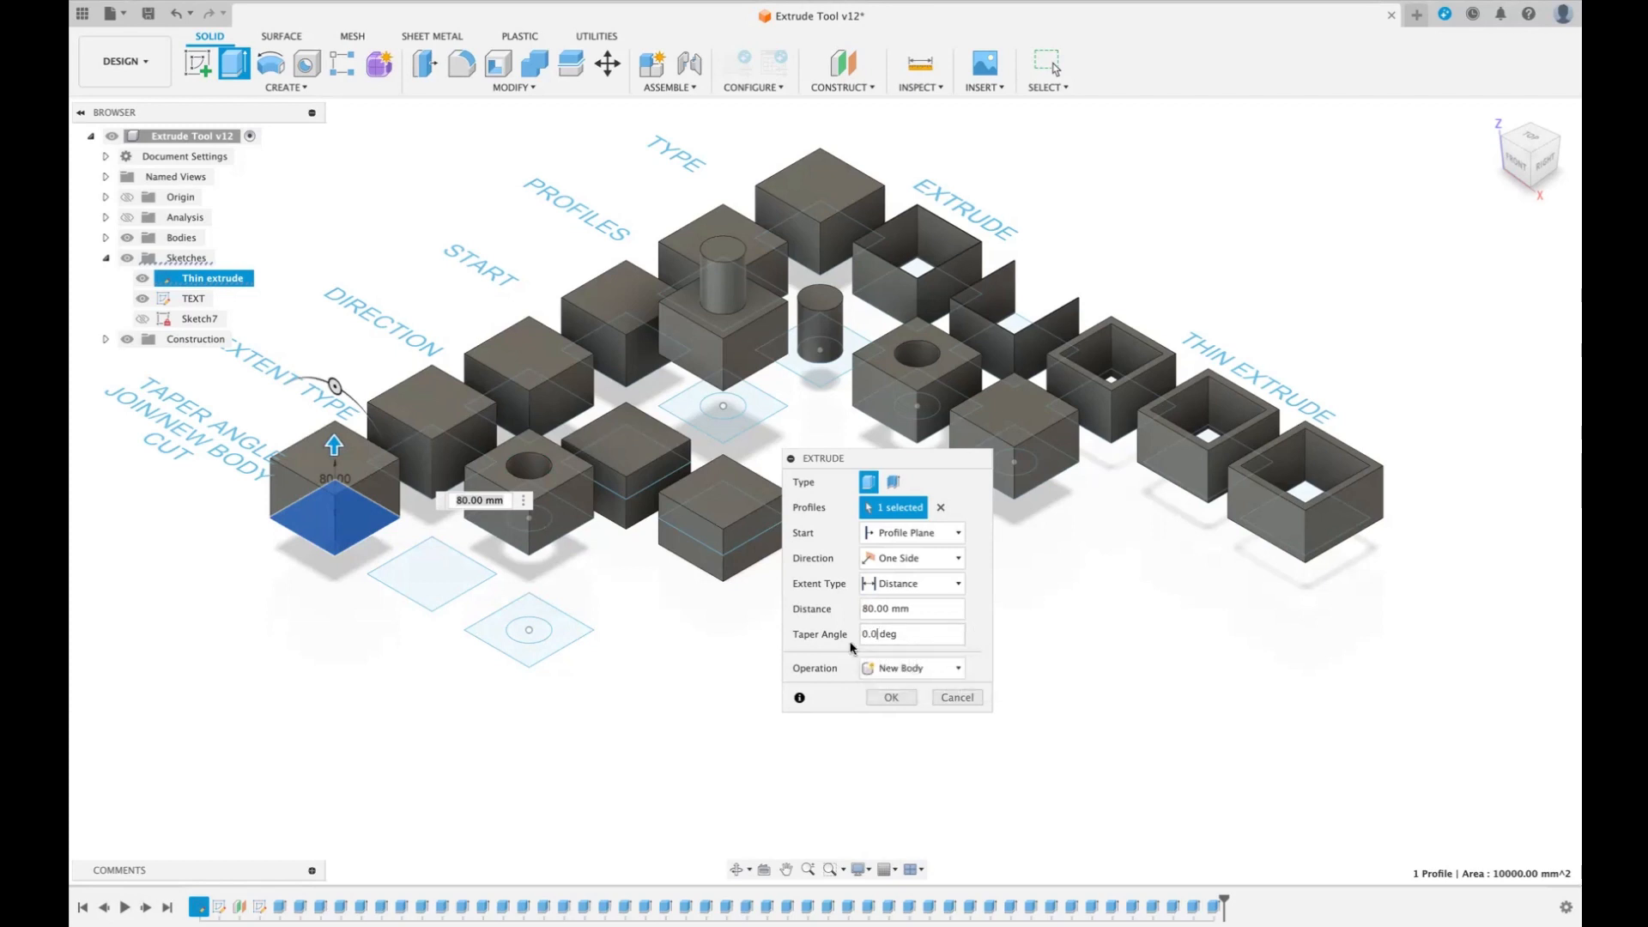
key("BackSpace")
key("BackSpace")
key("BackSpace")
type("5")
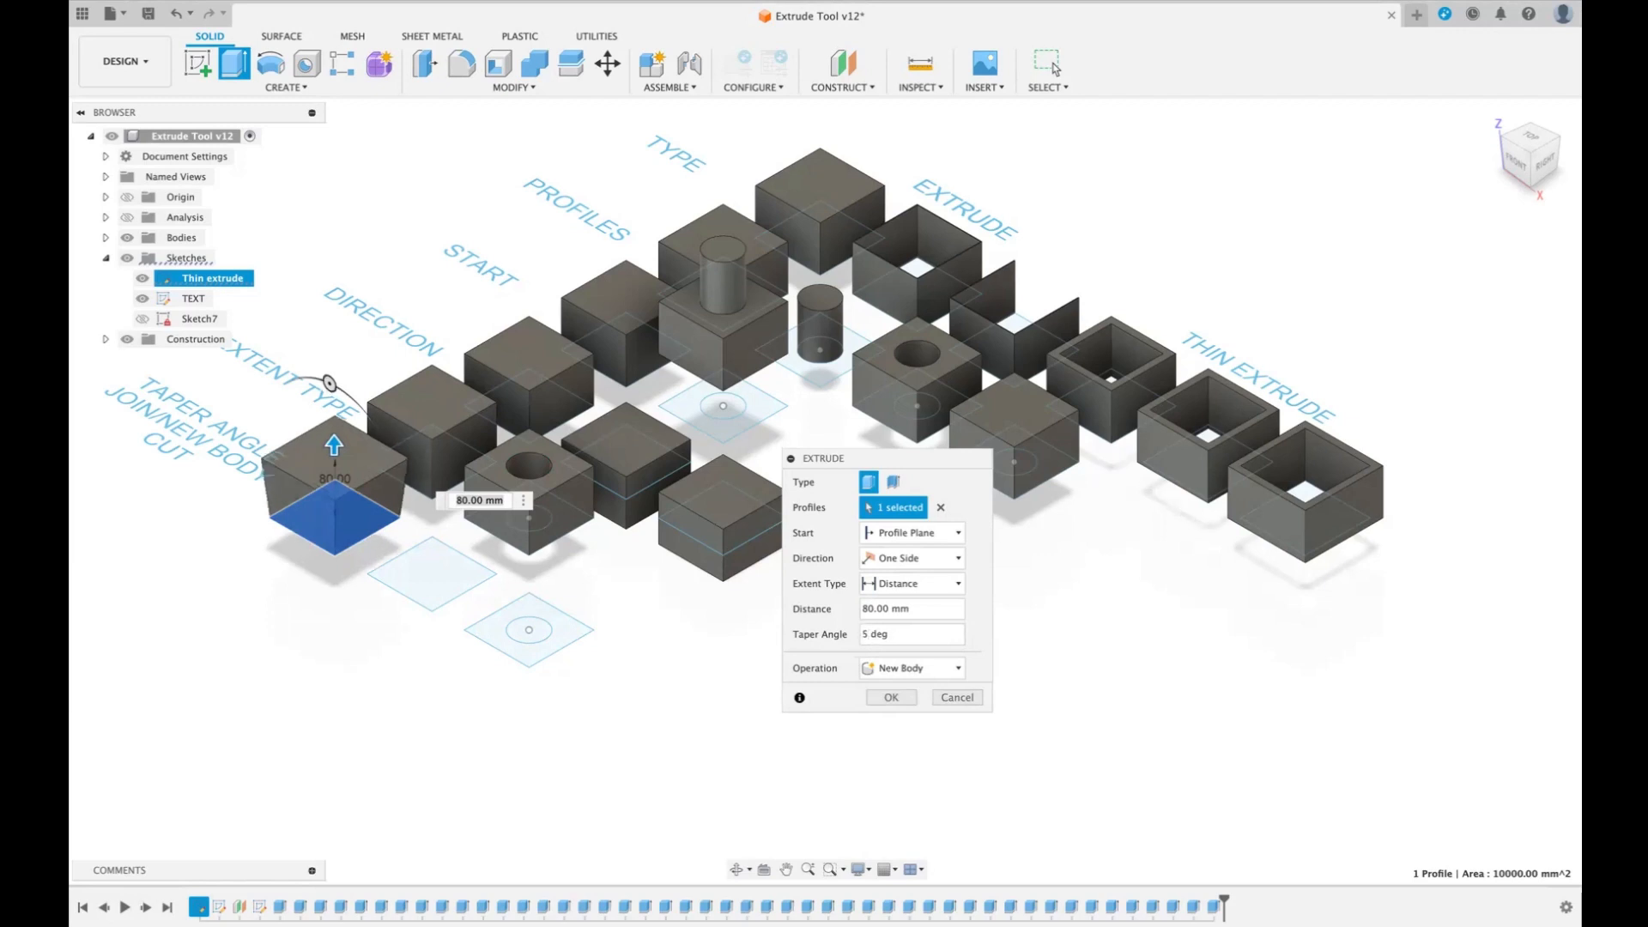
left_click(1515, 170)
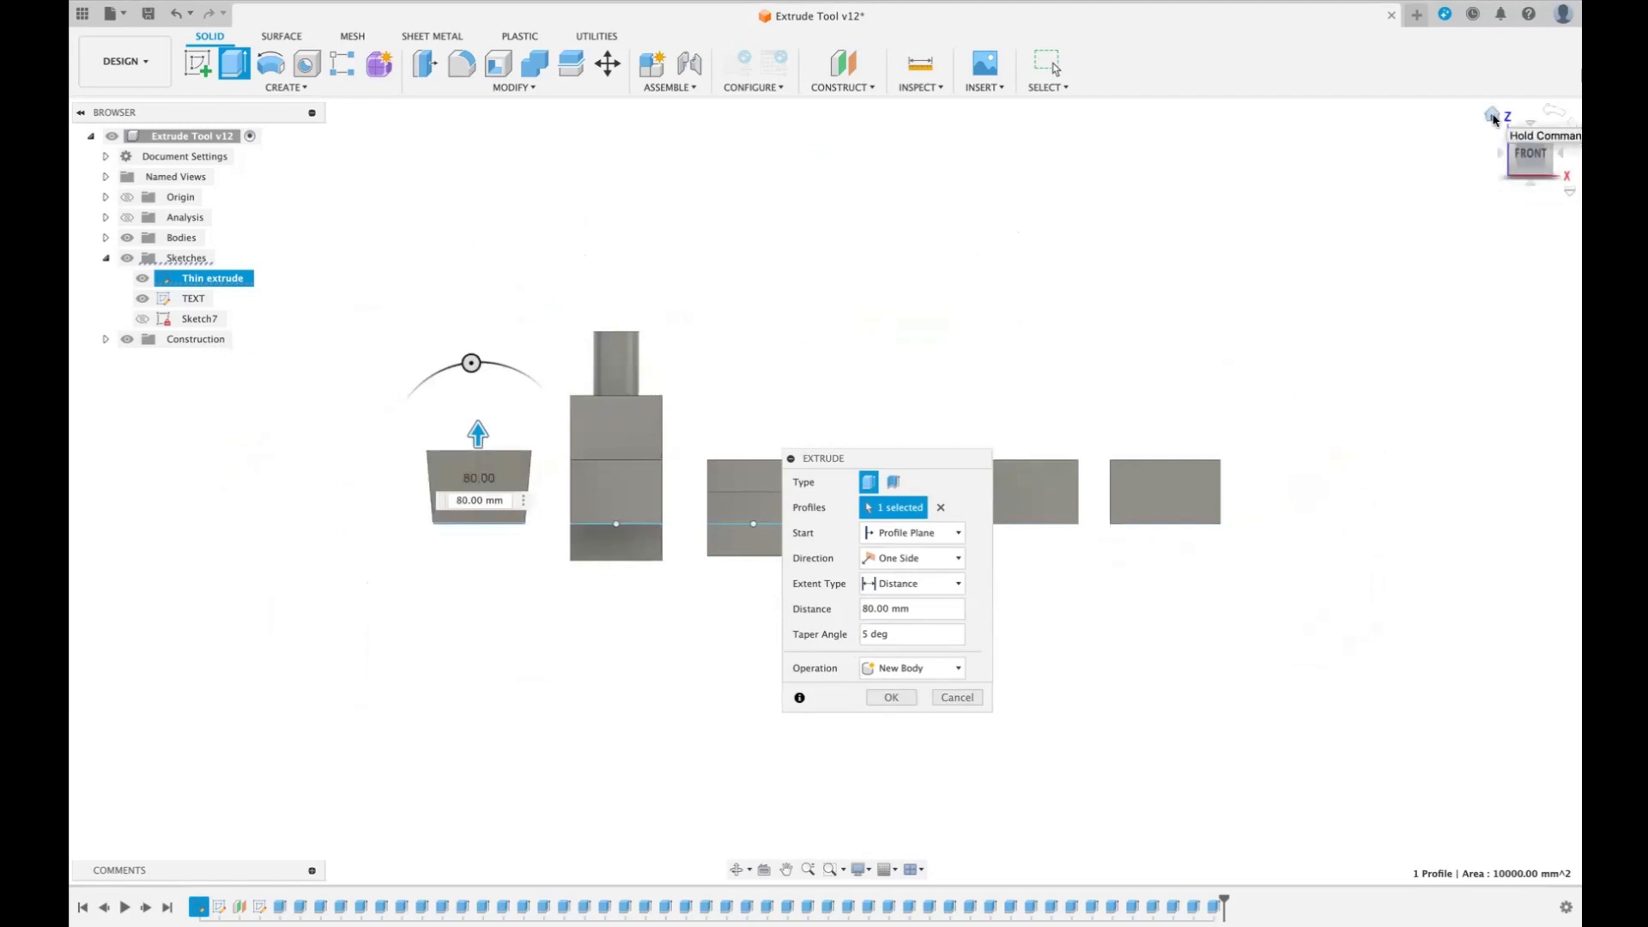
left_click(1494, 118)
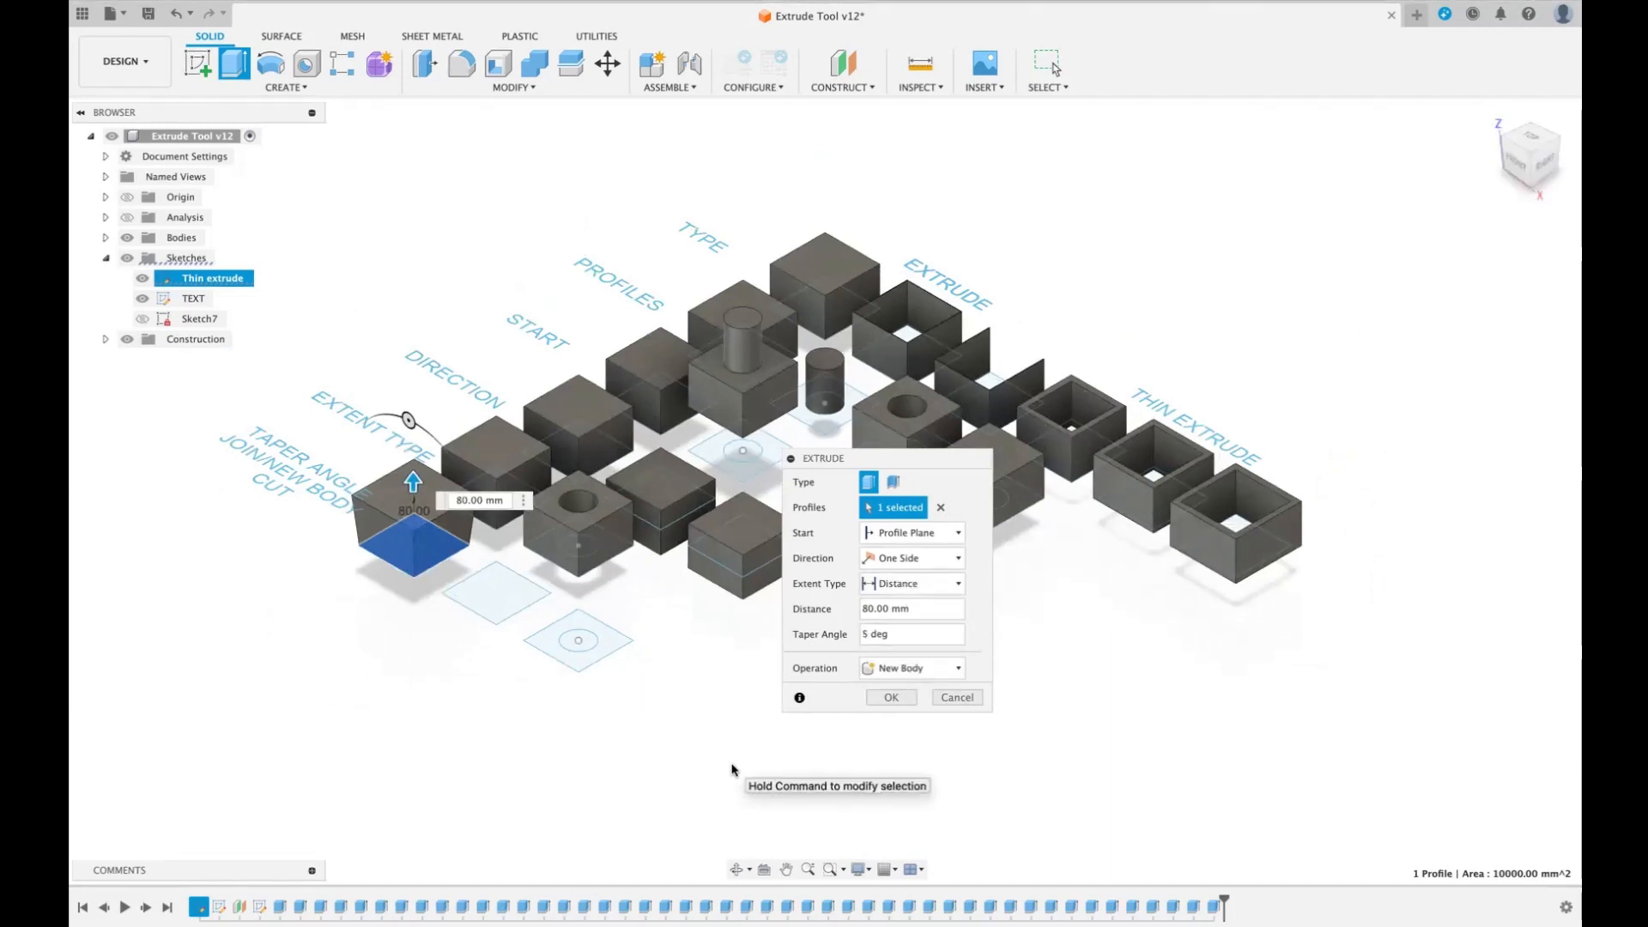
- Try taper angles of -5 and -55 degrees on the square's extrusion and inspect the shape
type("-")
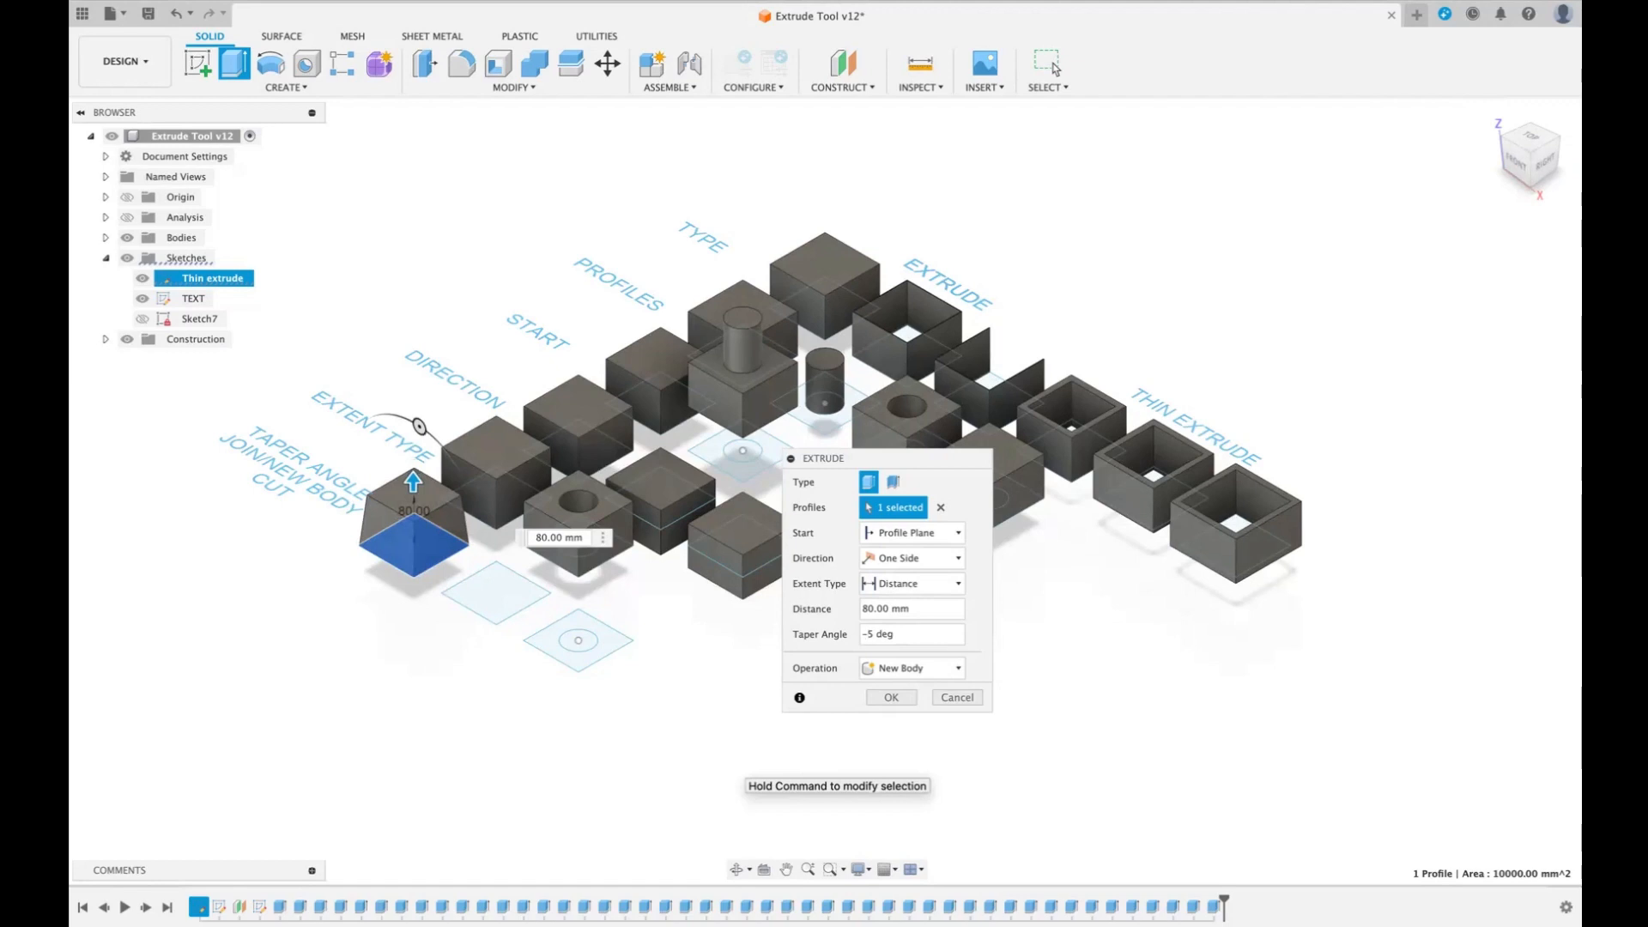
type("5")
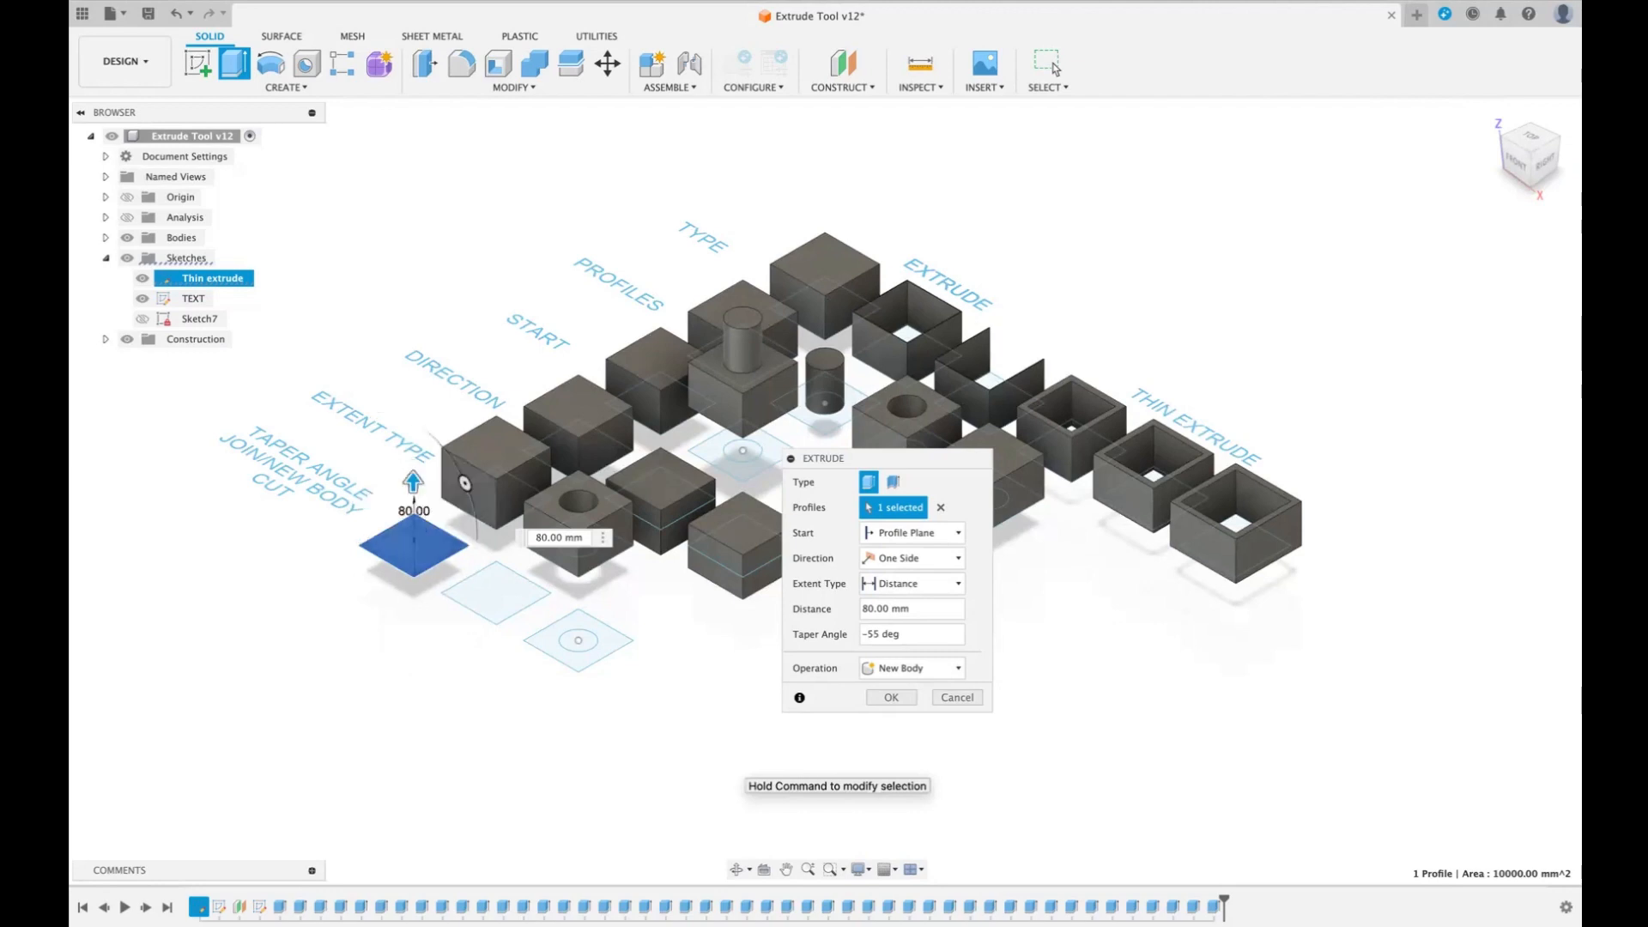
left_click(1519, 167)
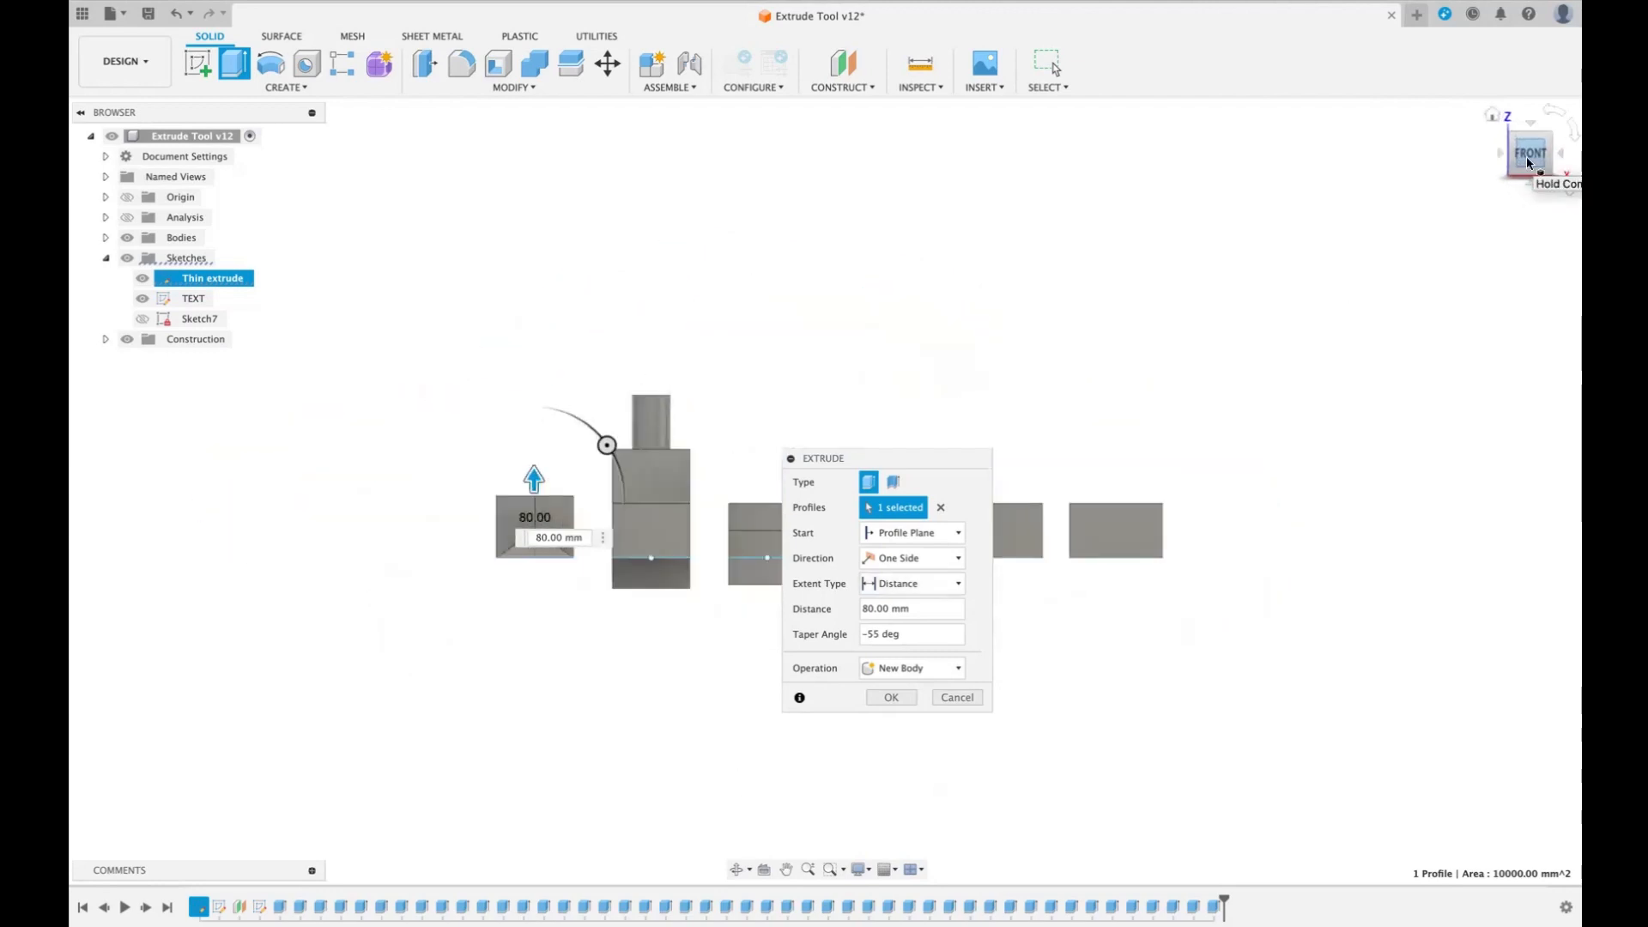
left_click_drag(1535, 160, 1429, 201)
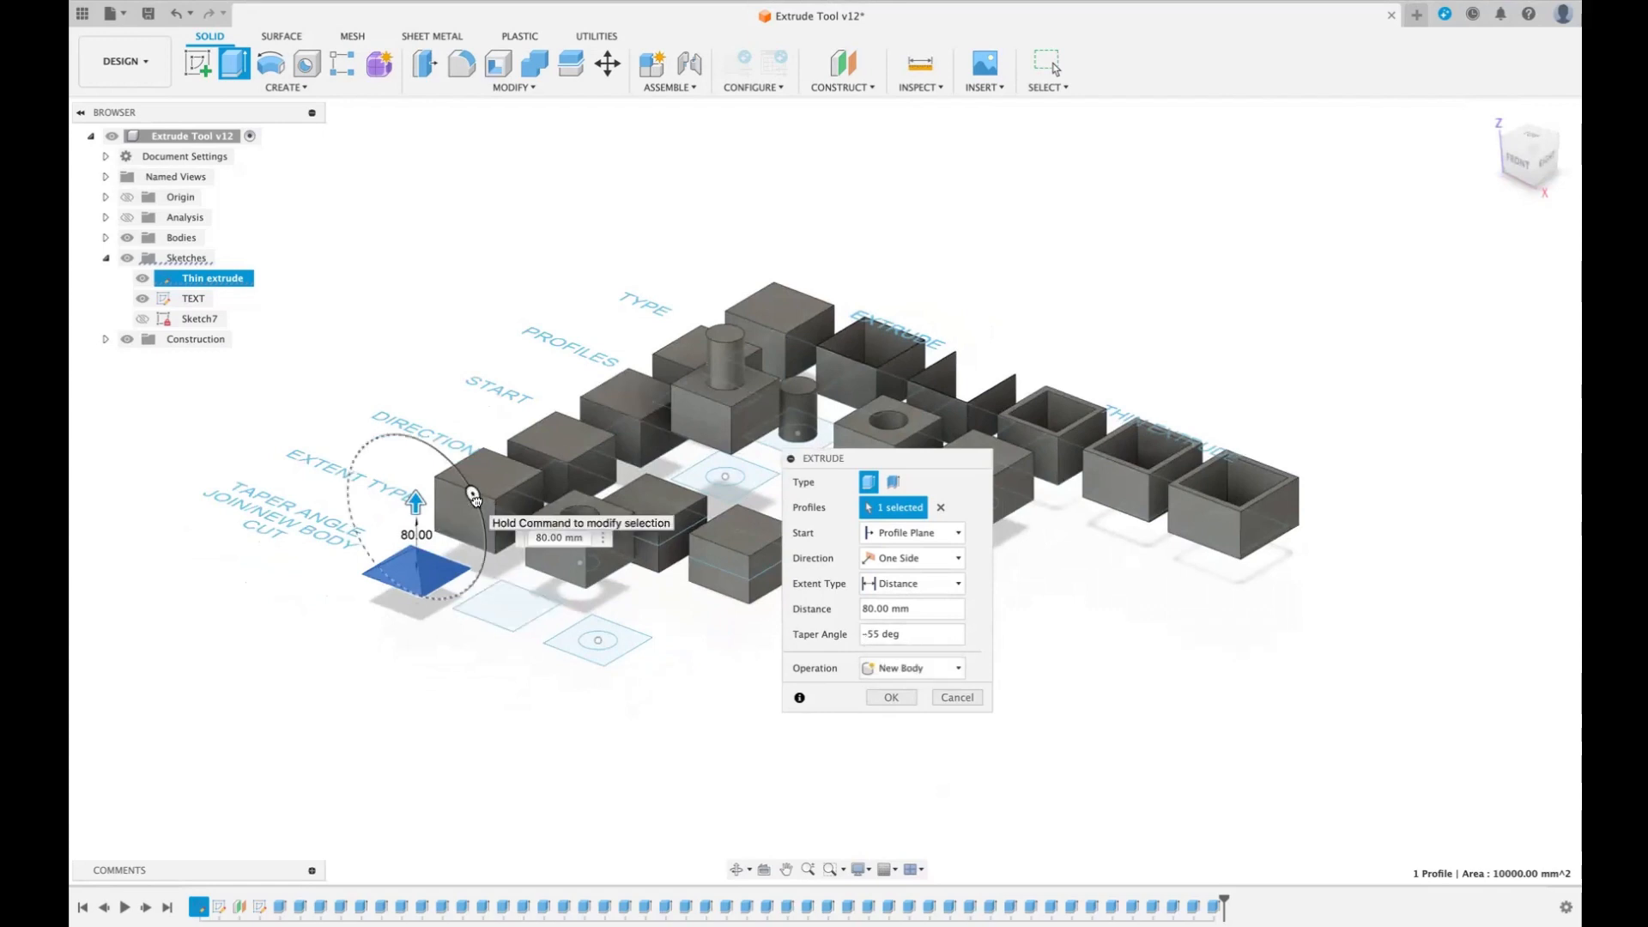
- Set the extrusion's taper angle to -25 degrees and complete the tapered body
left_click_drag(472, 493, 442, 474)
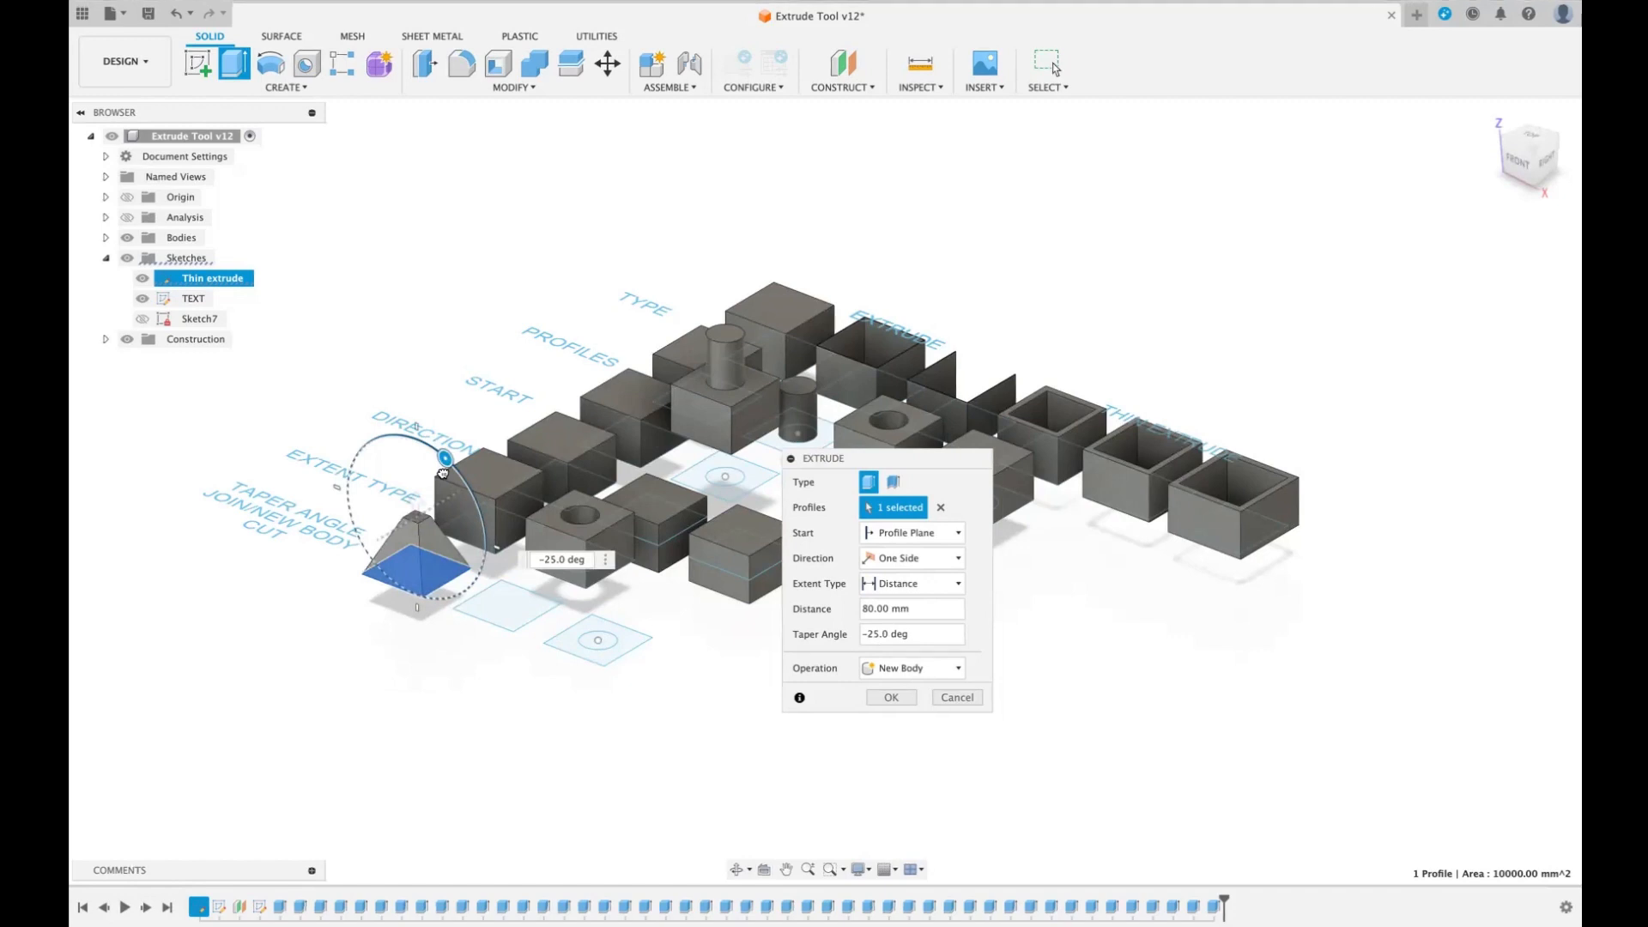
mouse_move(443, 473)
left_mouse_down()
mouse_move(412, 453)
mouse_move(444, 474)
left_mouse_up()
left_click(888, 697)
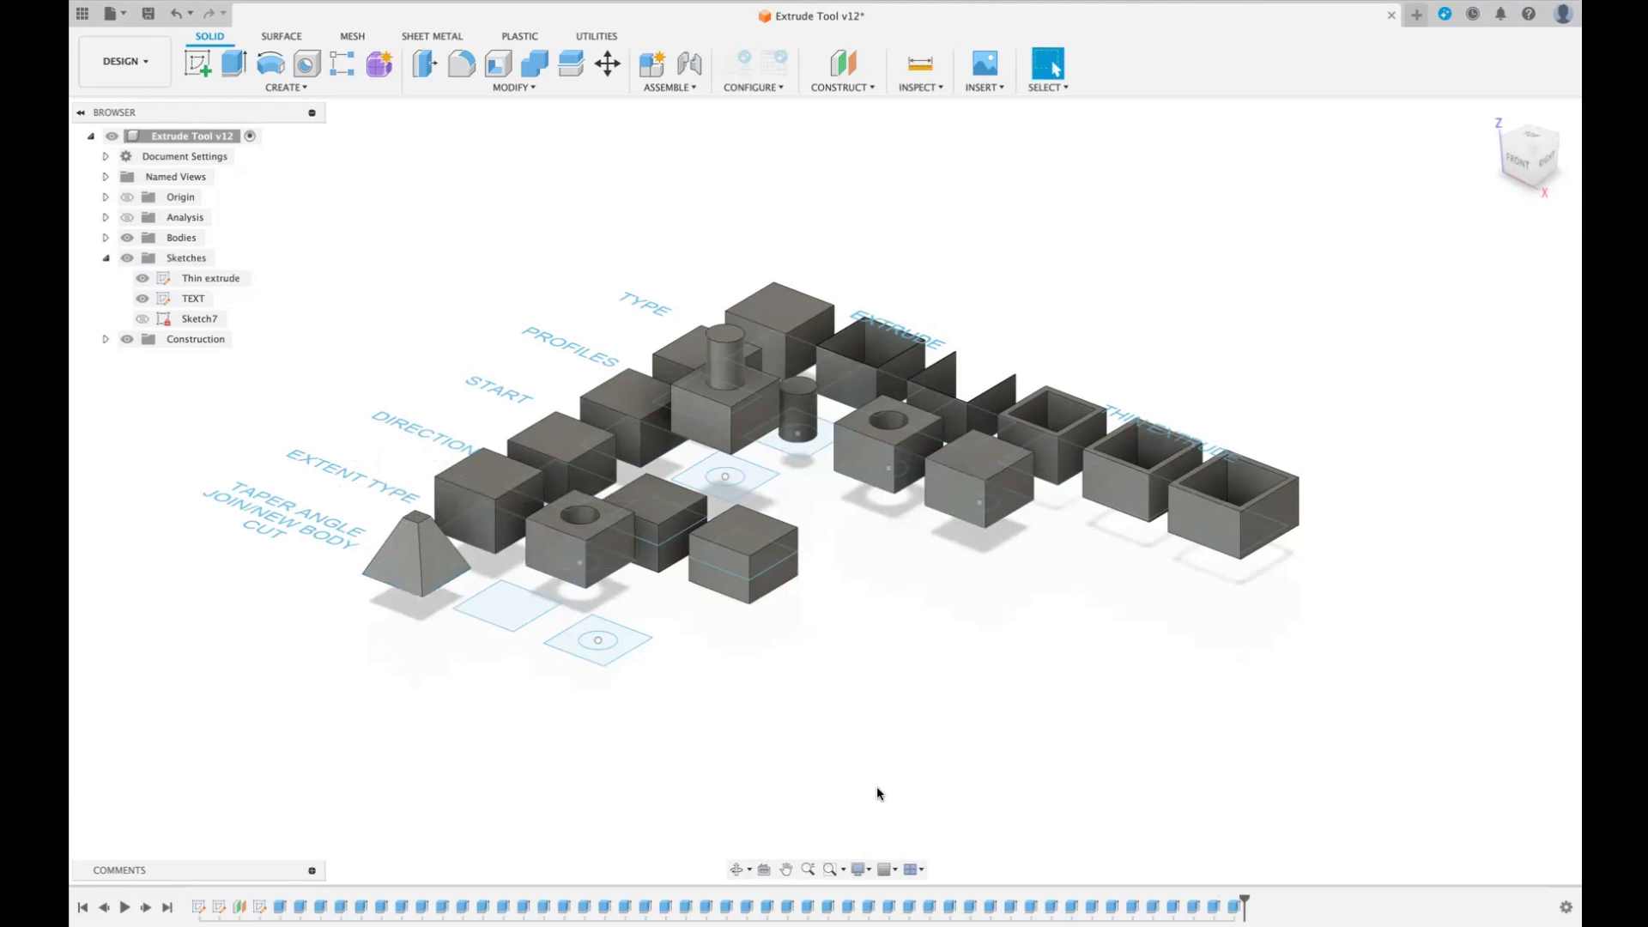
- Extrude the second square in the TAPER ANGLE row 80 mm upward with the New Body operation
key("e")
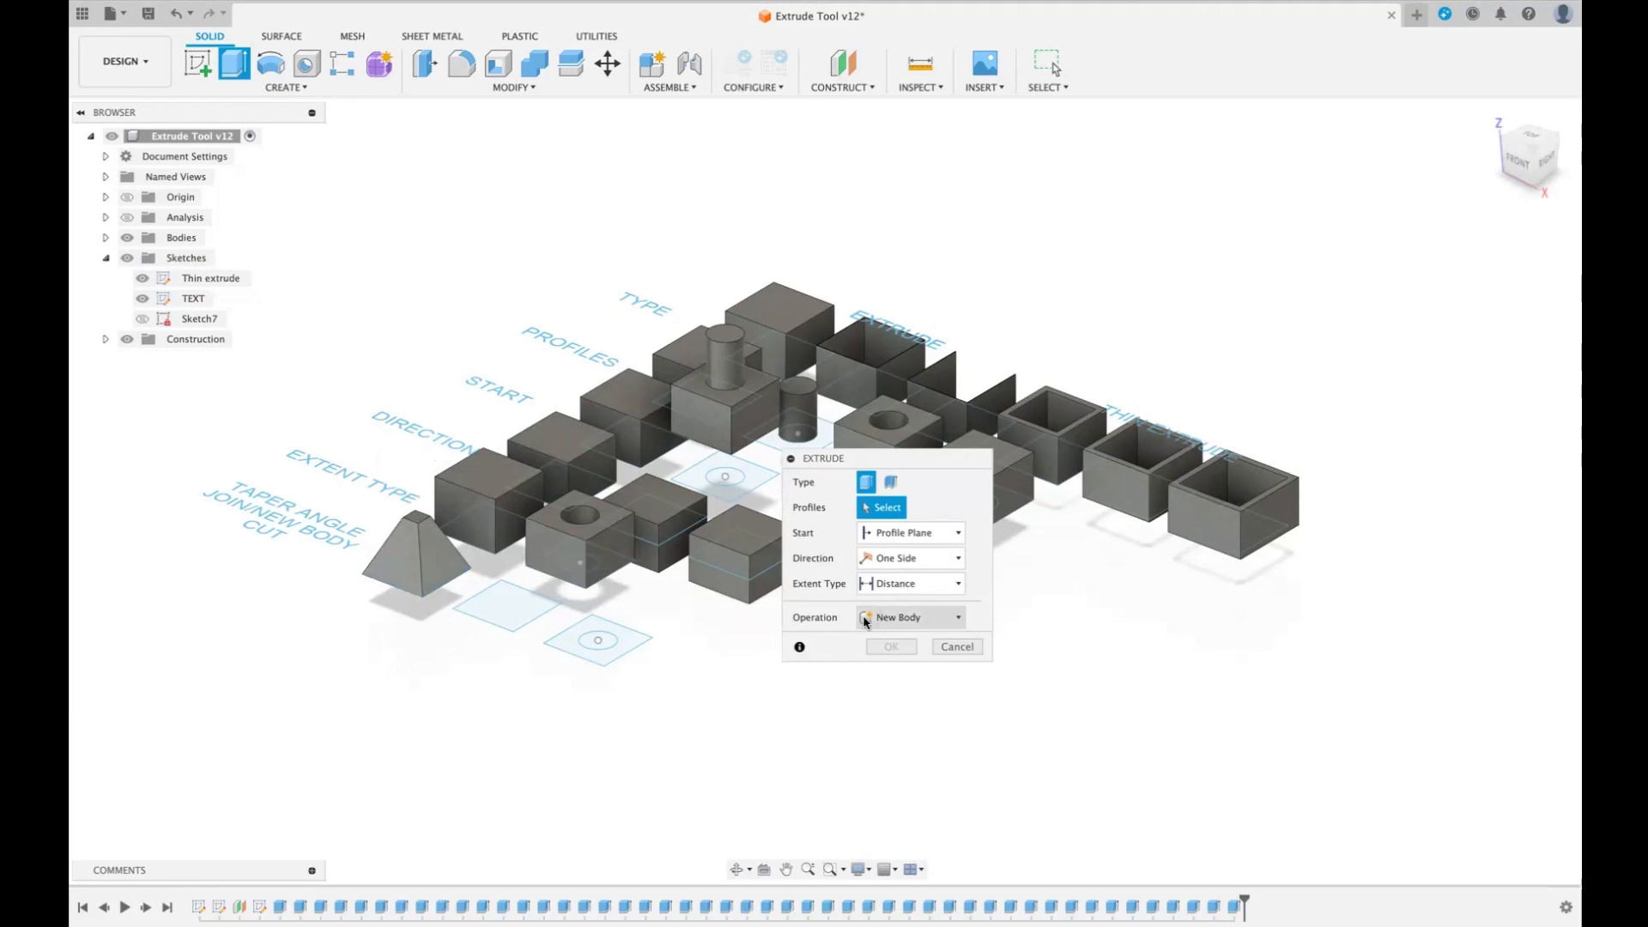
left_click(511, 603)
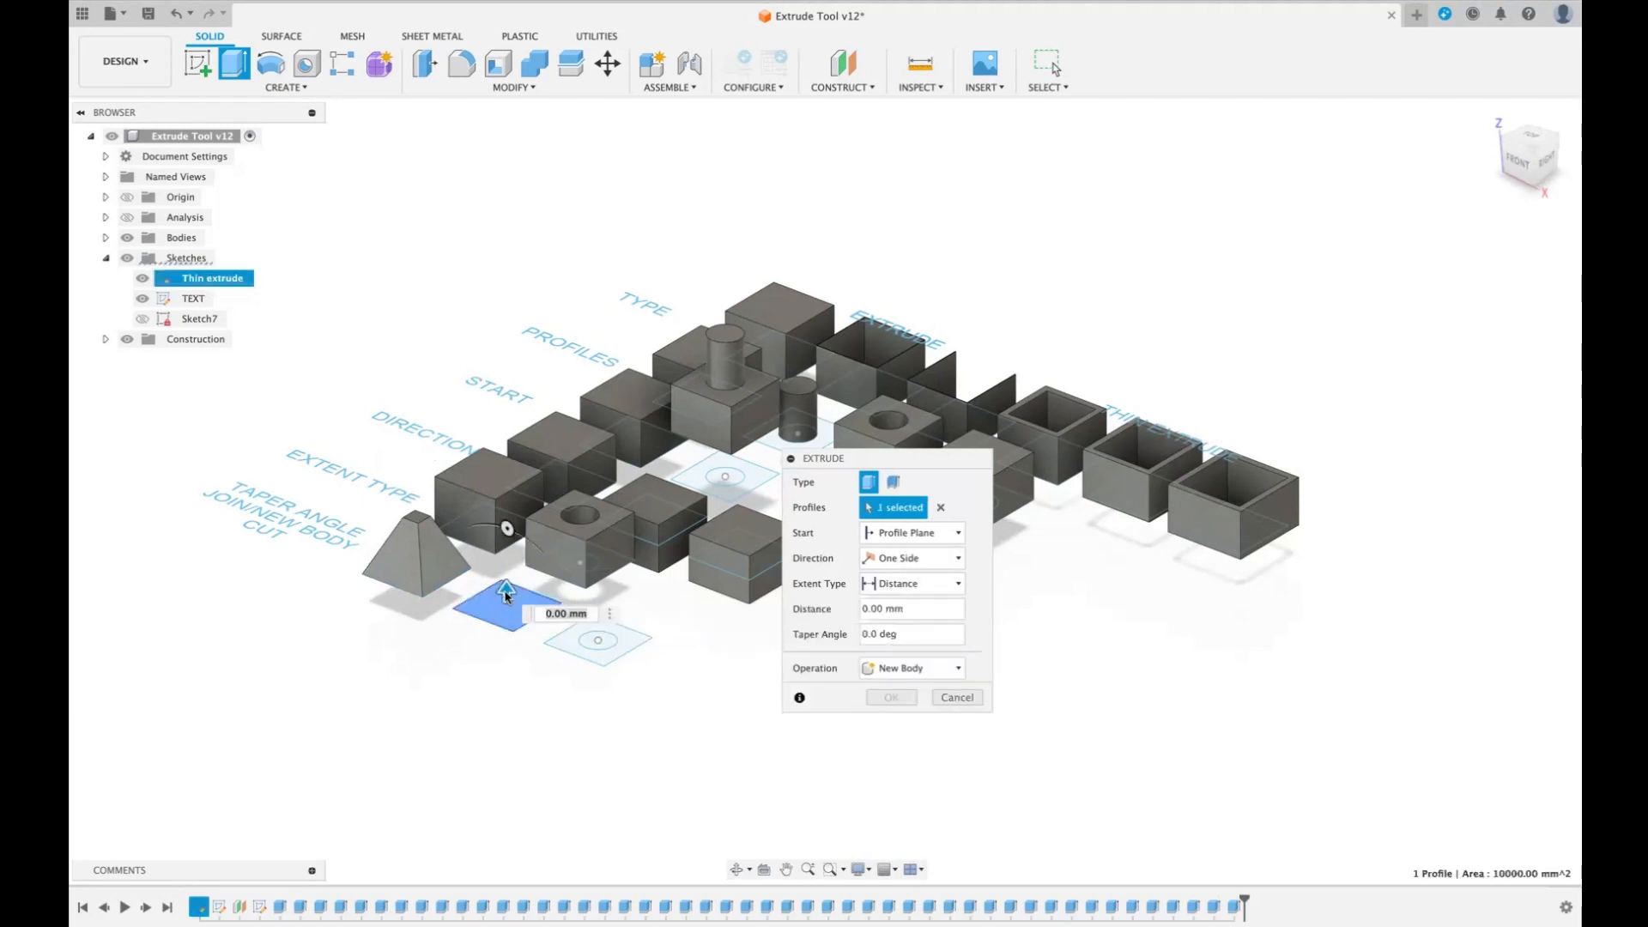
left_click_drag(507, 590, 492, 489)
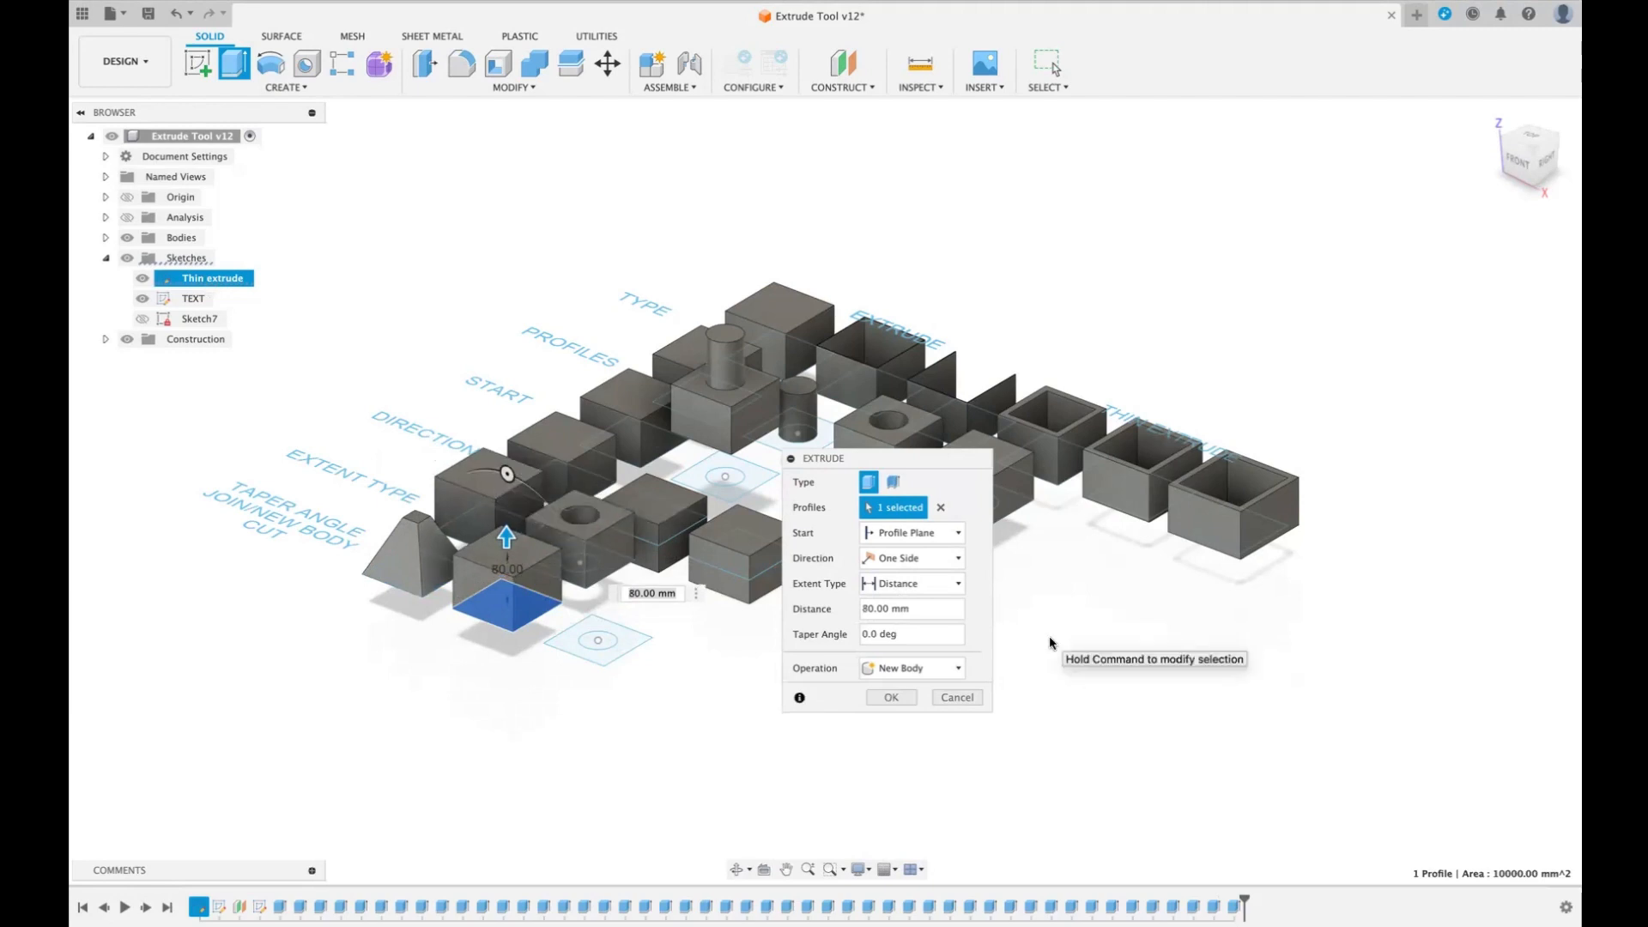
left_click(955, 671)
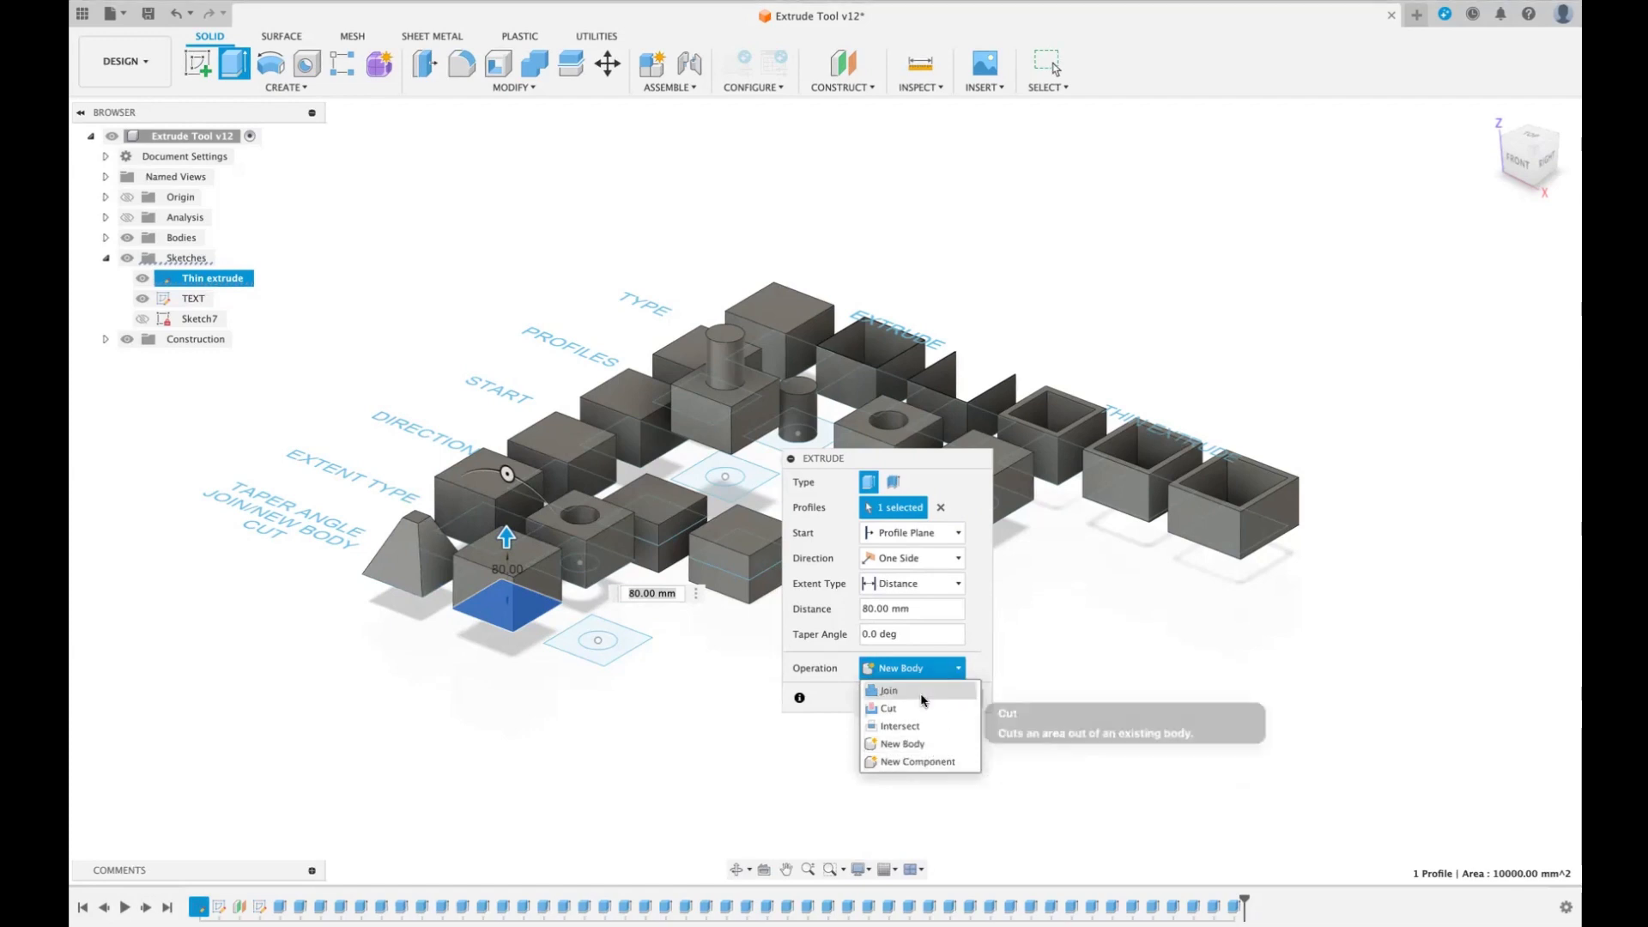
left_click(1078, 690)
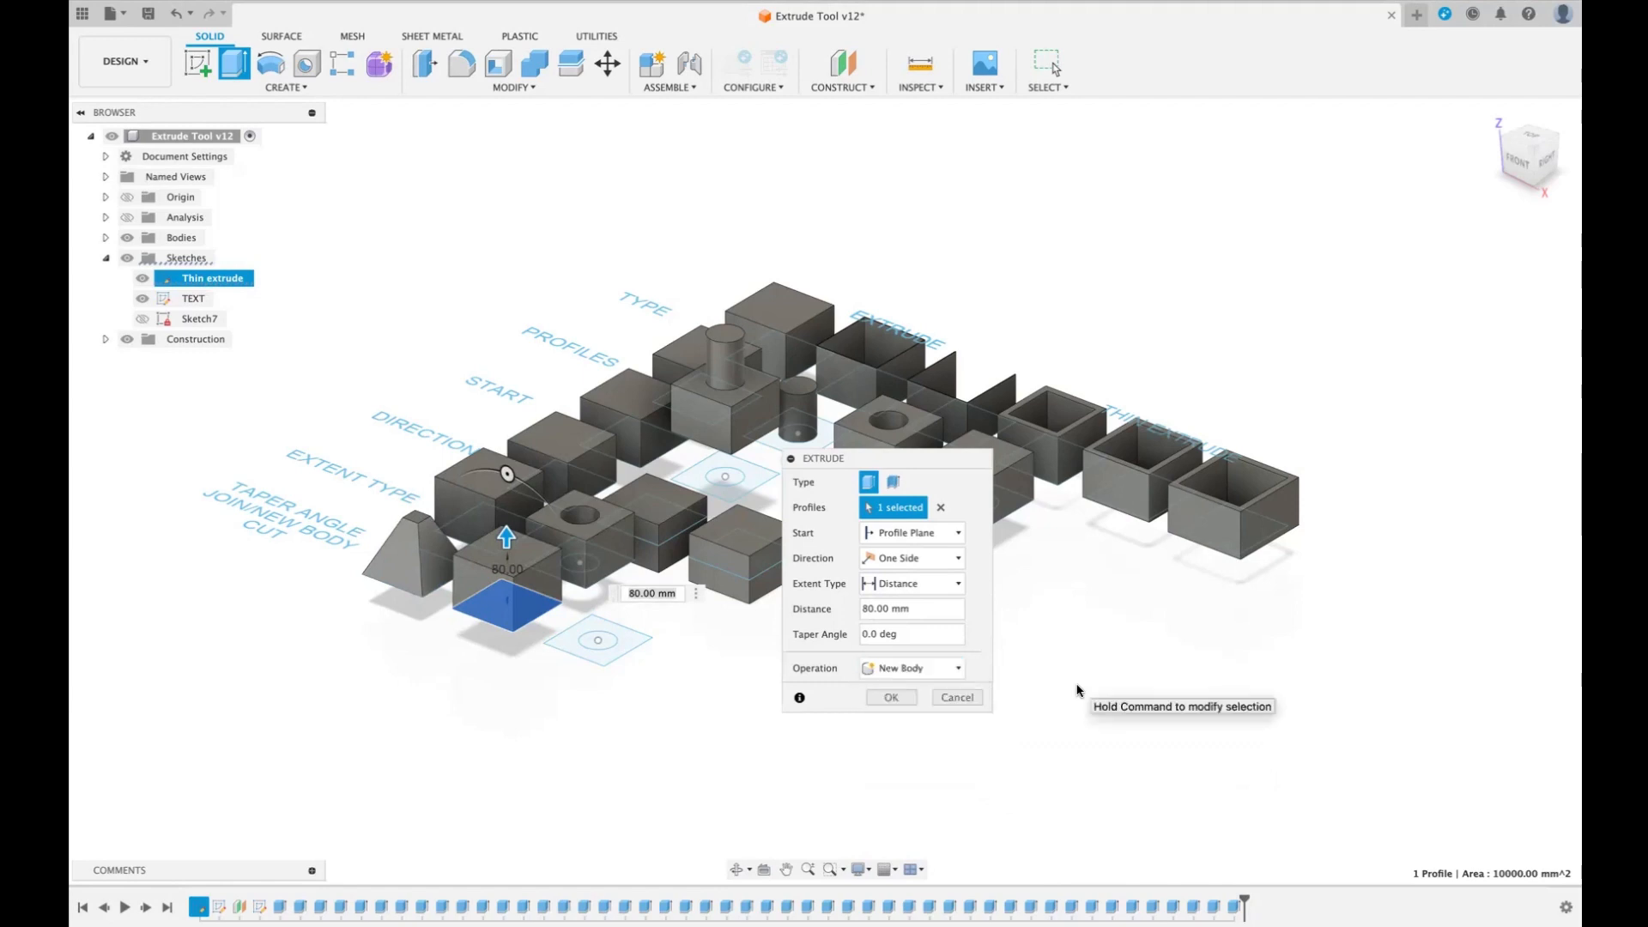
left_click(884, 695)
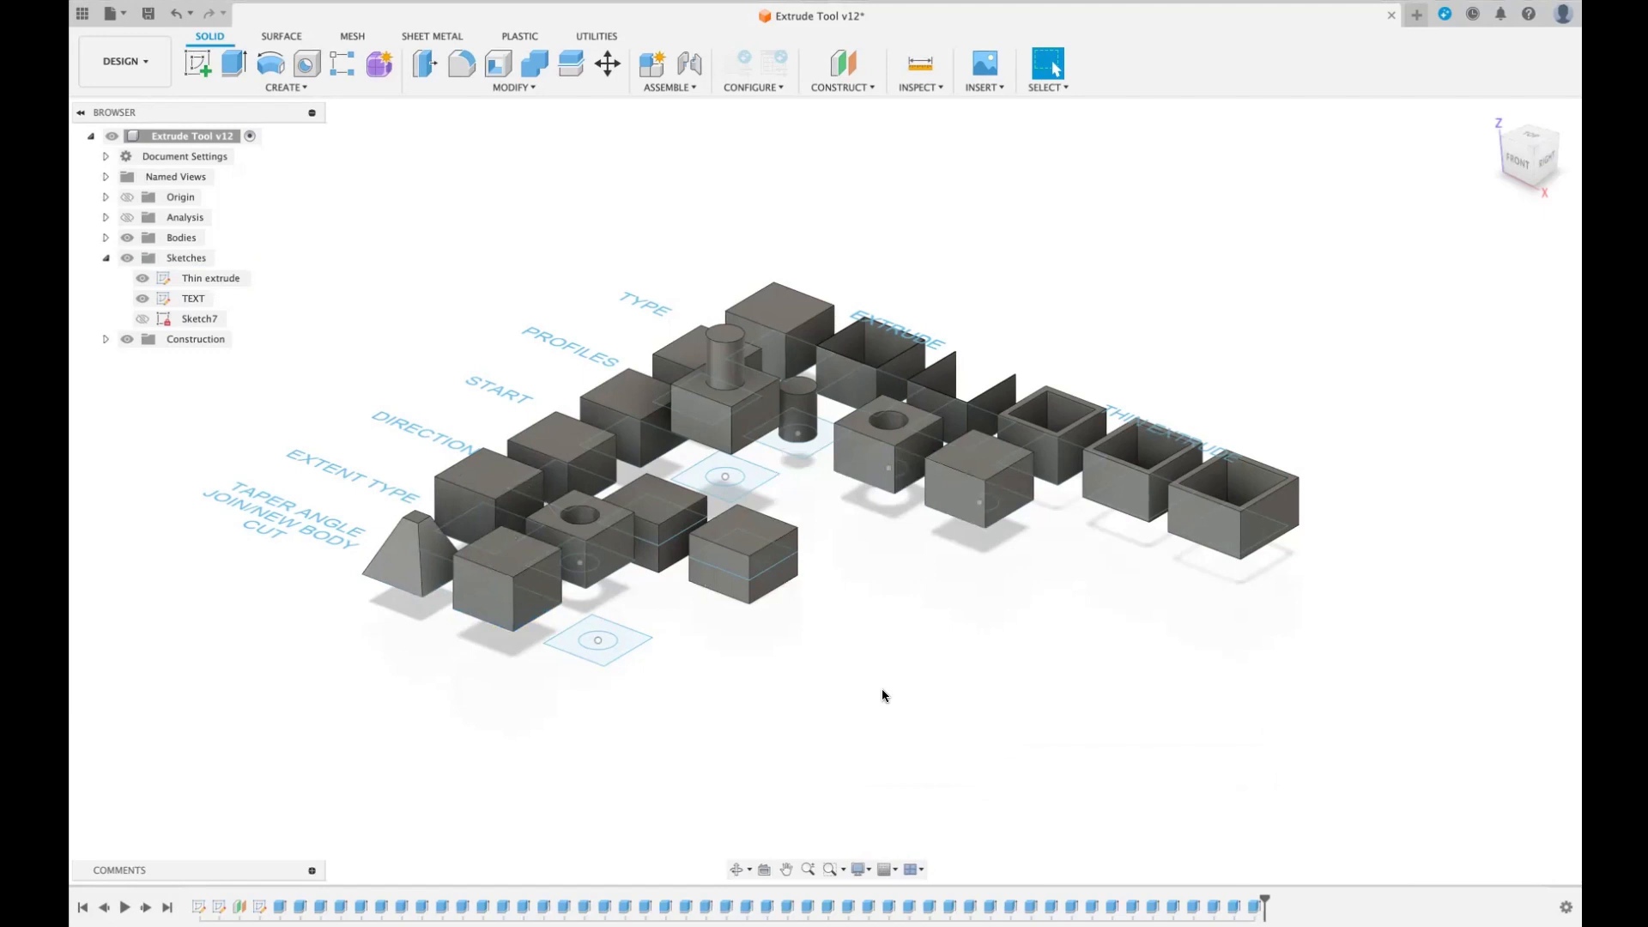
- Extrude the third square in the TAPER ANGLE row, excluding its inner circle, 70 mm upward as a new body
key("e")
left_click(591, 618)
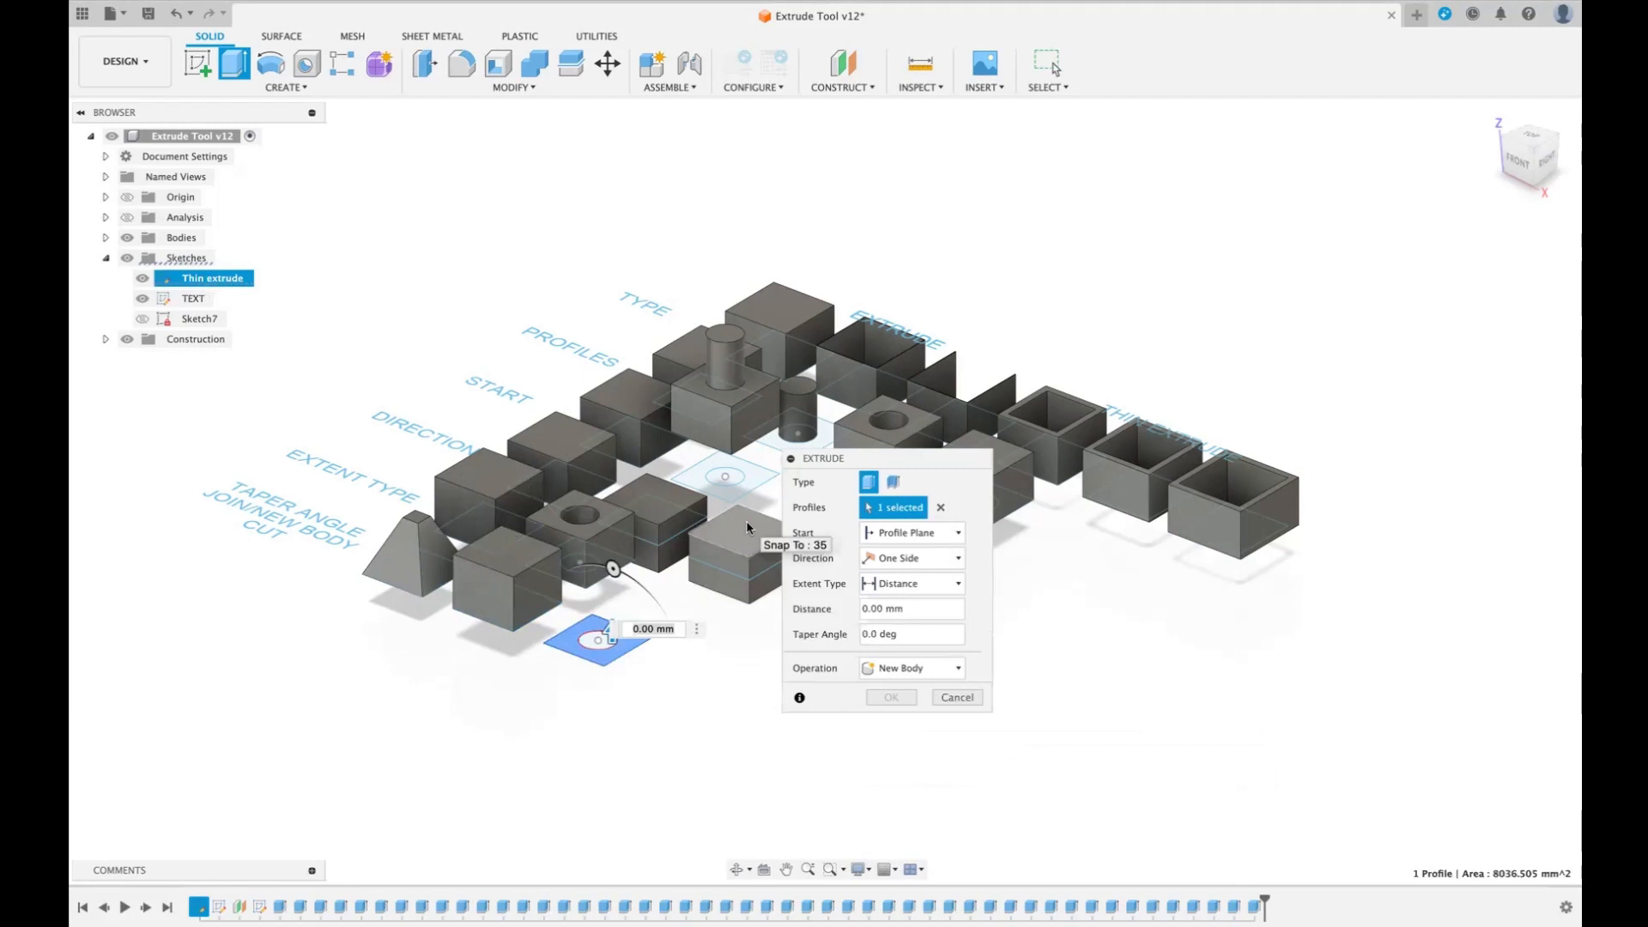
type("35")
key("Down")
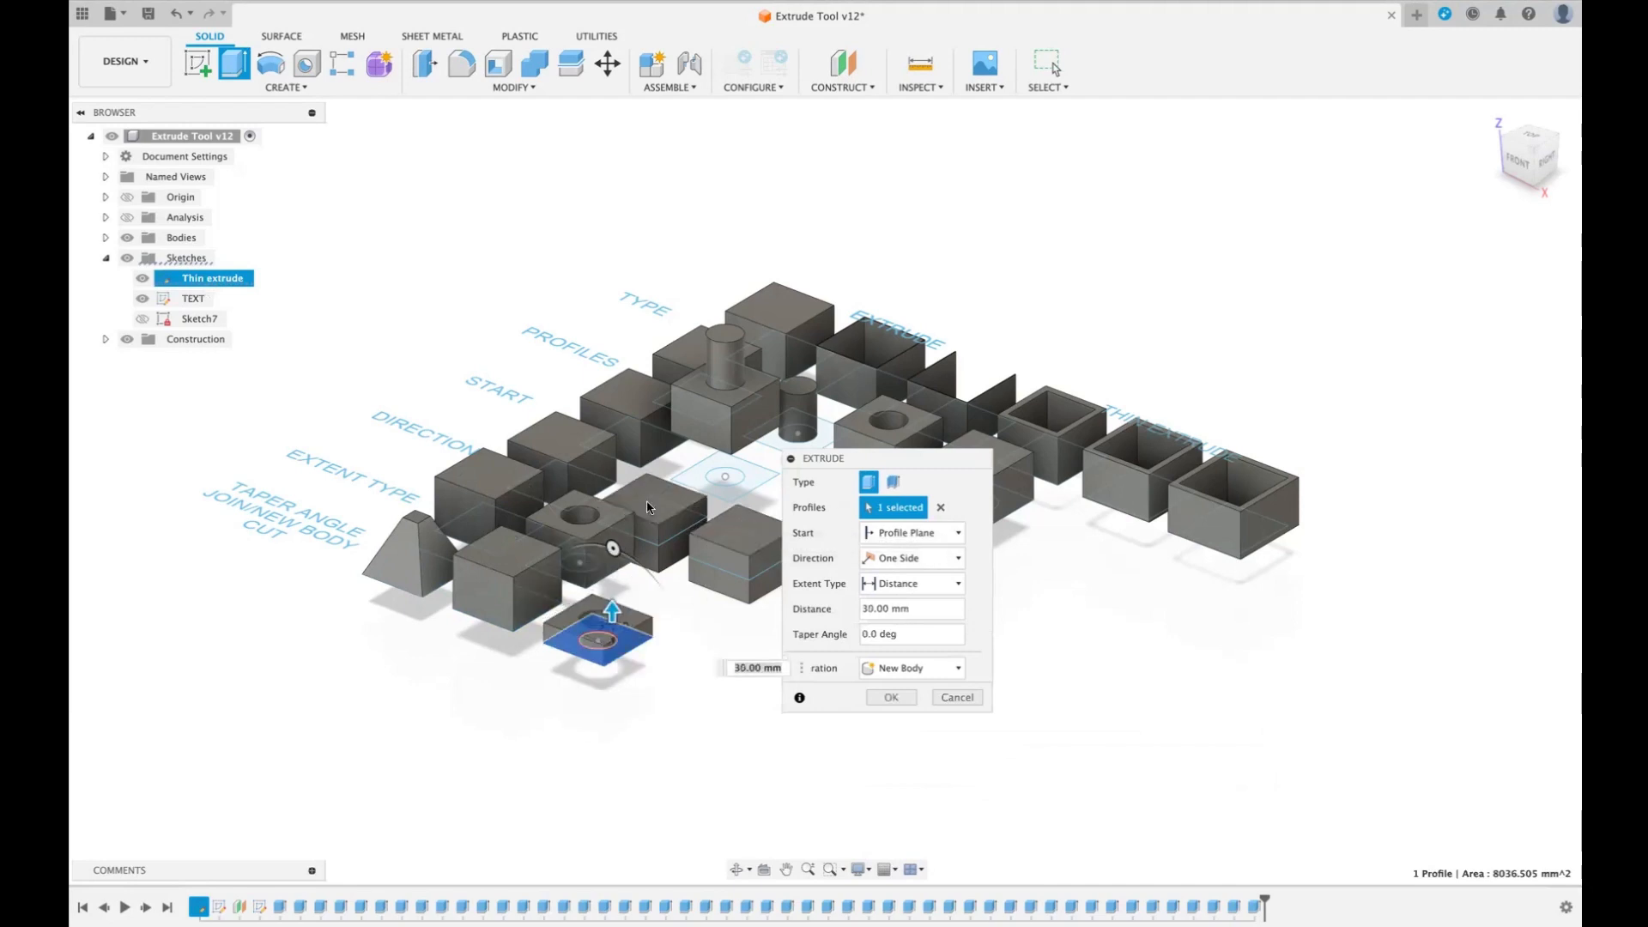
left_click_drag(581, 446, 581, 447)
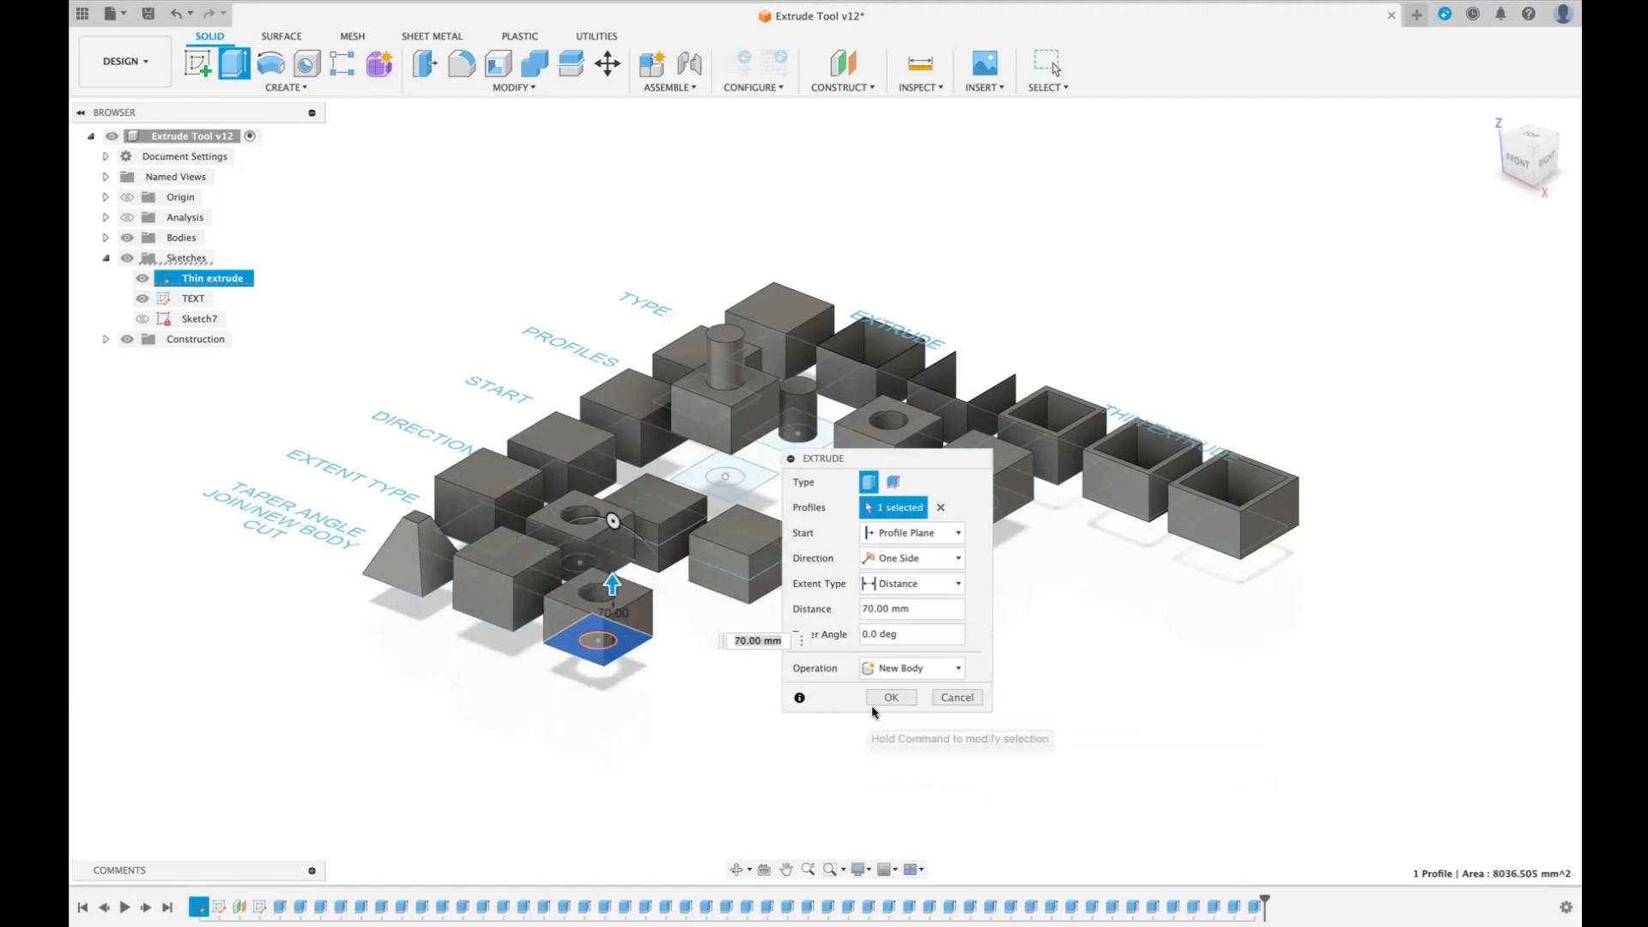
left_click(892, 698)
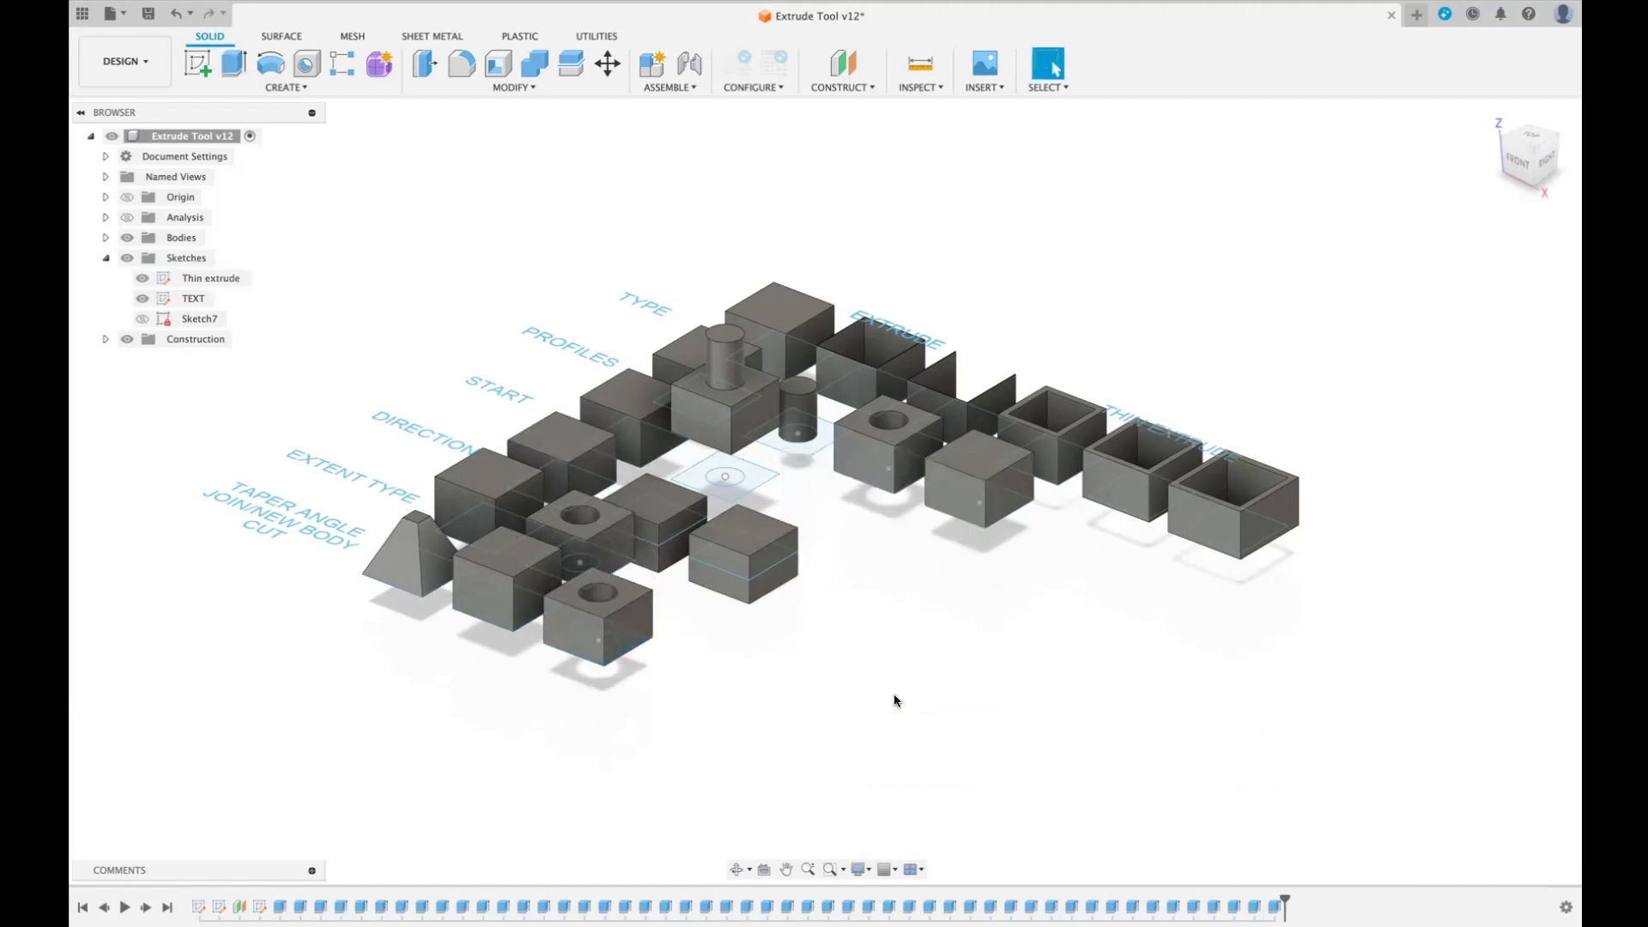
- Extrude the inner circle of the third square in the TAPER ANGLE row 70 mm upward with the Join operation
key("e")
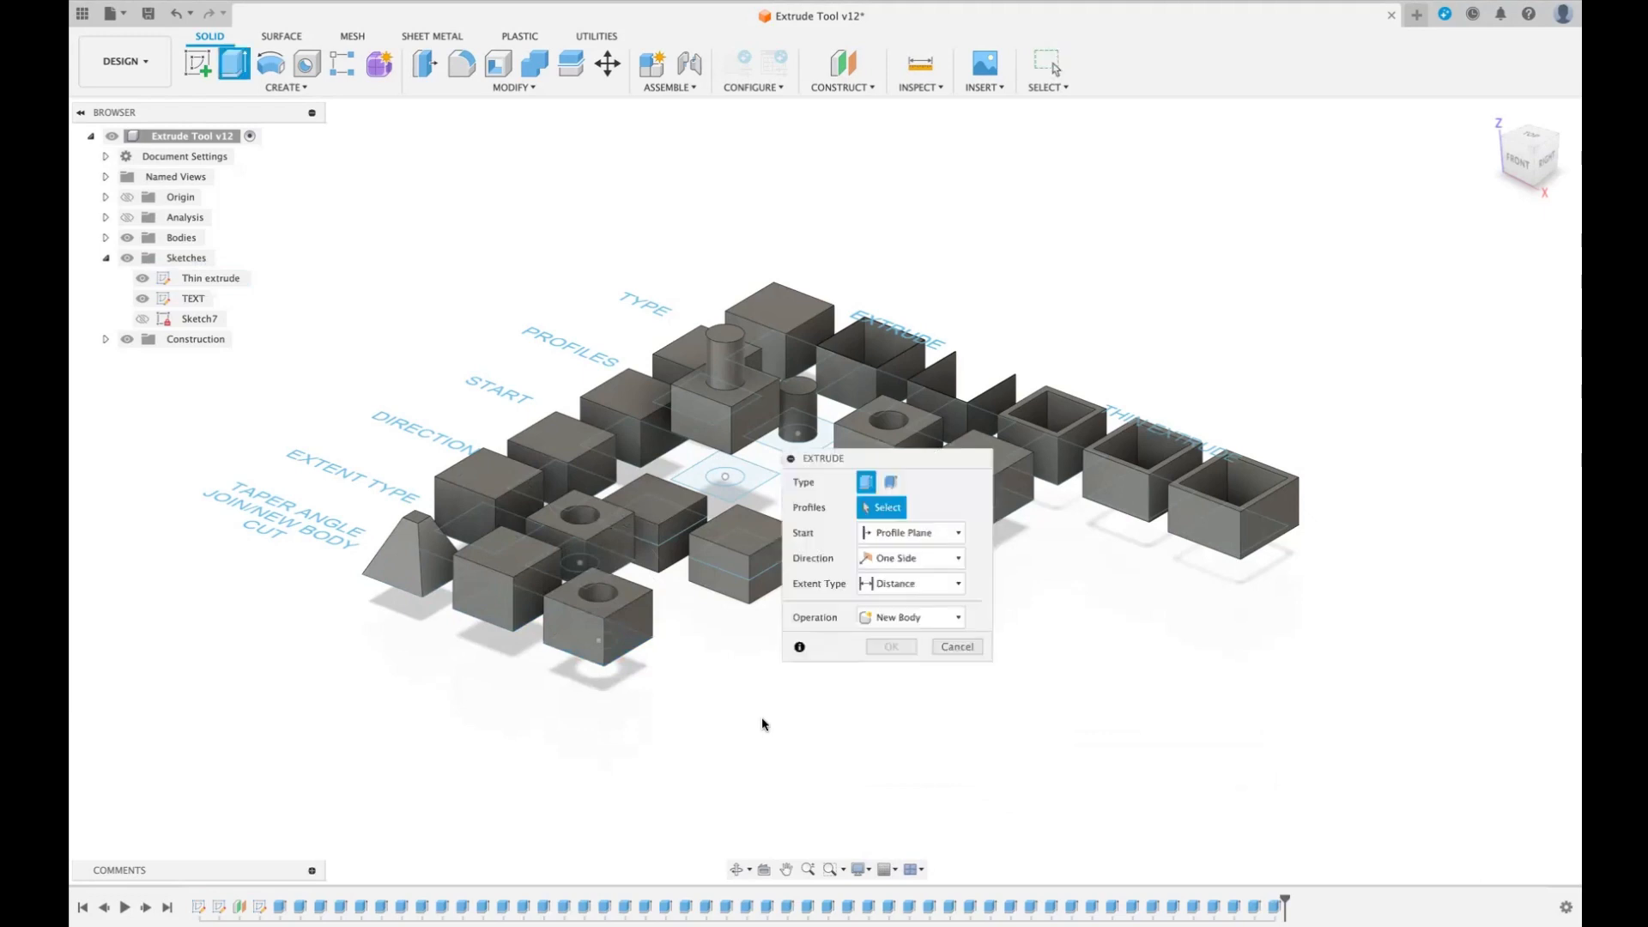
left_click(589, 643)
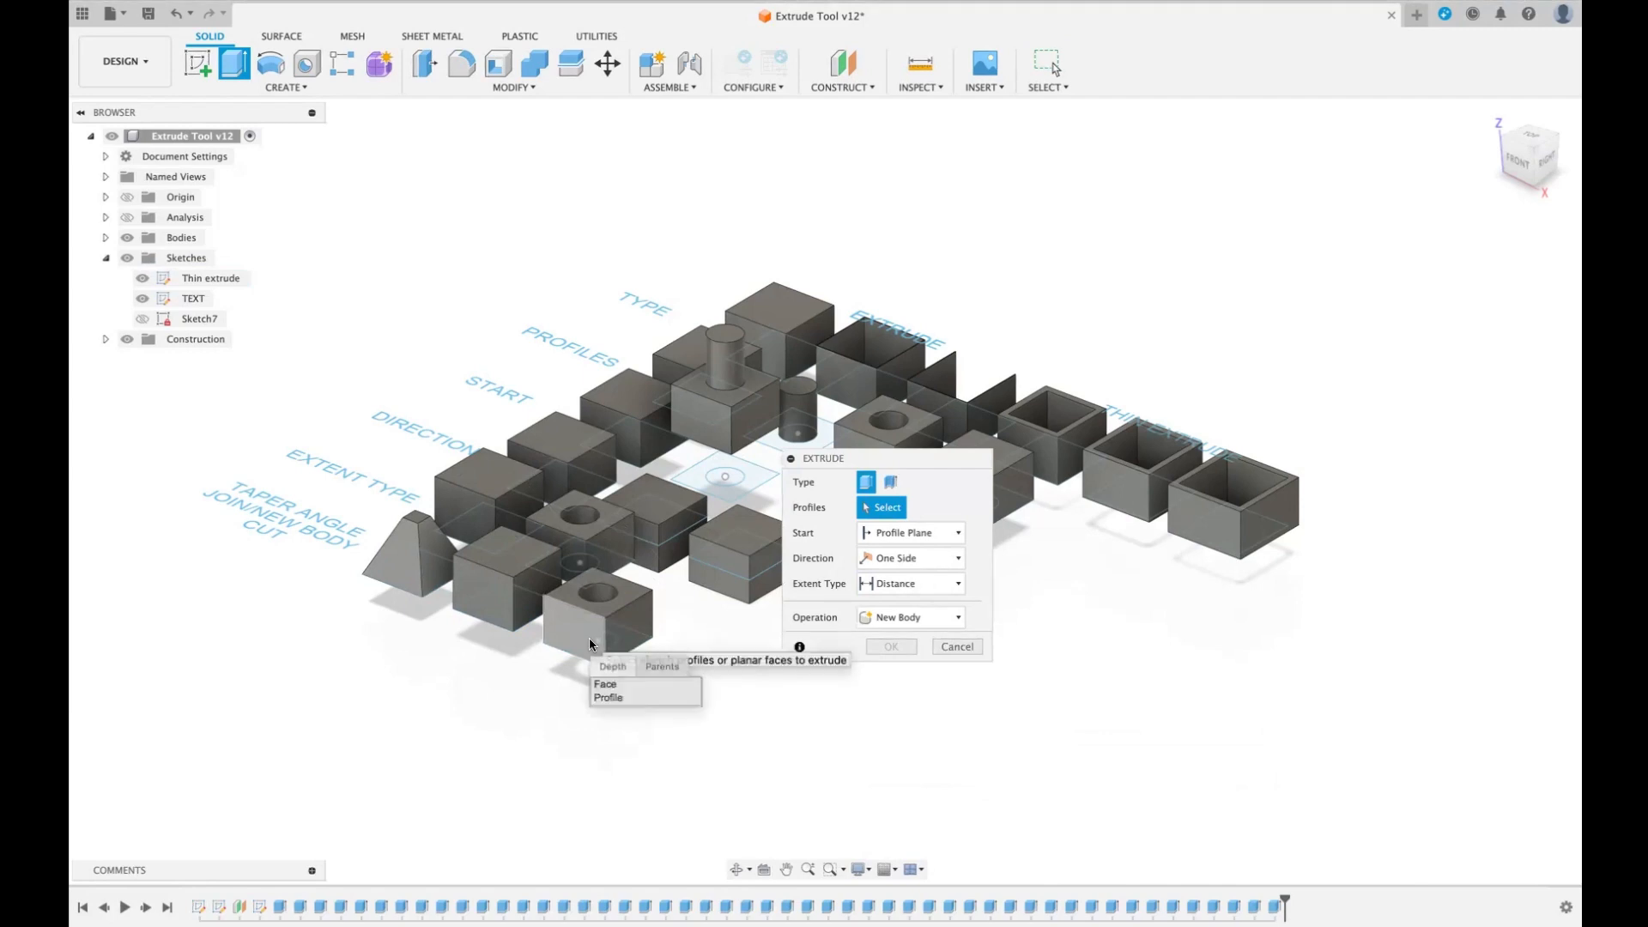
left_click(606, 697)
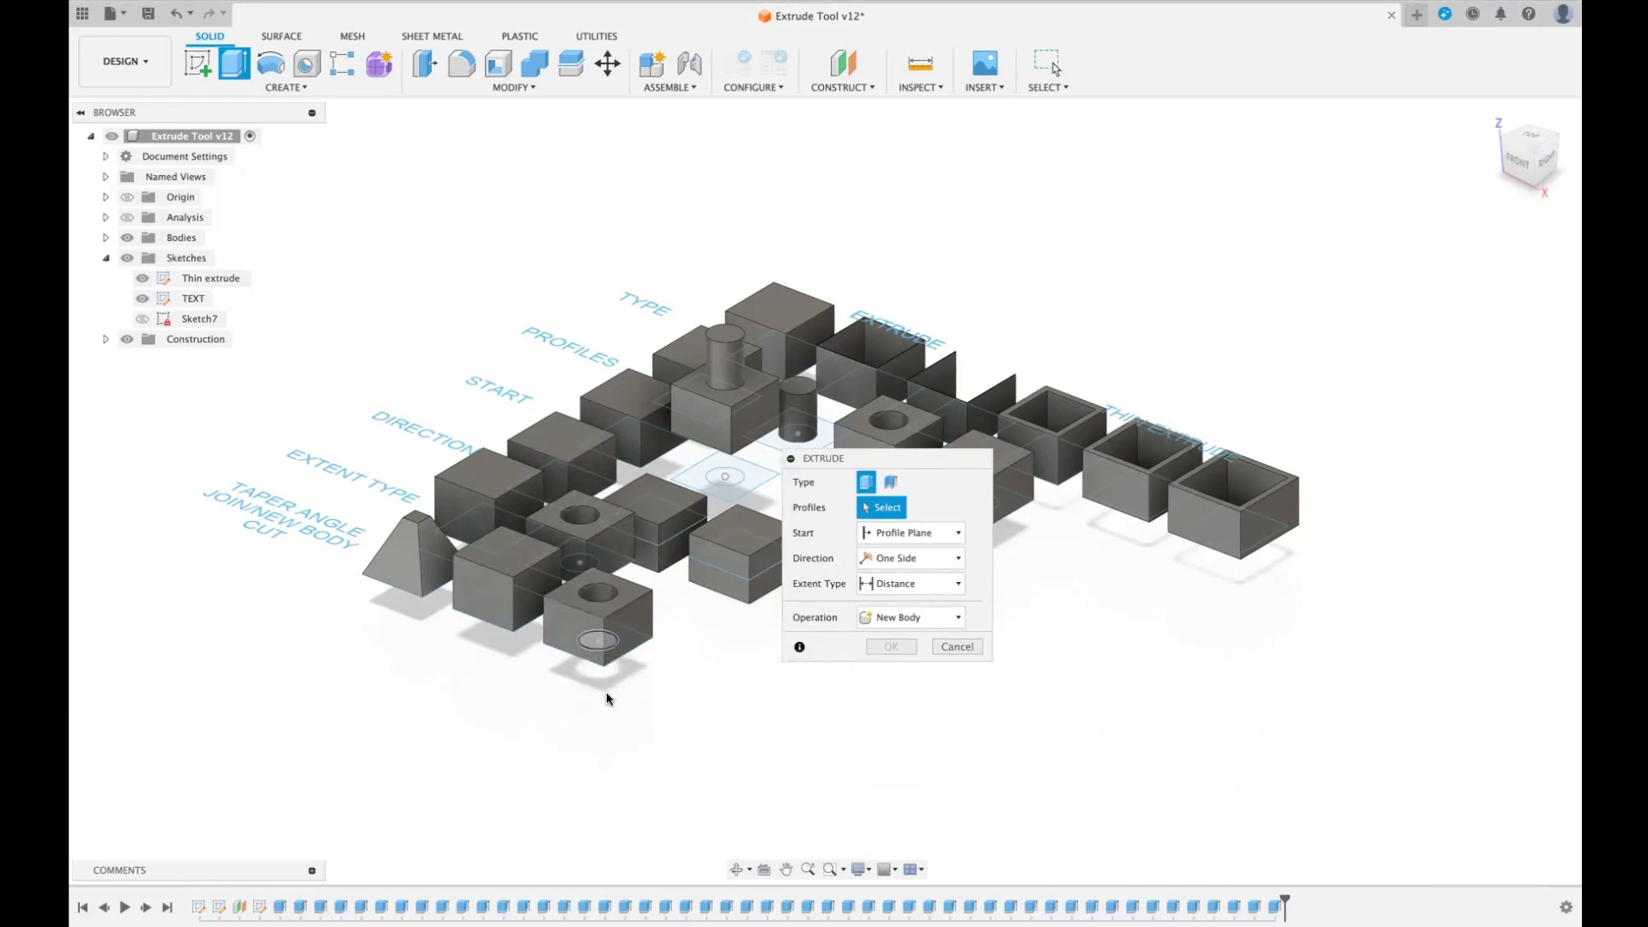
left_click(624, 598)
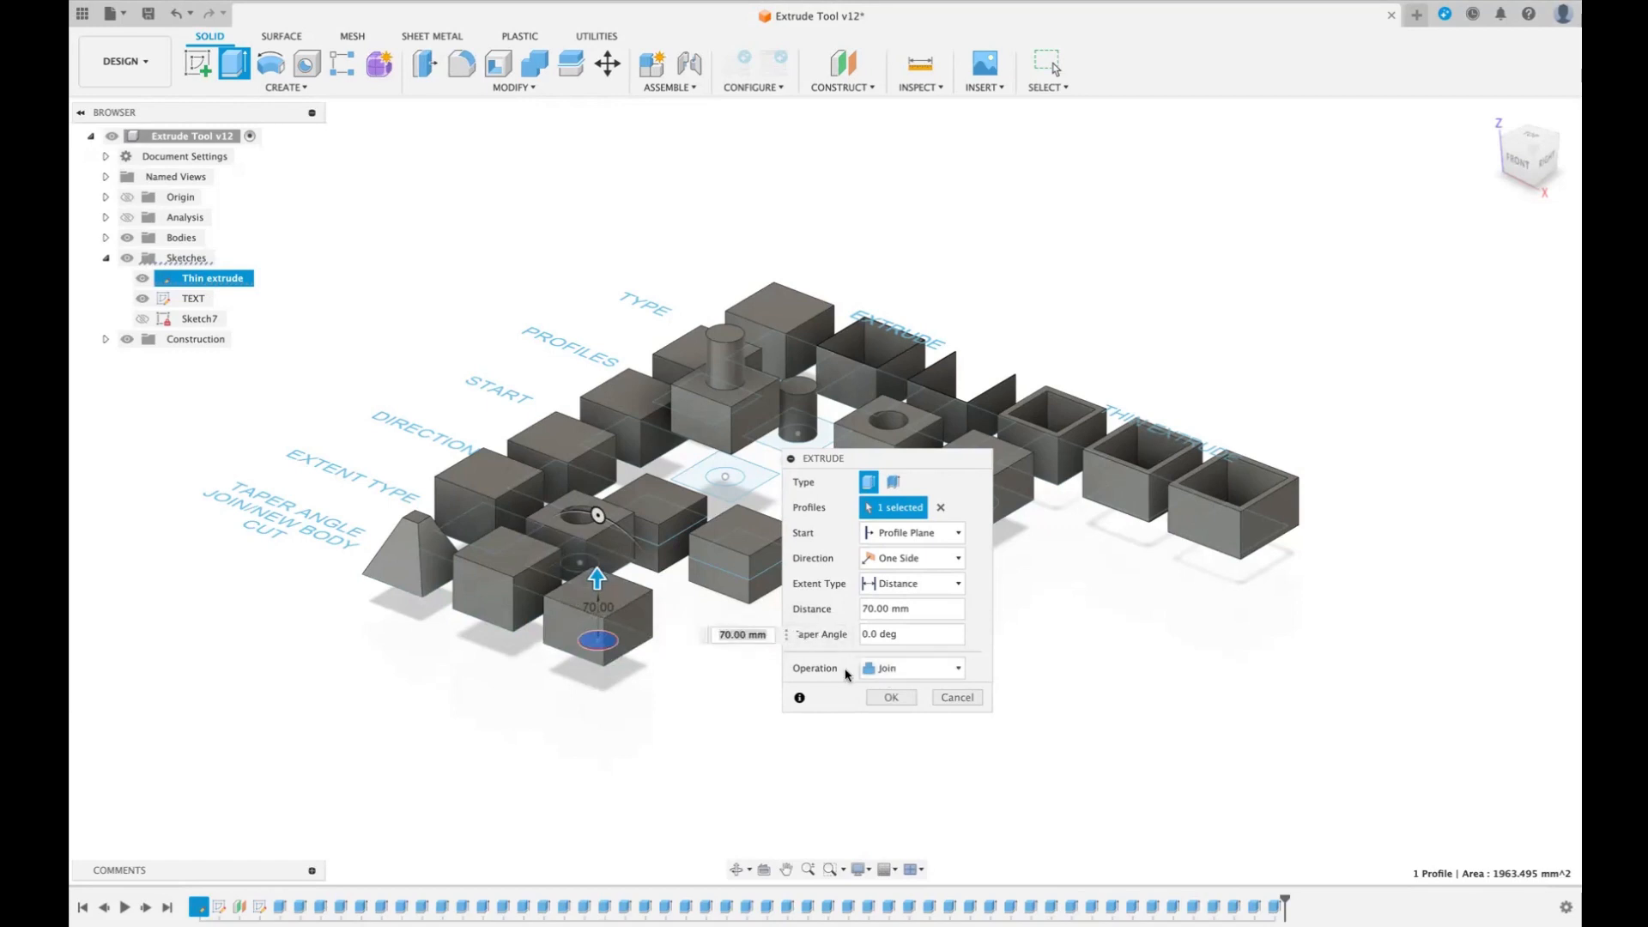
left_click(890, 694)
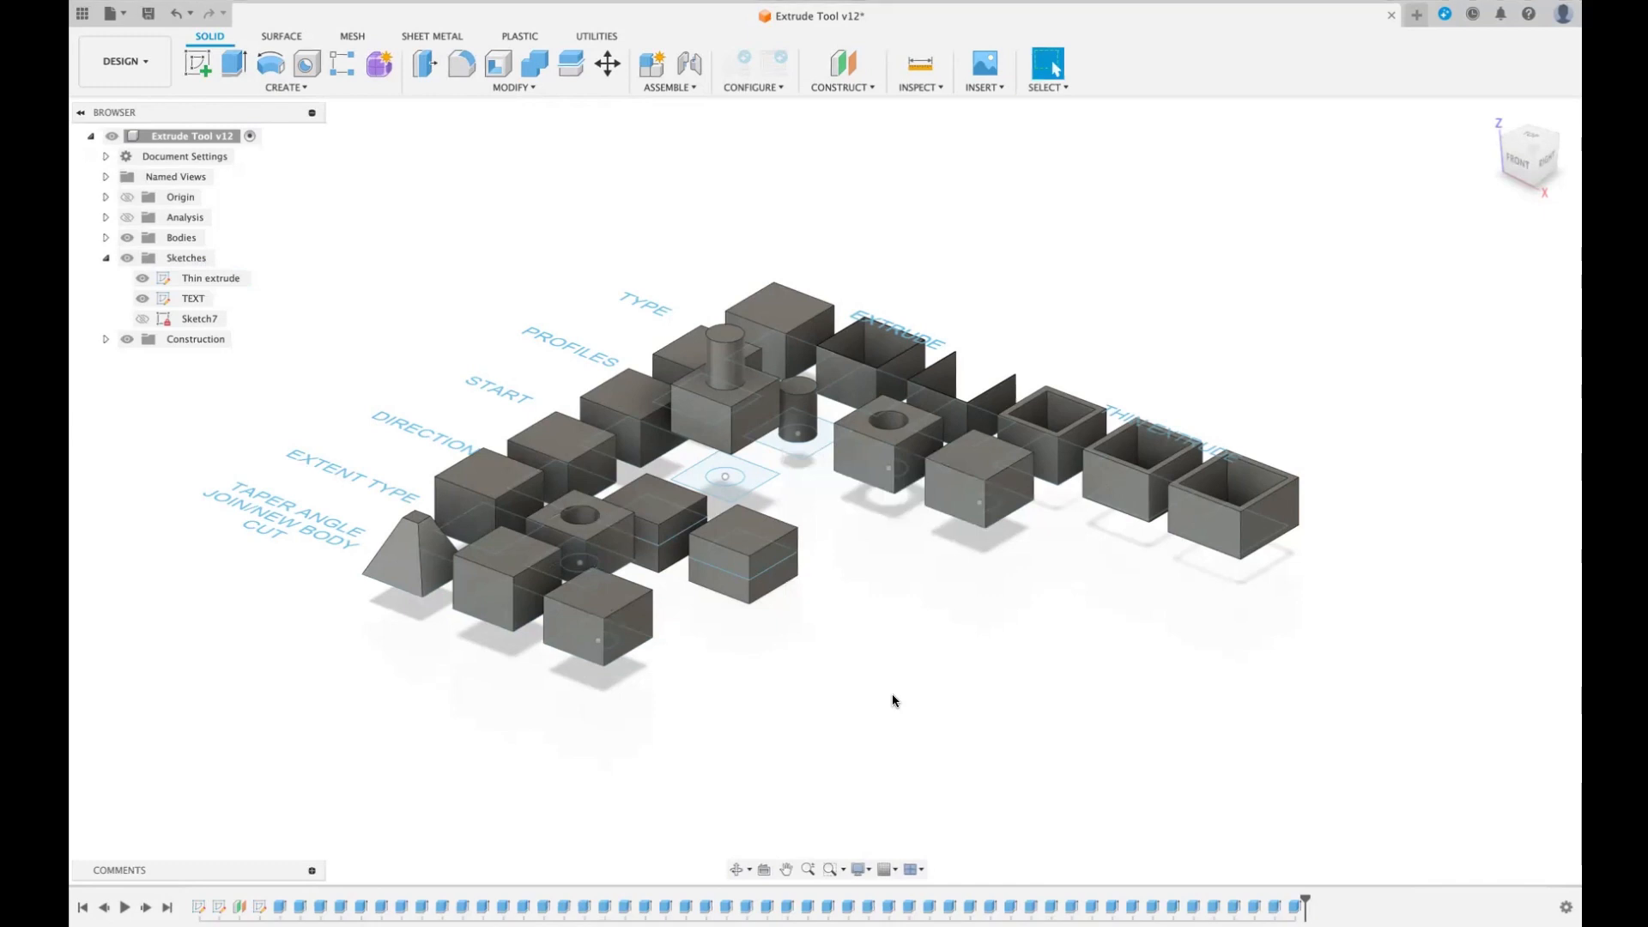
- Select both sketch profiles under the third block for an extrusion and set its start object to the block's top face
key("e")
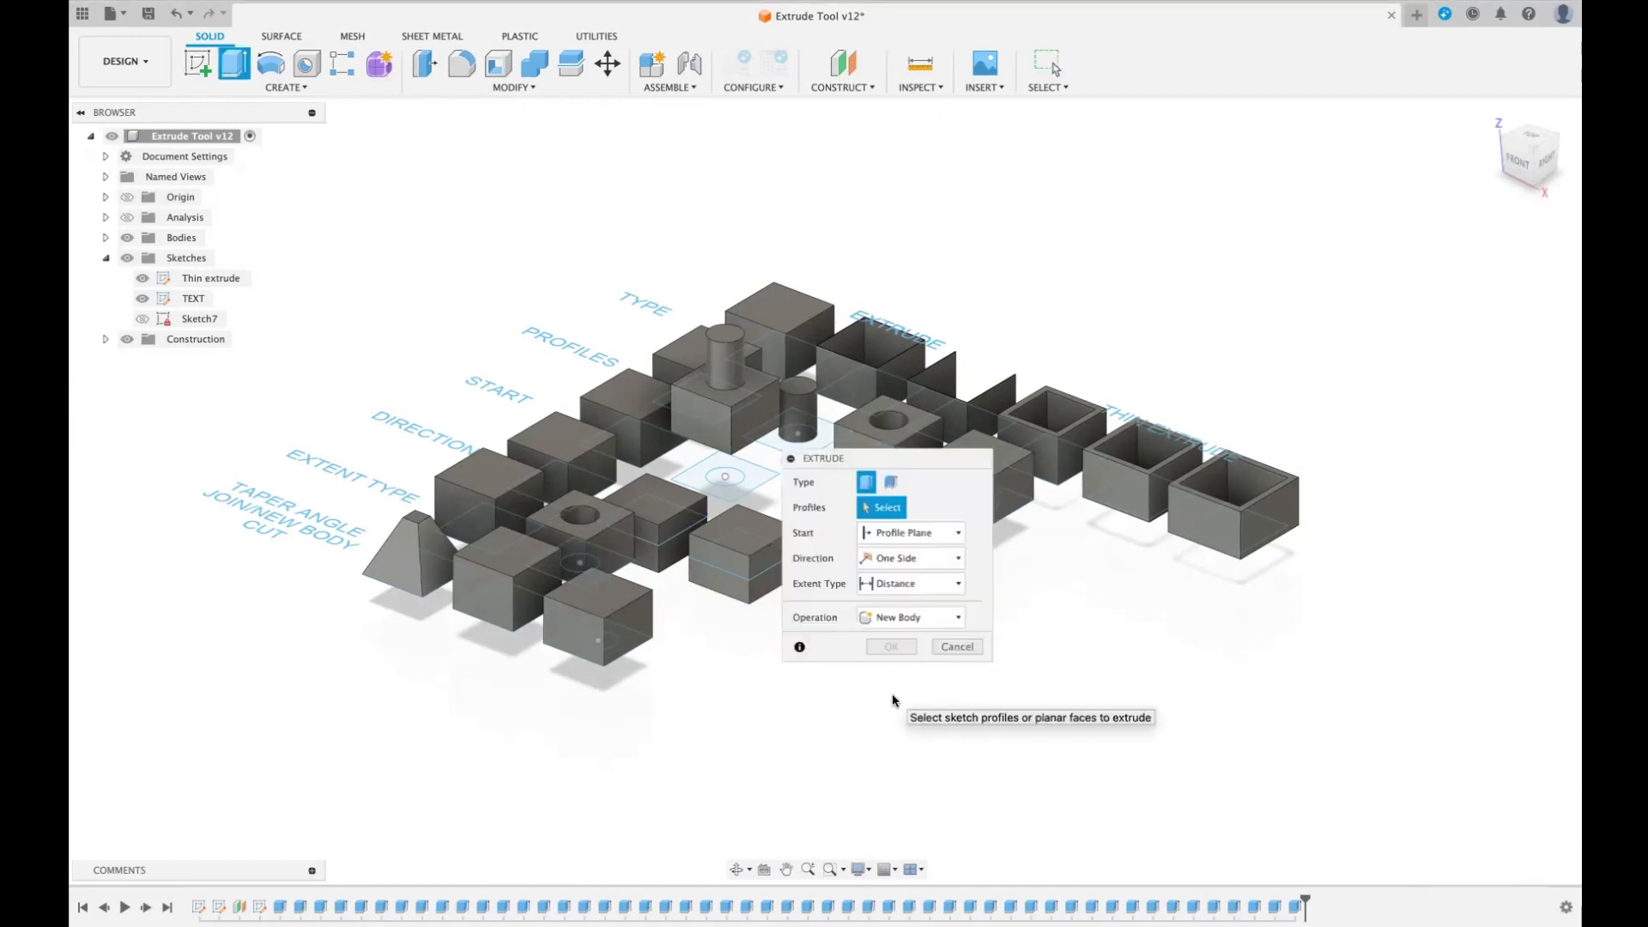
left_click(569, 650)
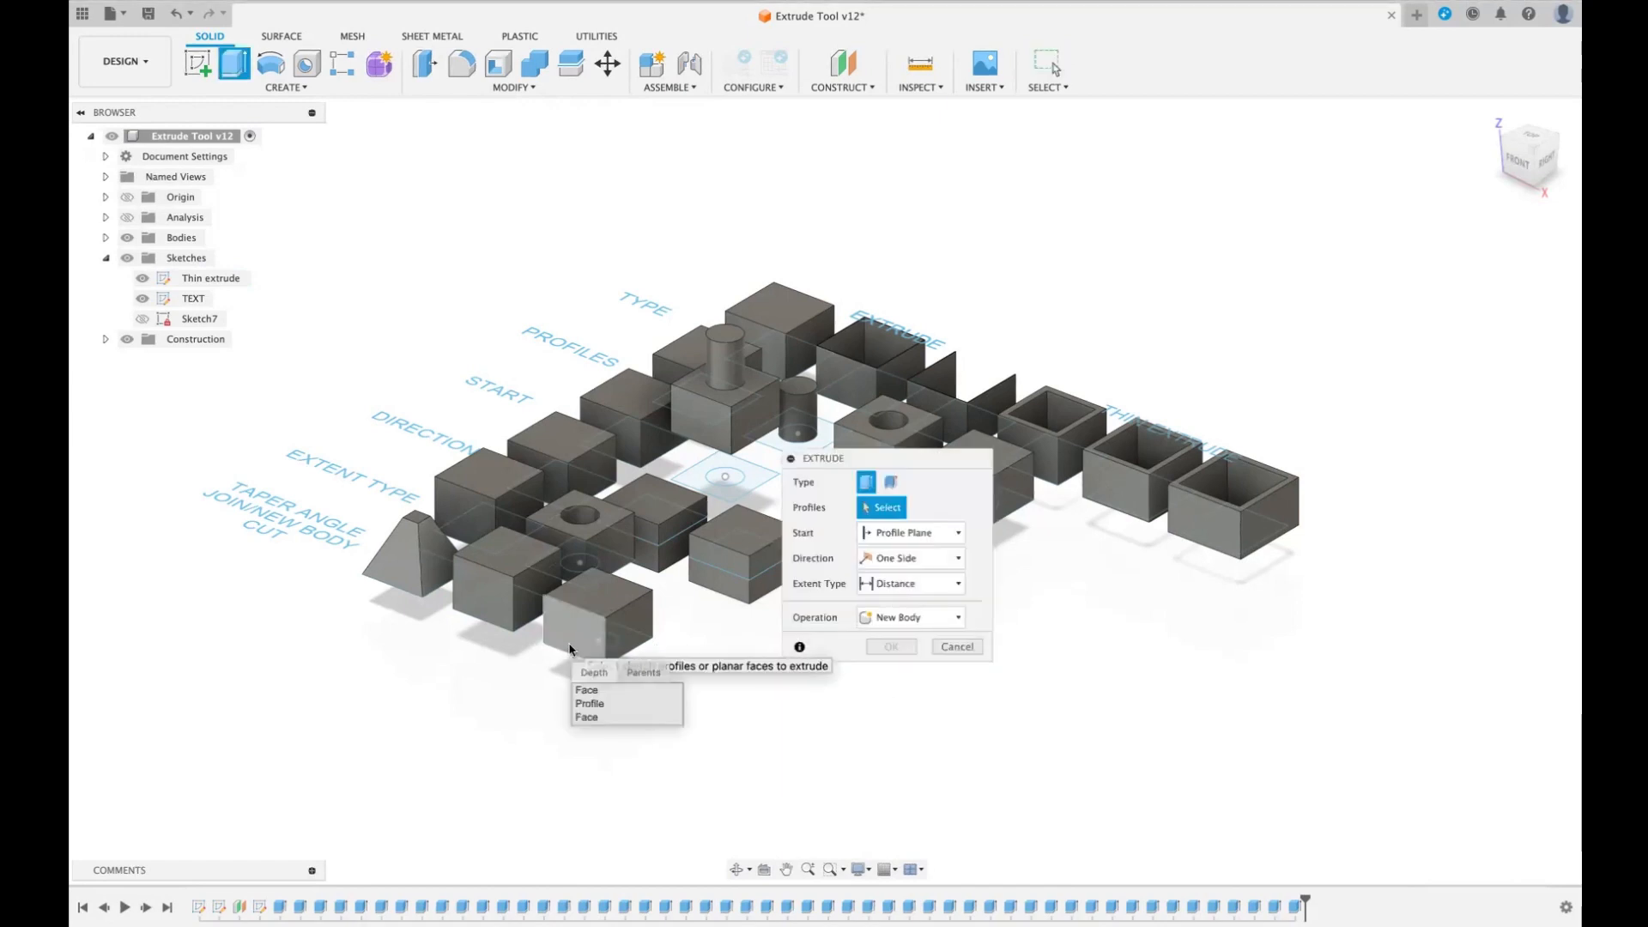
left_click(589, 705)
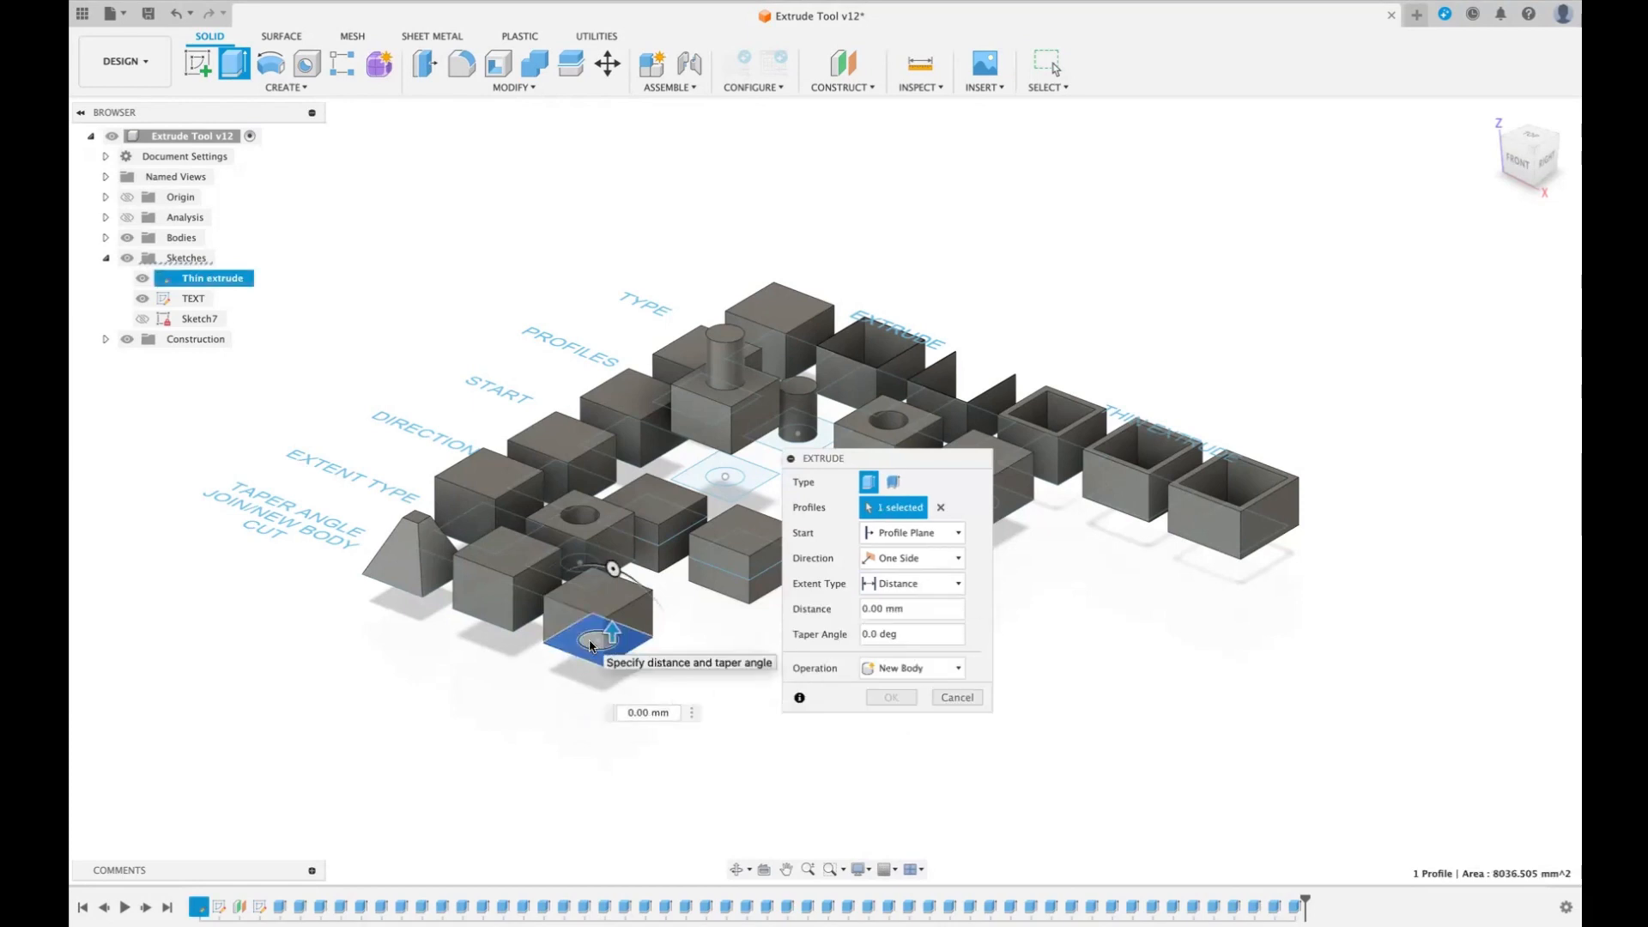
left_click(592, 648)
left_click(605, 686)
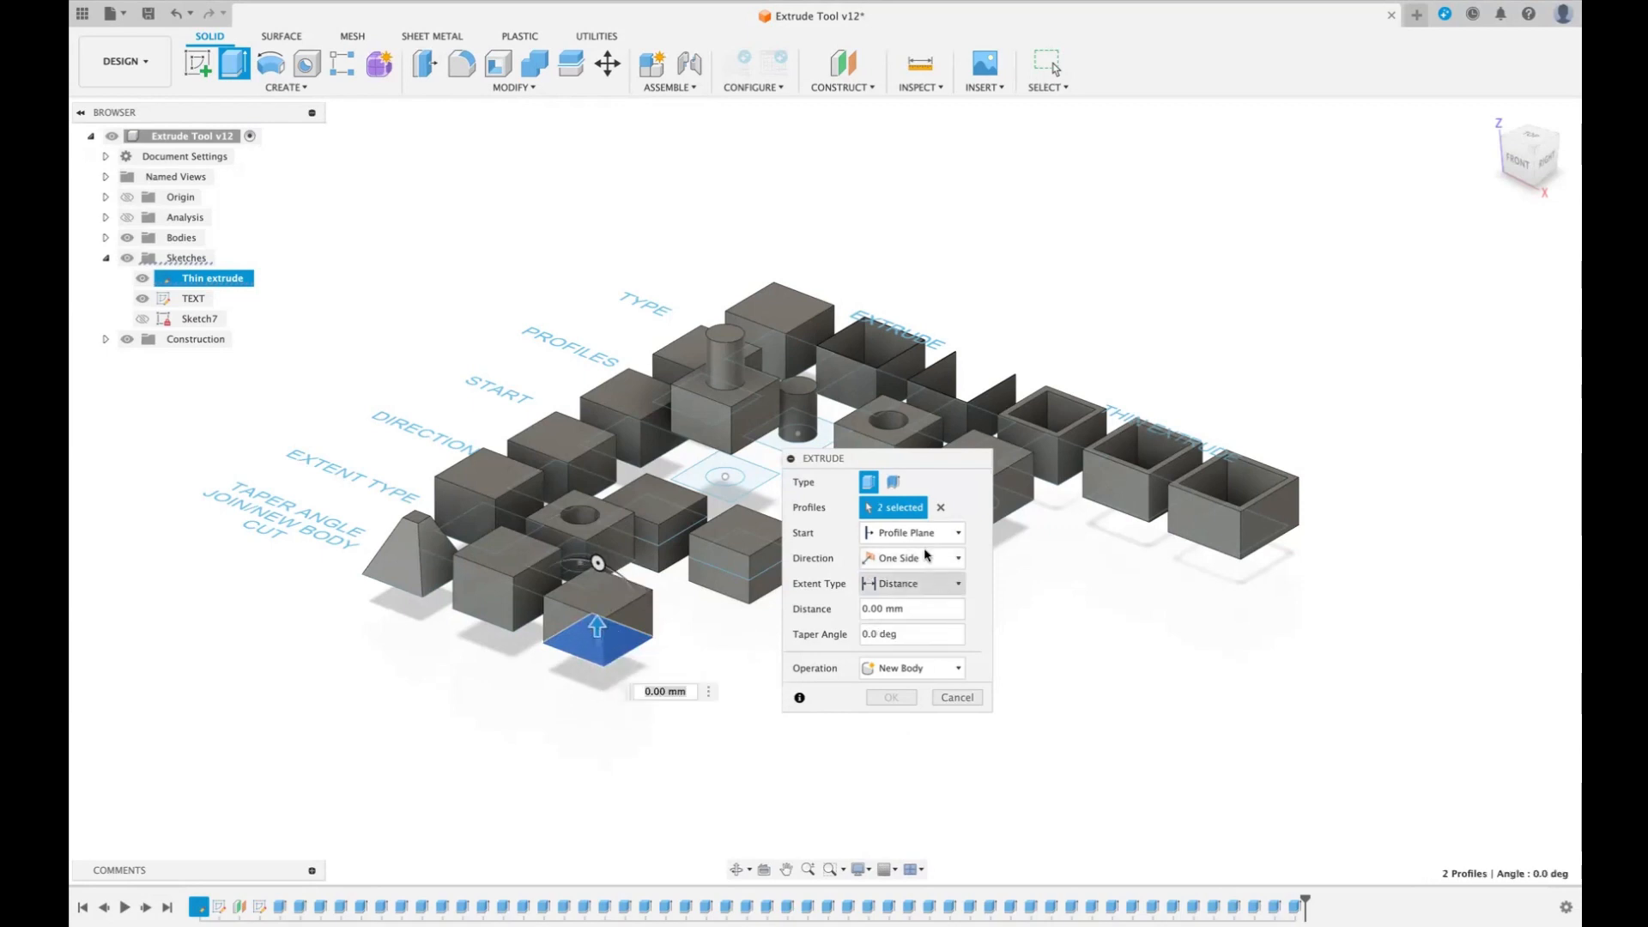
left_click(960, 537)
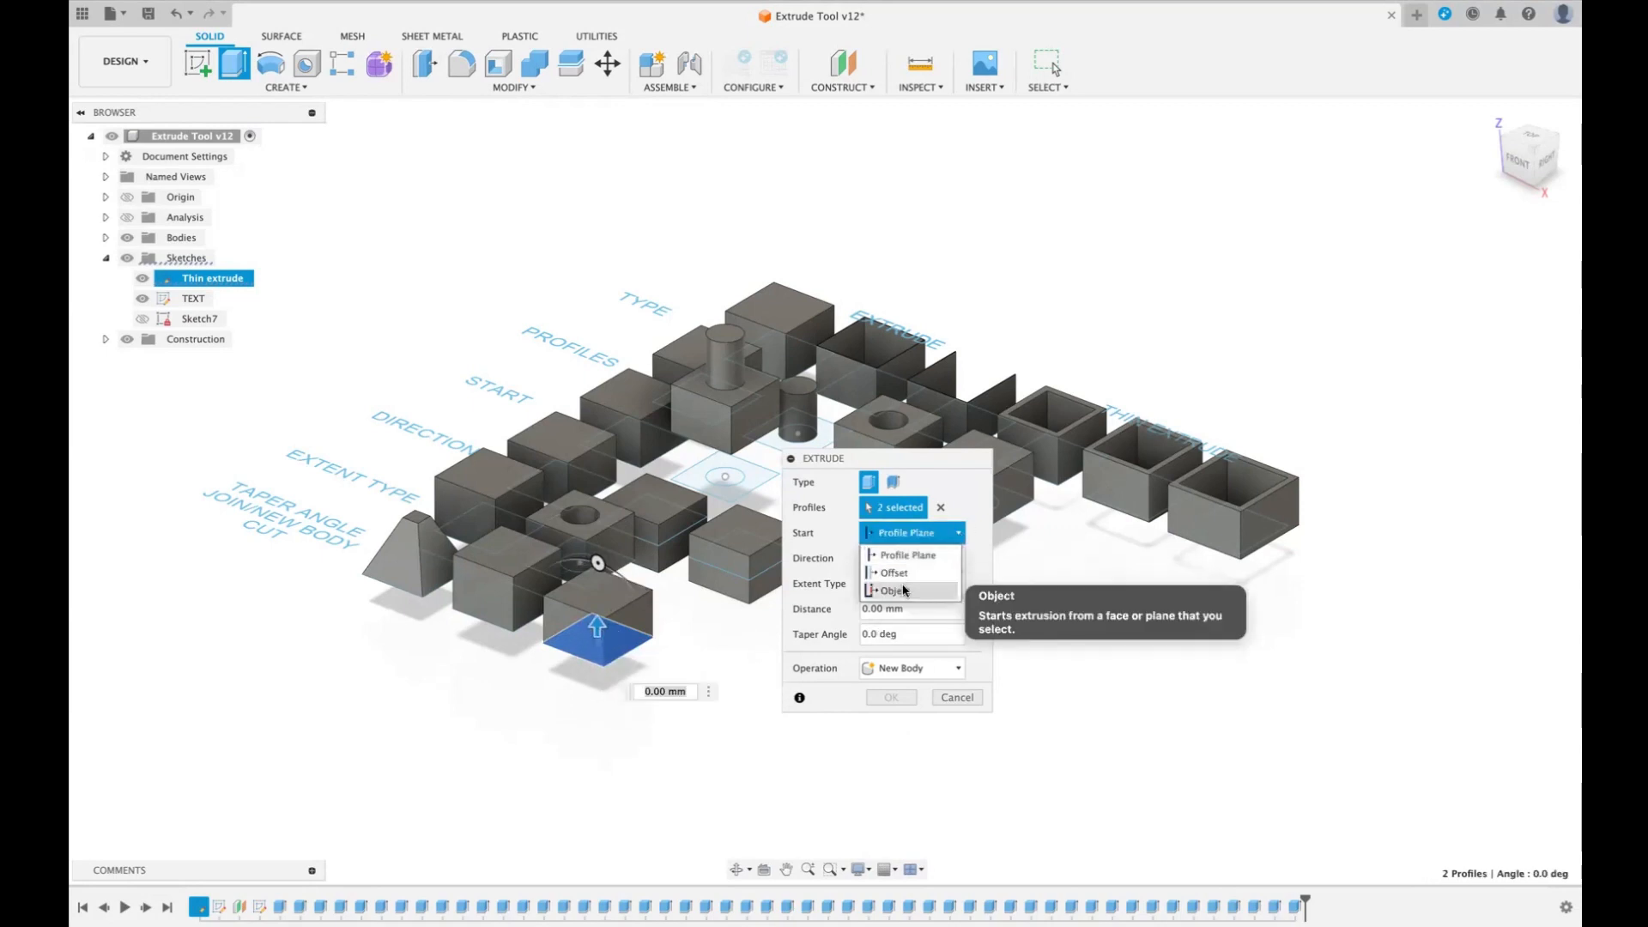
left_click(903, 590)
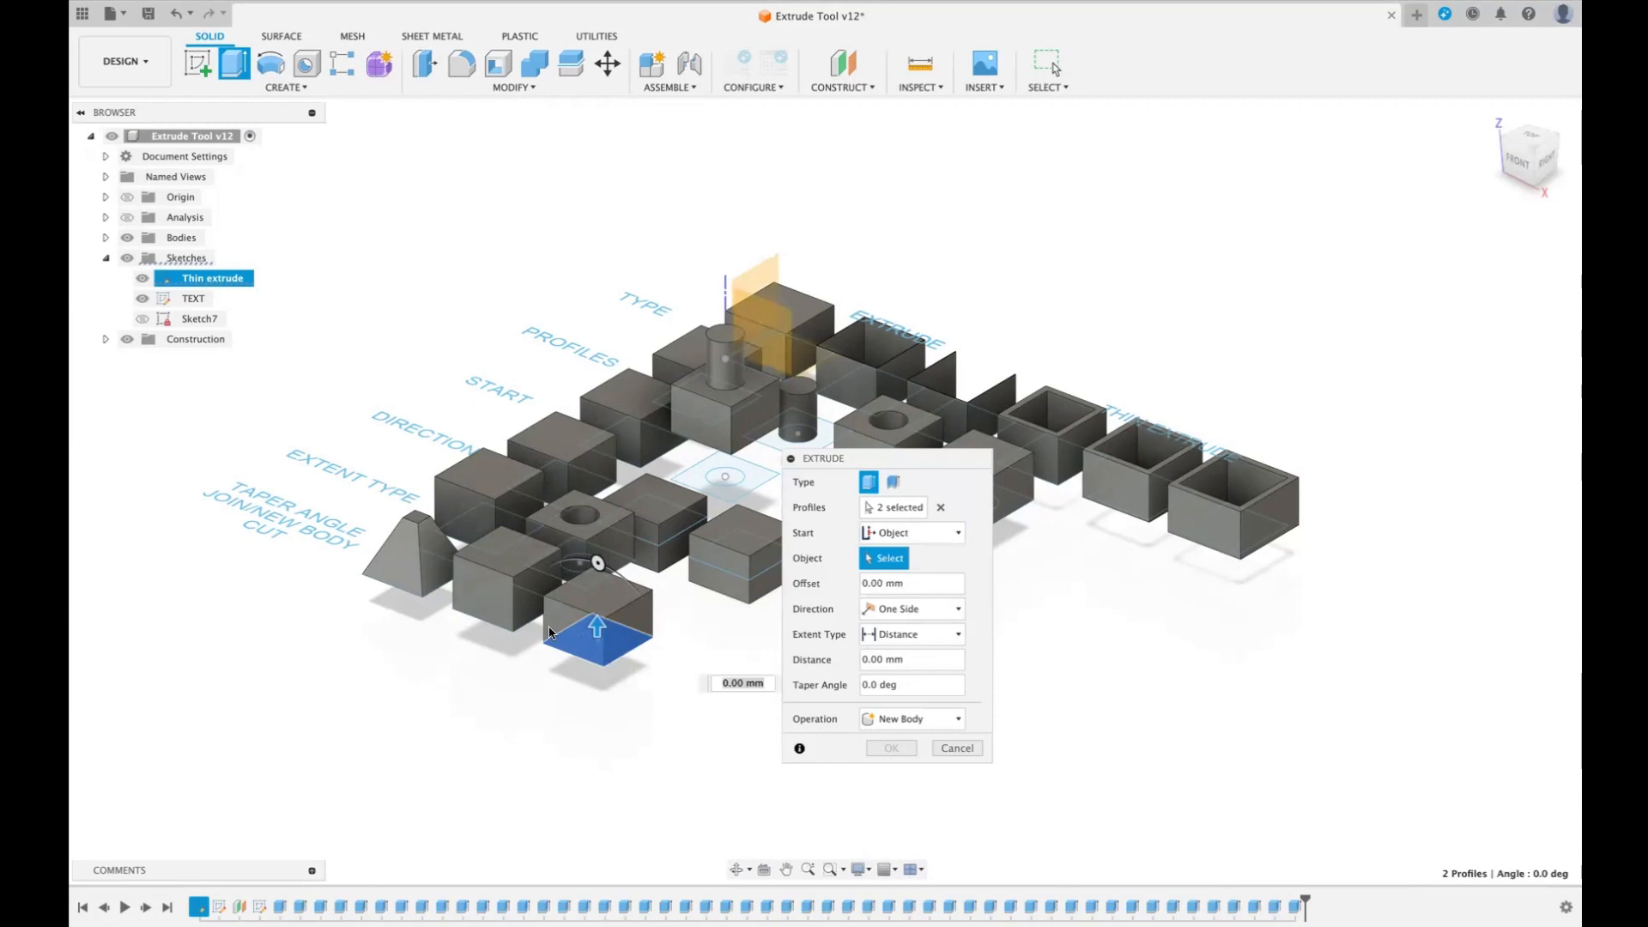
left_click(595, 574)
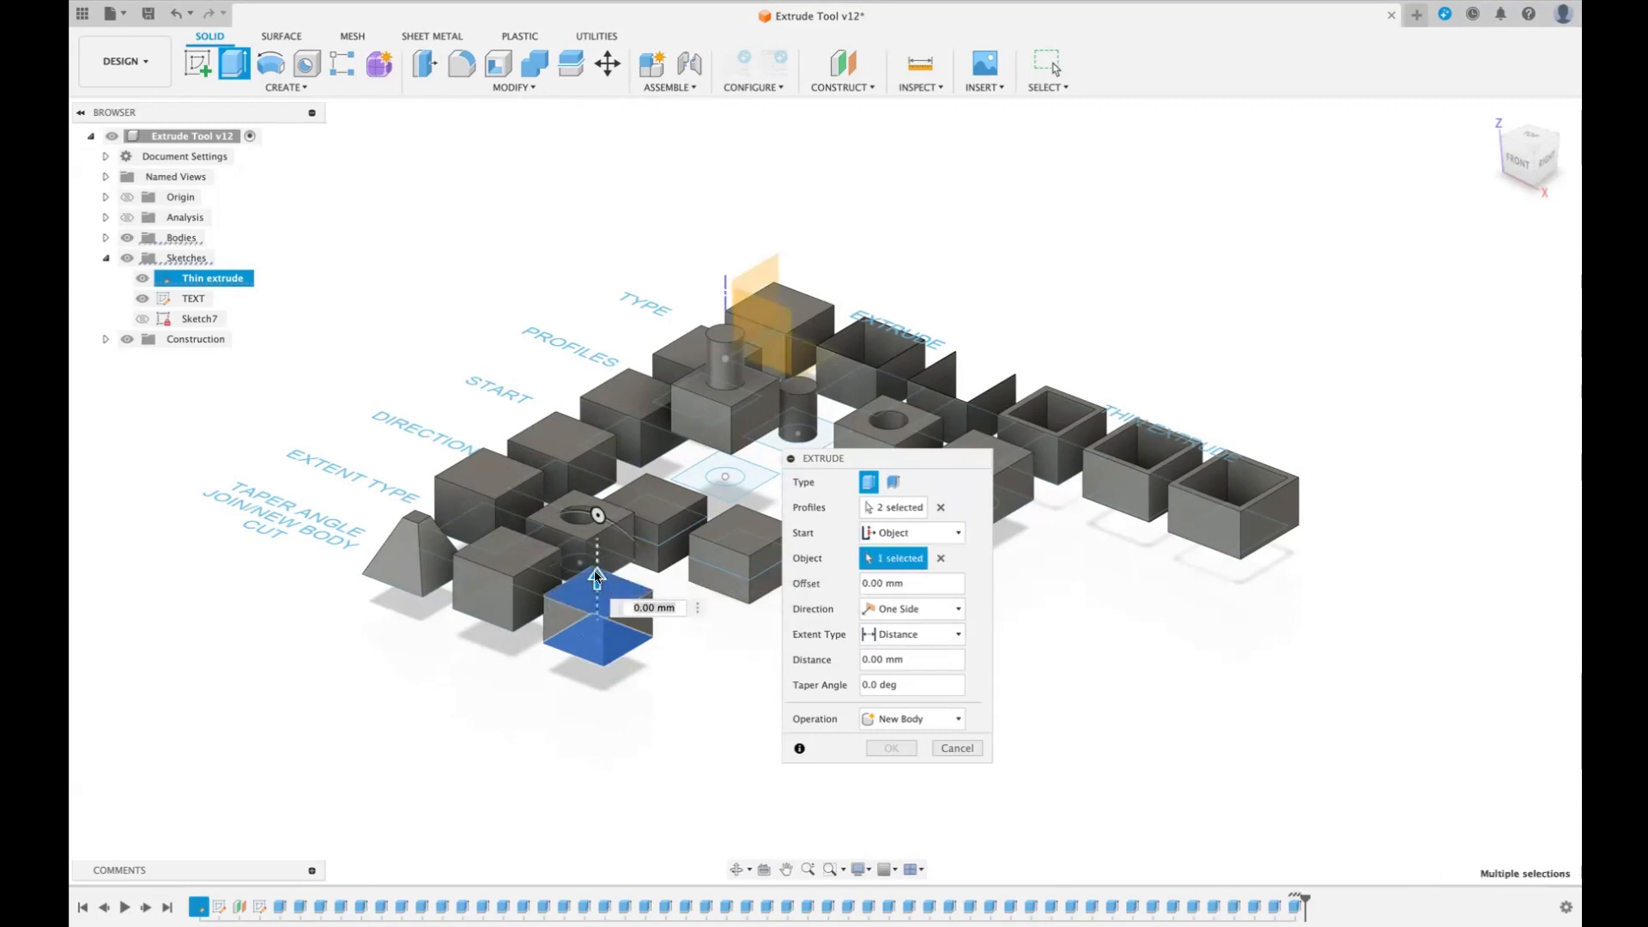
- Extrude the selected profiles 60 mm upward from the block's top face as a new body
left_click_drag(596, 573, 598, 534)
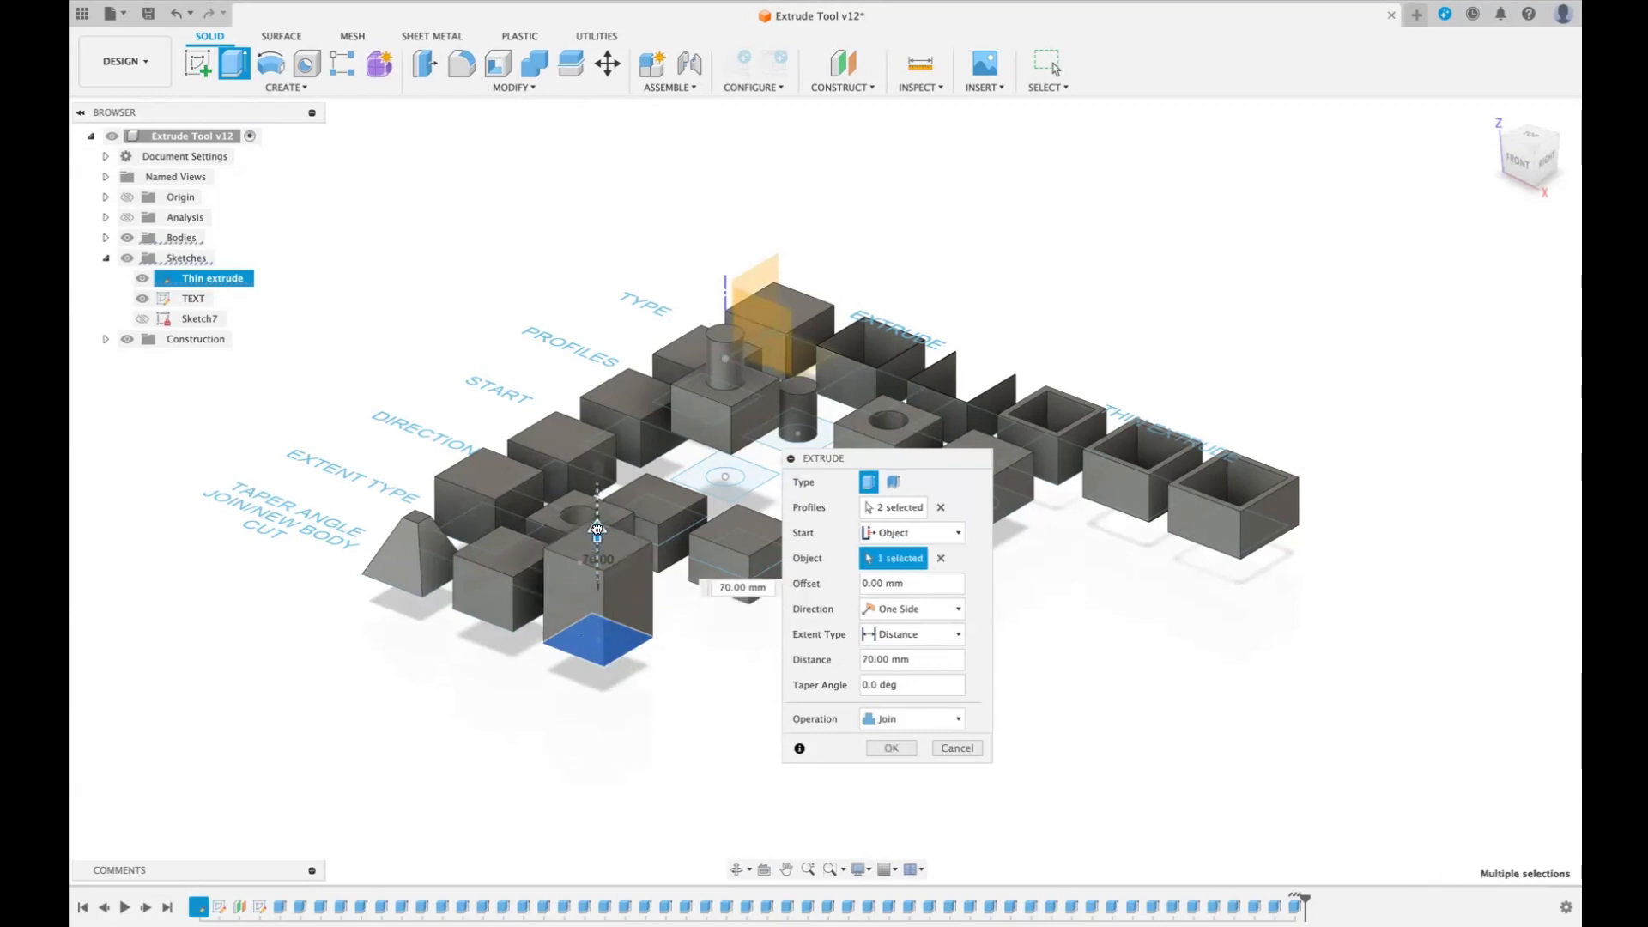
left_click(957, 721)
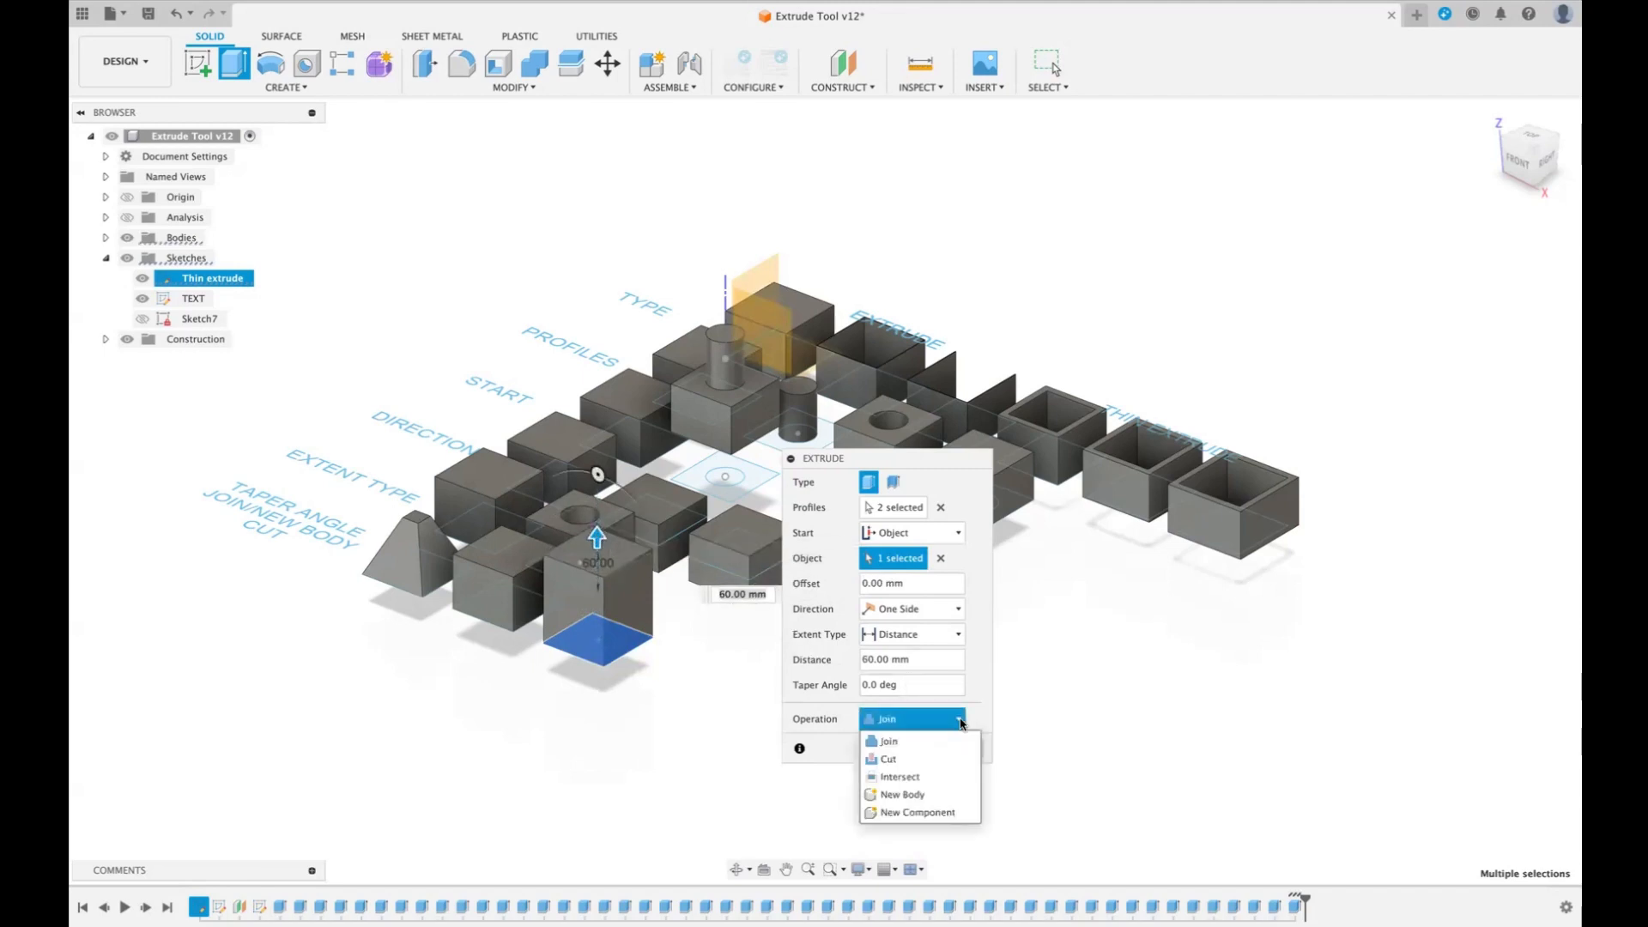
left_click(896, 795)
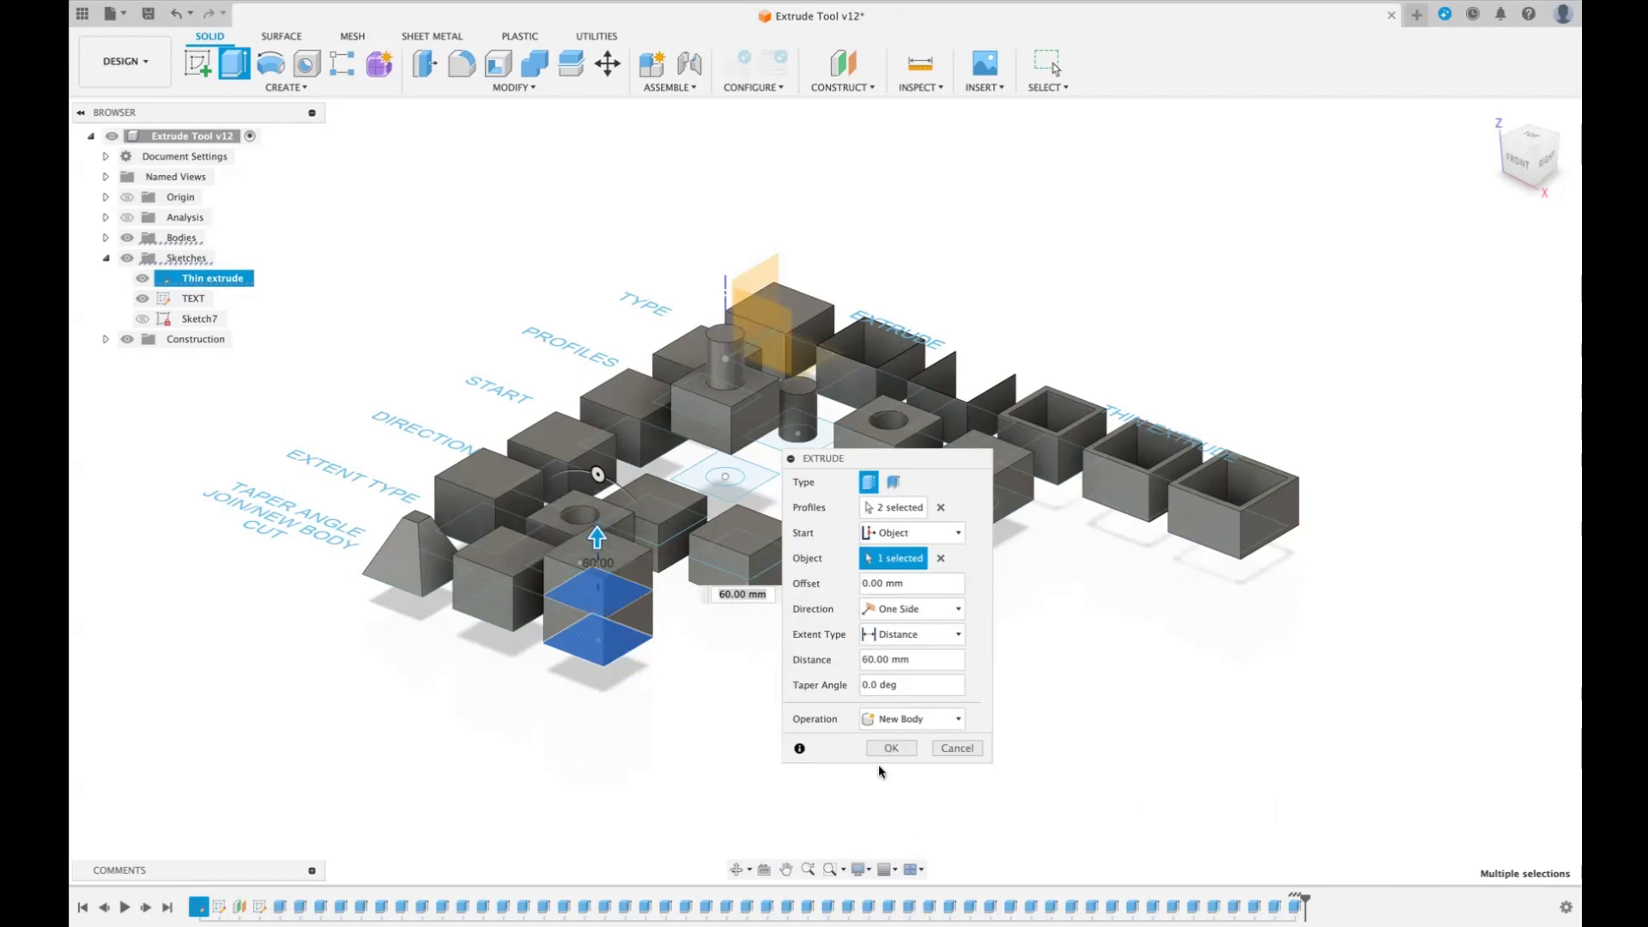
left_click(894, 749)
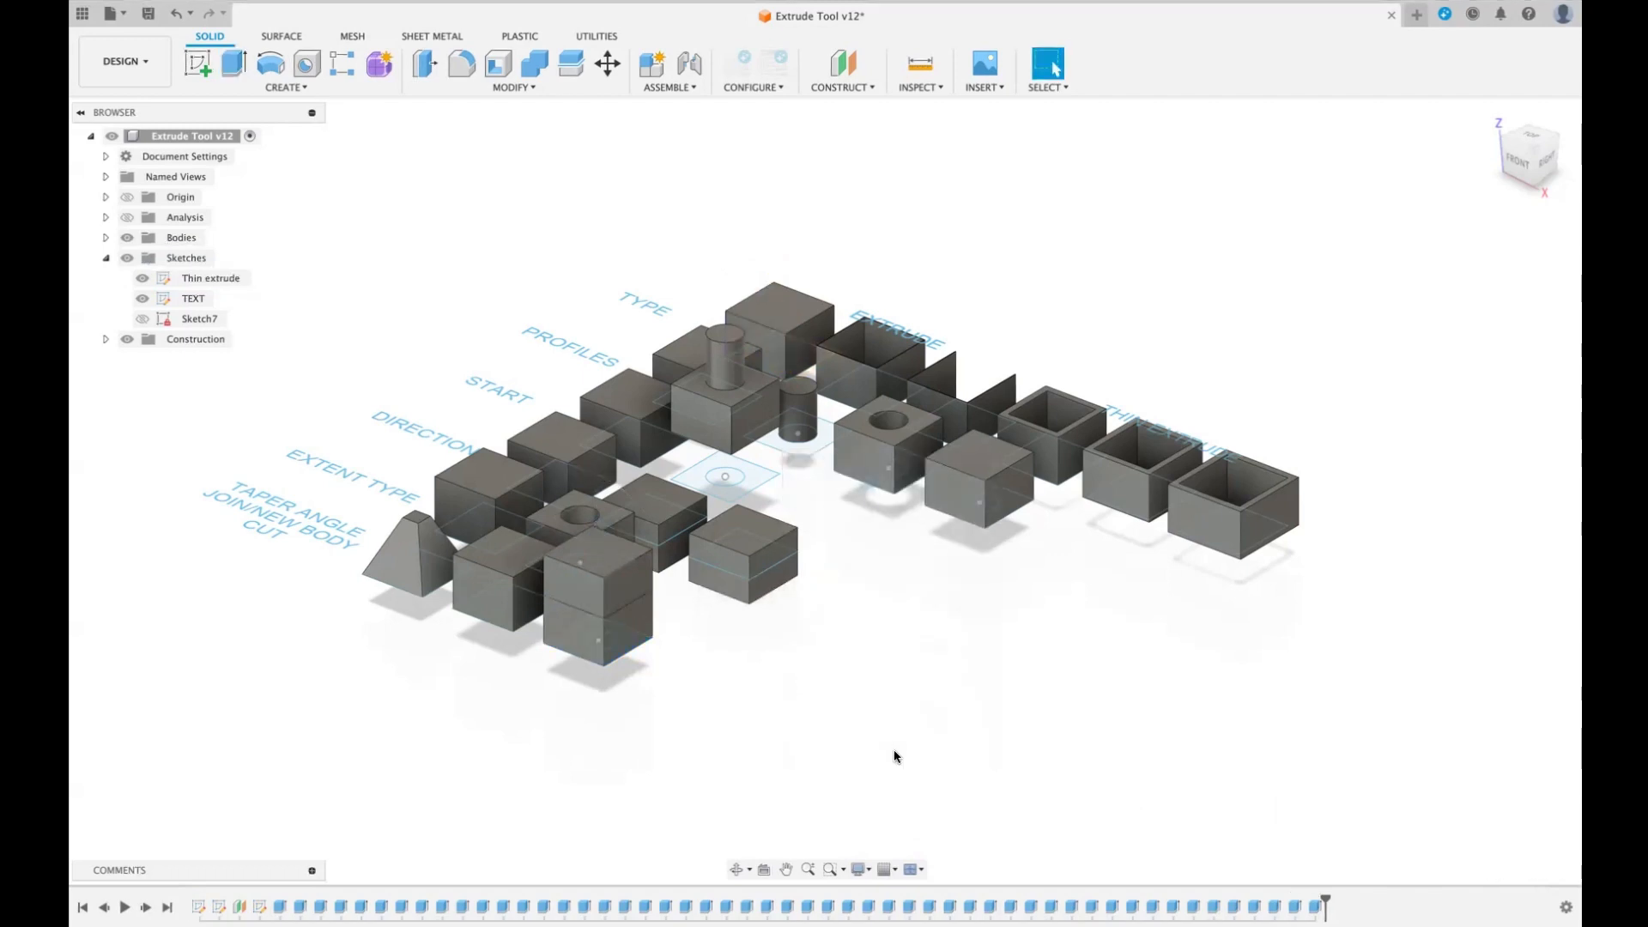
- Extrude the top face of the two-body stack 60 mm upward with the New Body operation
key("e")
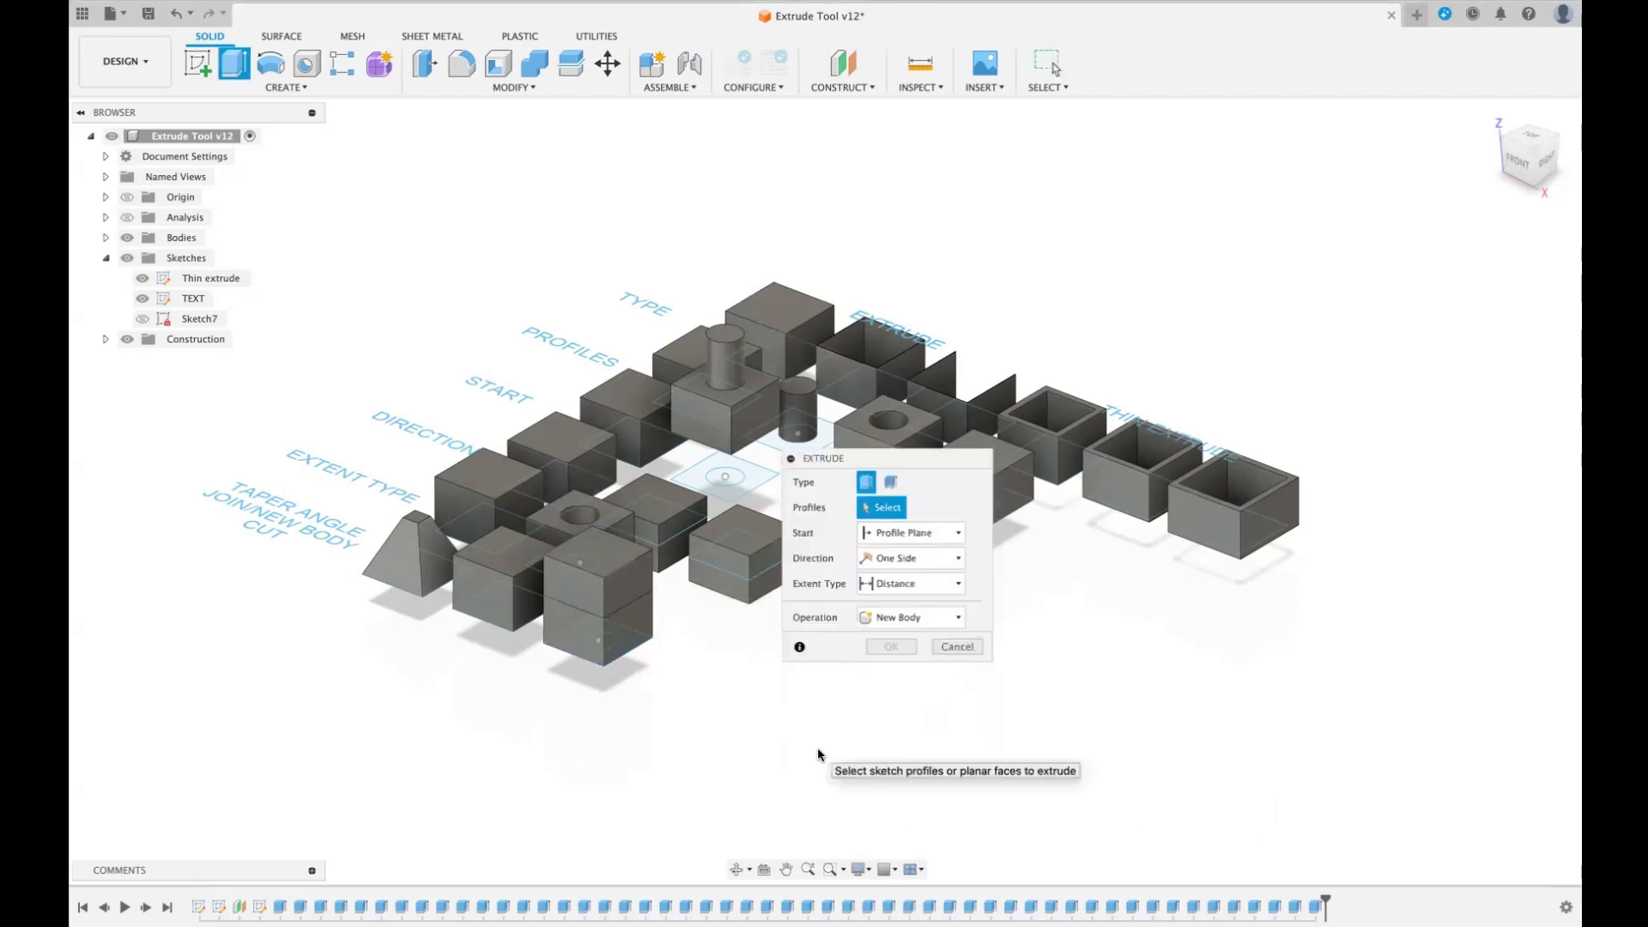
left_click(617, 555)
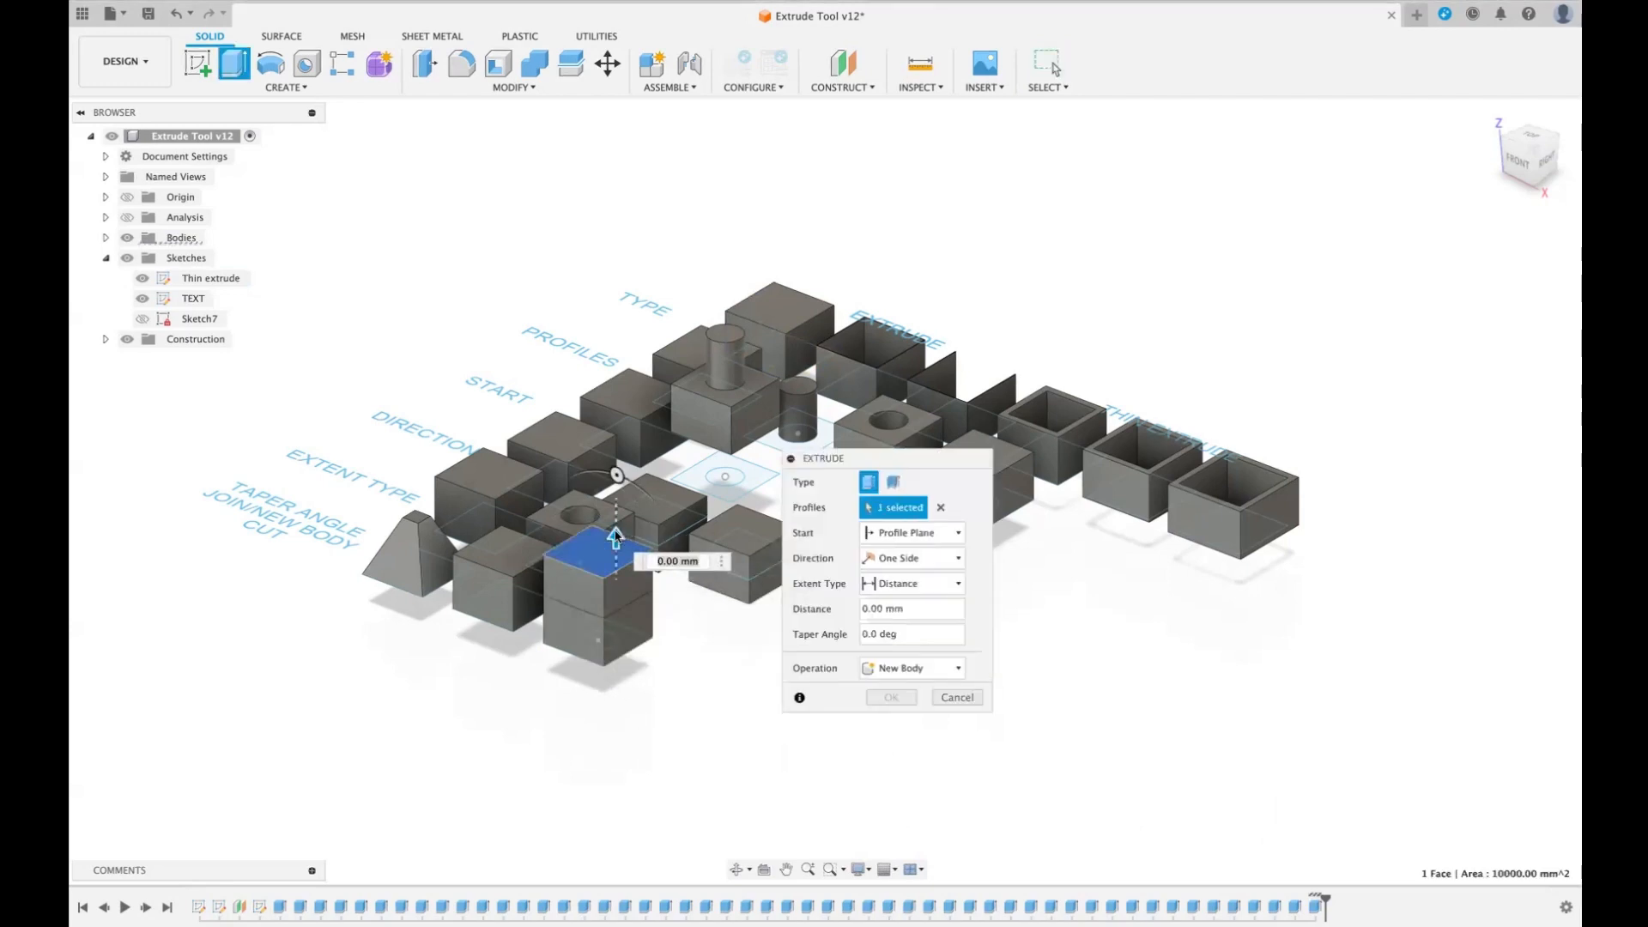
left_click_drag(617, 555, 617, 493)
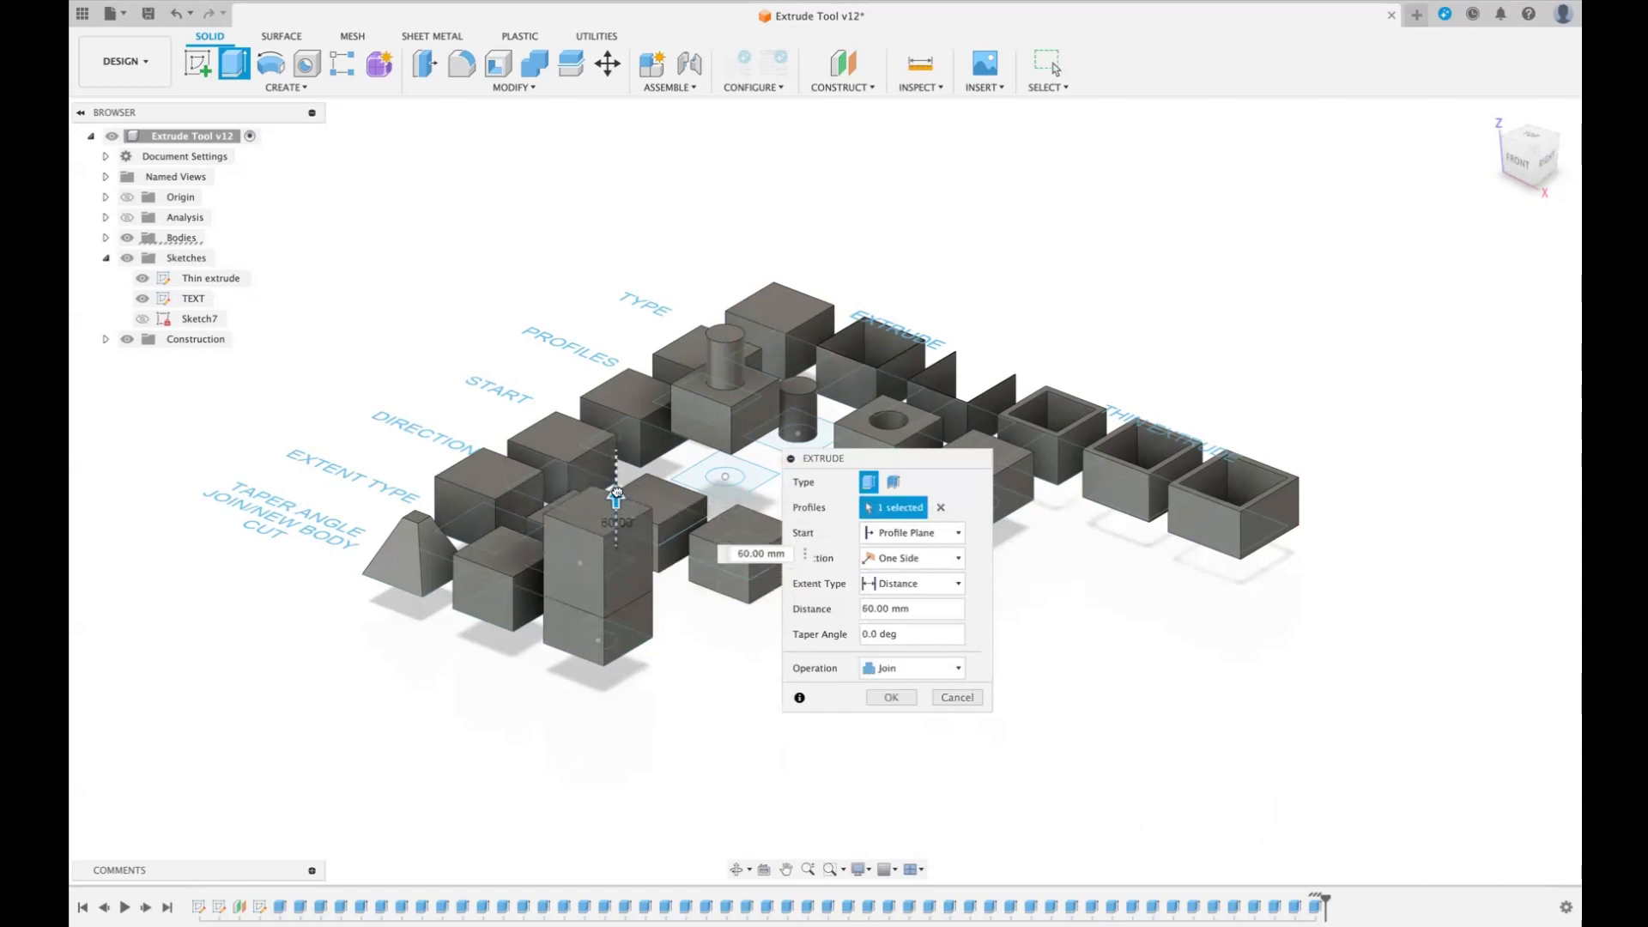
left_click(957, 673)
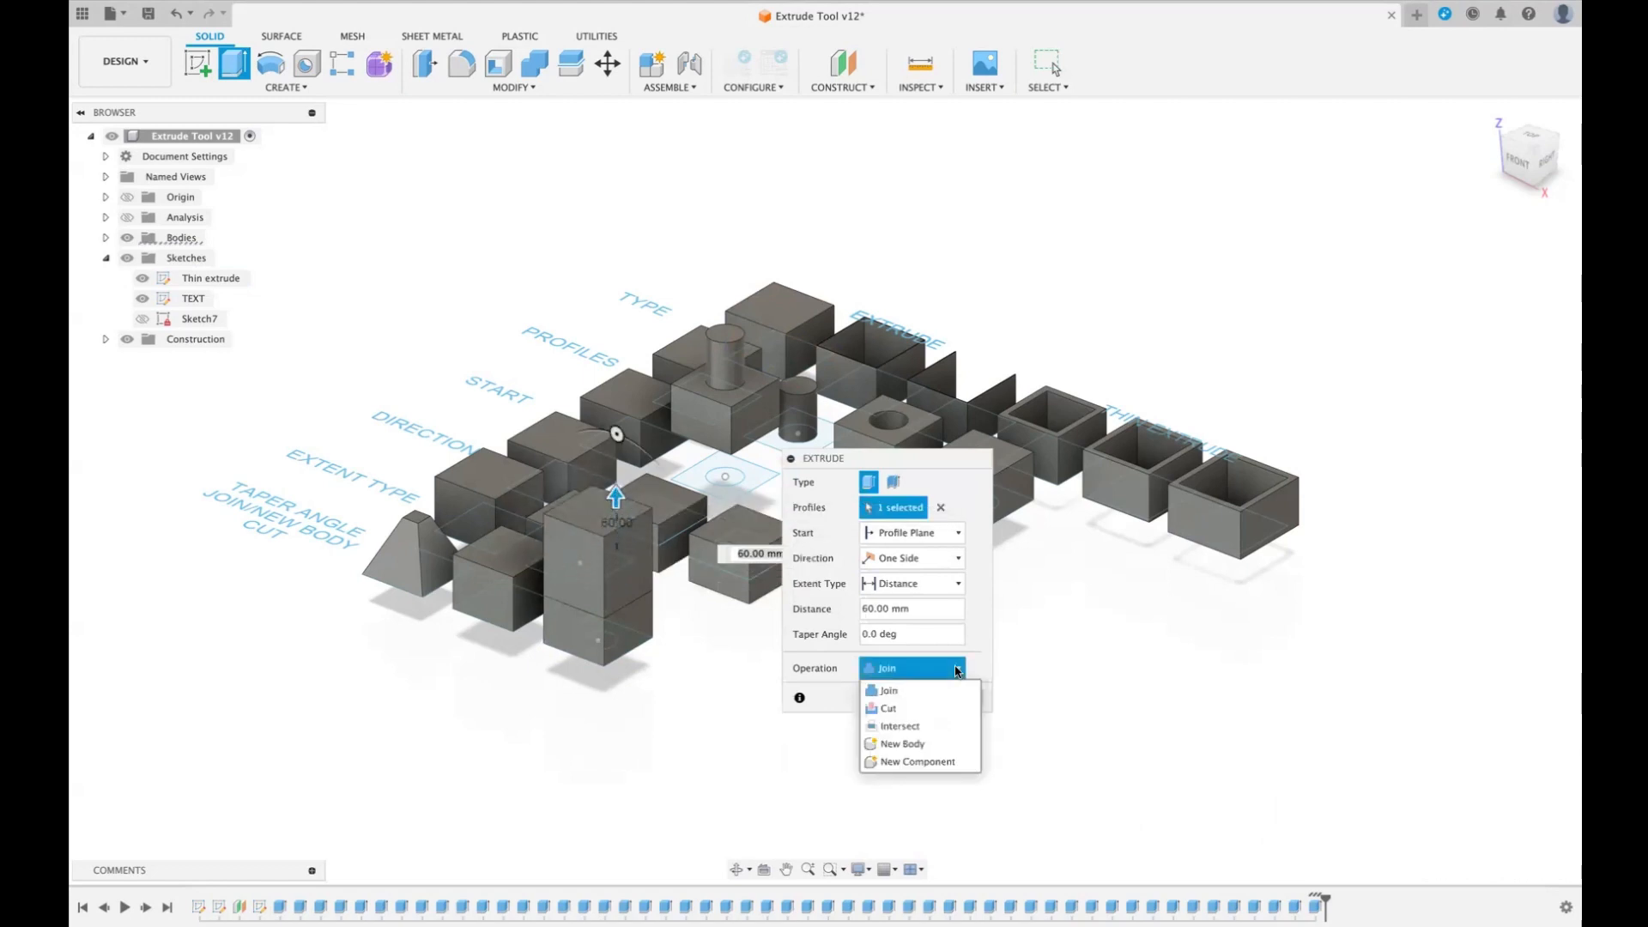
left_click(902, 739)
left_click(888, 697)
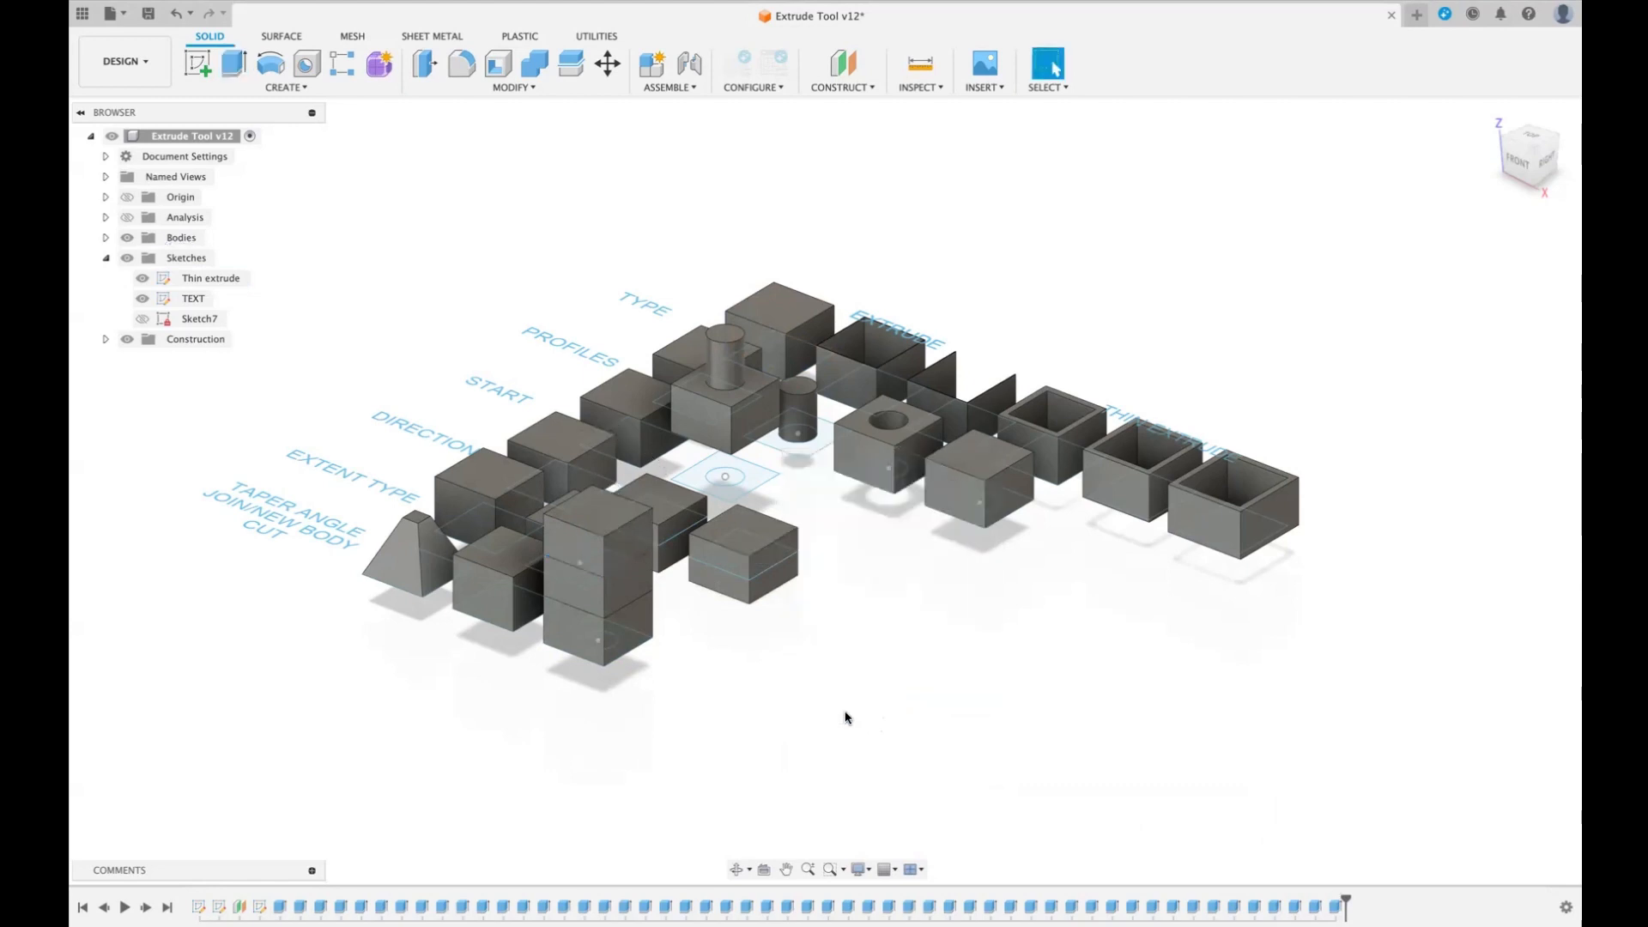
- Cut the circle profile 190 mm up through the stack, excluding the middle body (Body158) from the objects to cut
key("e")
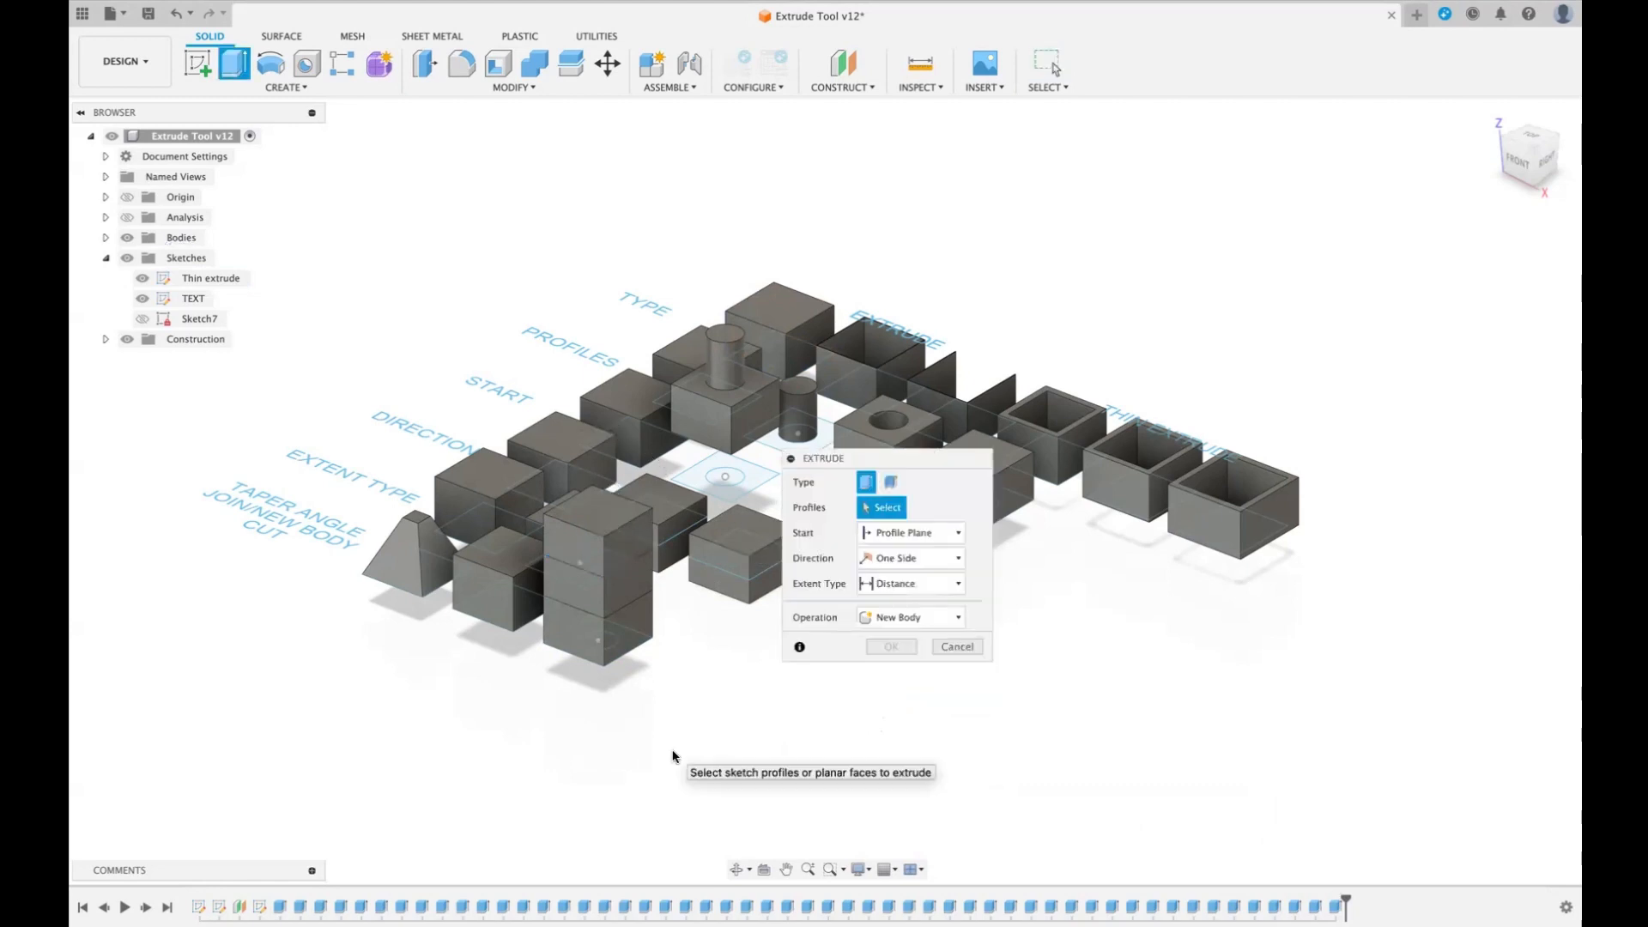
left_click(587, 641)
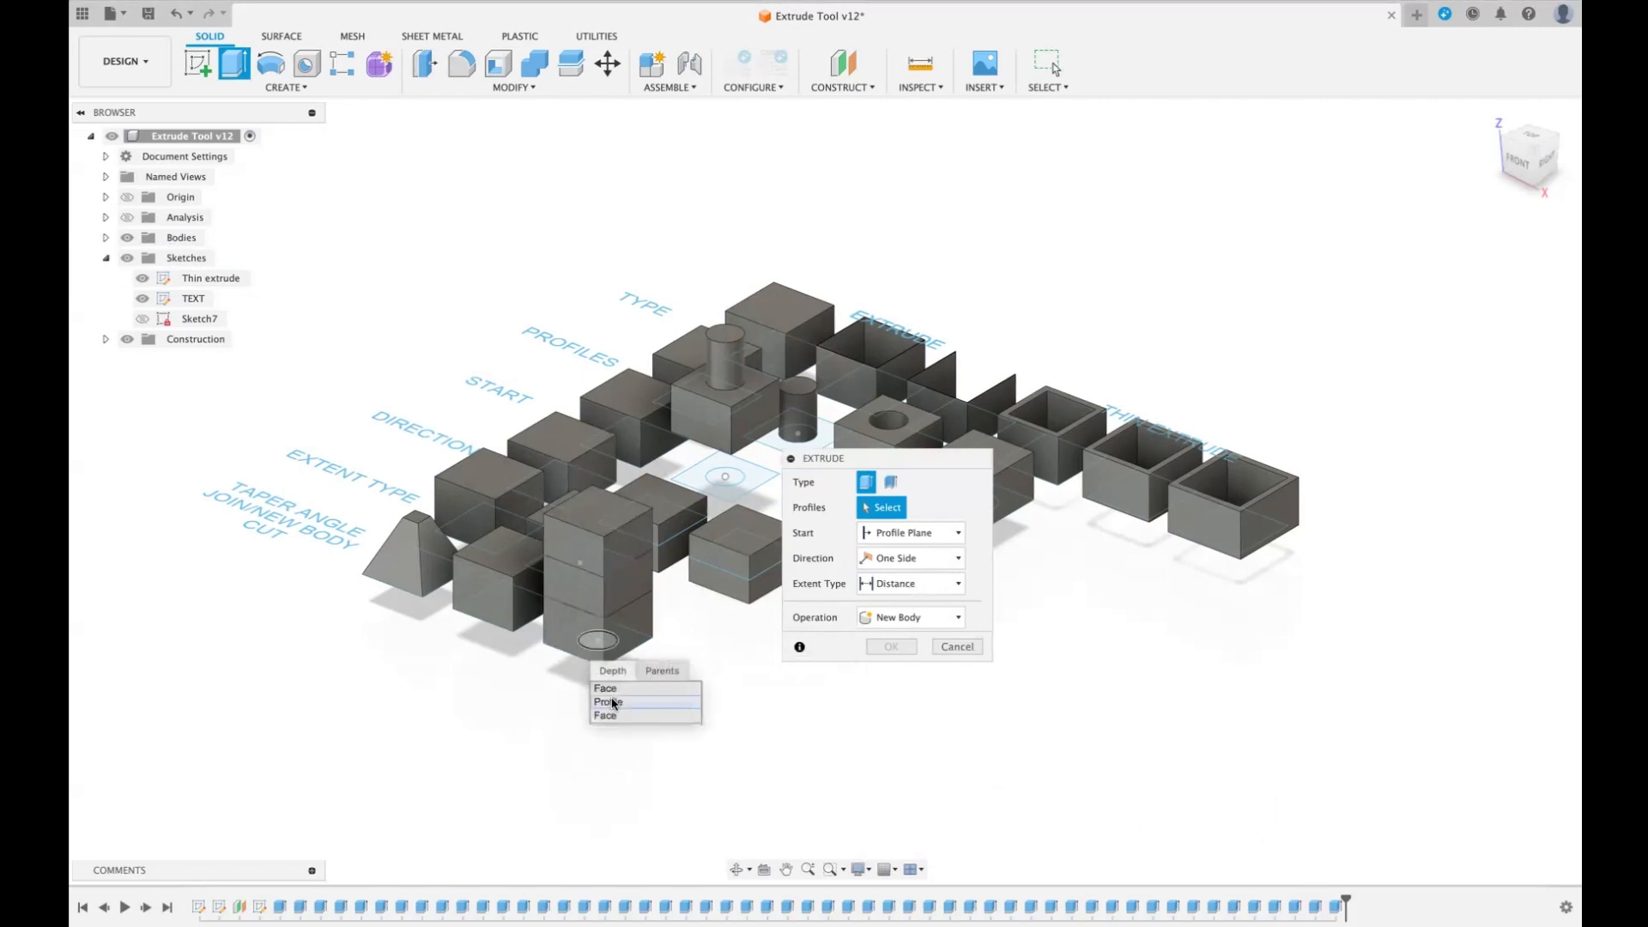
left_click(613, 703)
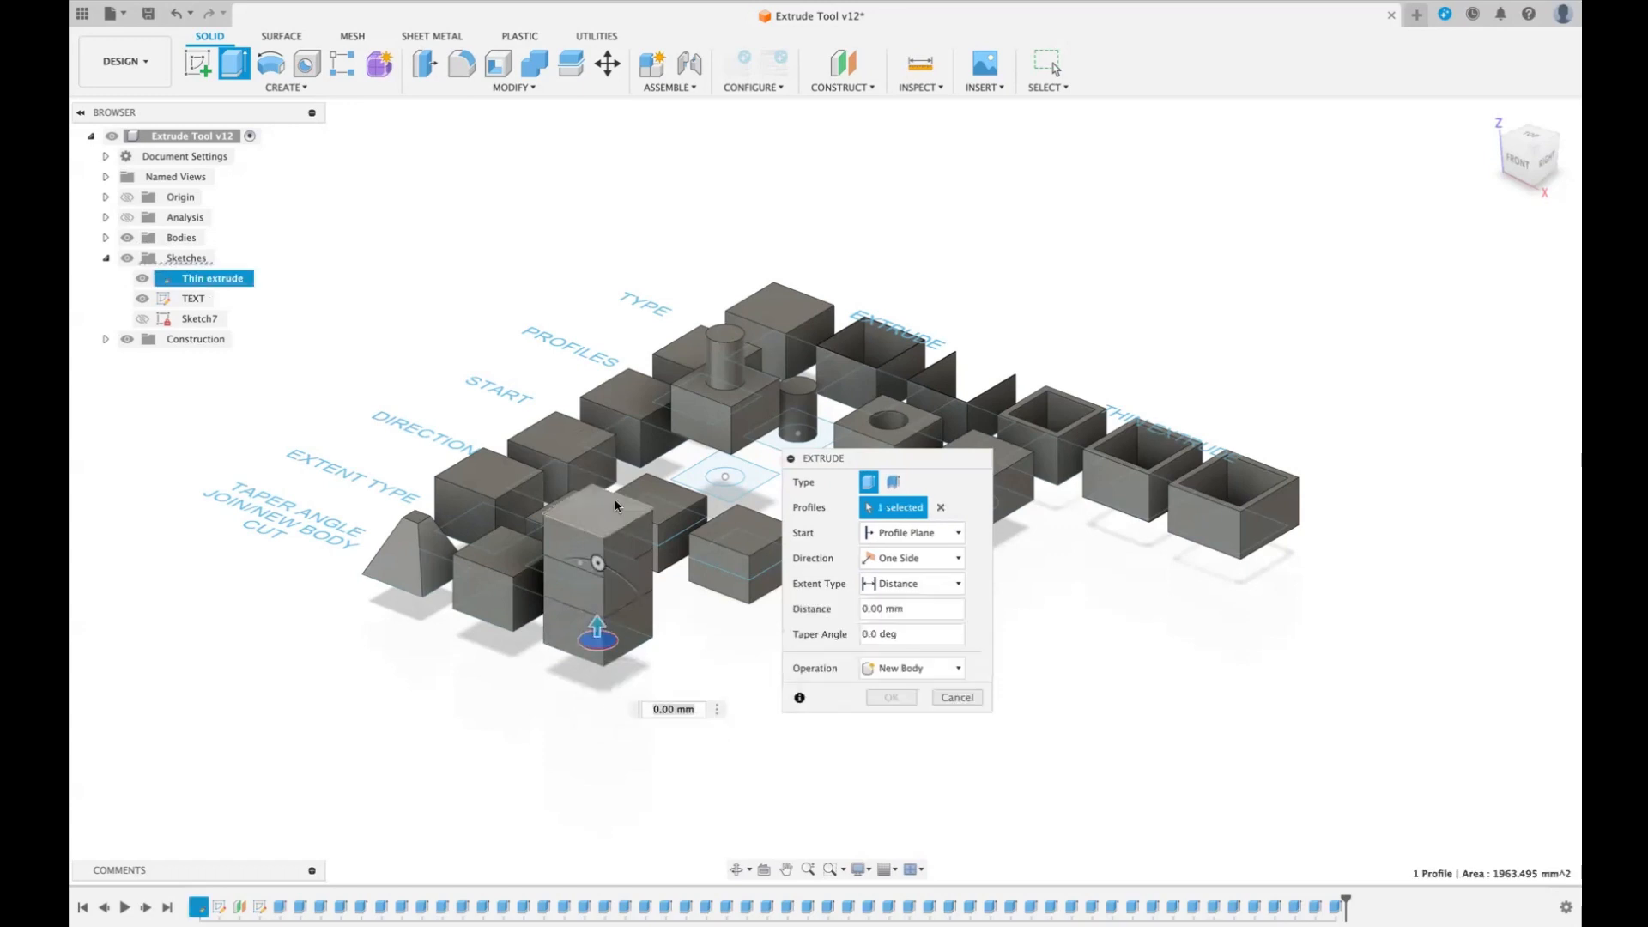
left_click_drag(615, 505, 614, 506)
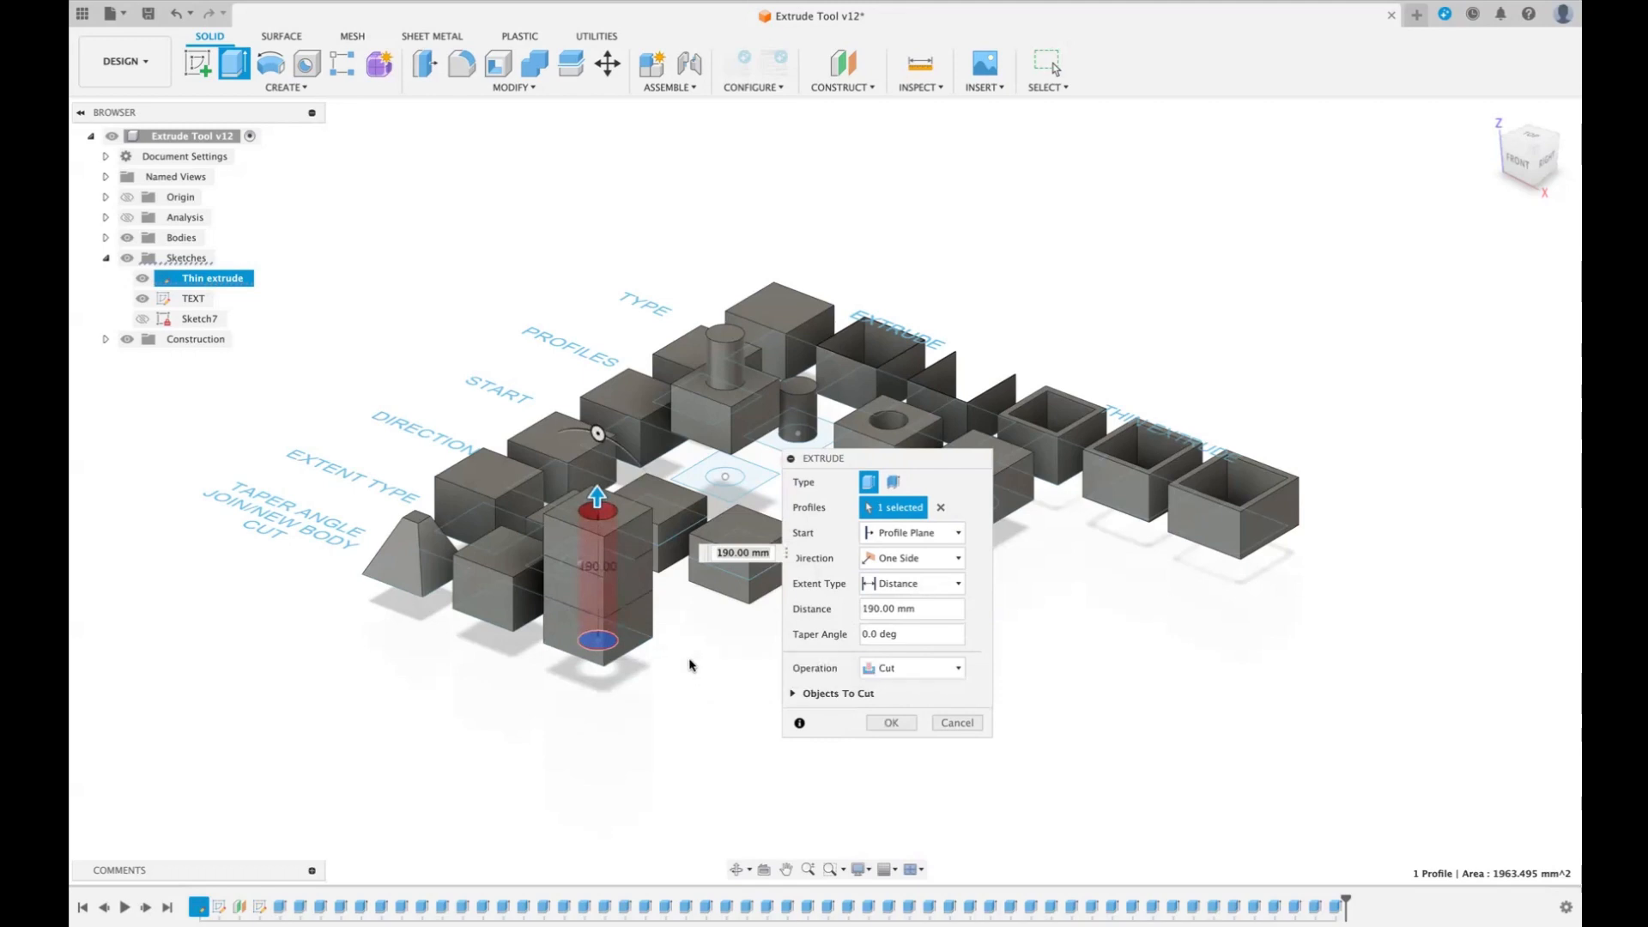
left_click(793, 693)
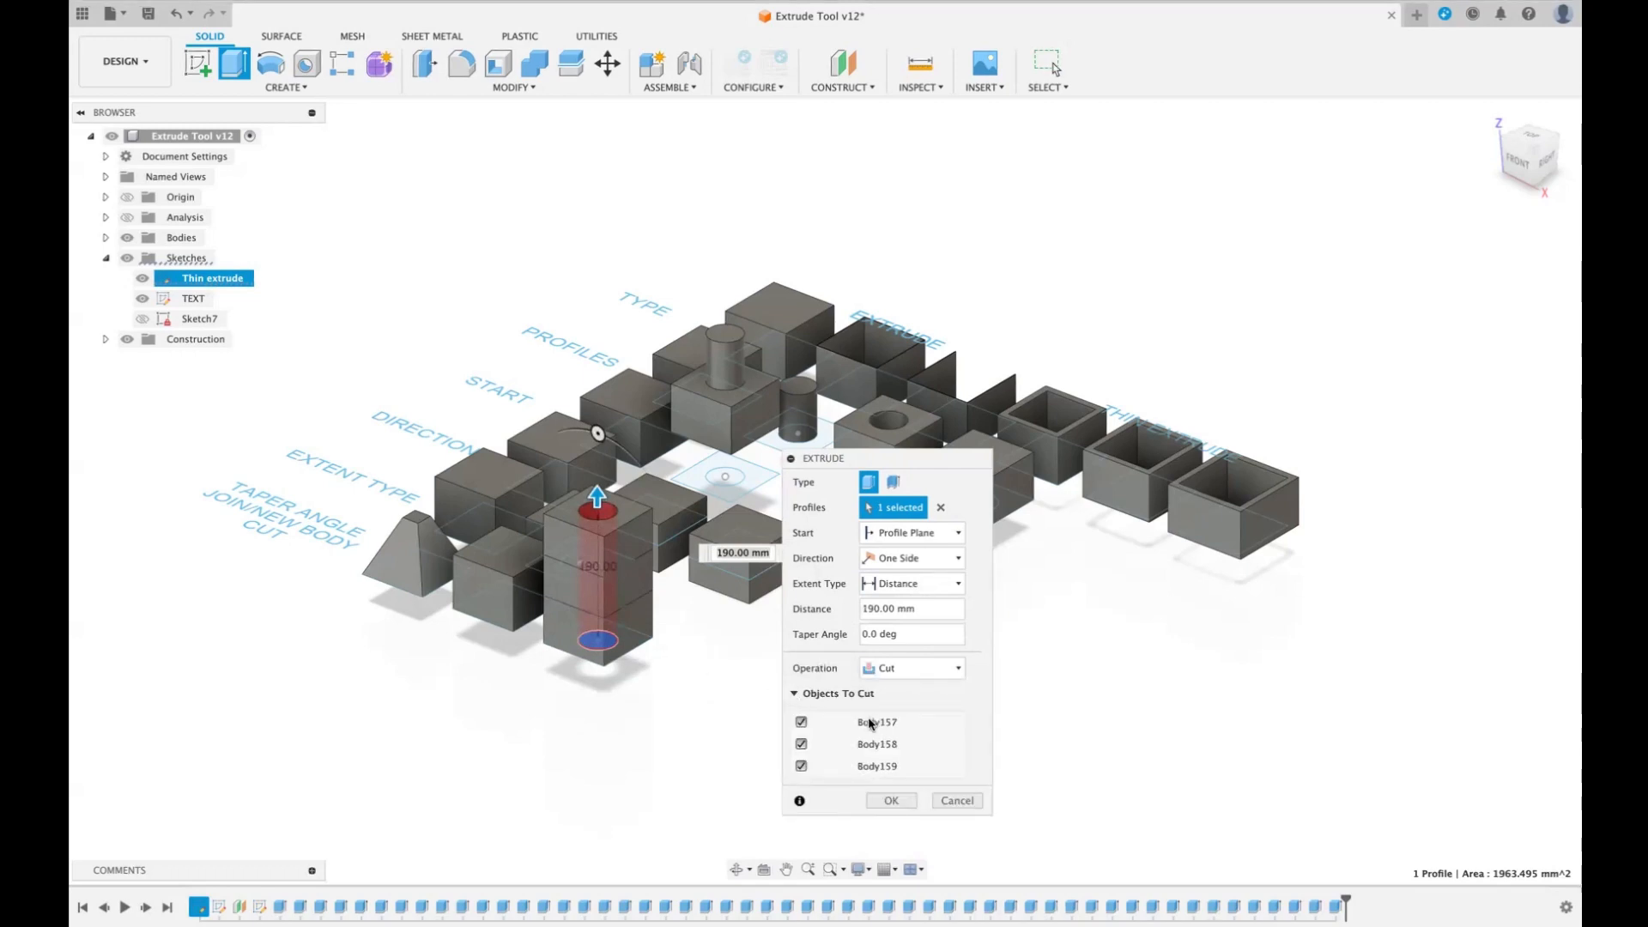
left_click(801, 745)
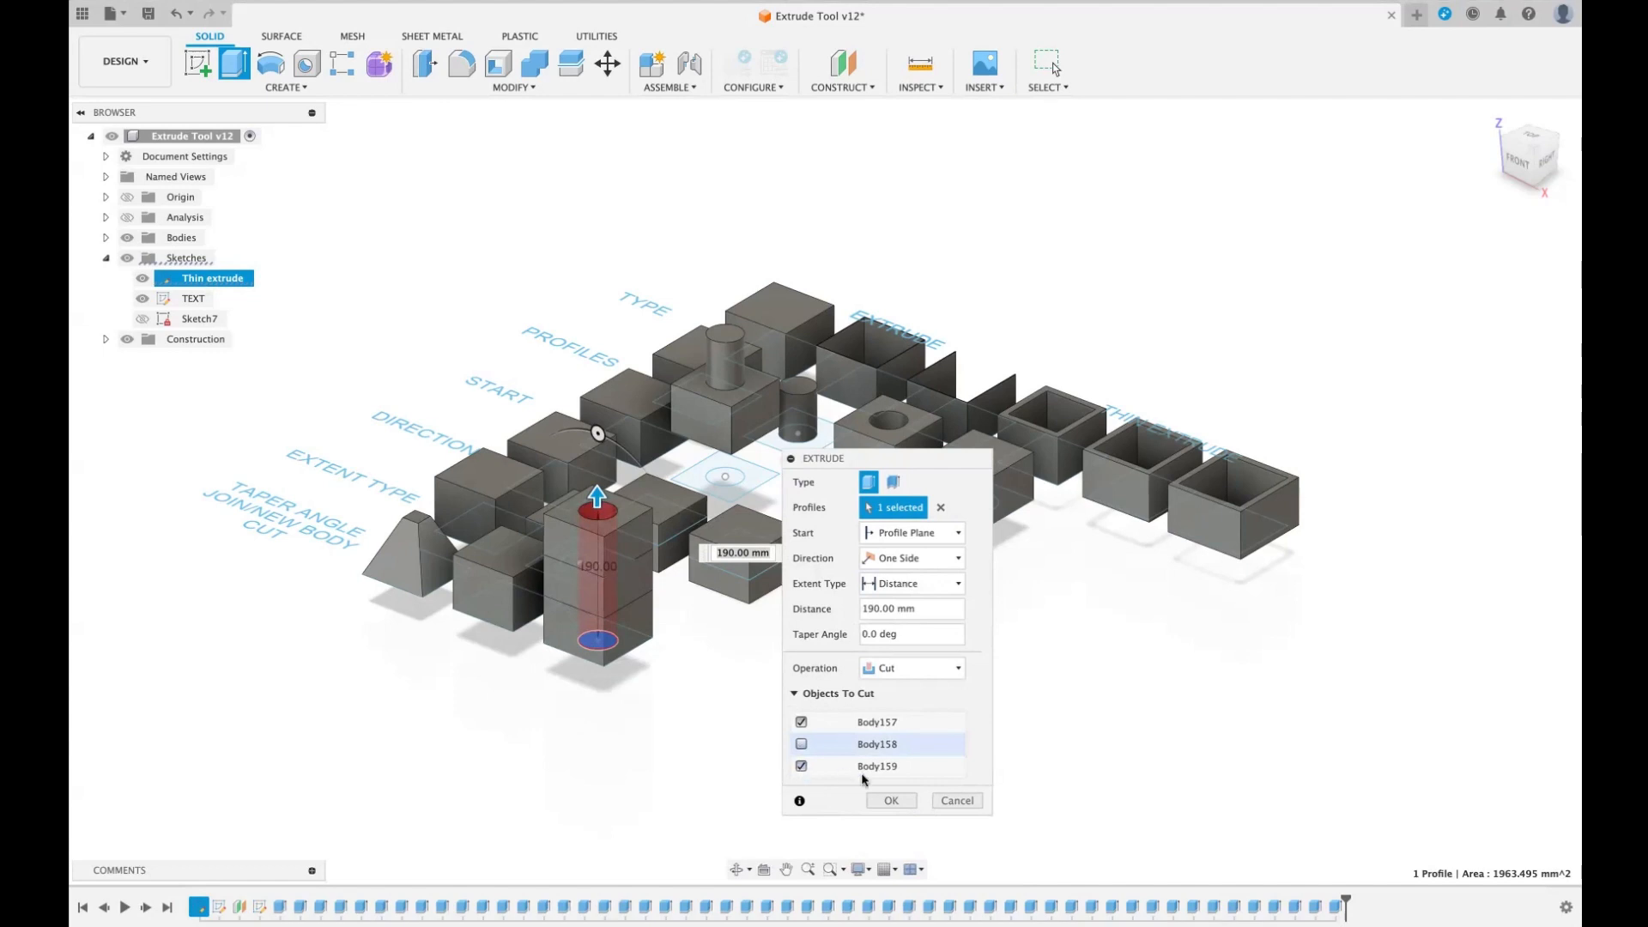
left_click(887, 802)
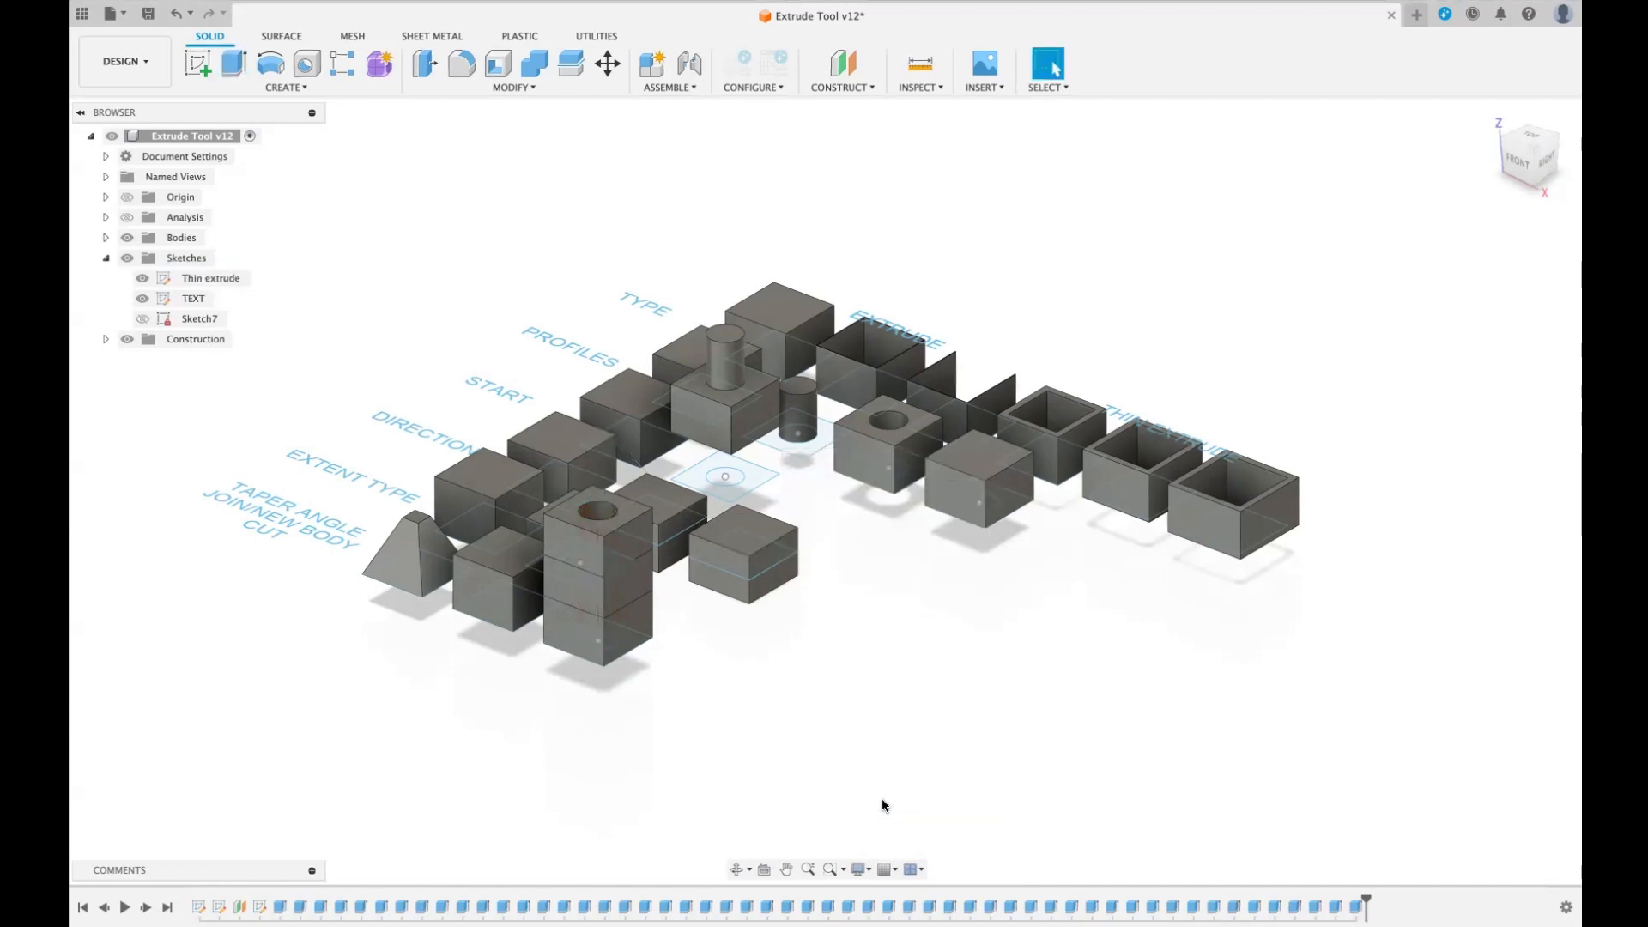
- Move the stack's lowest body 260 mm along X
key("m")
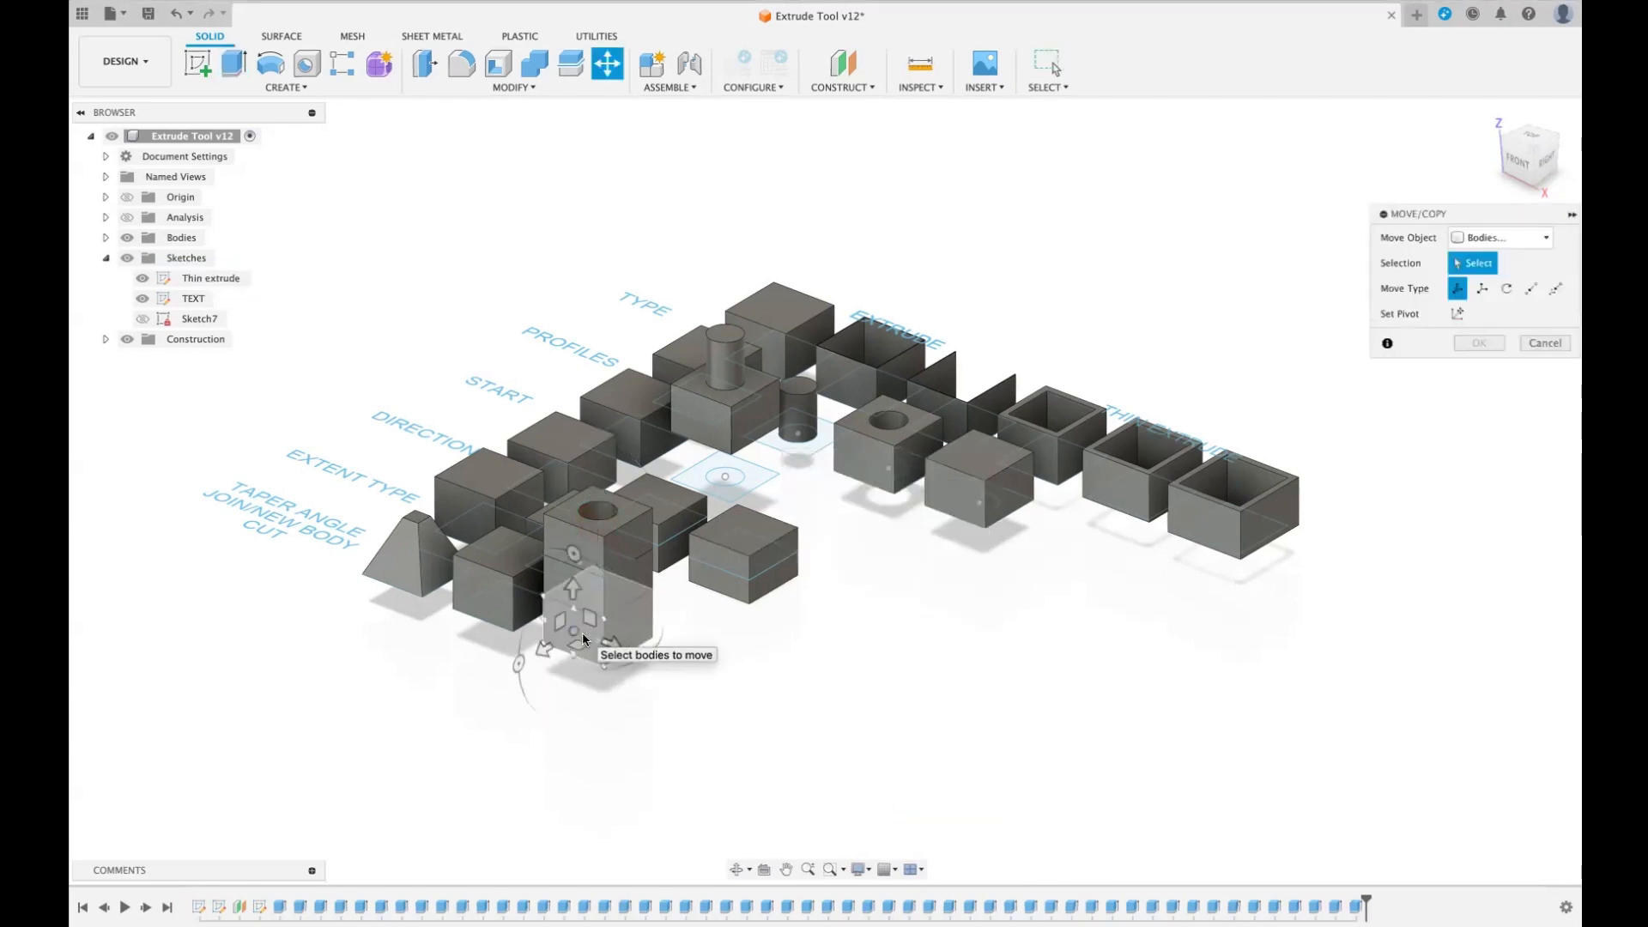
left_click(584, 640)
left_click_drag(618, 650, 770, 715)
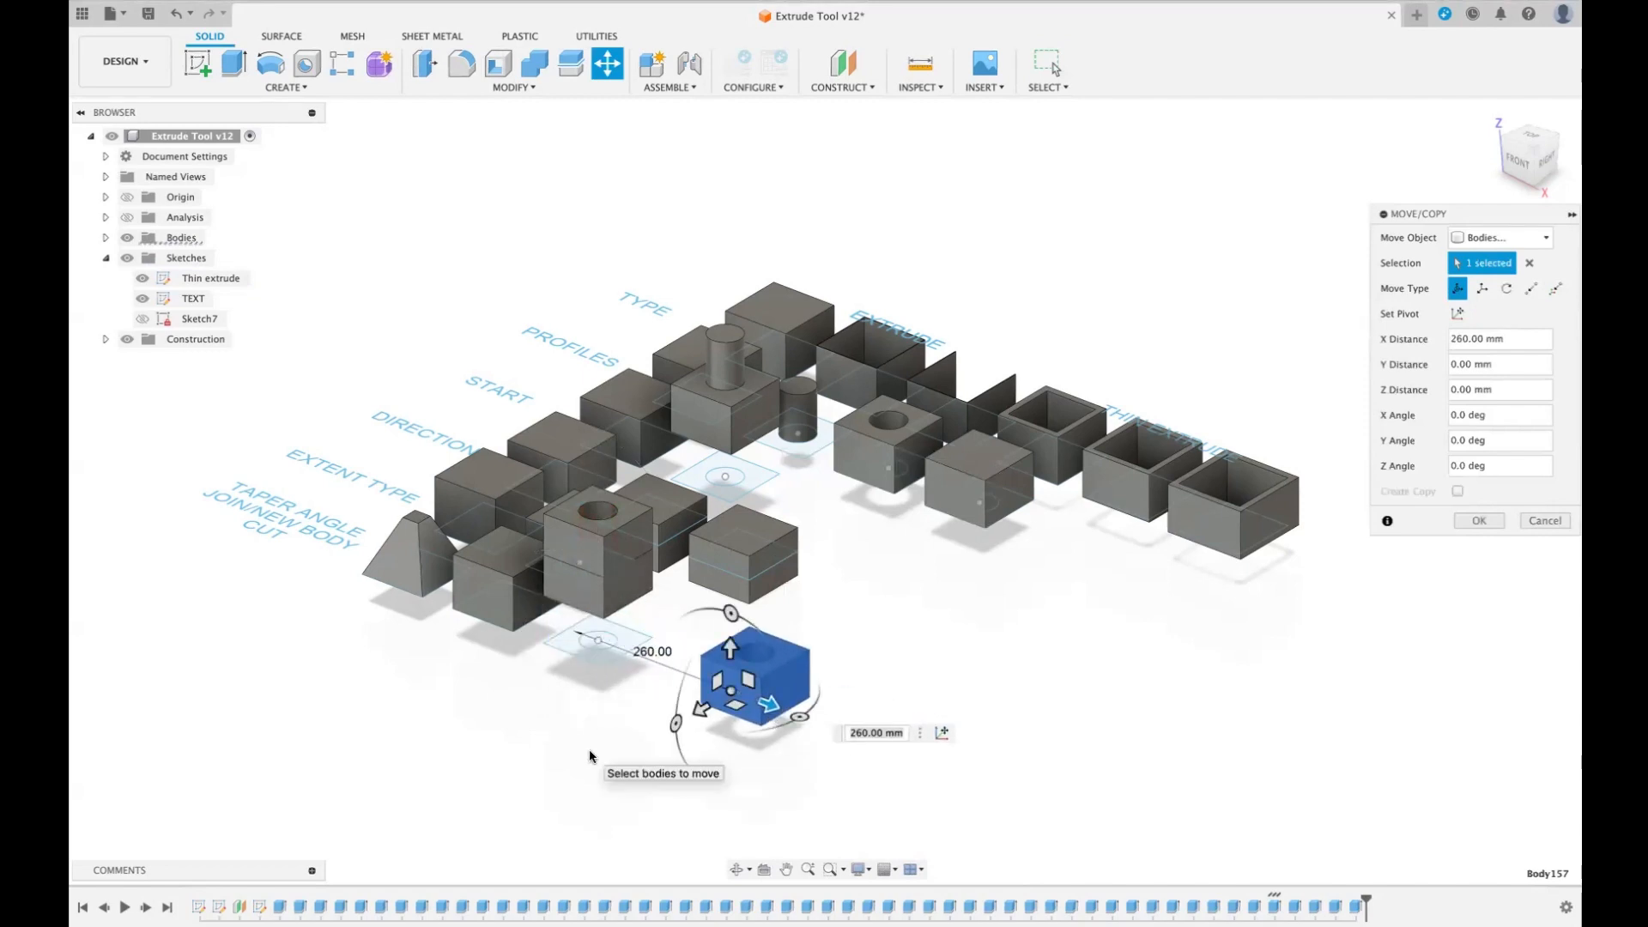
left_click(1494, 519)
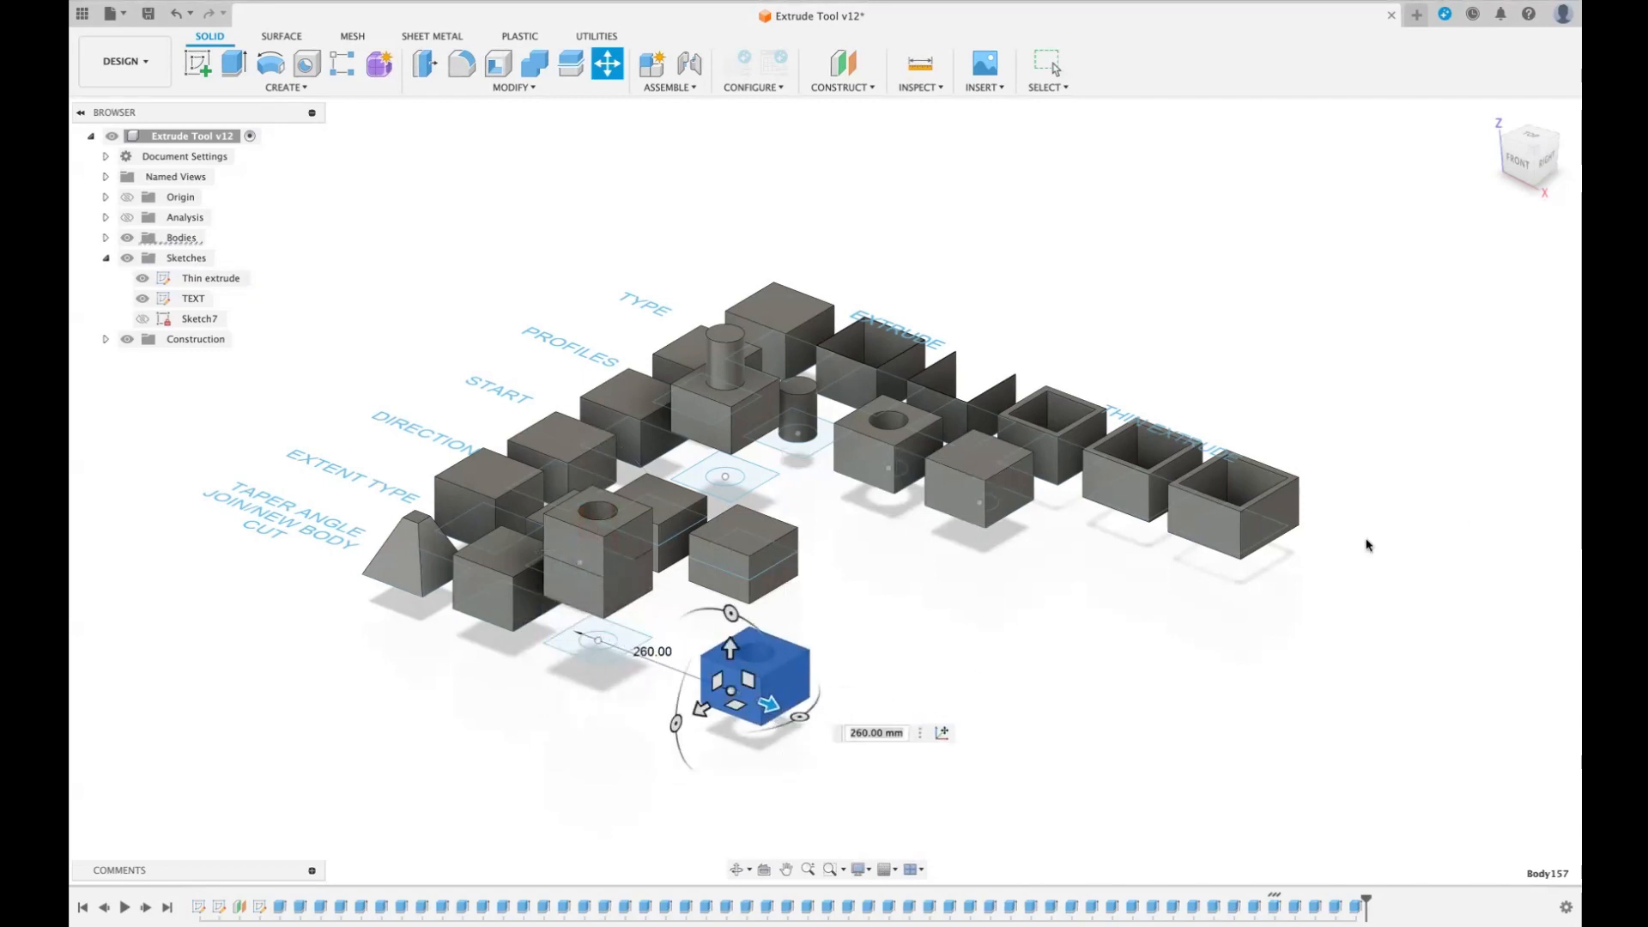
- Move the stack's uppermost body 550 mm along X
key("m")
left_click(574, 547)
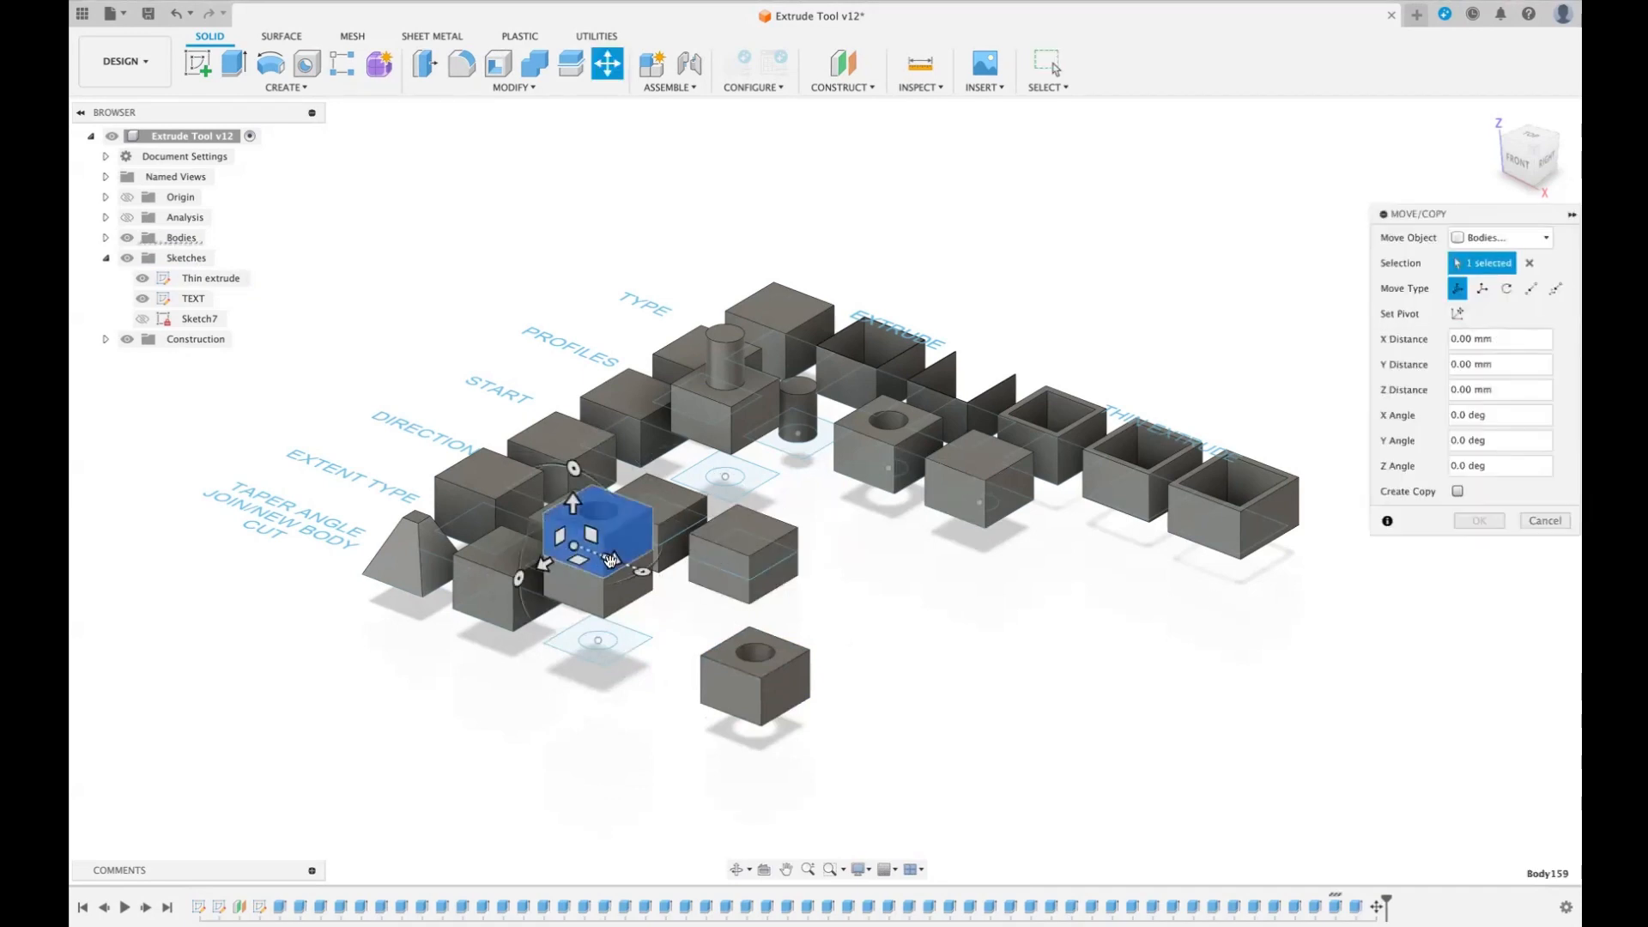
left_click_drag(611, 558, 950, 680)
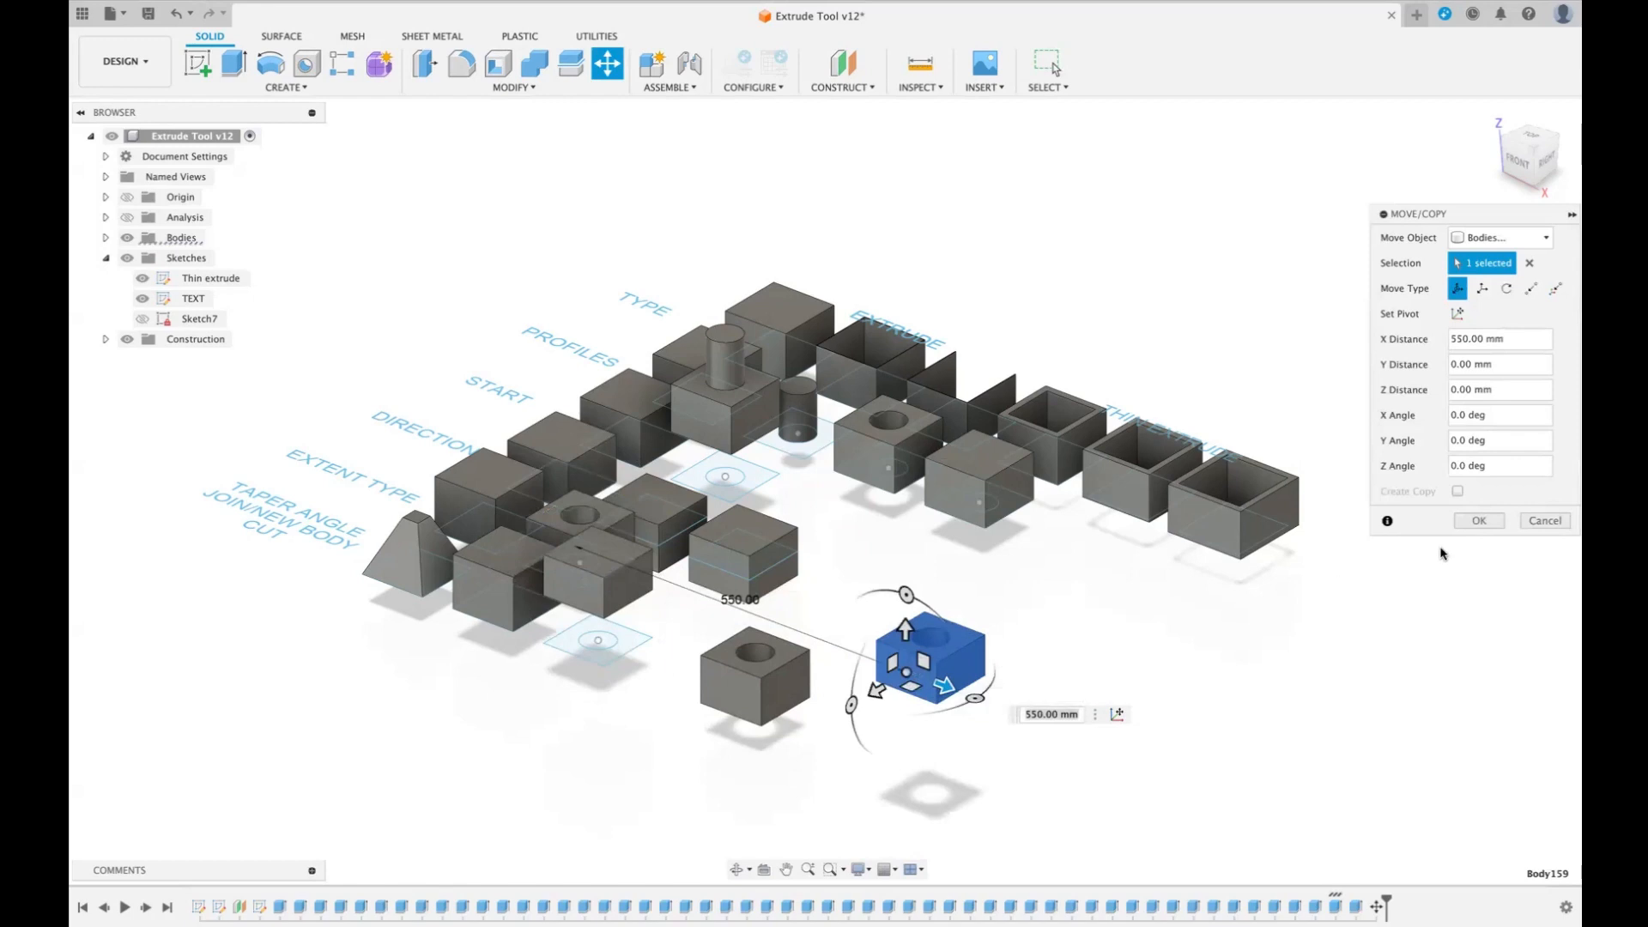
left_click(1477, 523)
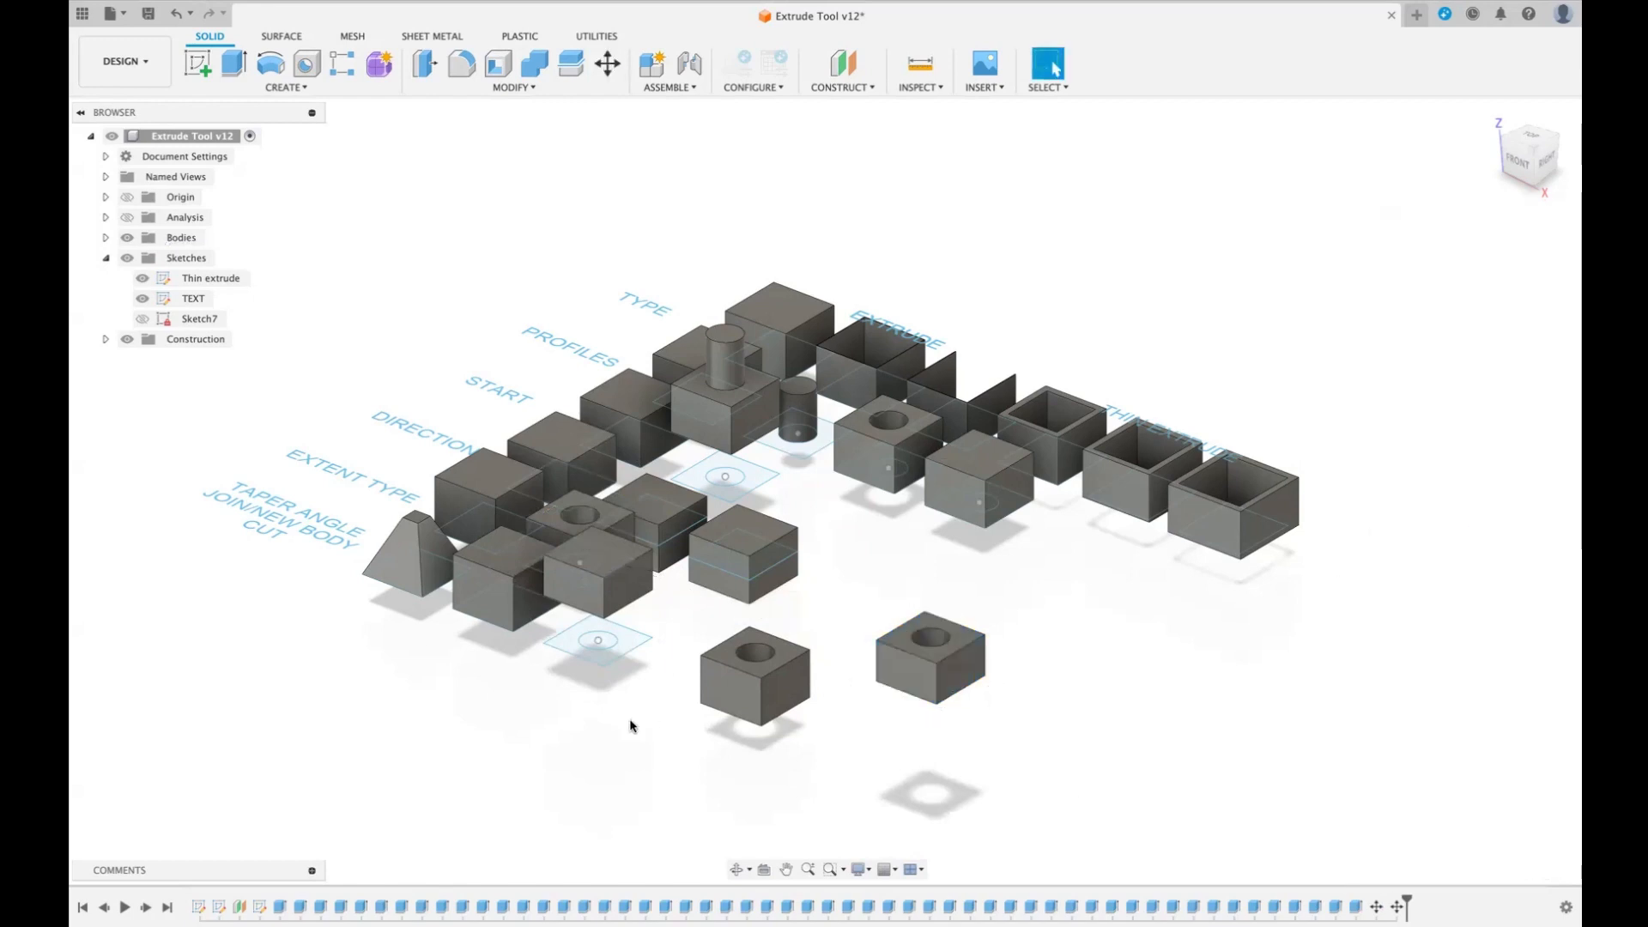
- Hide the TEXT and Thin extrude sketches
left_click(142, 298)
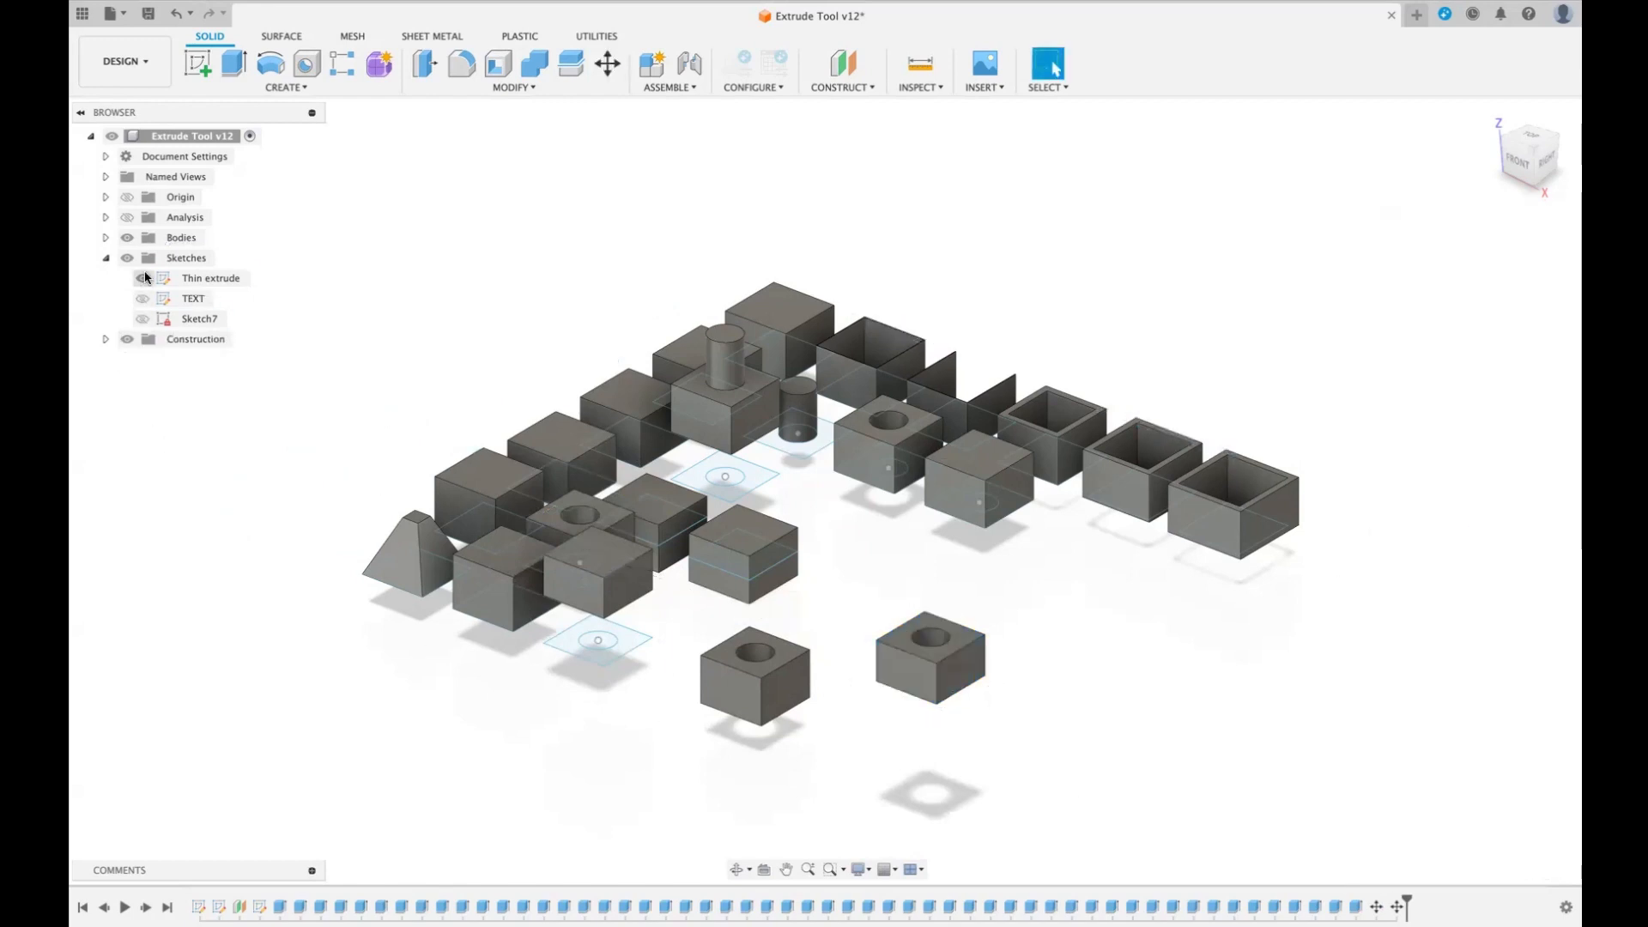
left_click(142, 278)
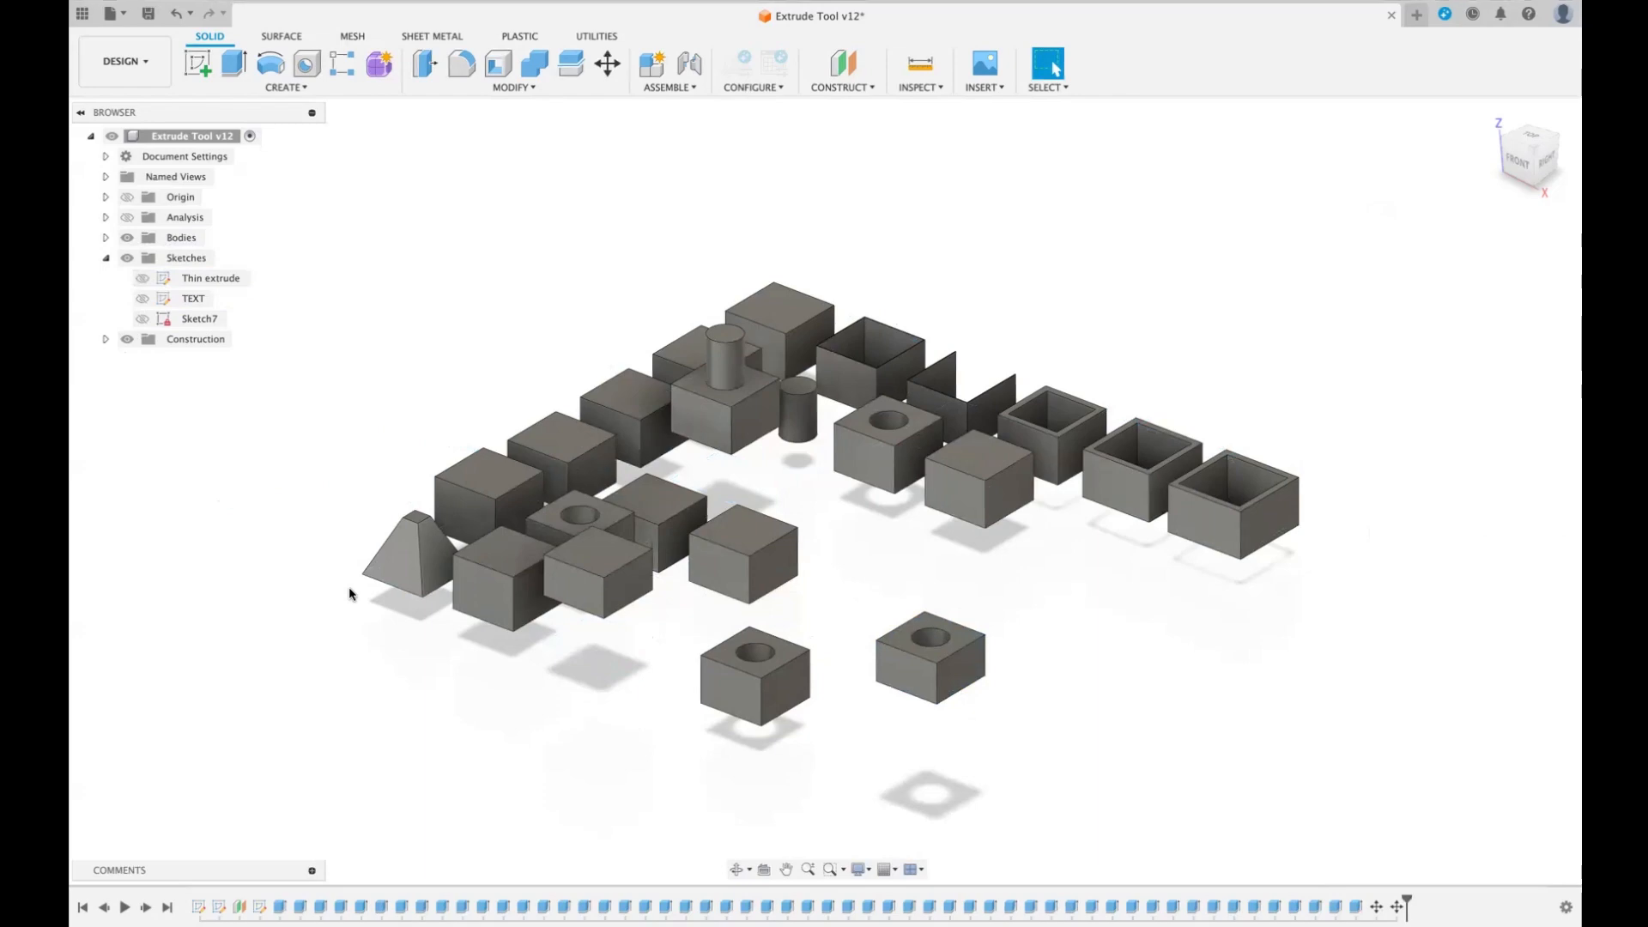